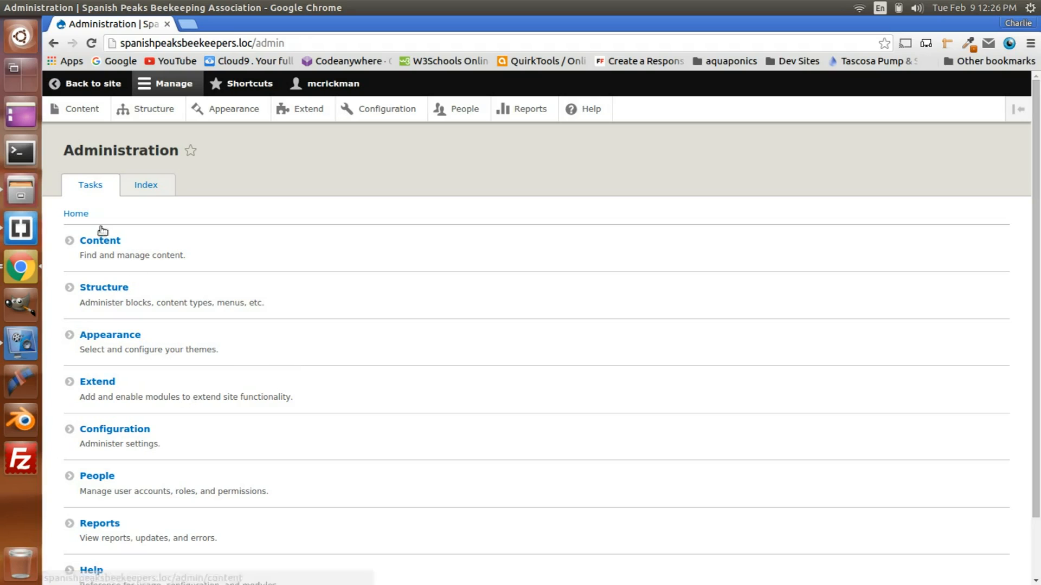
Step: Start a new content type in the site's structure and name it Bee Meeting
click(102, 291)
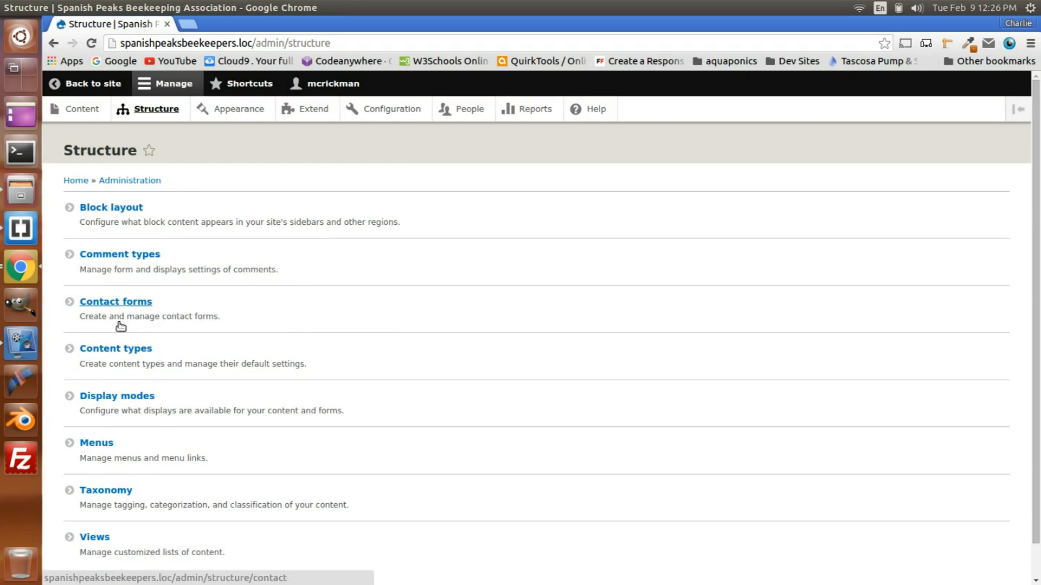
click(115, 355)
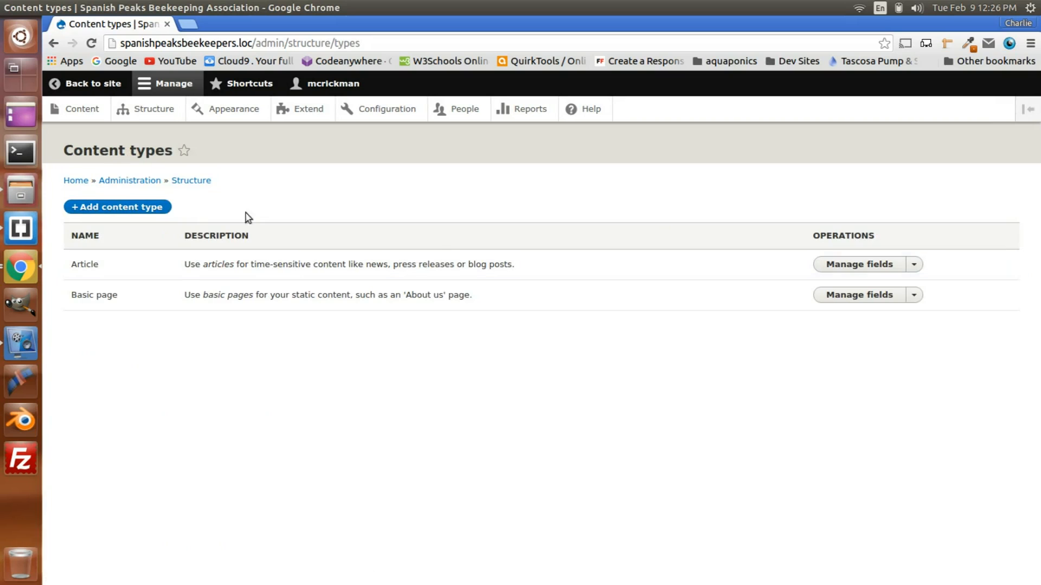
click(131, 208)
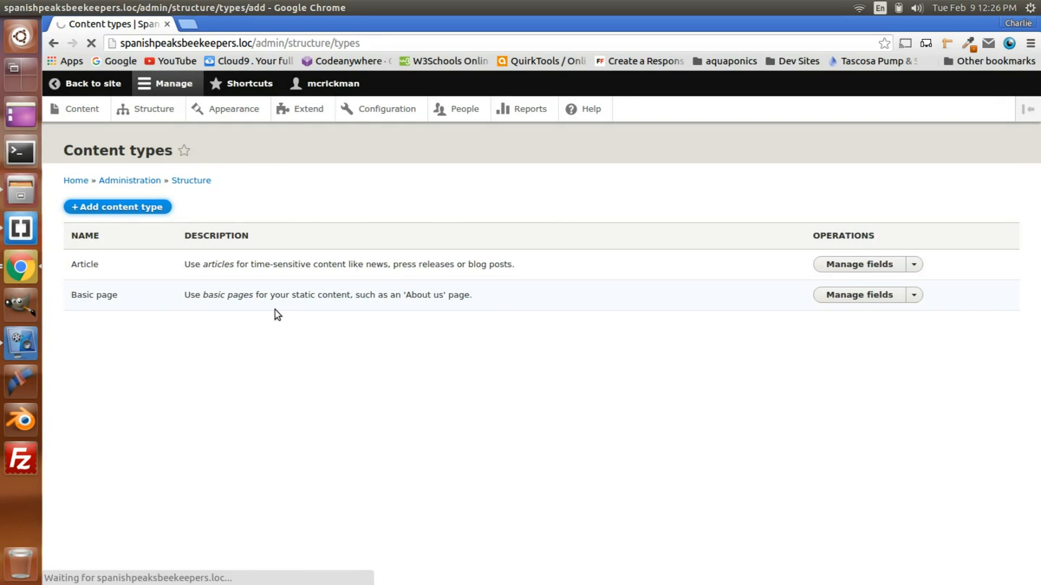
click(103, 235)
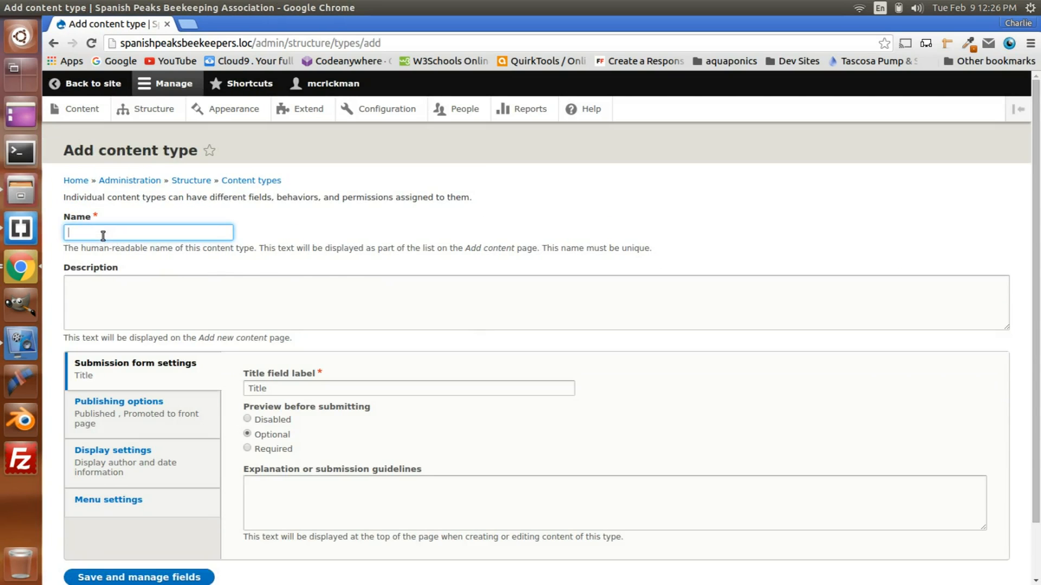
text(Bee)
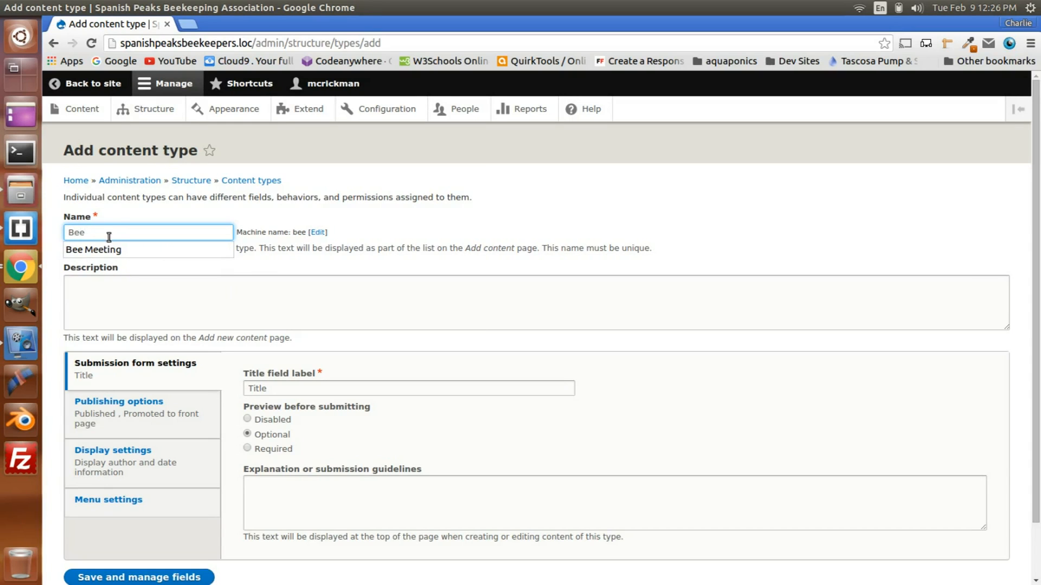
click(112, 249)
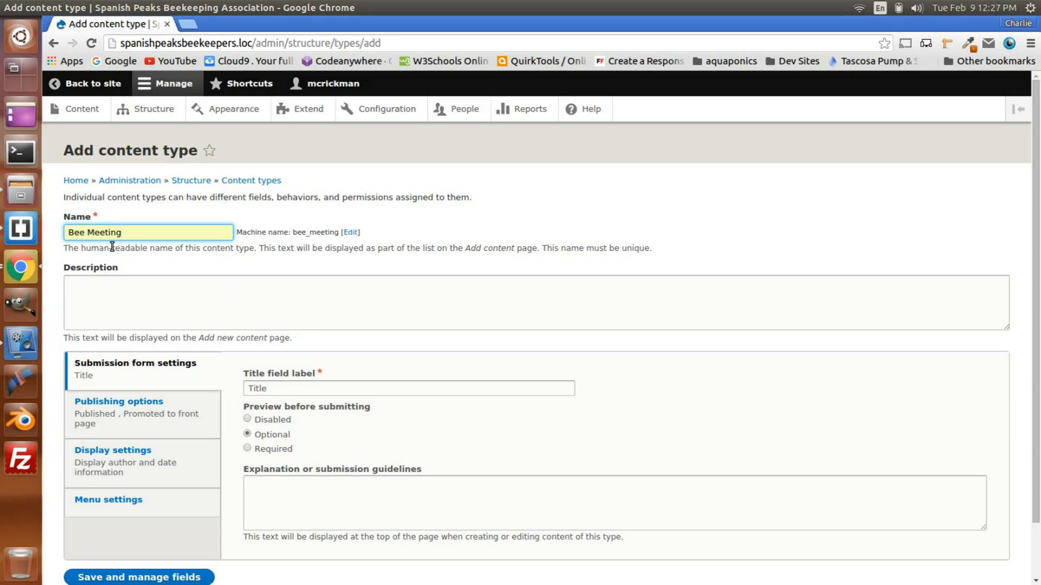
Step: Enter "Create a new bee meeting." as the content type's description
click(107, 301)
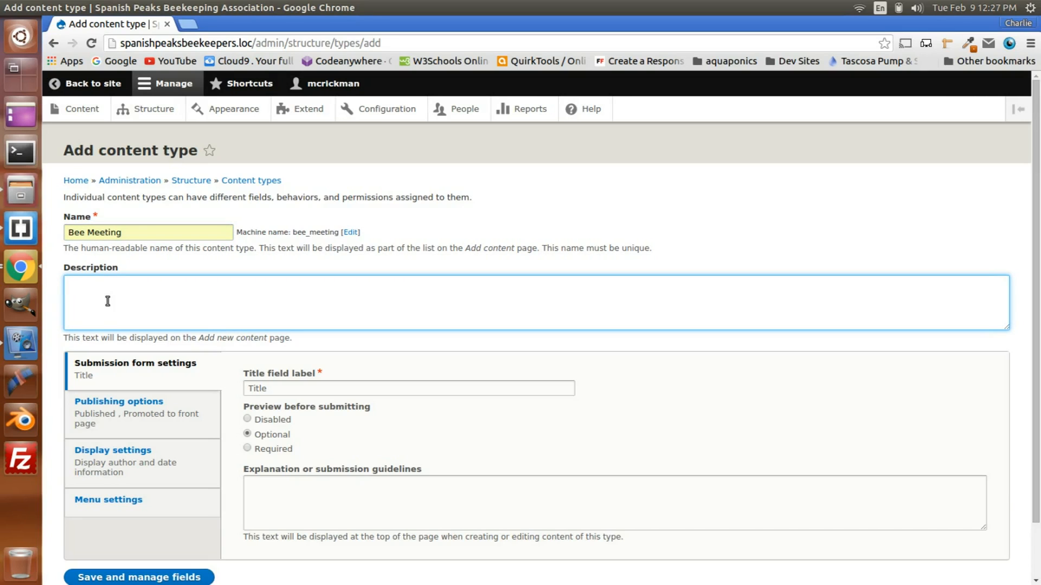
text(Create a new bee meeting.)
Step: Set the preview before submitting to Disabled and turn off the display of author and date information
click(280, 390)
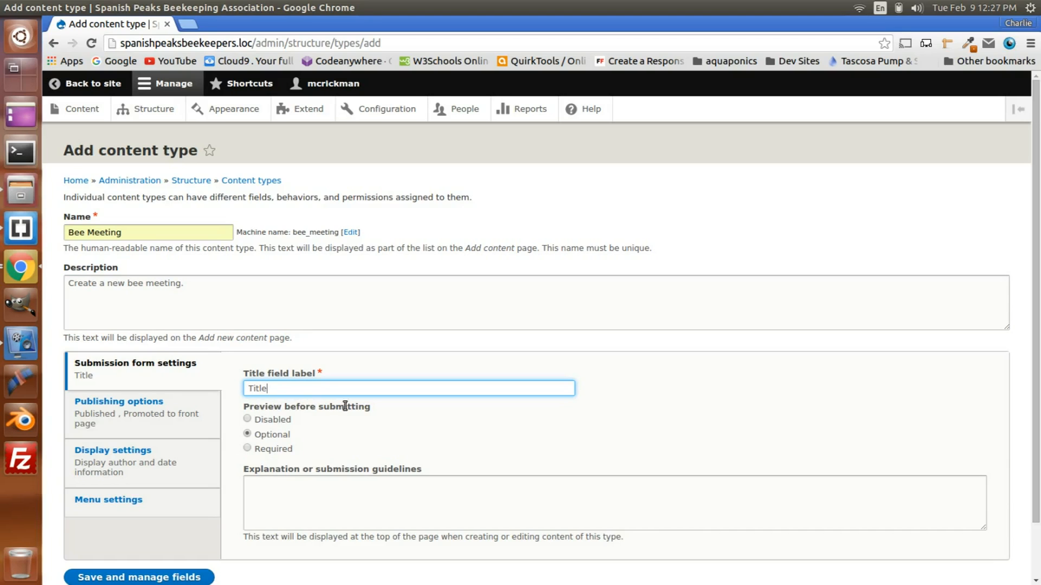
click(274, 421)
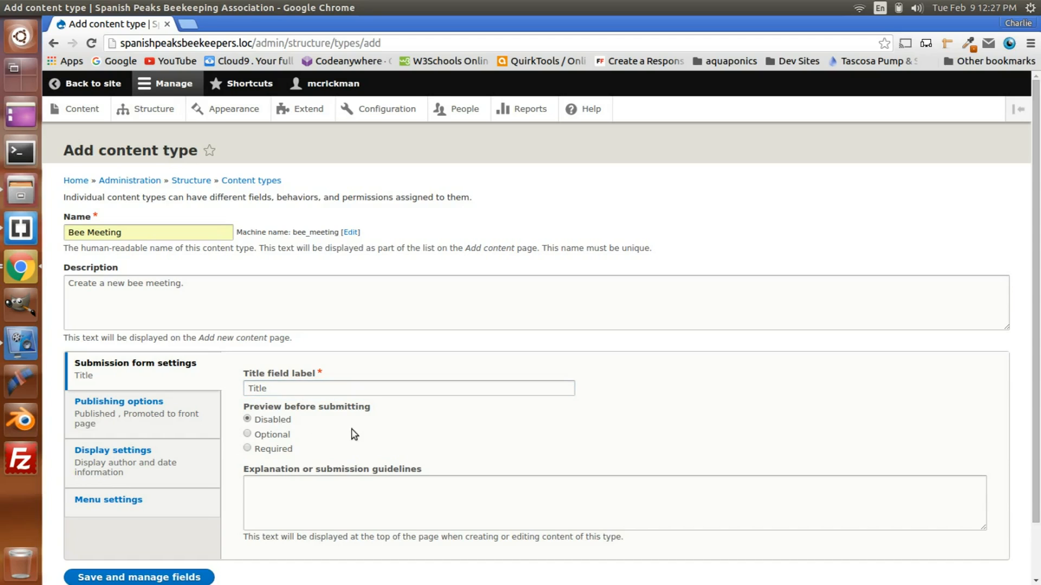
click(159, 406)
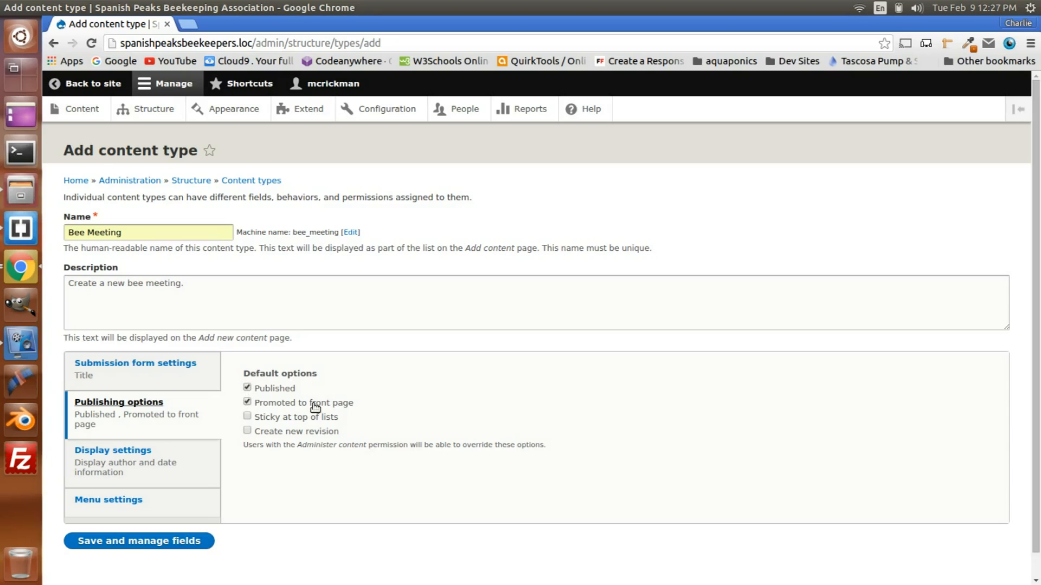
click(131, 458)
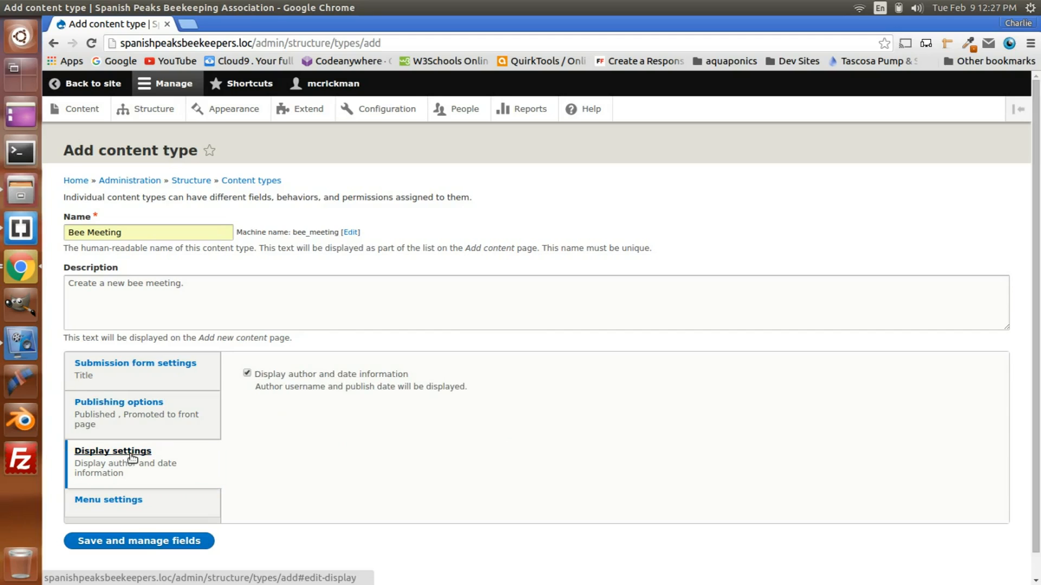
click(247, 375)
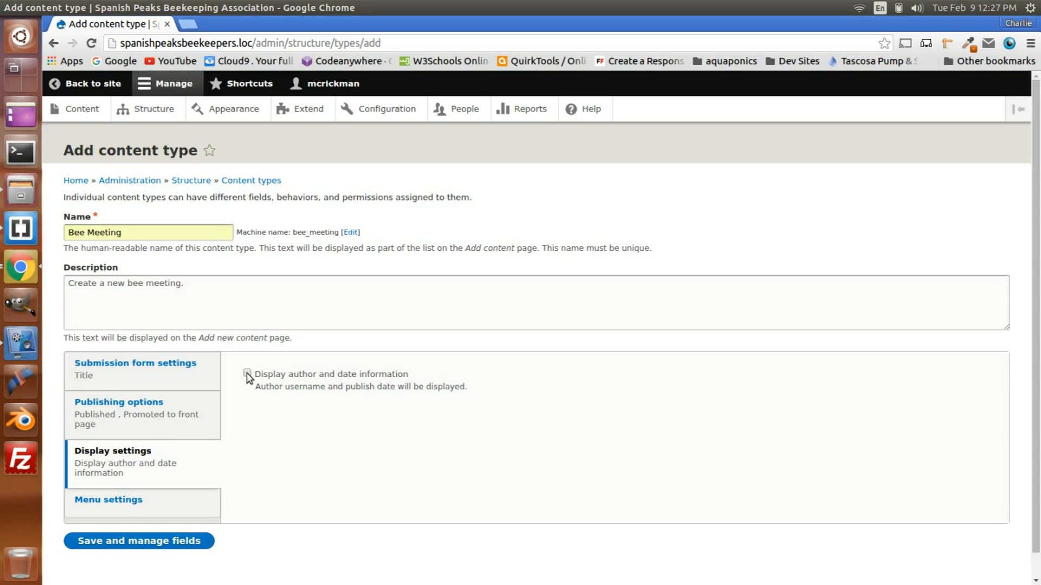
Step: Remove Main navigation from the available menus, review the other settings and save the content type to manage its fields
click(118, 494)
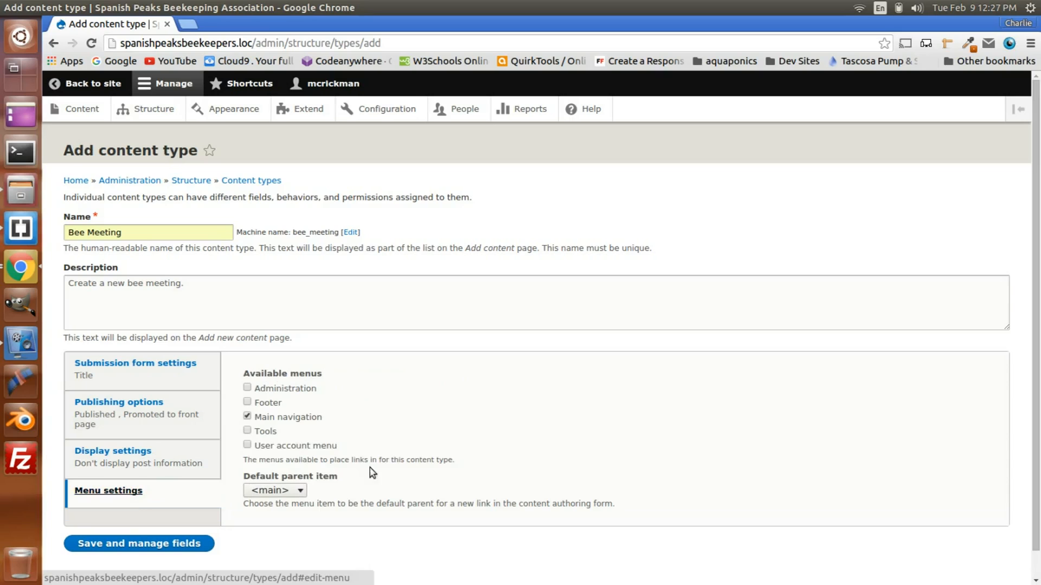
click(247, 416)
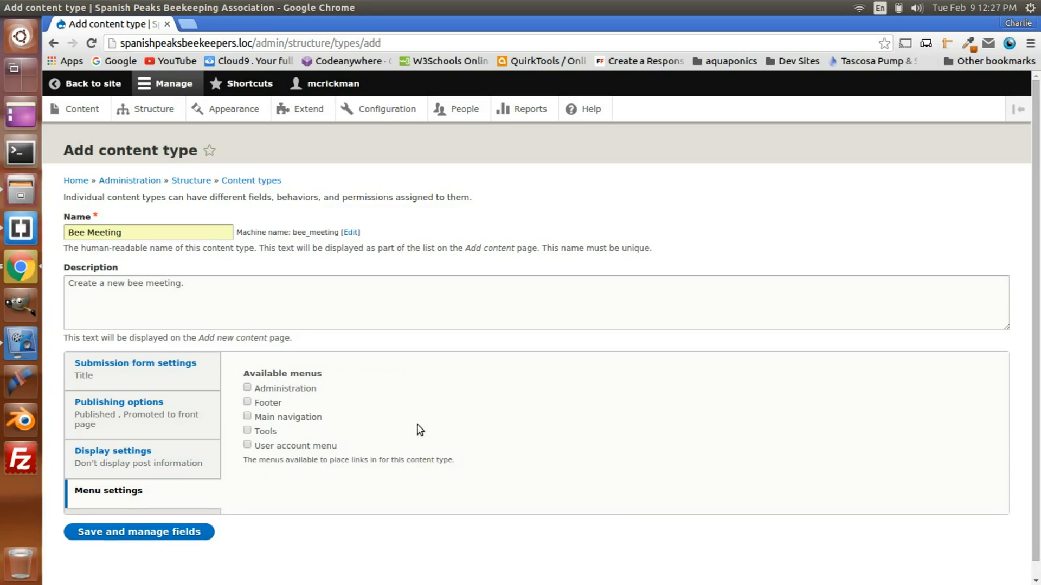
click(154, 375)
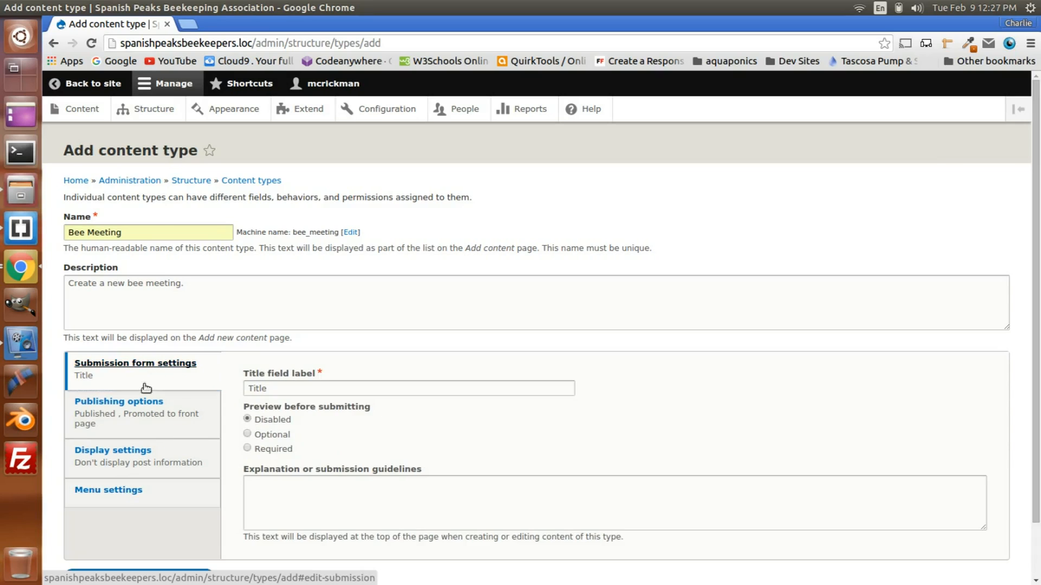
click(125, 407)
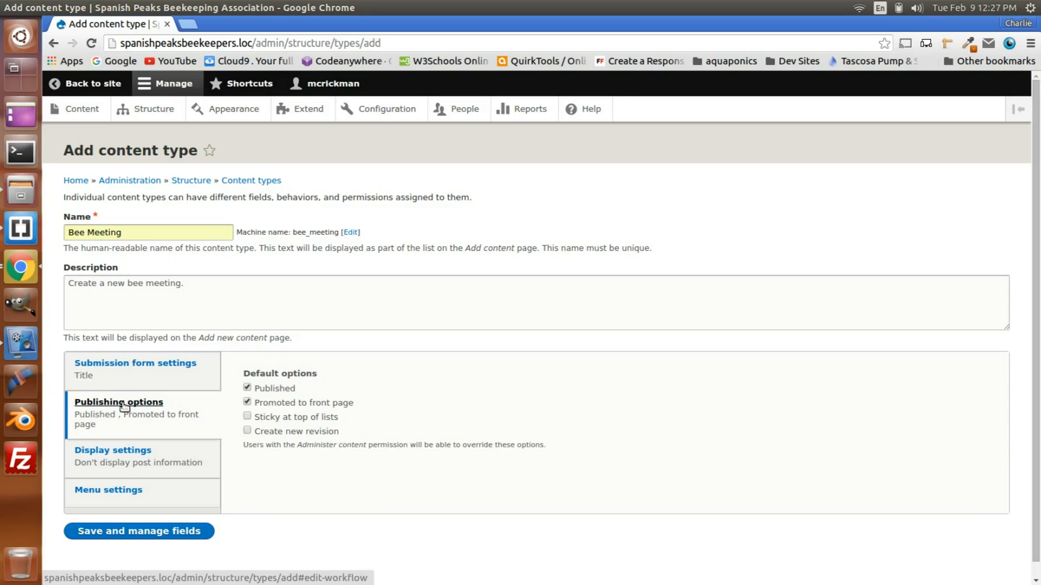
click(130, 457)
click(135, 492)
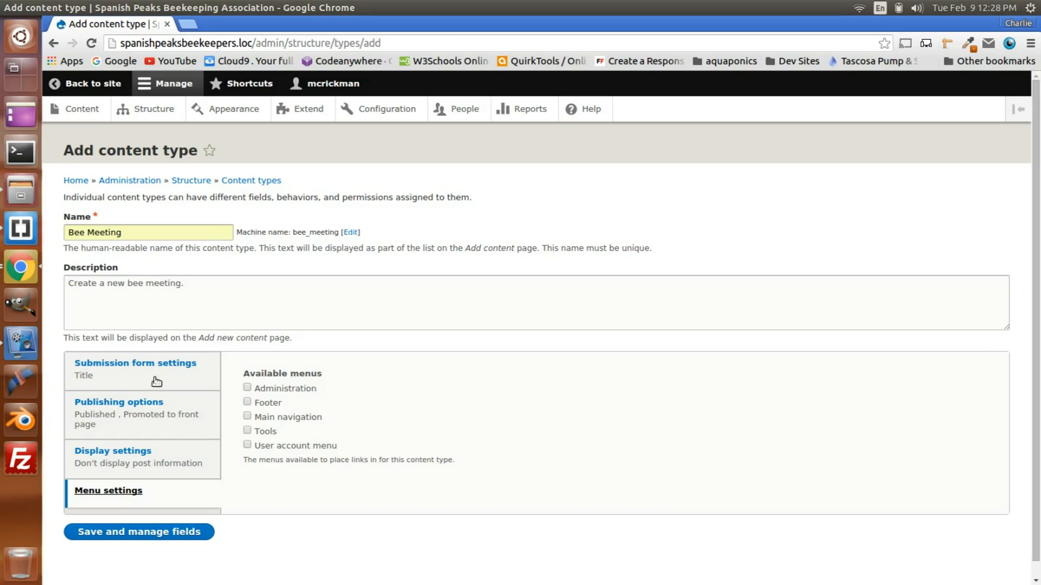
click(127, 536)
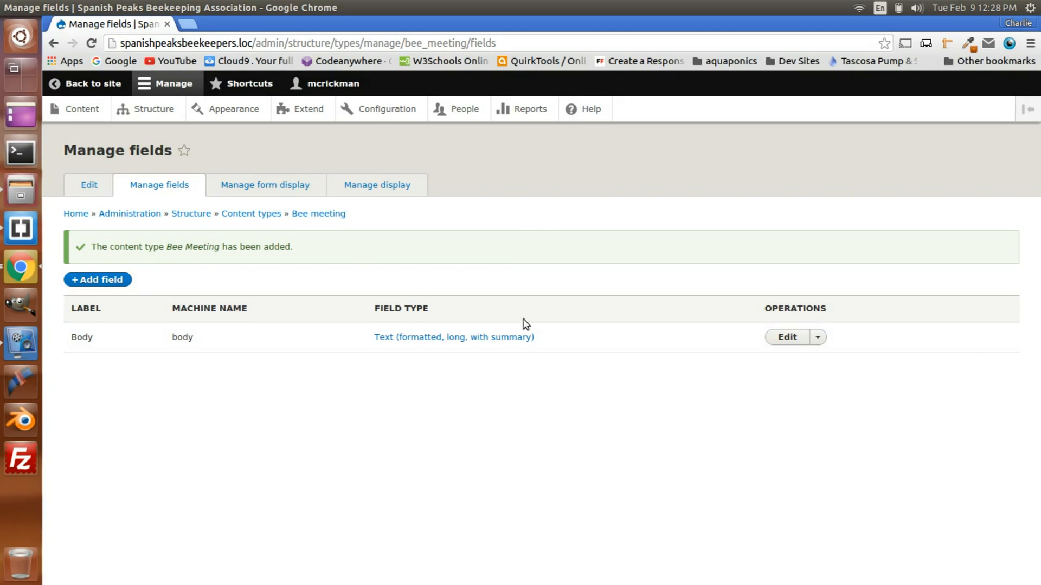
Step: Delete the Body field from the Bee Meeting content type
click(817, 339)
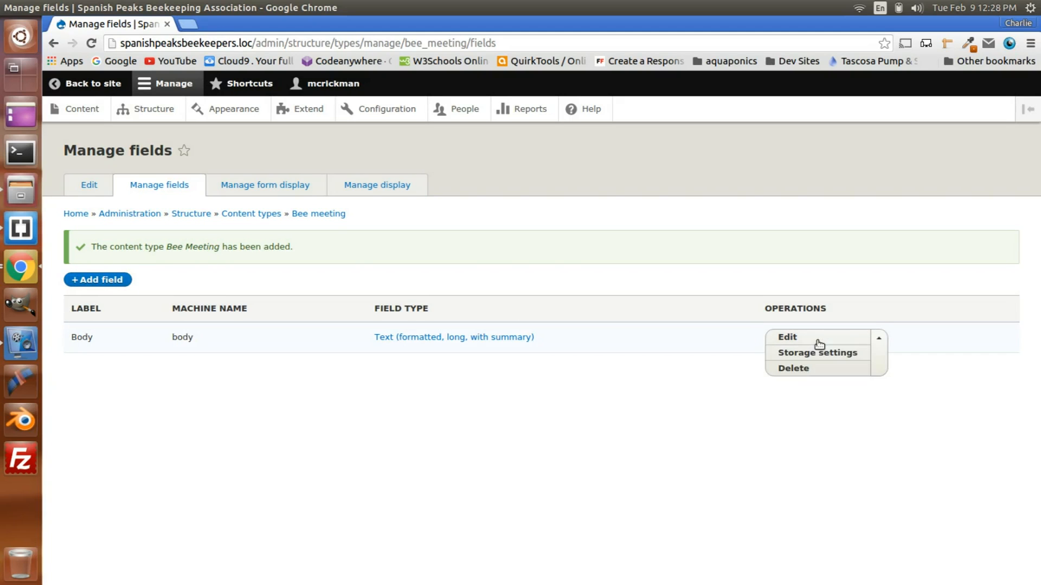
click(803, 371)
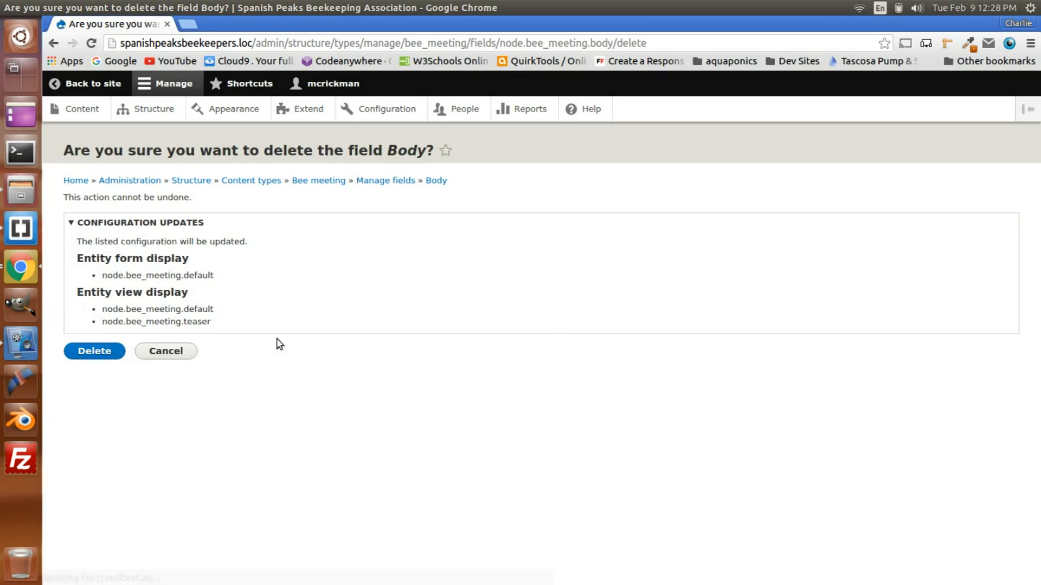
click(93, 352)
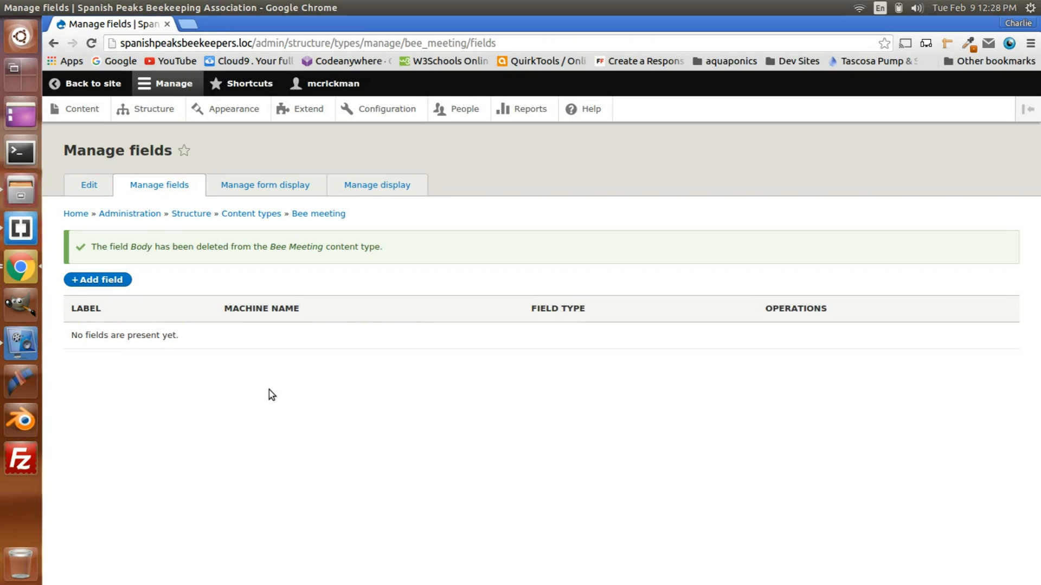
Step: Add a new Date field labelled Meeting Date to the Bee Meeting content type
click(99, 280)
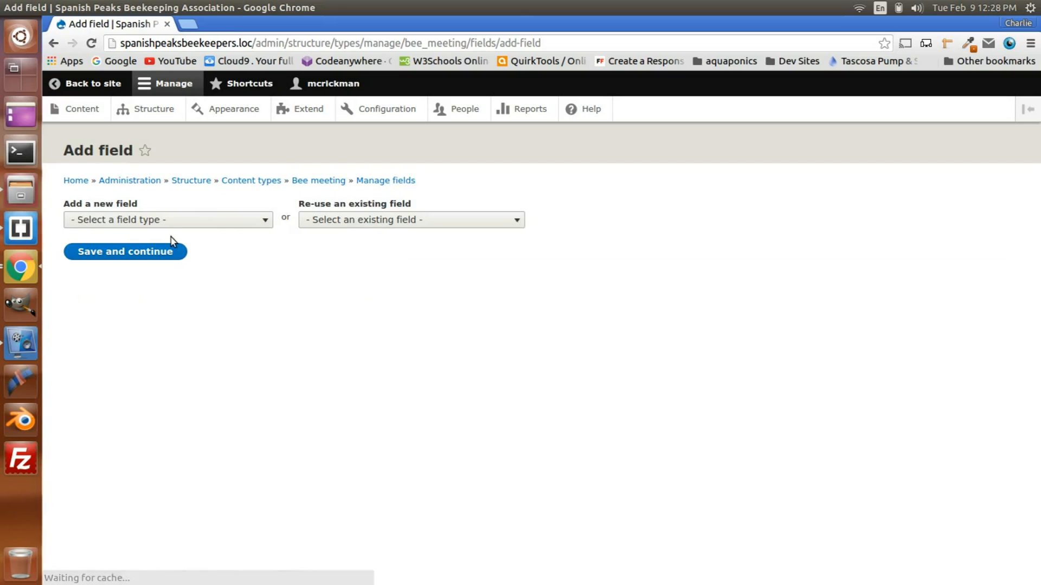
click(178, 223)
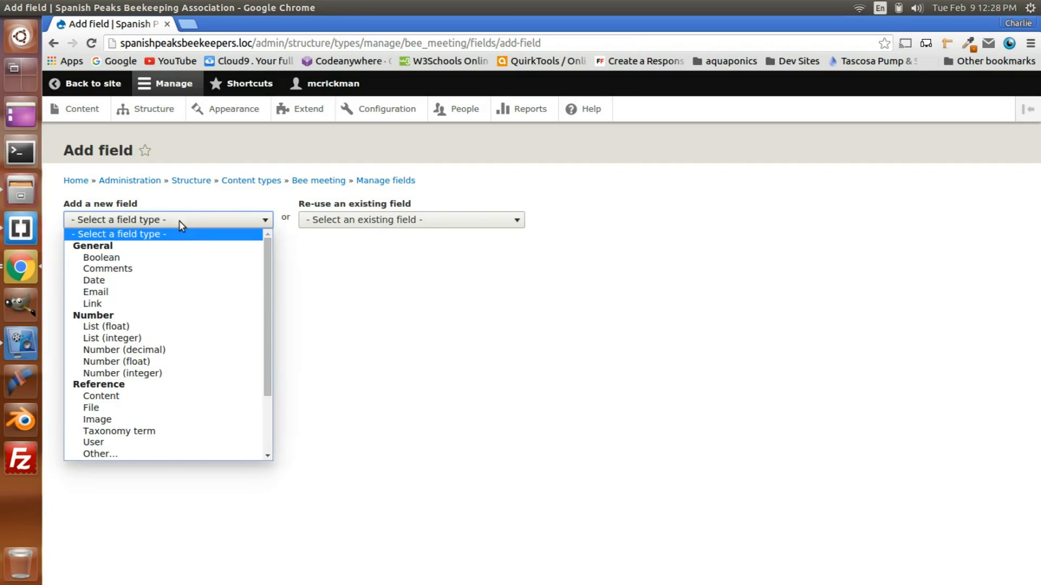
click(134, 278)
click(98, 261)
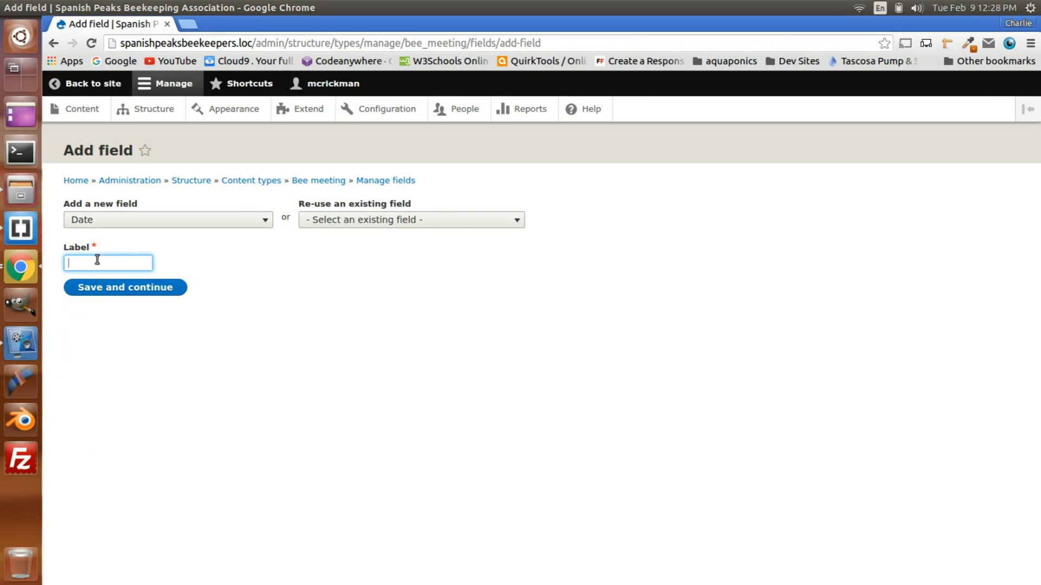
text(M)
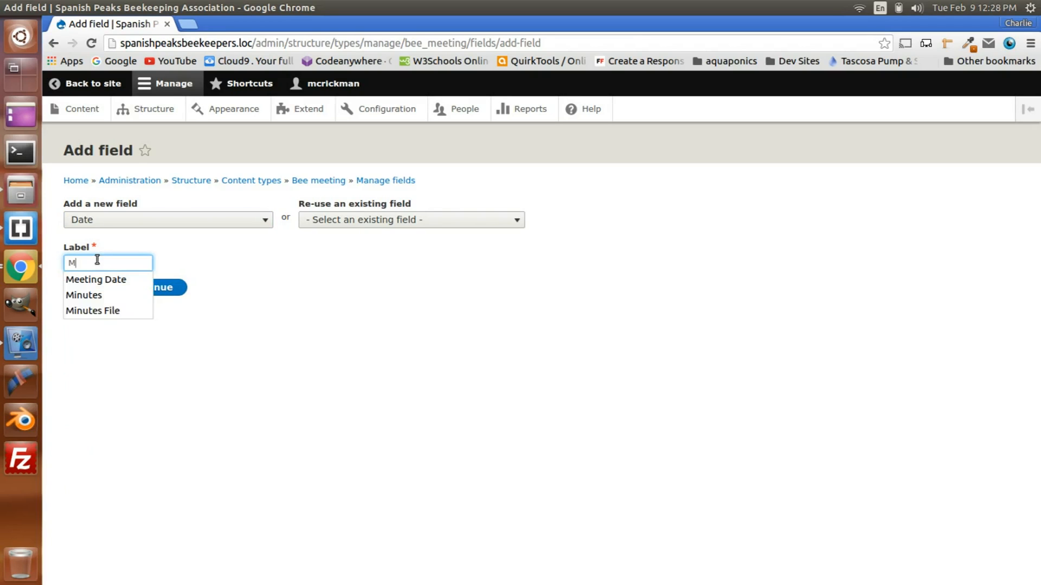
text(eeting Date)
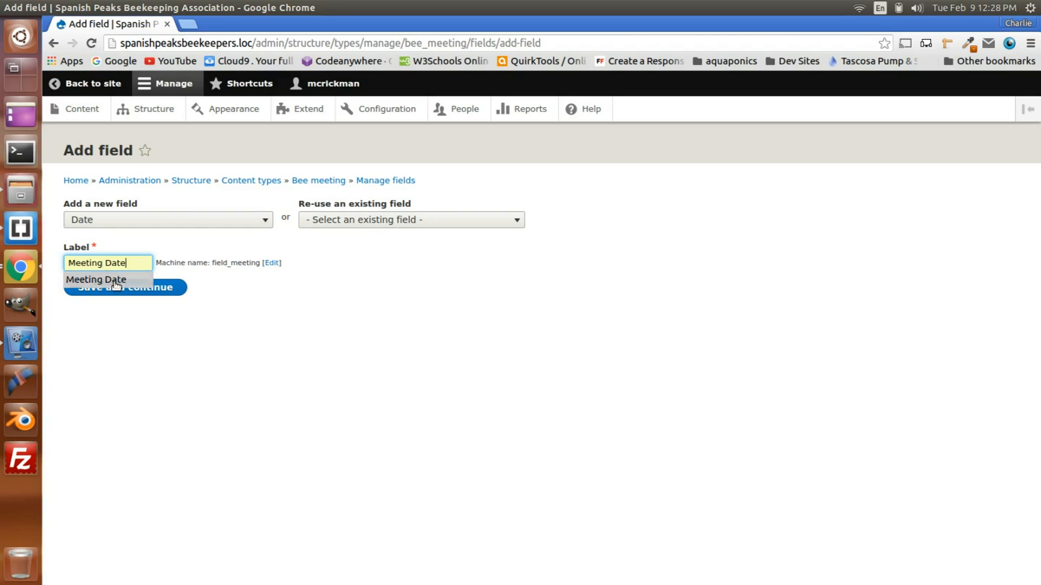
click(112, 280)
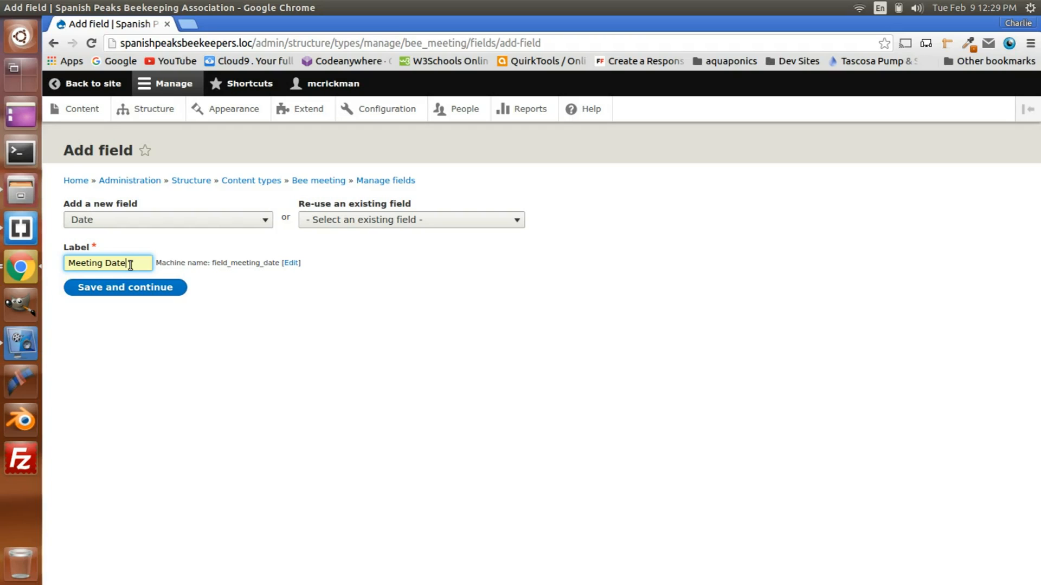
click(123, 288)
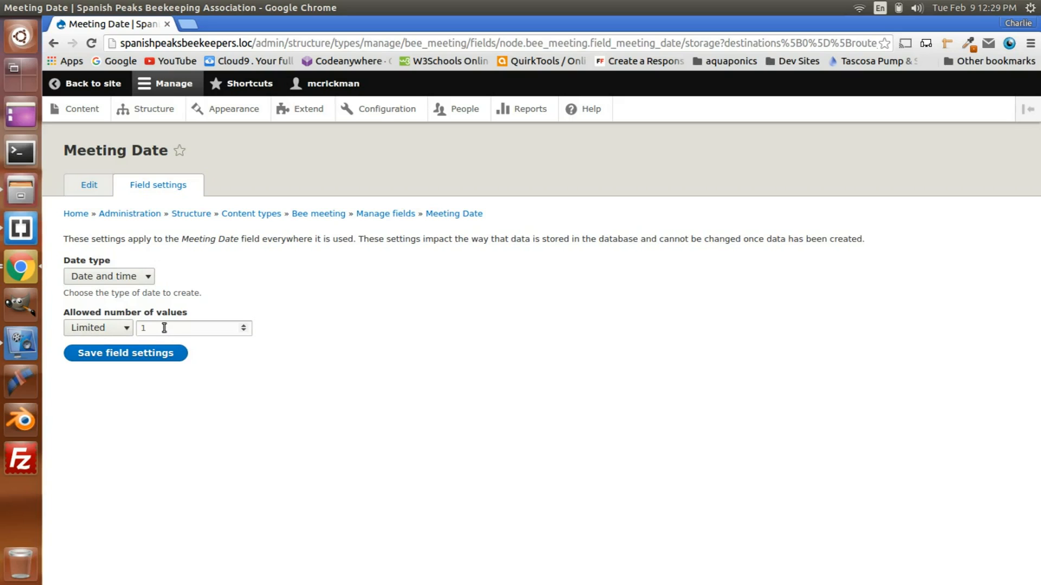
Step: Keep Date and time as the Meeting Date field's date type and save the field settings
click(108, 278)
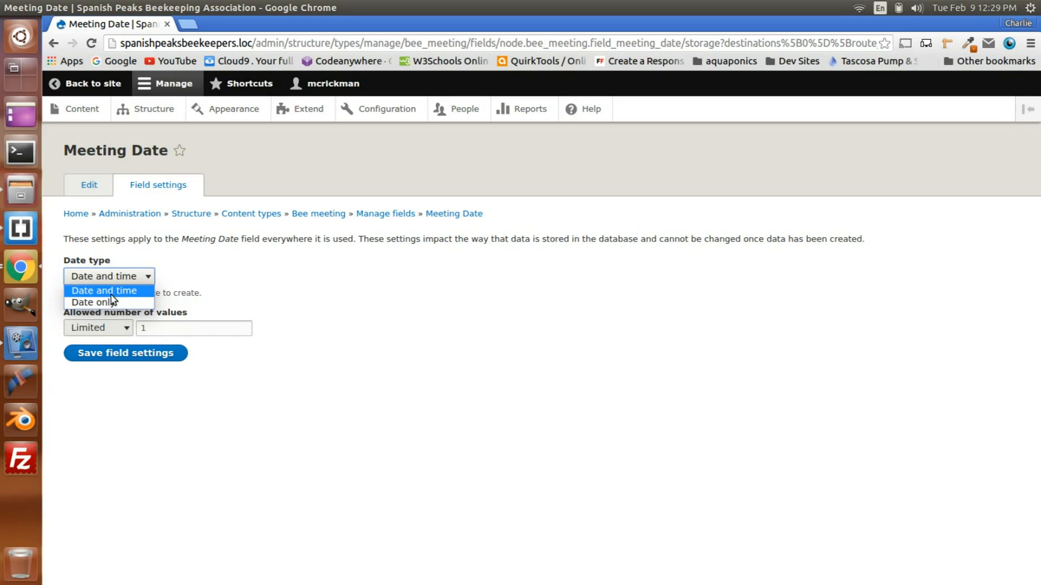
click(111, 291)
click(119, 360)
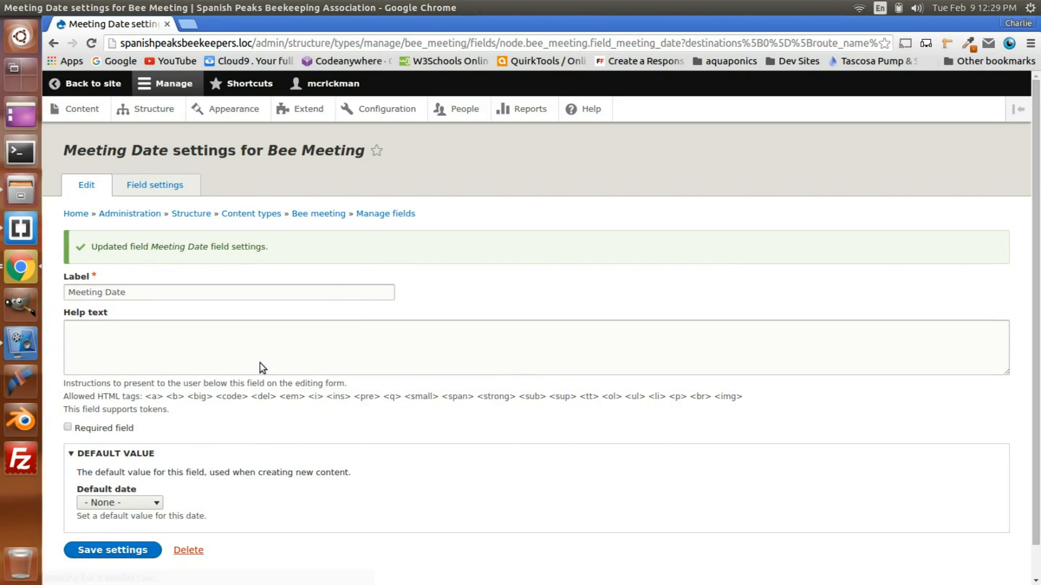
Step: Make the Meeting Date field required, leave its default date at None and save the settings
scroll(340, 383, down, 1)
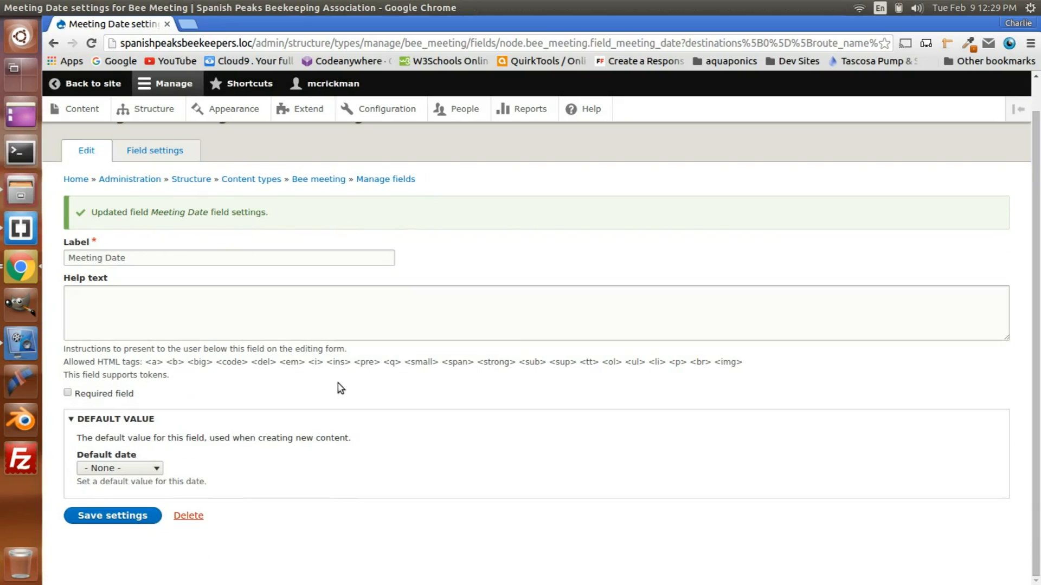
click(132, 469)
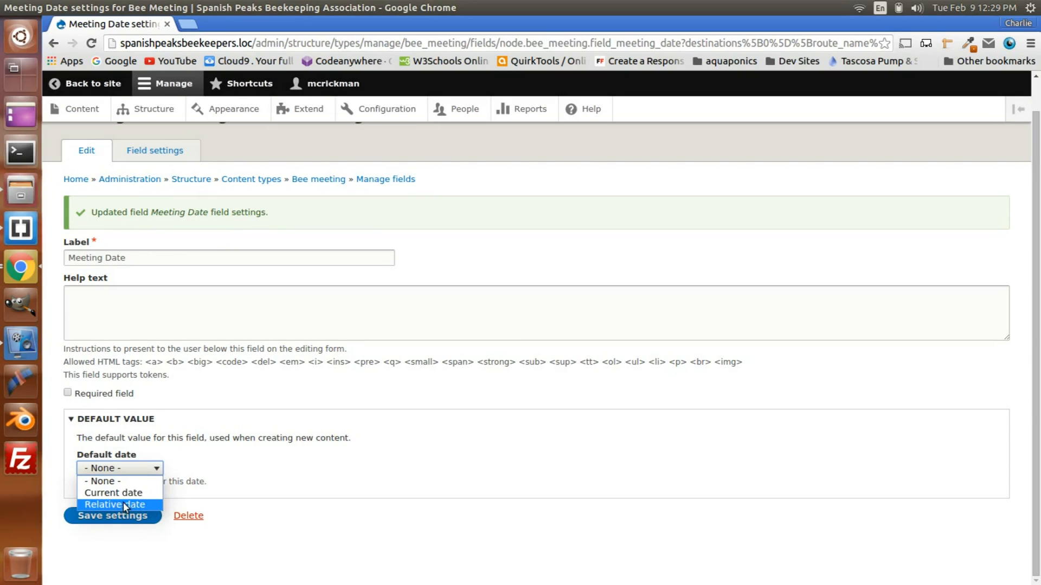
click(108, 482)
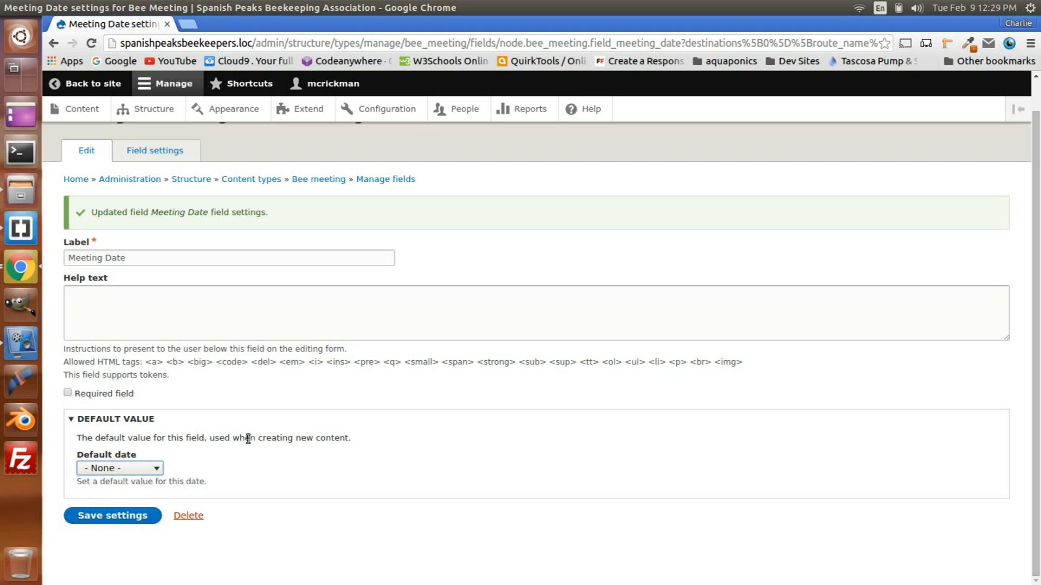
click(67, 393)
click(112, 516)
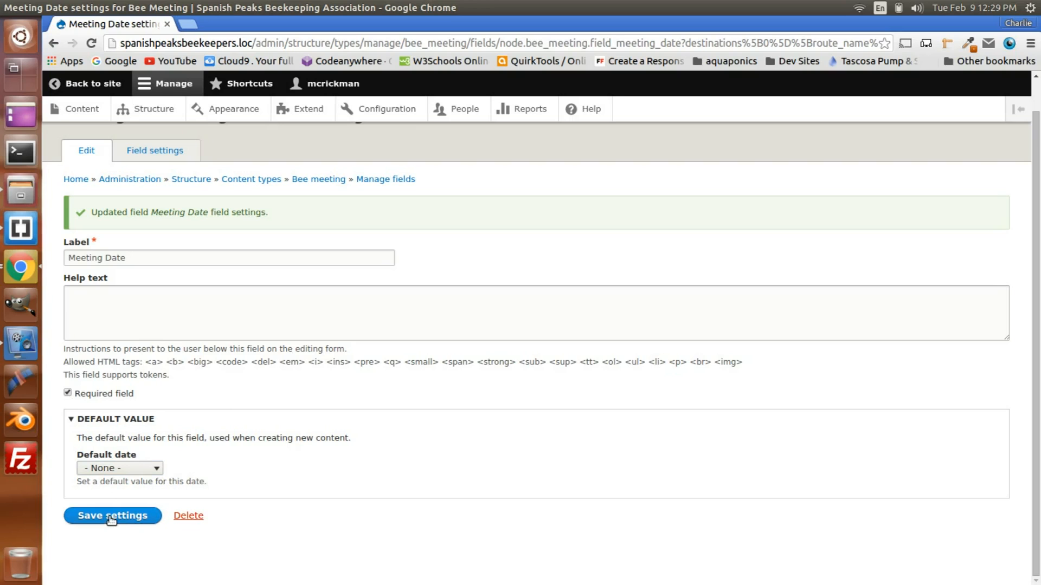
click(111, 519)
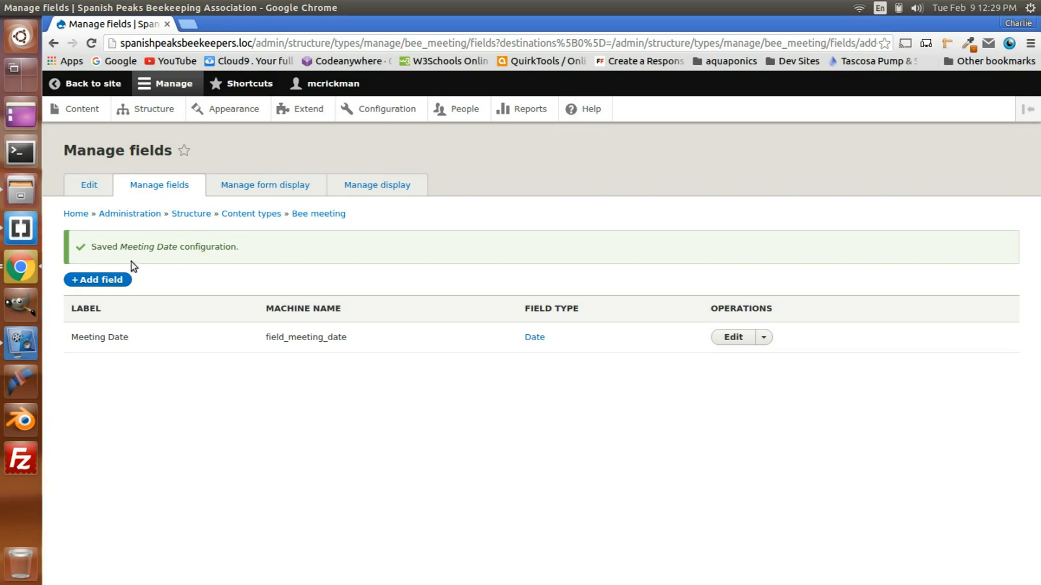
Step: Add a new Text (formatted, long, with summary) field labelled Details to the Bee Meeting content type
click(109, 282)
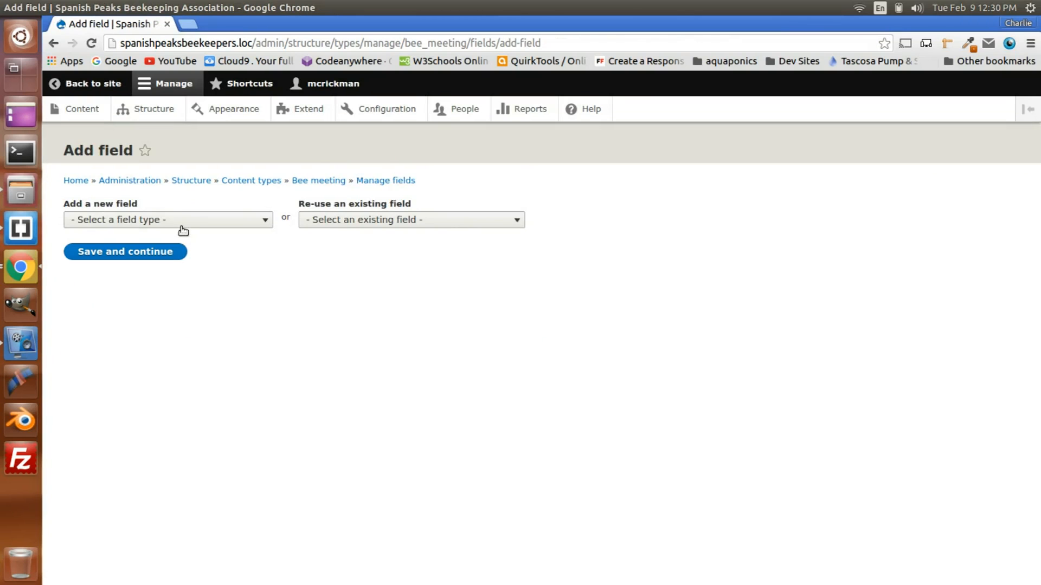
click(179, 223)
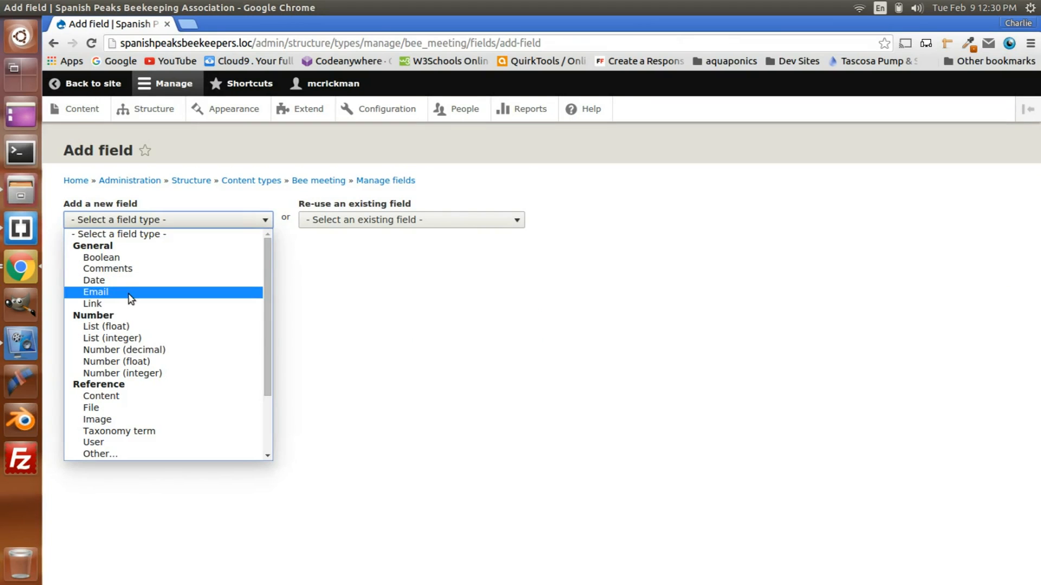
scroll(115, 388, down, 2)
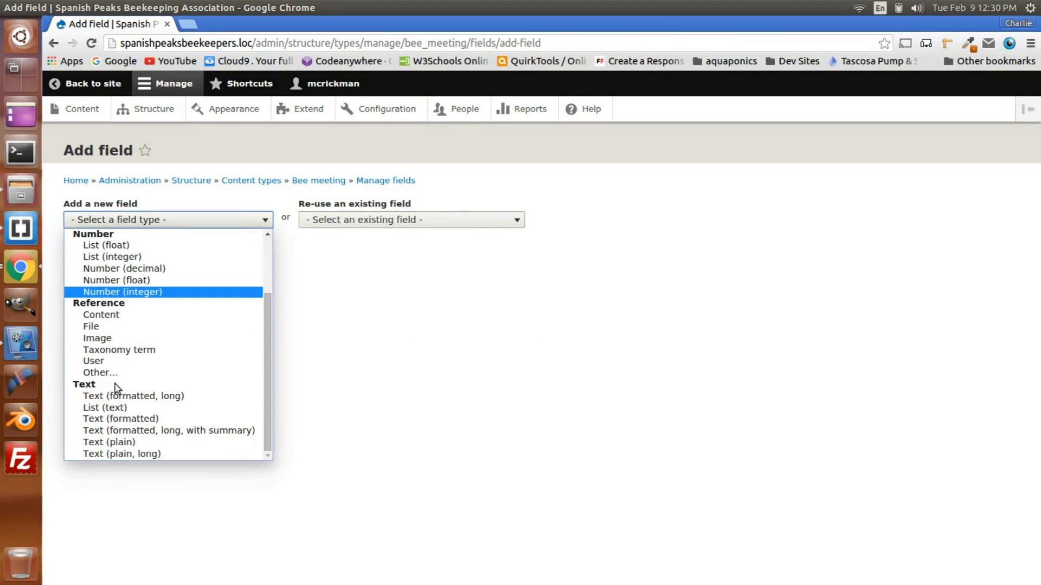
click(135, 432)
click(81, 264)
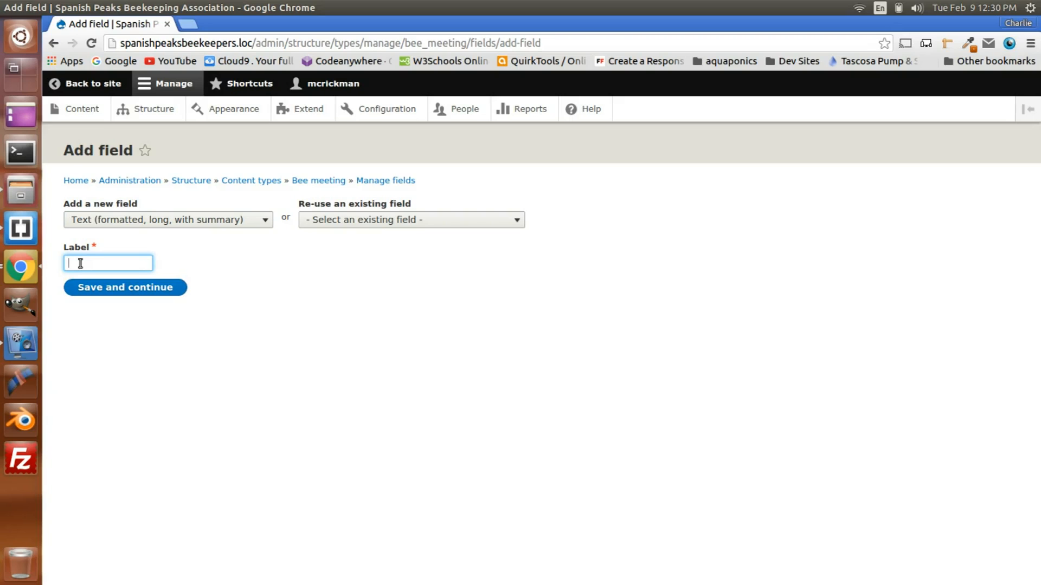
text(De)
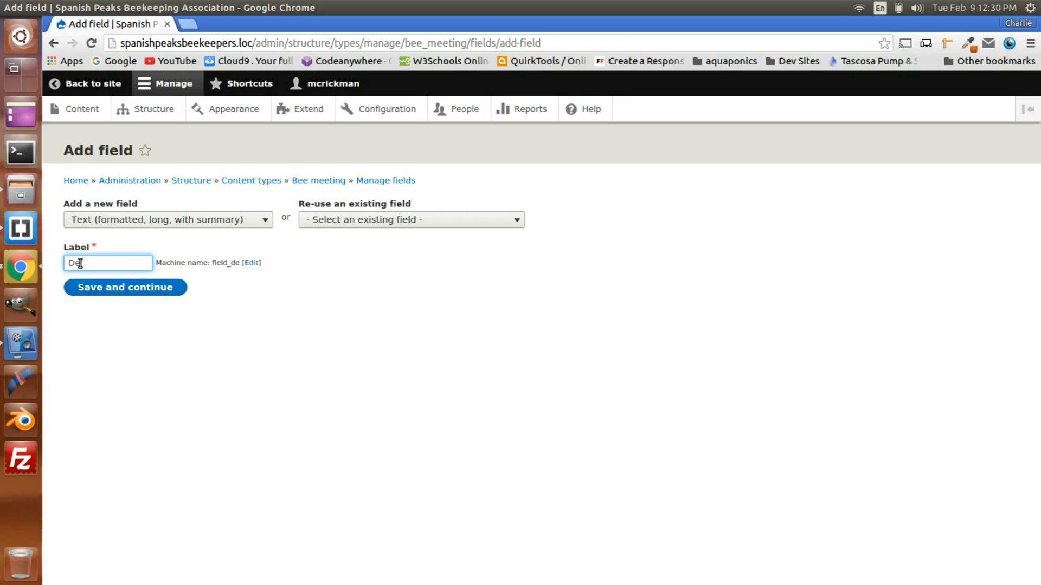
text(tails)
click(126, 293)
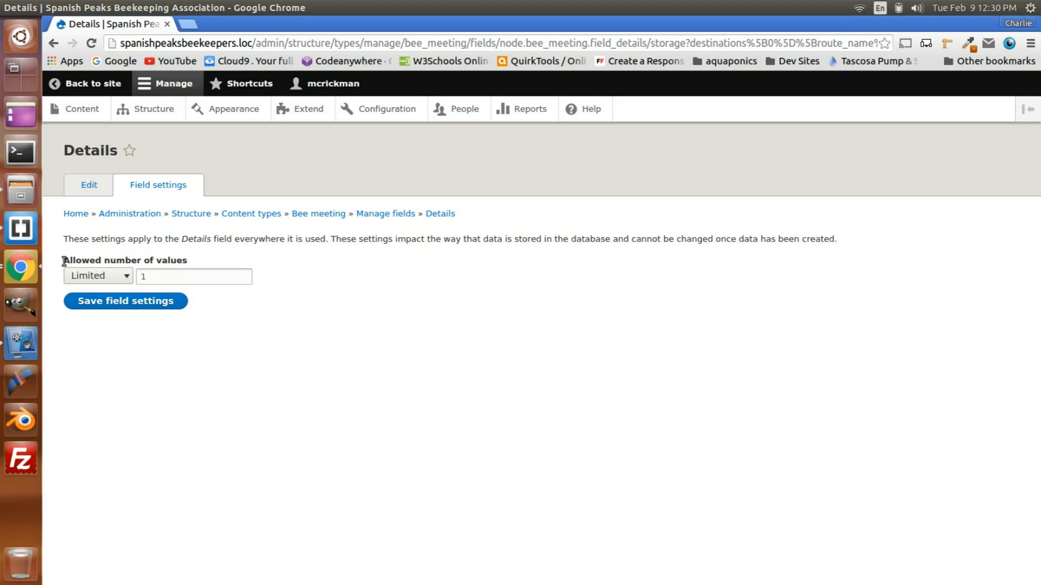
Step: Keep the Details field's allowed number of values limited to 1 and save the field settings
click(108, 277)
click(106, 277)
click(129, 305)
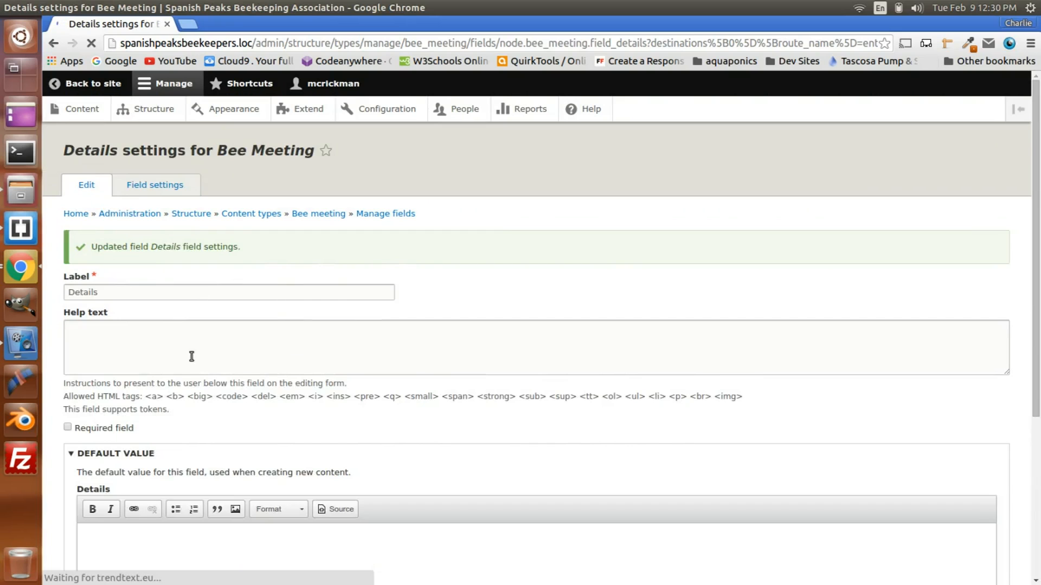
Step: Set the text format of the Details field's default value to Full HTML and save the settings
scroll(190, 356, down, 3)
scroll(190, 356, down, 3)
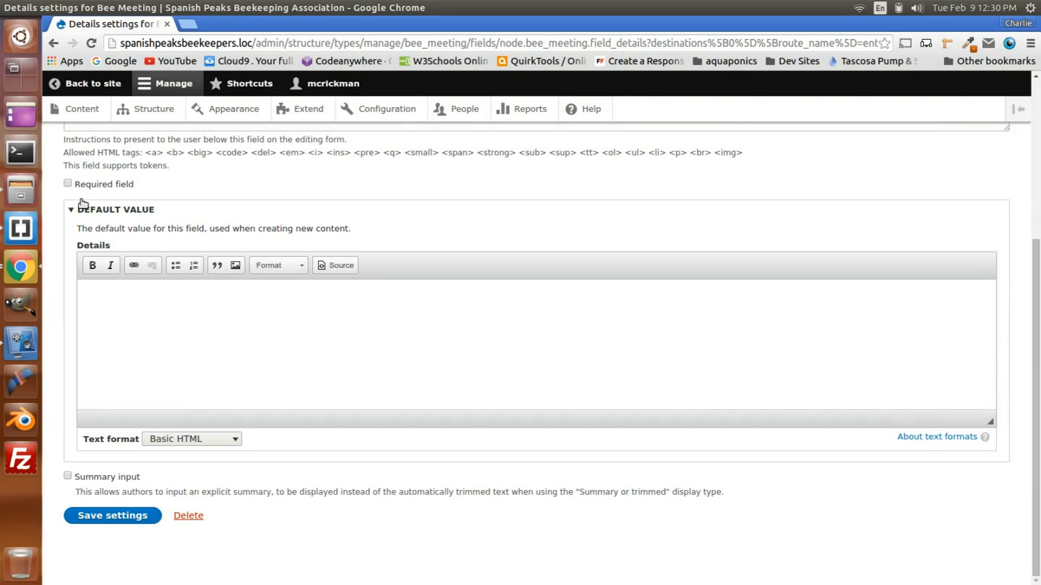
click(190, 442)
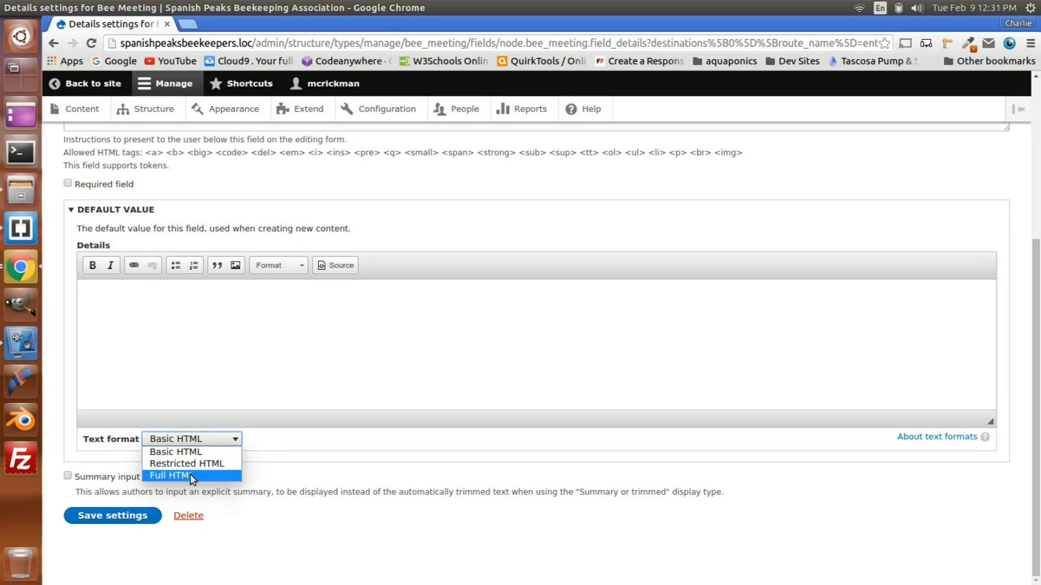
click(191, 476)
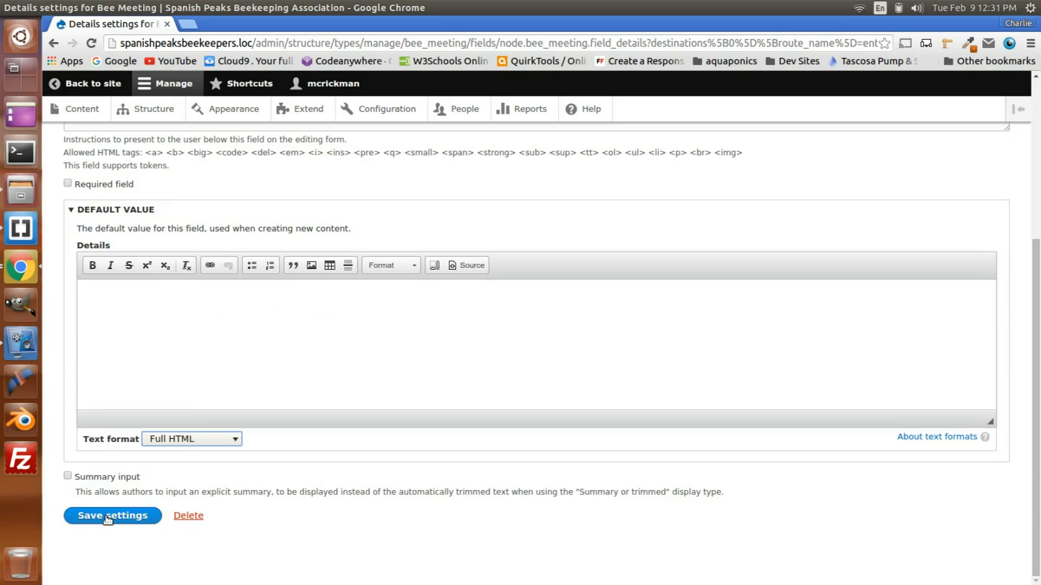
click(100, 518)
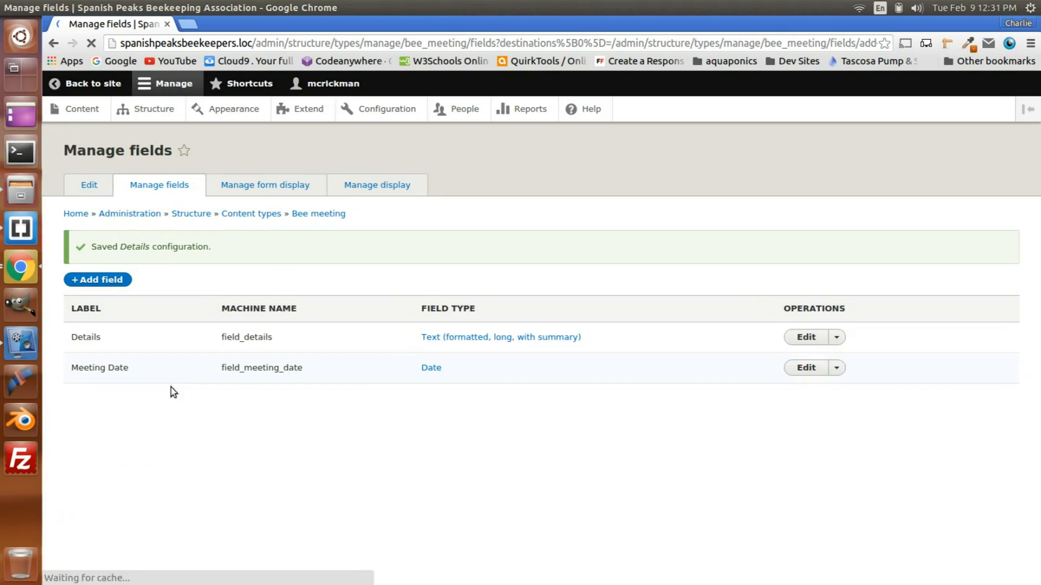
Step: Review the Meeting Date field's settings and save them without changes
click(806, 367)
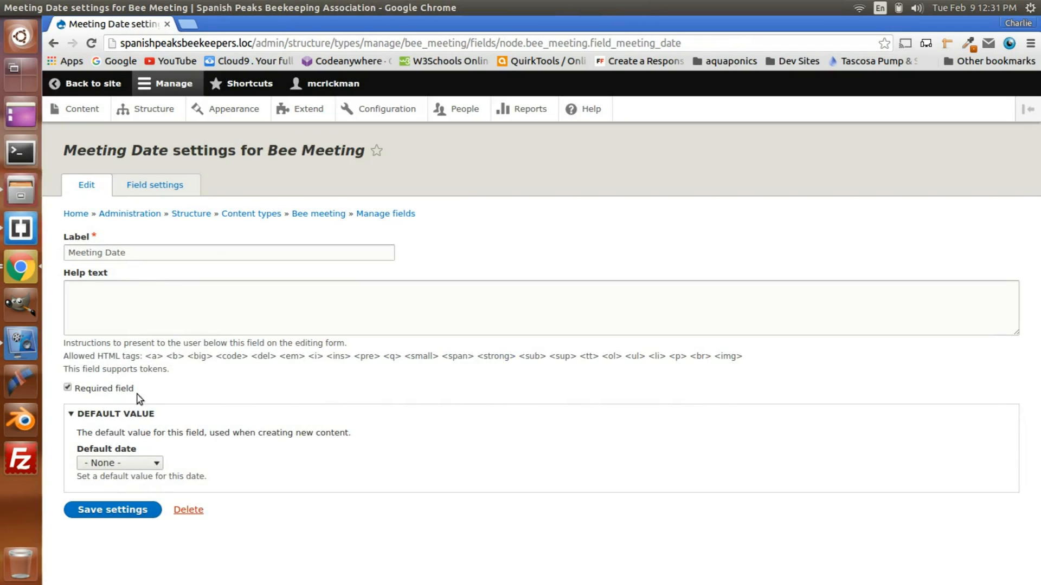
click(112, 515)
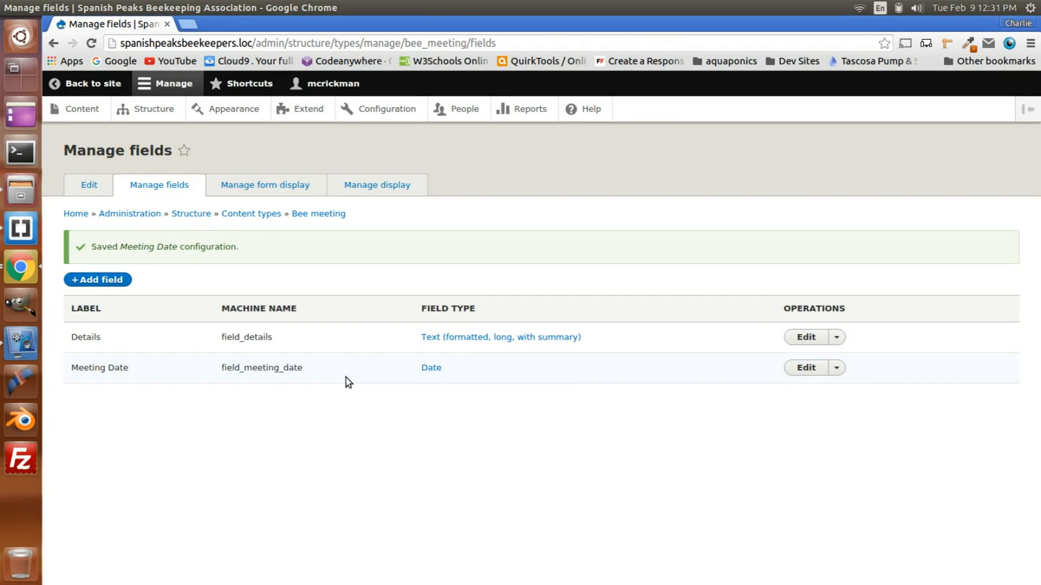
Step: Add a new Text (plain) field labelled Location, keeping its maximum length of 255 and limit of 1 value
click(95, 282)
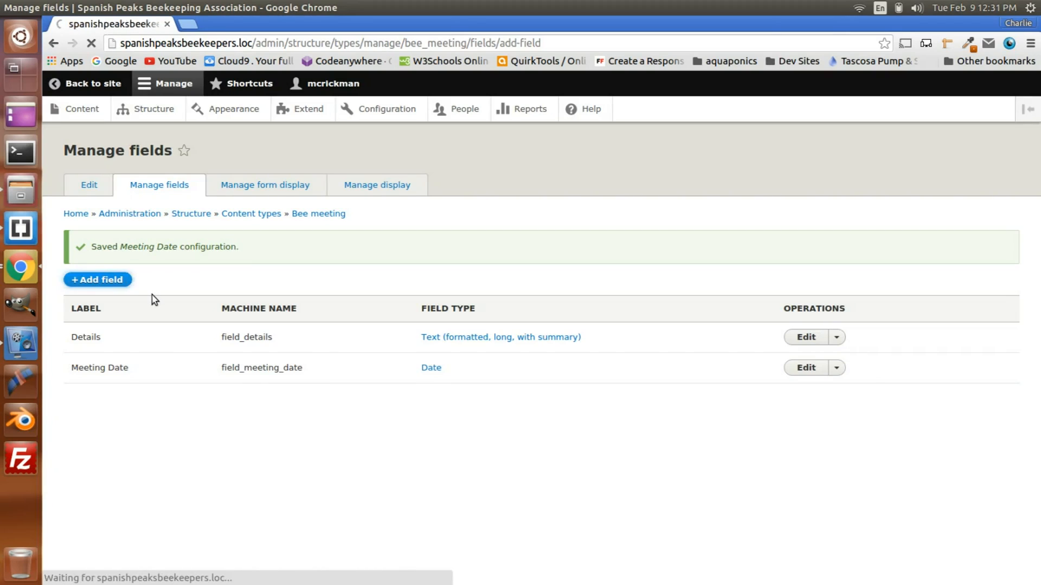
click(158, 221)
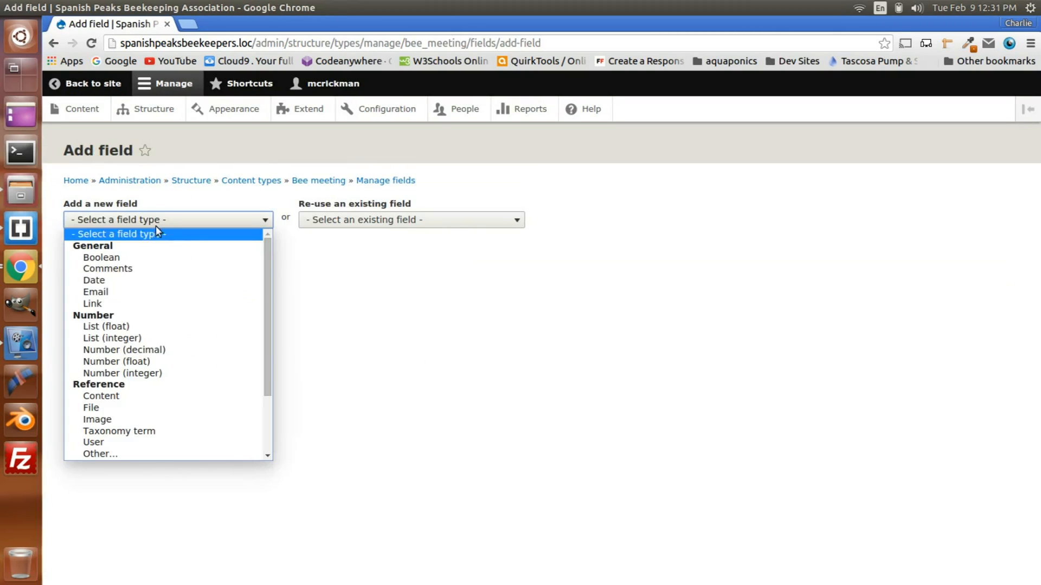
scroll(143, 371, down, 2)
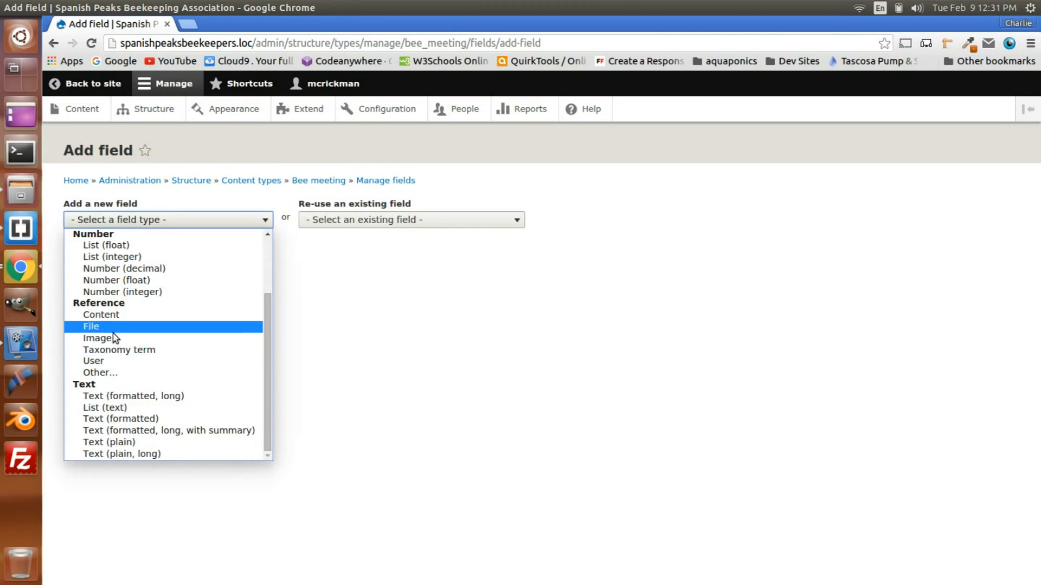
click(118, 448)
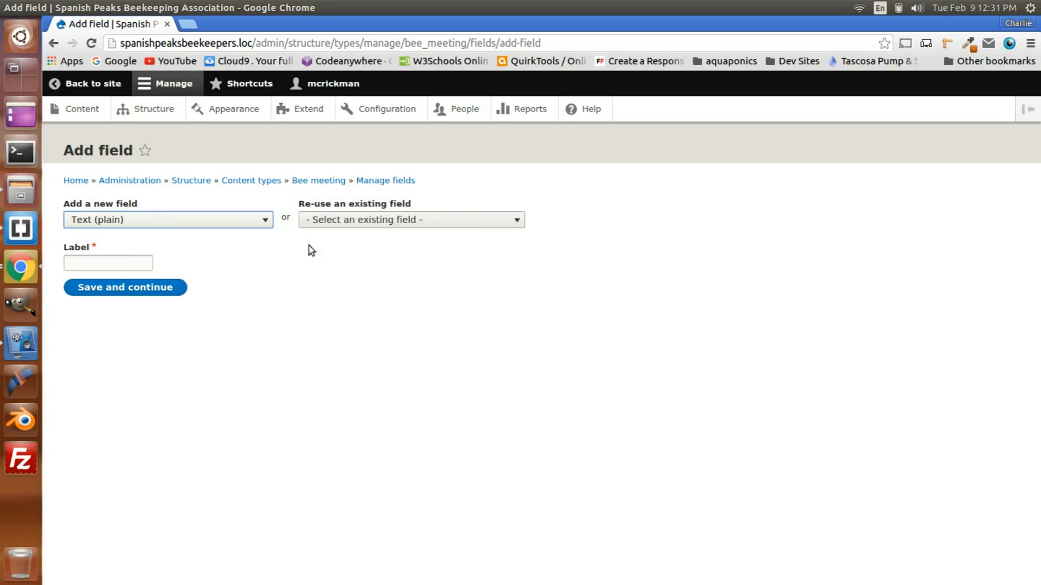
click(90, 262)
text(Loca)
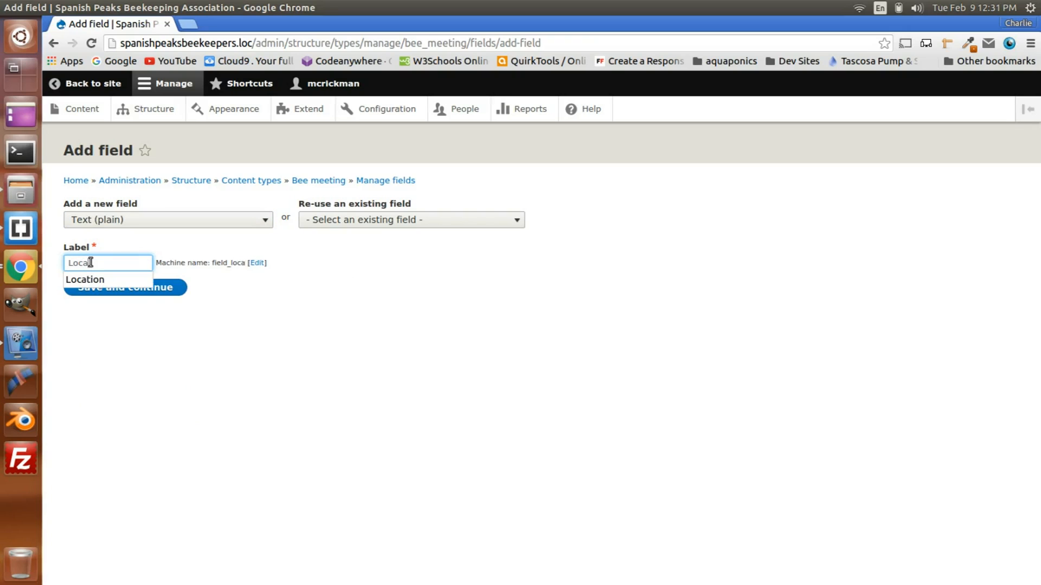
click(90, 280)
click(122, 266)
click(246, 280)
click(152, 289)
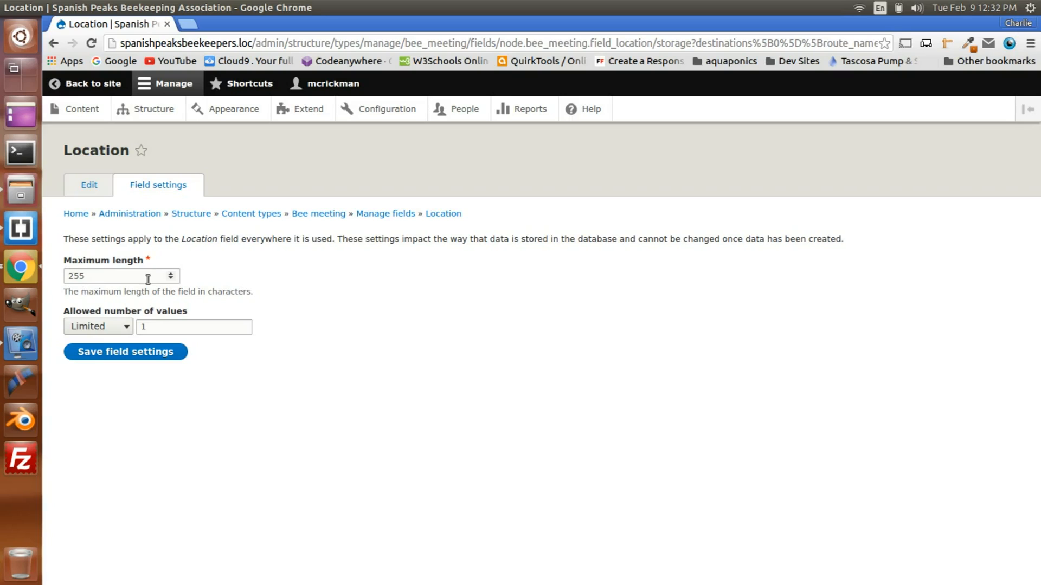
click(112, 358)
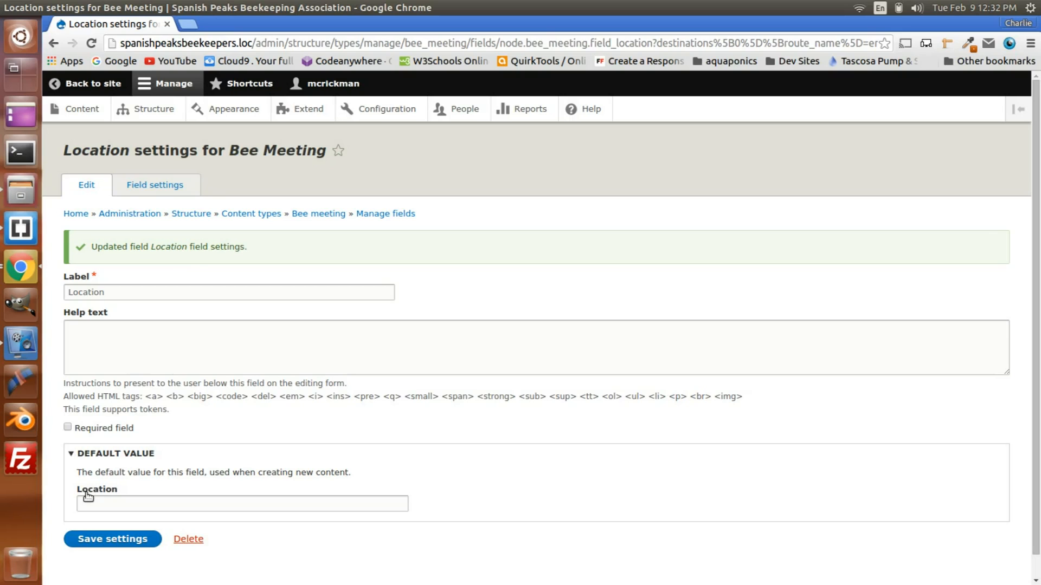
Step: Make the Location field required, set its default value to TBD and save the settings
click(68, 428)
click(111, 500)
text(TBD)
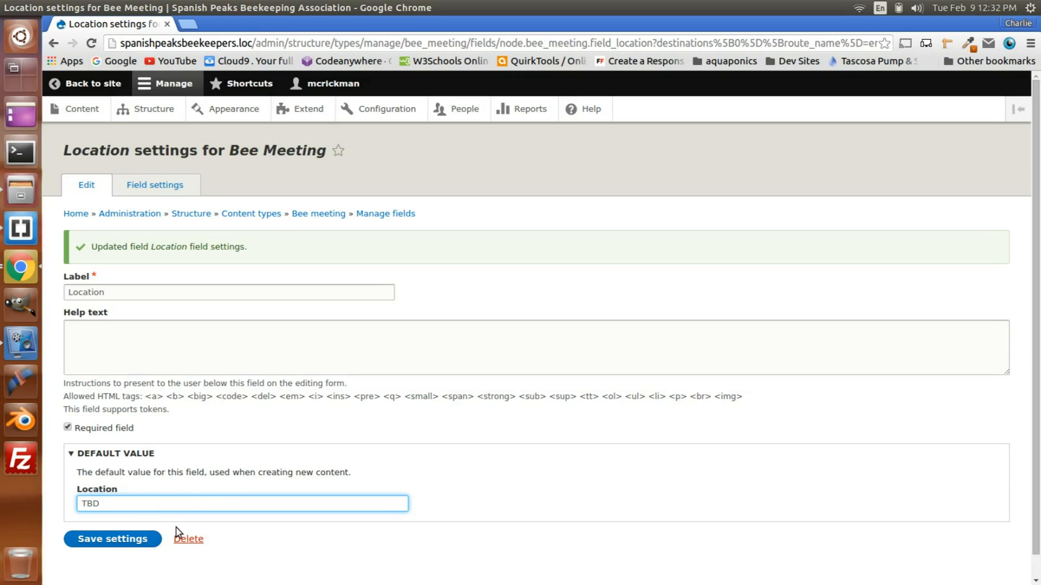
click(126, 544)
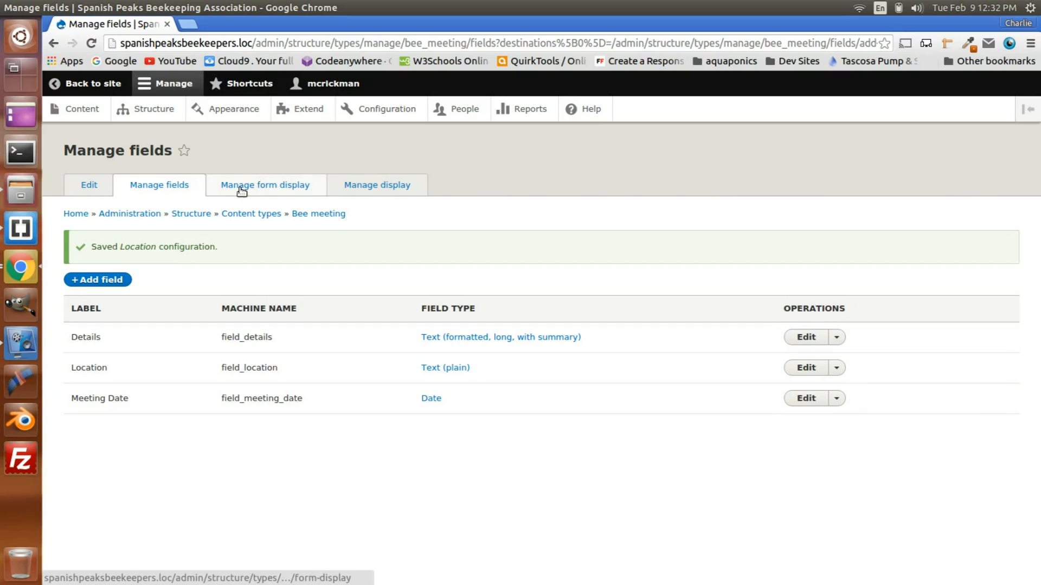
Step: Examine how the Bee Meeting fields are set to display in the Default view mode
click(368, 188)
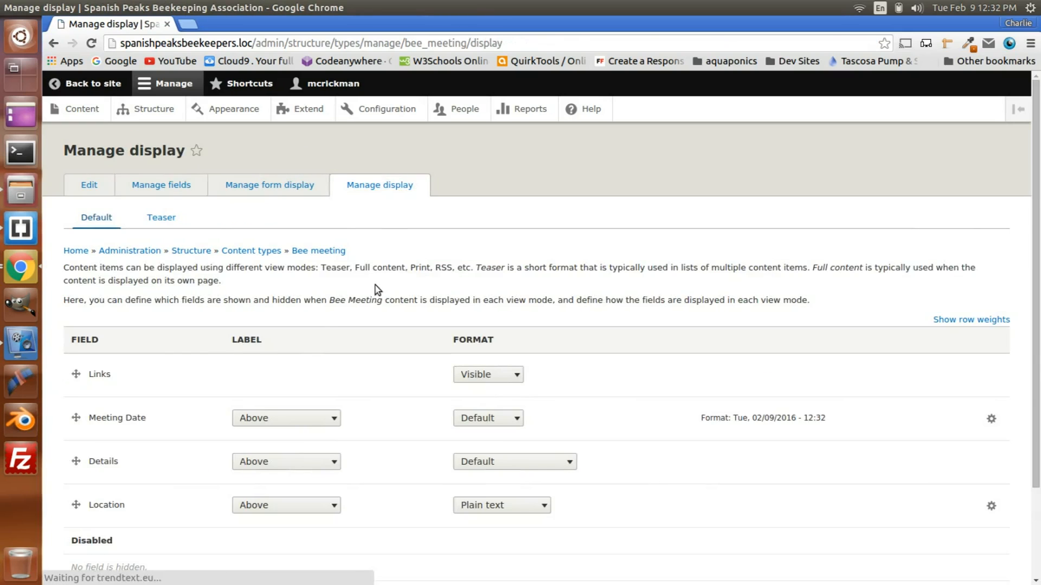
scroll(319, 313, down, 3)
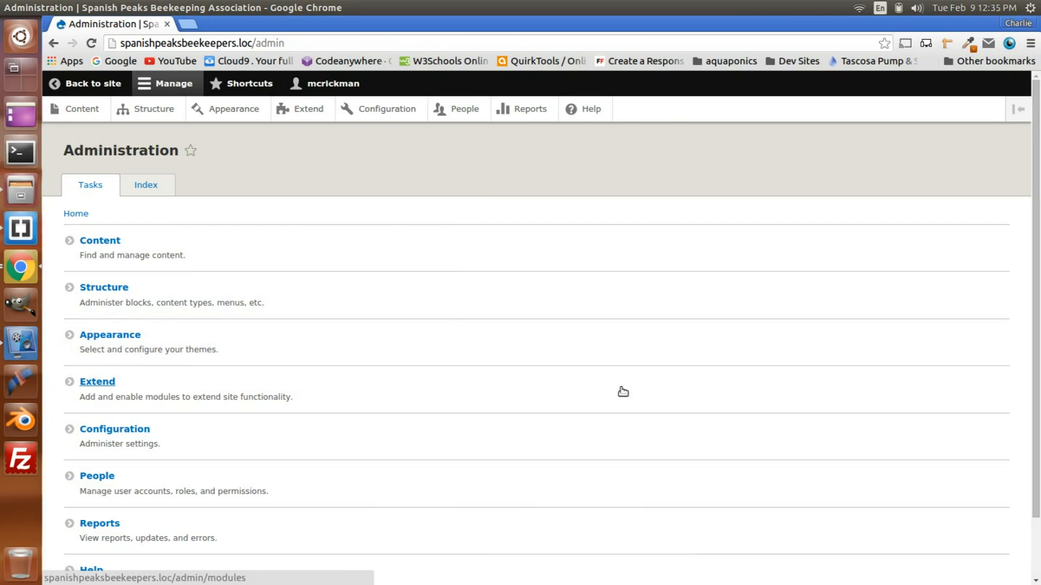
Step: Open the site's Date and time formats configuration and look through the existing date patterns
click(120, 431)
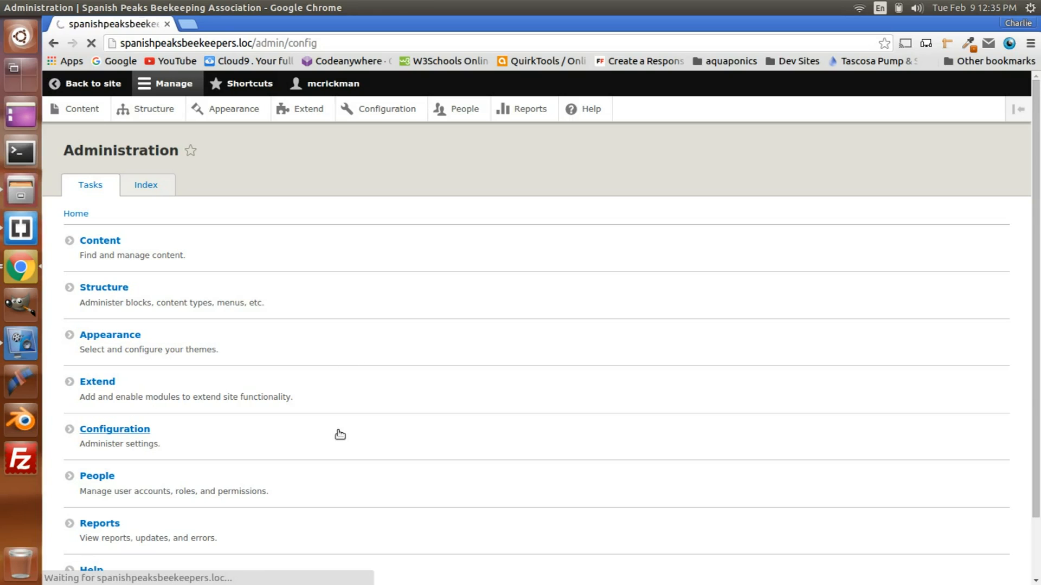
click(81, 83)
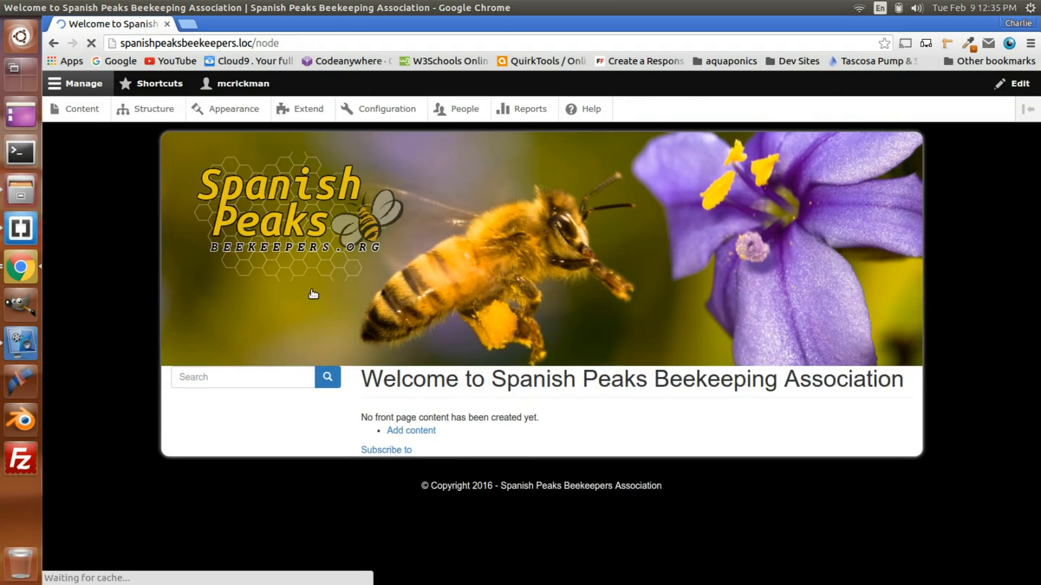
click(387, 110)
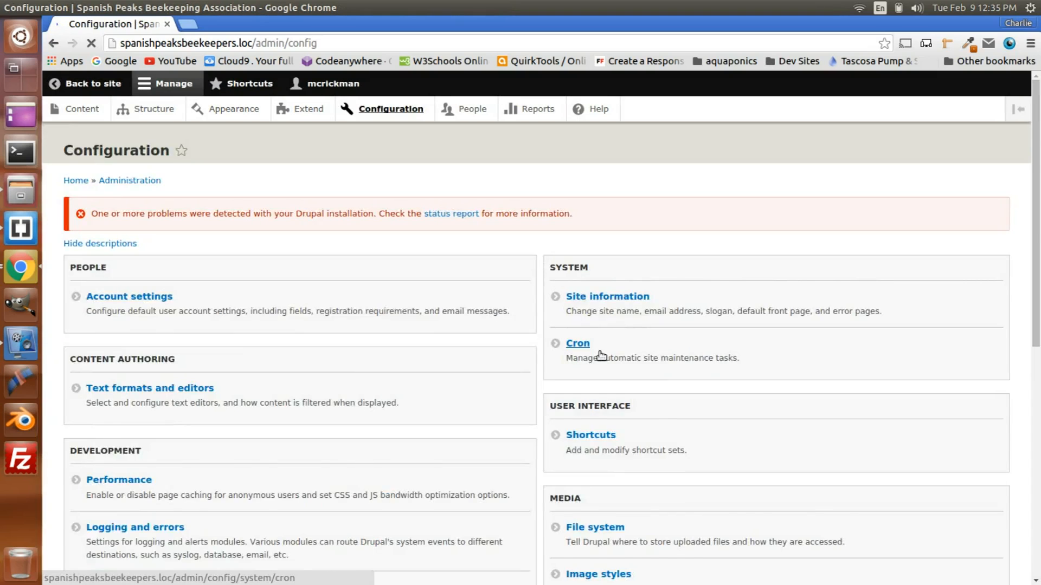
scroll(600, 354, down, 5)
scroll(601, 355, down, 5)
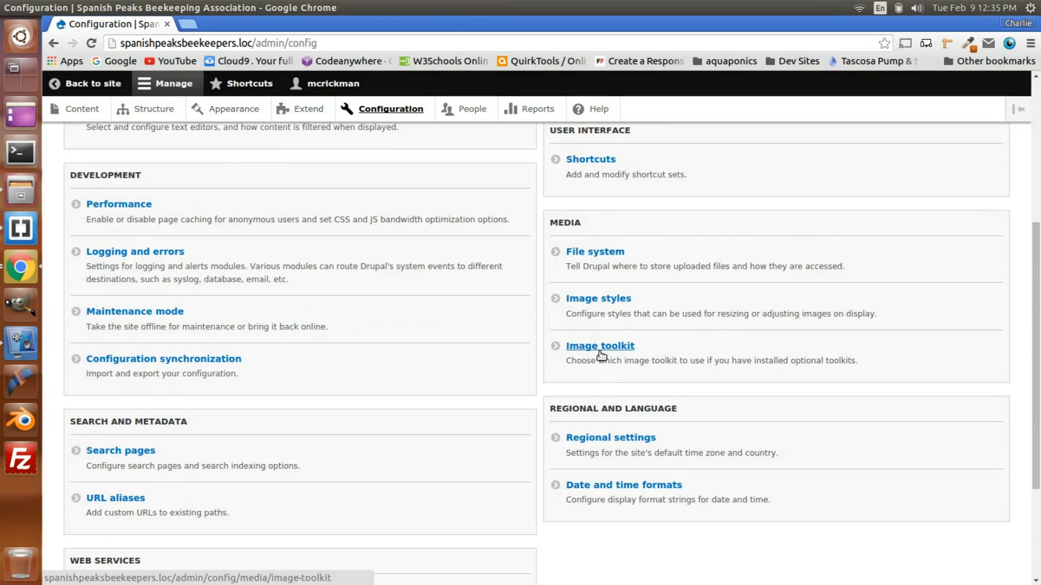
scroll(601, 355, down, 2)
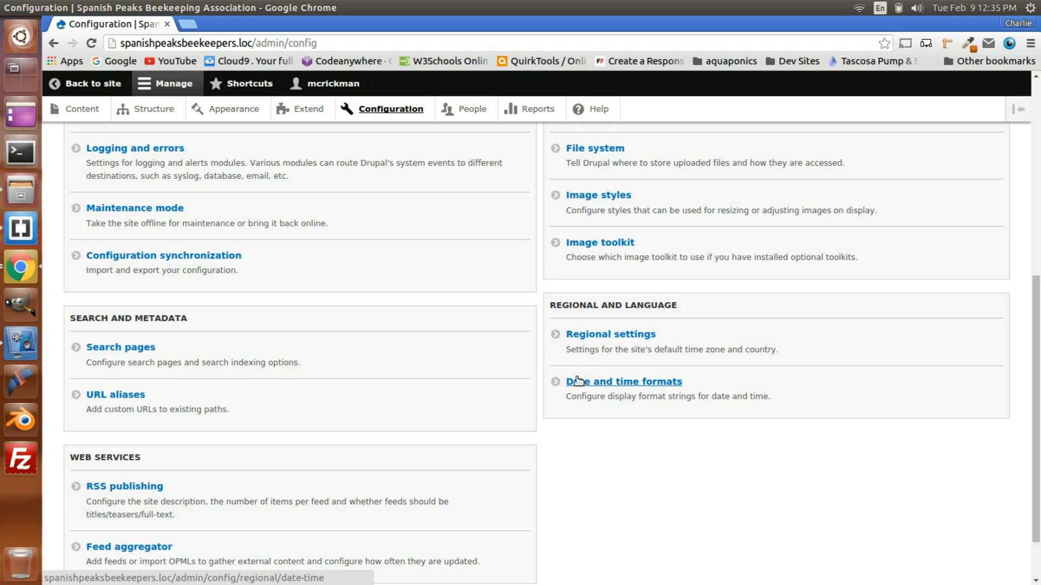
click(656, 388)
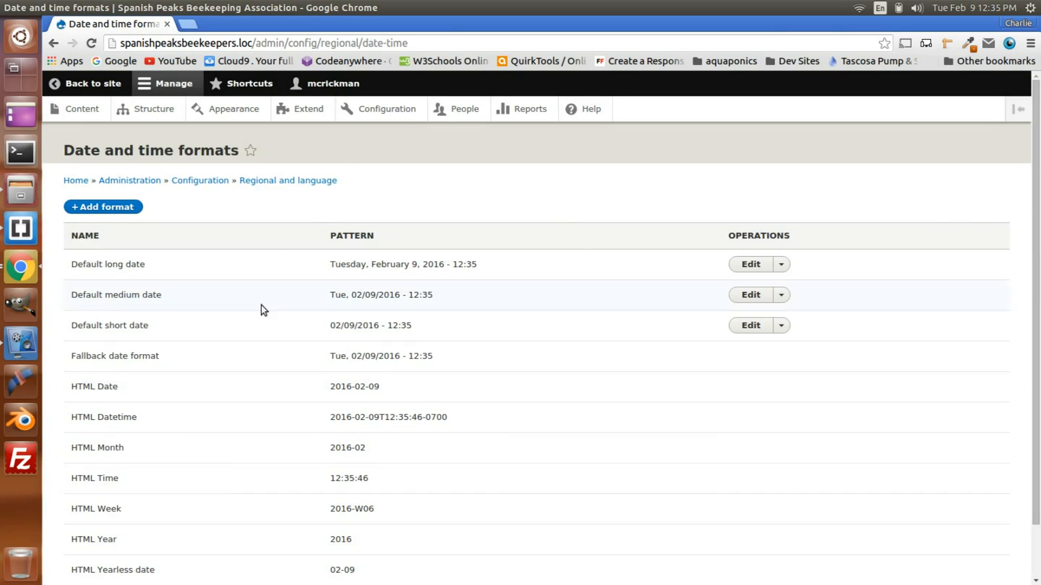
scroll(266, 314, down, 2)
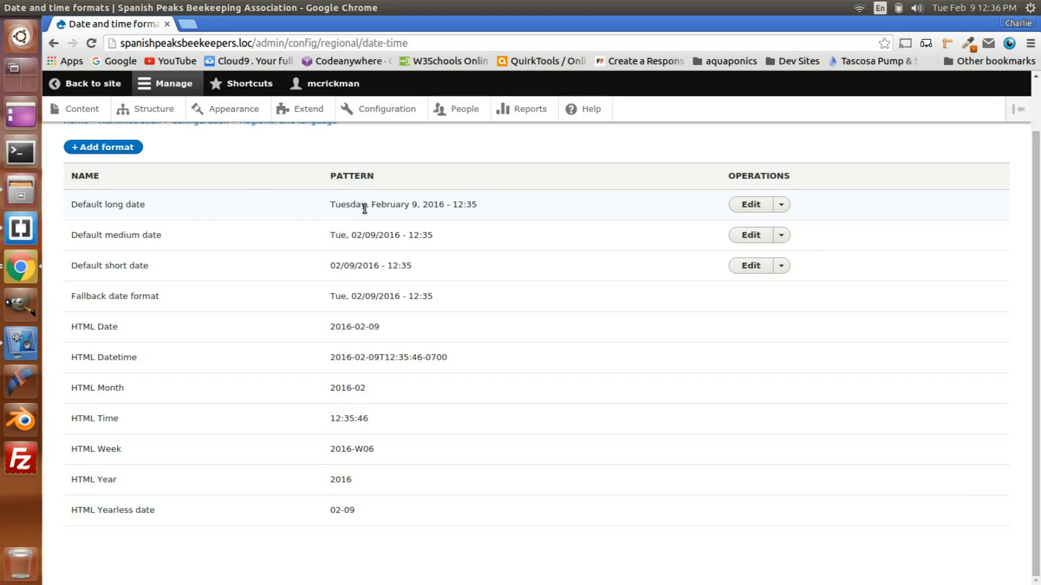
Step: Start a new custom date format named Cal Month
click(112, 146)
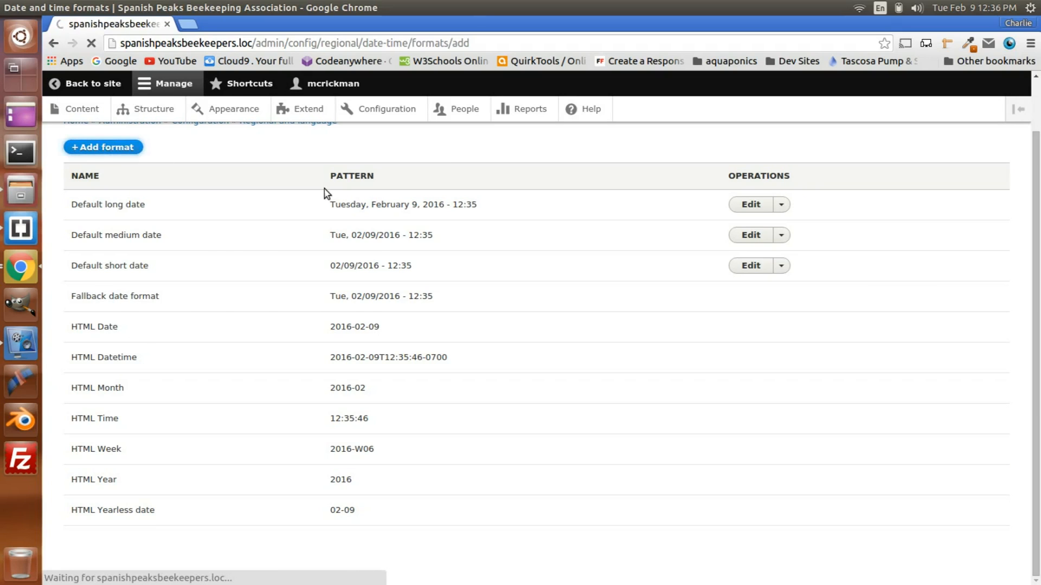
click(77, 216)
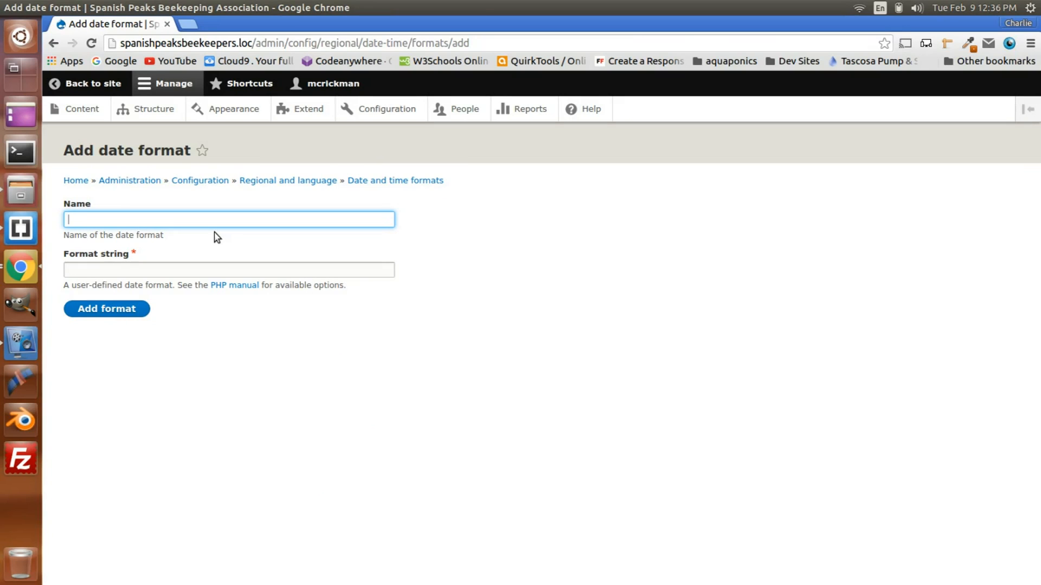
text(c)
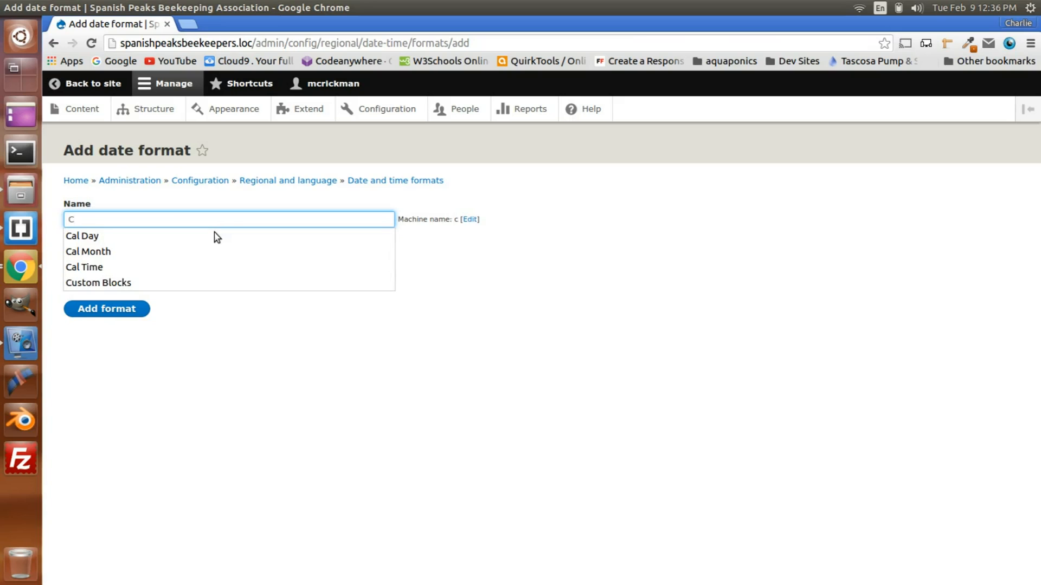
click(142, 251)
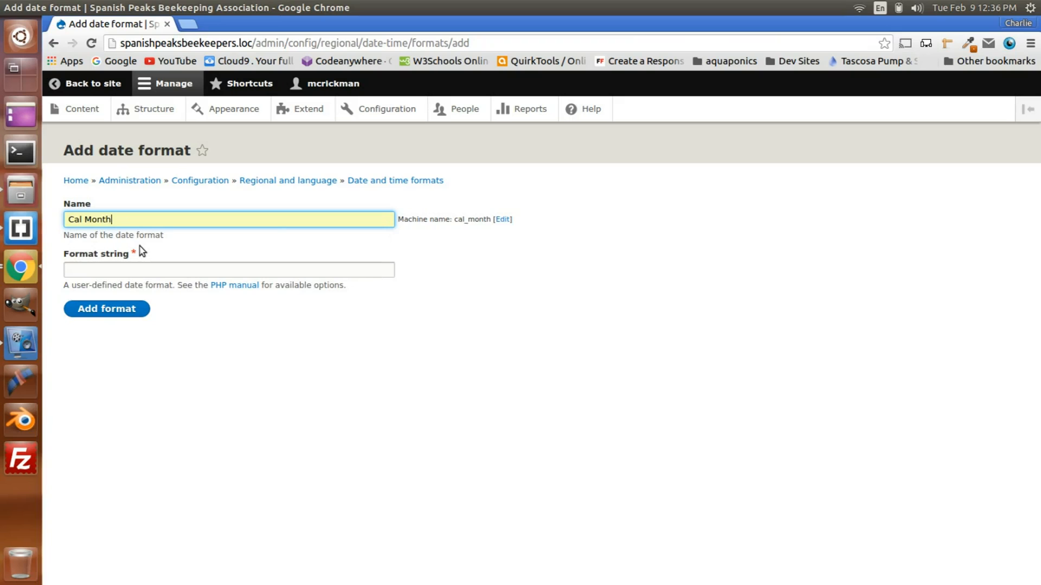
click(101, 270)
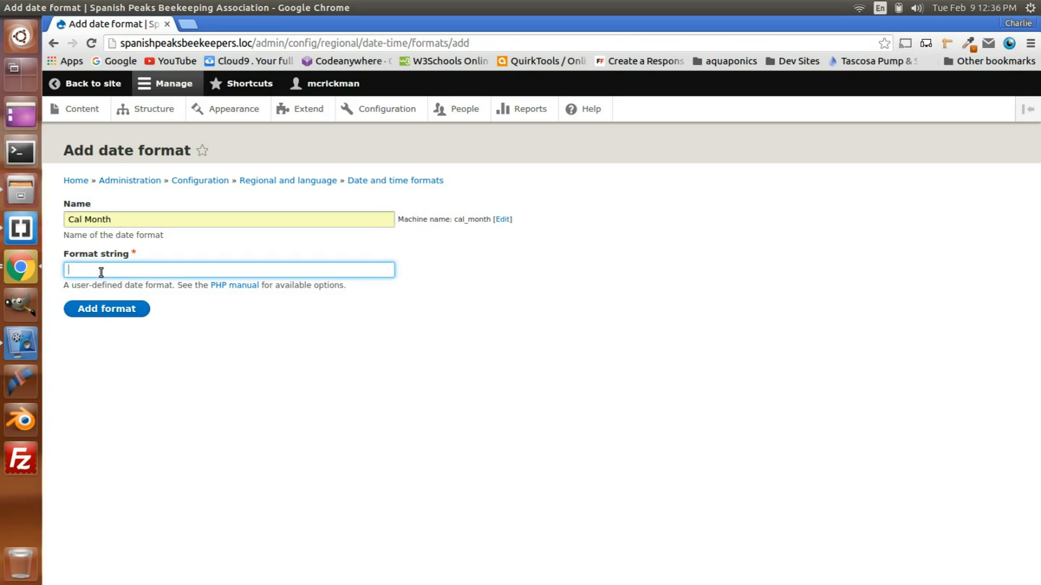
Step: Consult the PHP date manual's month characters in a separate browser tab, and add the Cal Month format with format string F
middle_click(232, 290)
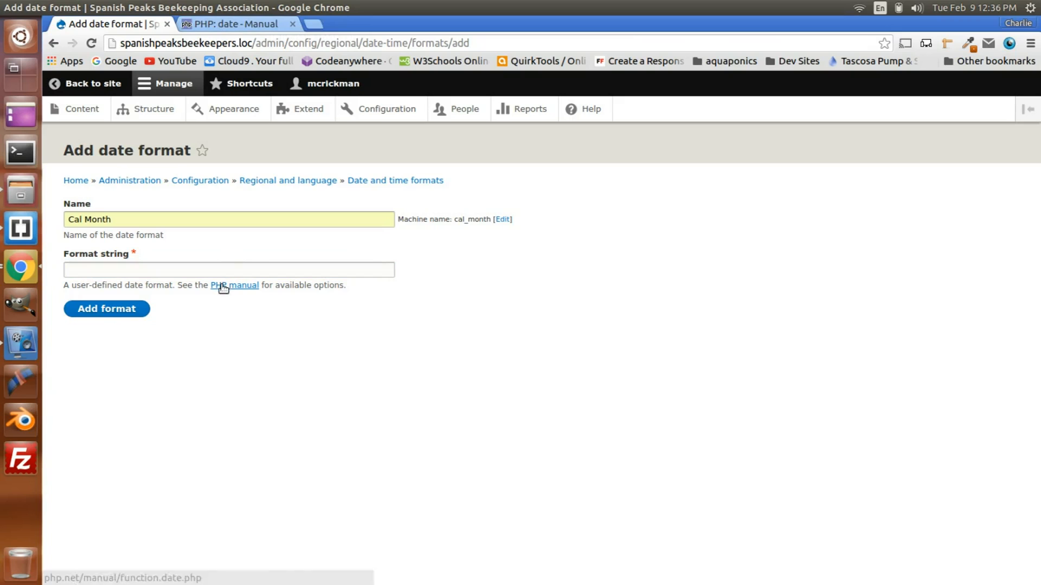
click(236, 26)
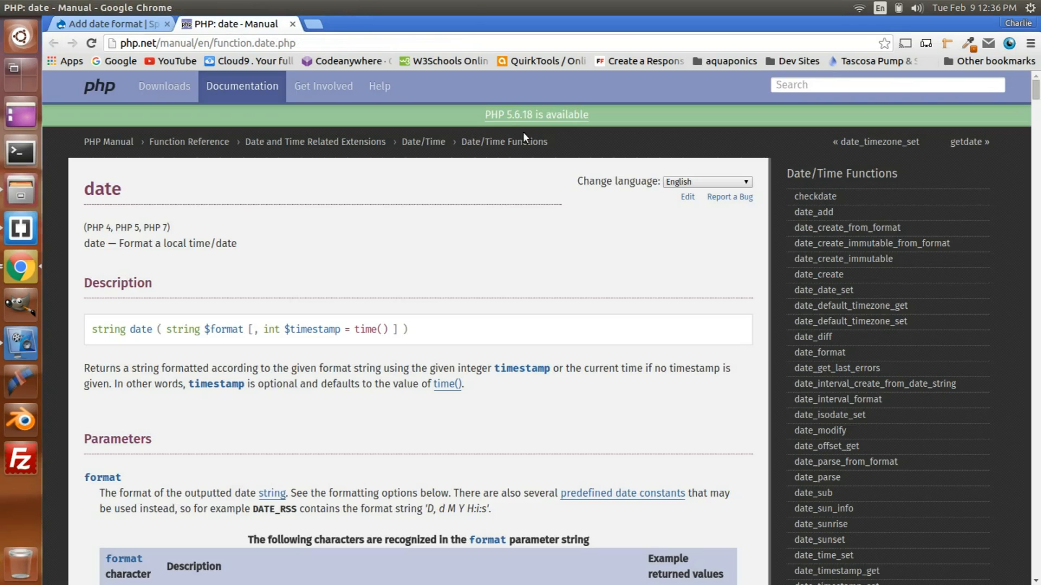
click(143, 26)
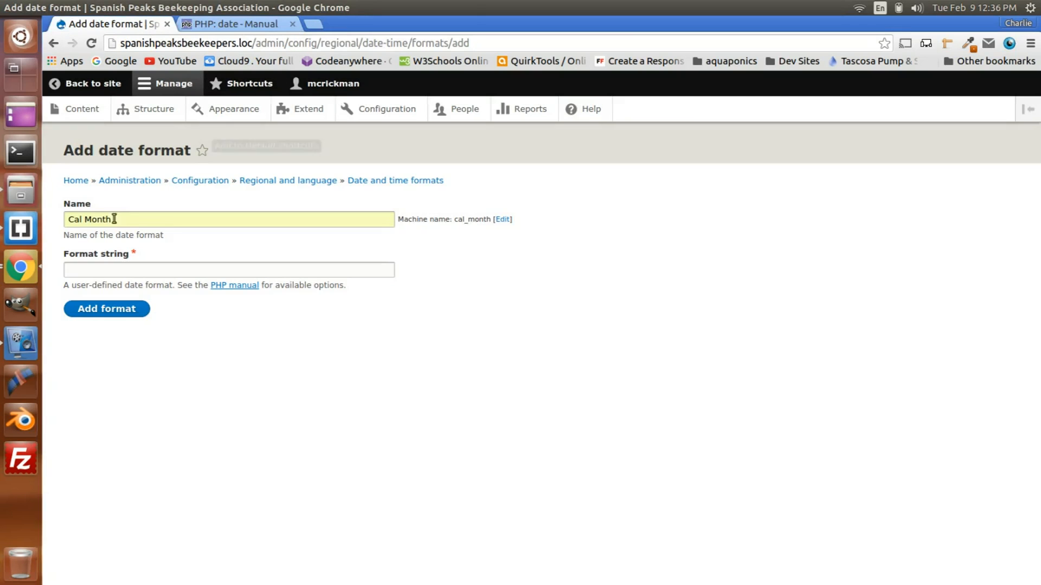
click(257, 27)
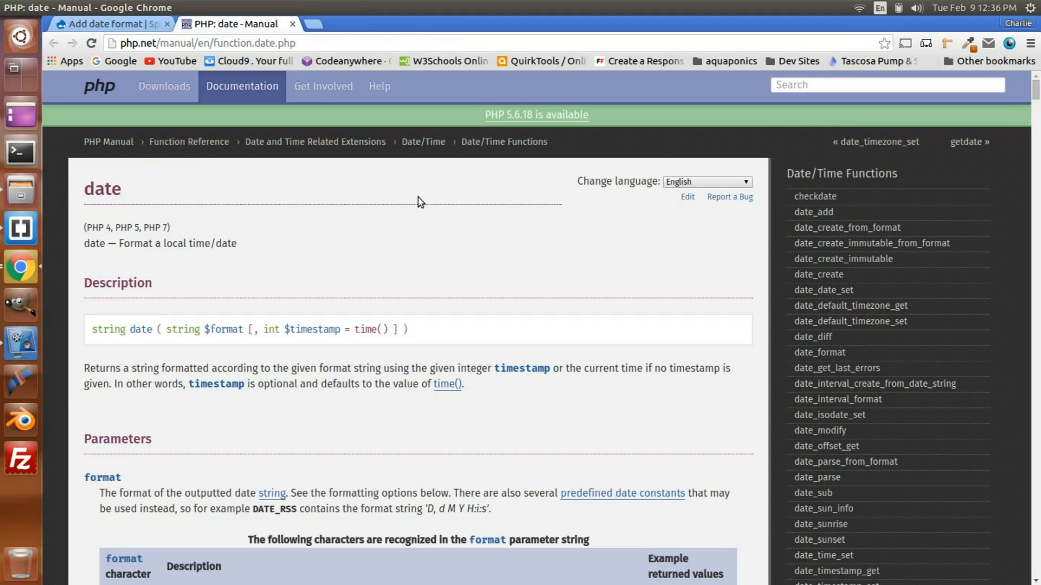
scroll(418, 197, down, 5)
scroll(426, 229, down, 6)
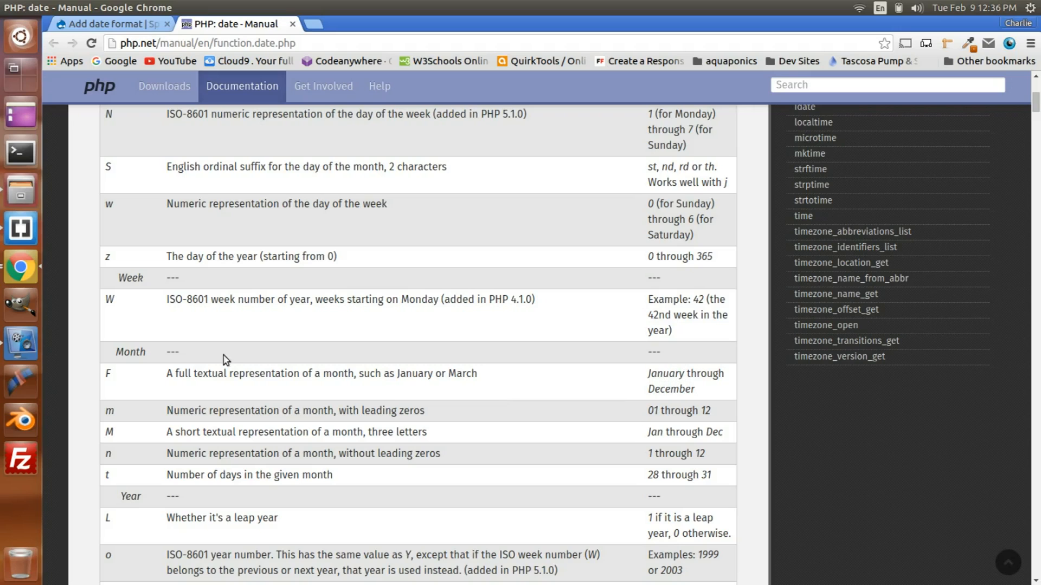
click(111, 24)
click(122, 271)
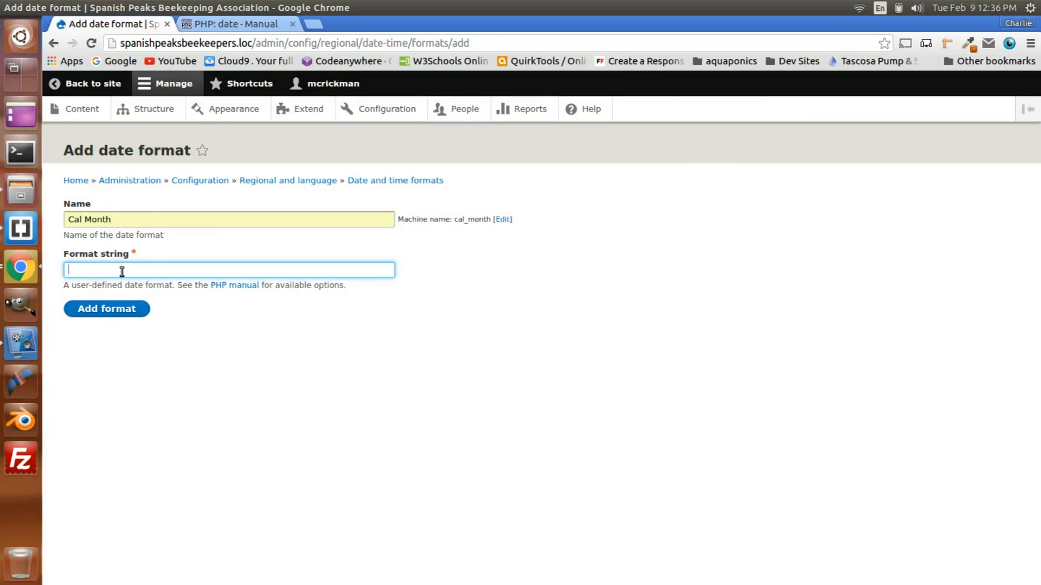
text(F)
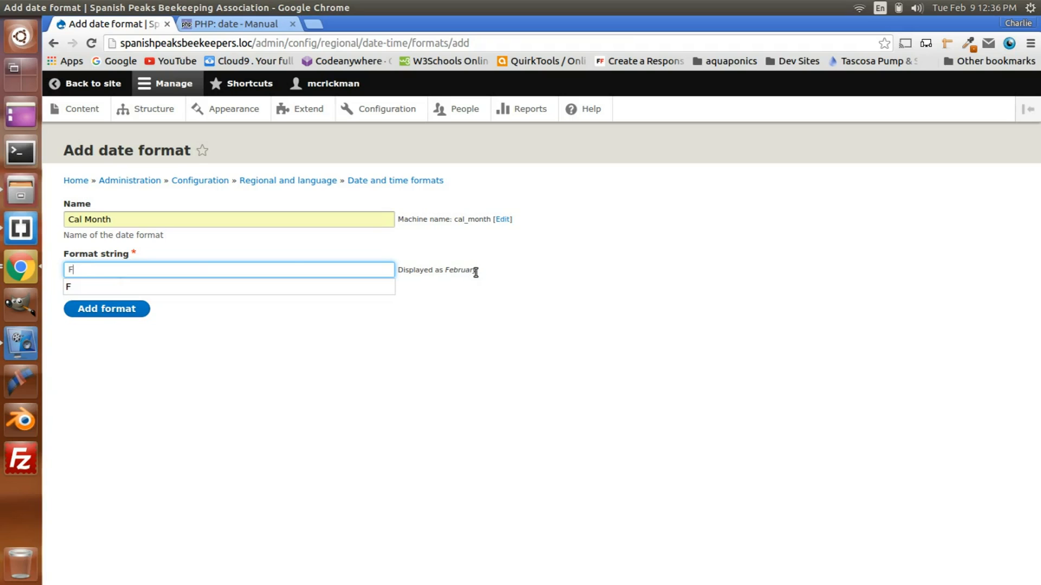
click(106, 309)
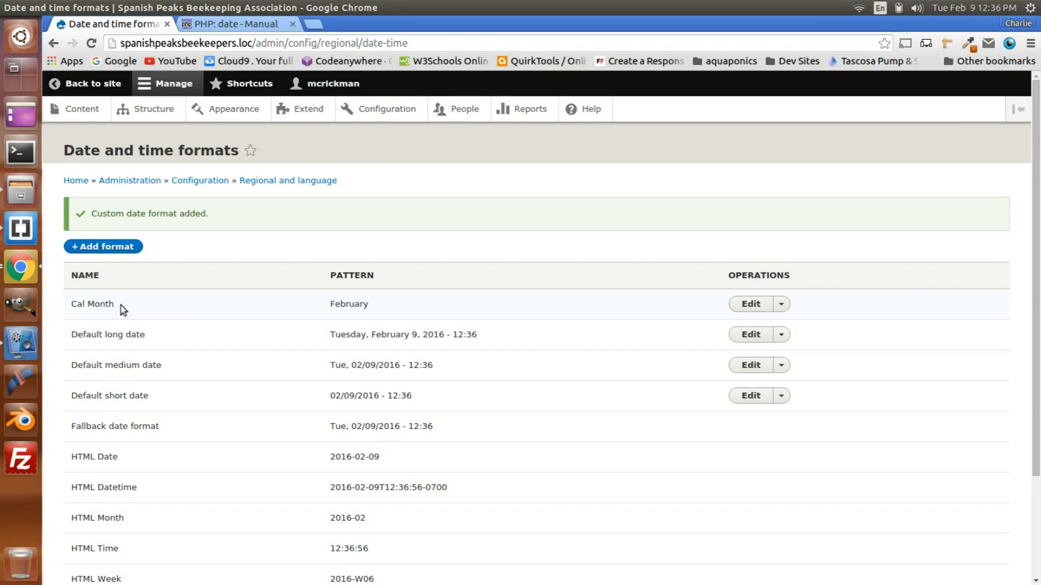
Step: Start another custom date format named Cal Day
click(114, 247)
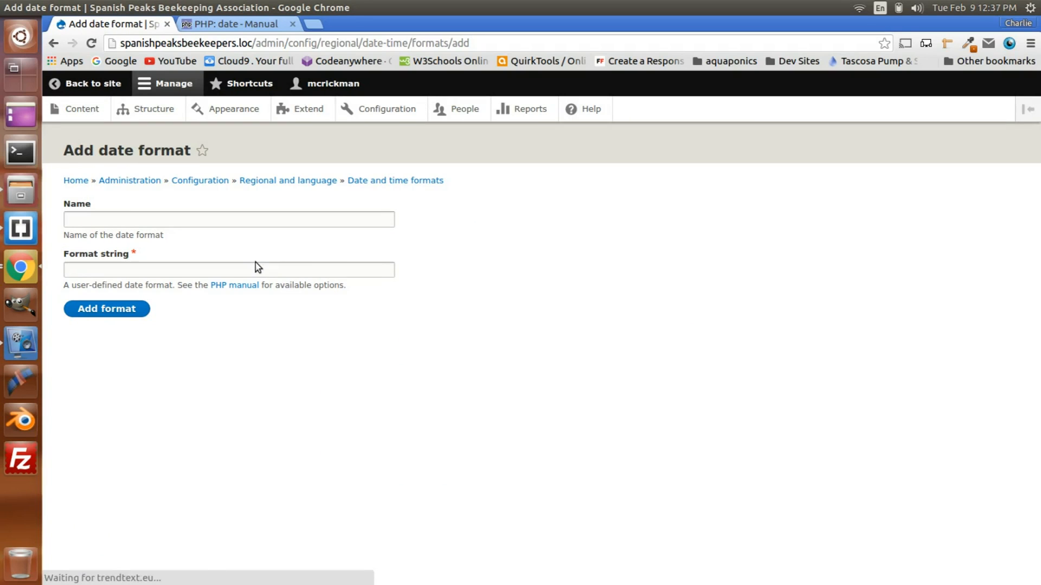
click(80, 217)
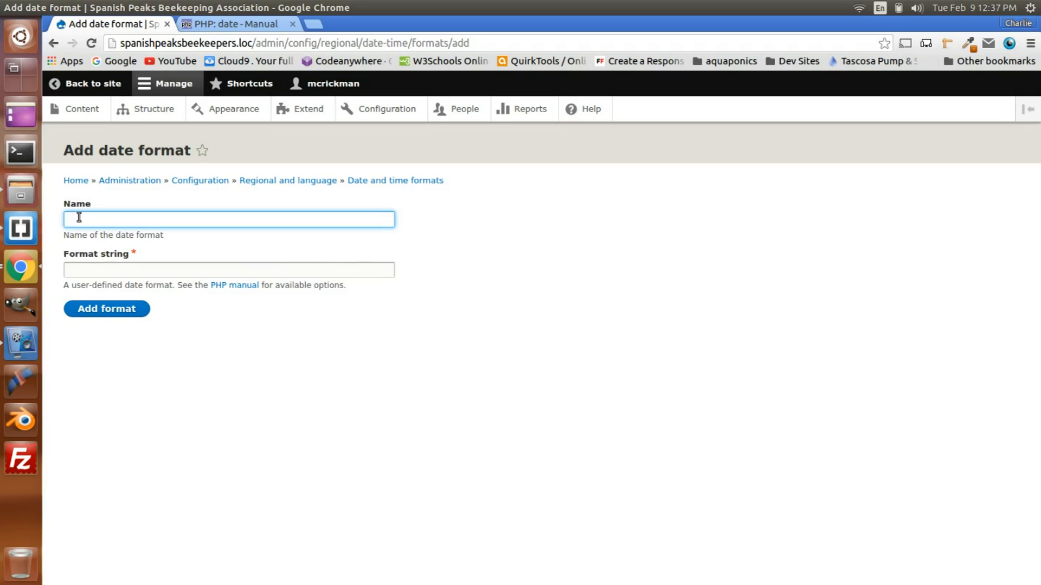
text(c)
click(90, 252)
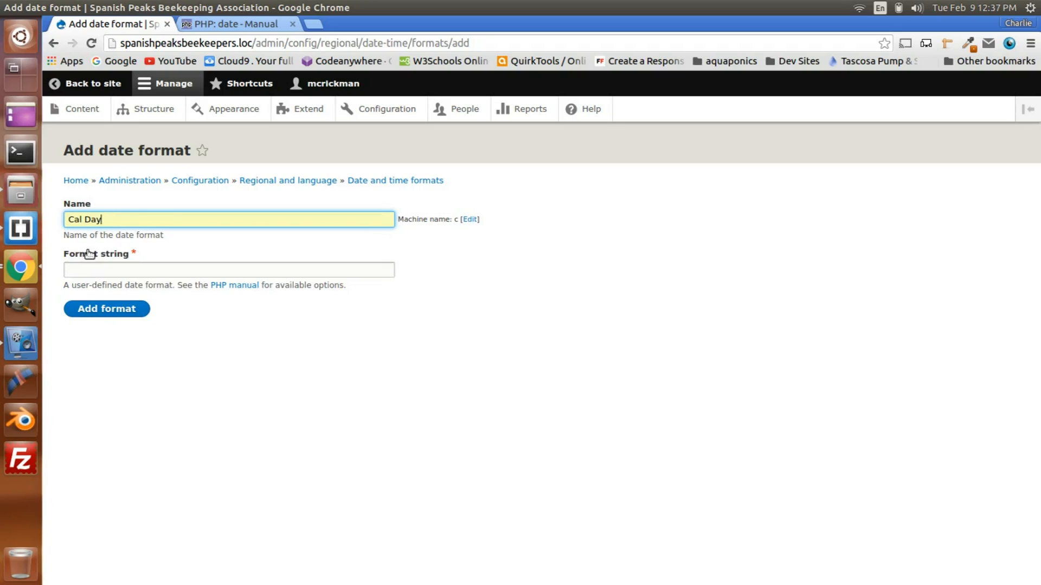
click(93, 273)
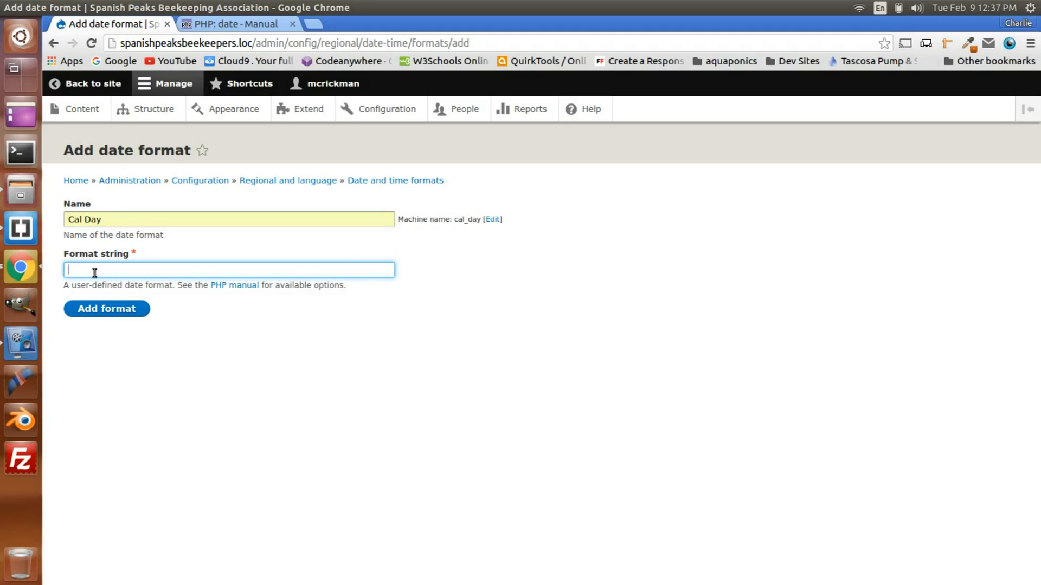
click(95, 272)
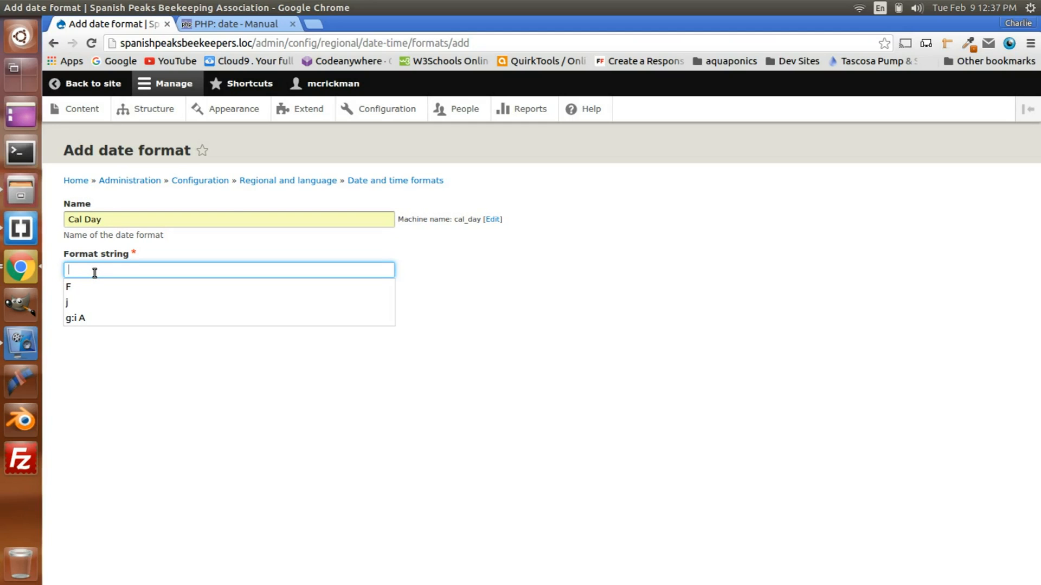
Step: Consult the PHP date manual's day characters and add the Cal Day format with format string j
click(259, 25)
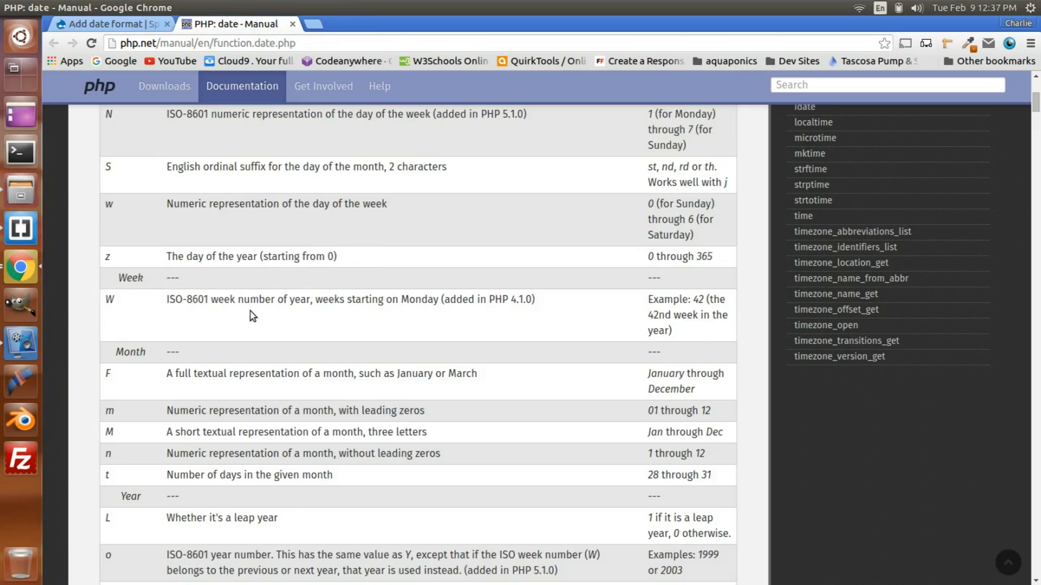
scroll(253, 316, down, 10)
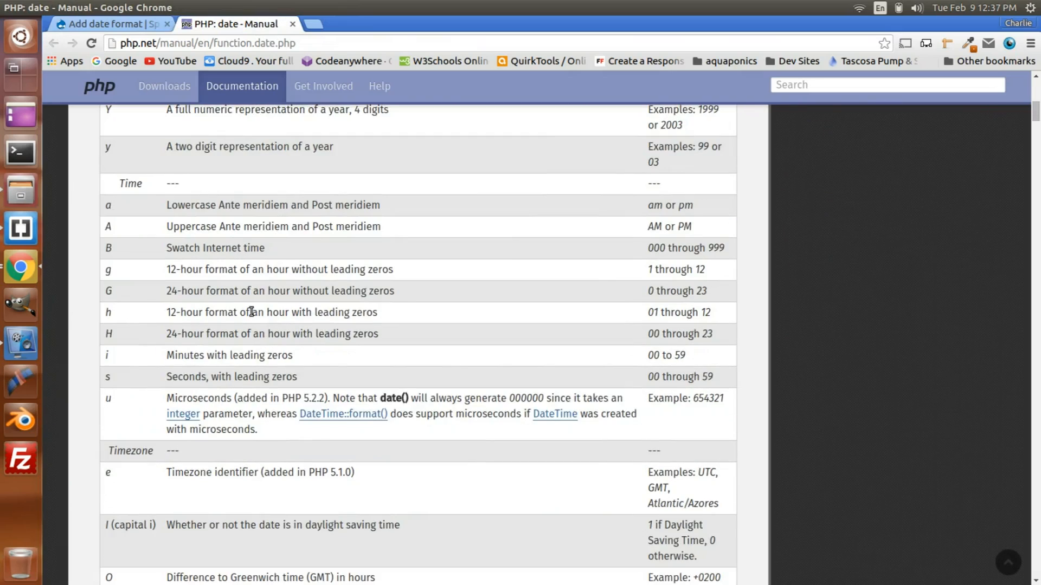
scroll(251, 312, up, 12)
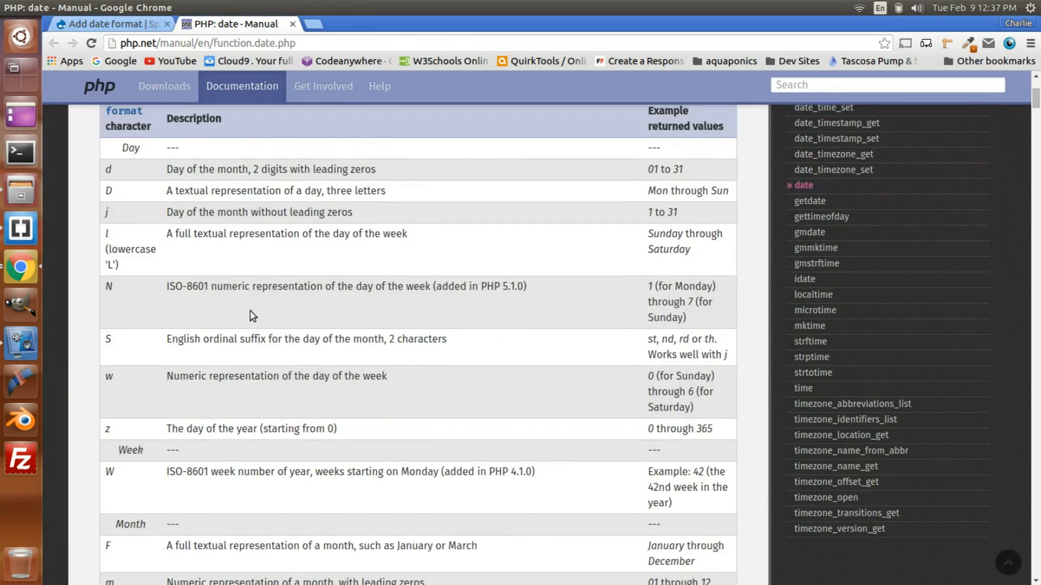
scroll(253, 316, up, 3)
scroll(187, 305, down, 1)
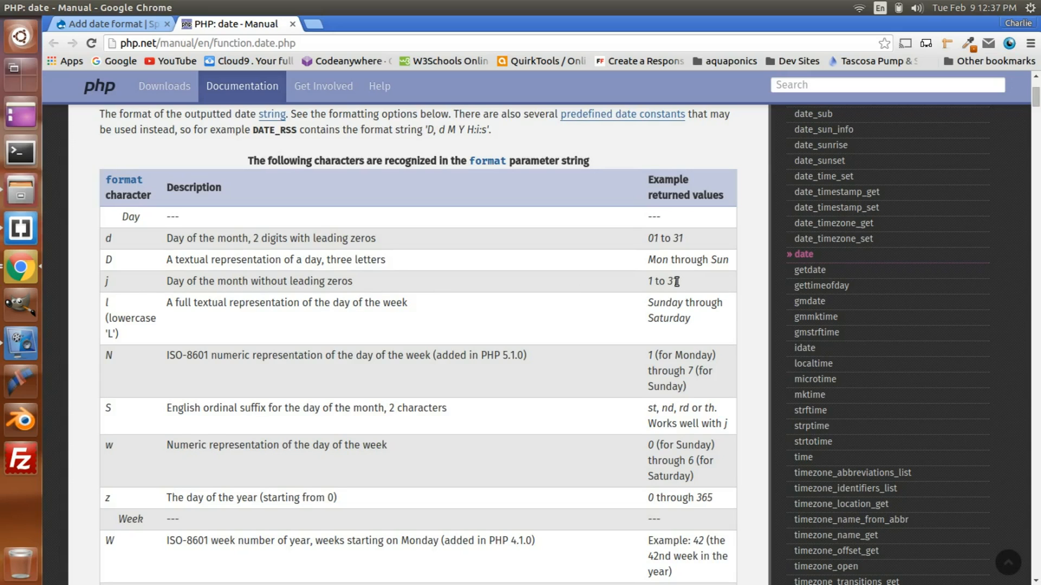
click(107, 28)
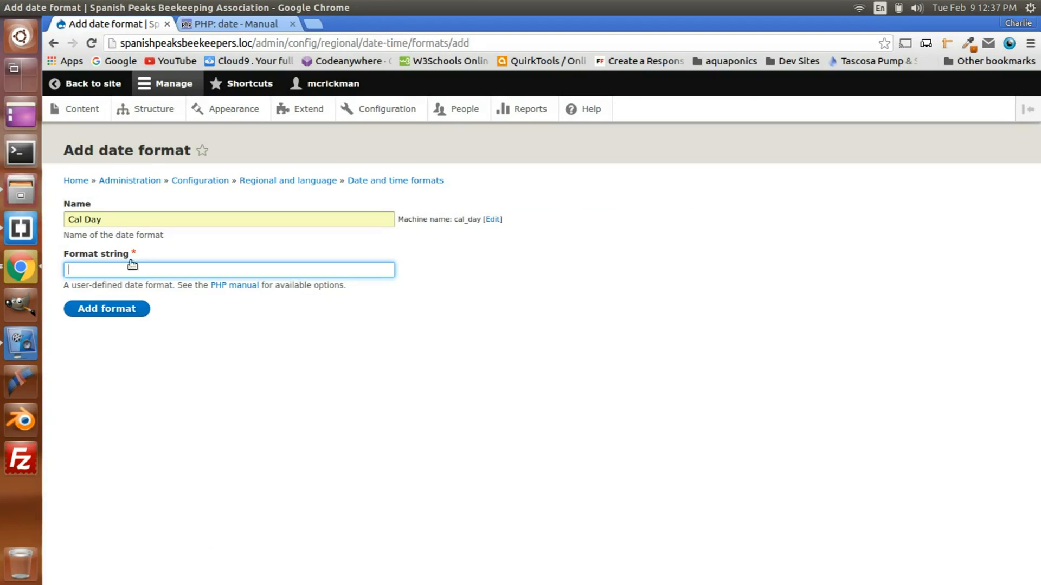
click(119, 271)
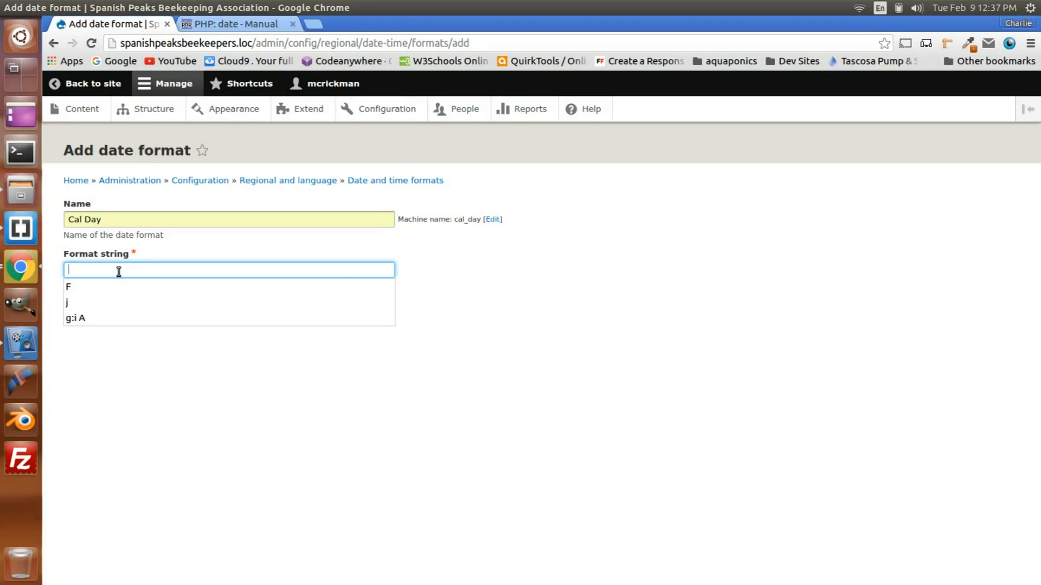
click(86, 301)
click(120, 312)
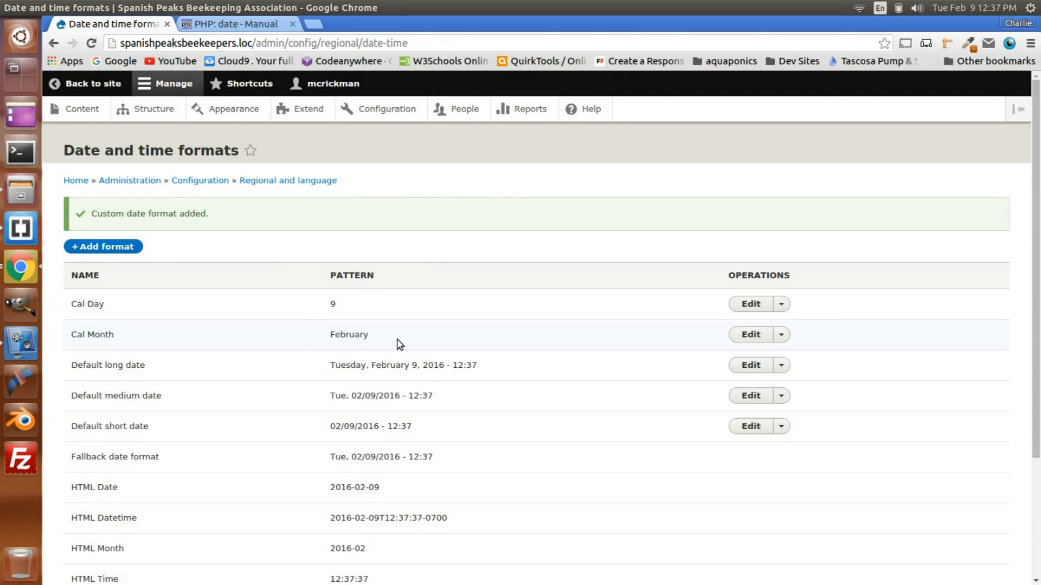
Step: Start a third custom date format named Cal Time
click(111, 247)
click(117, 221)
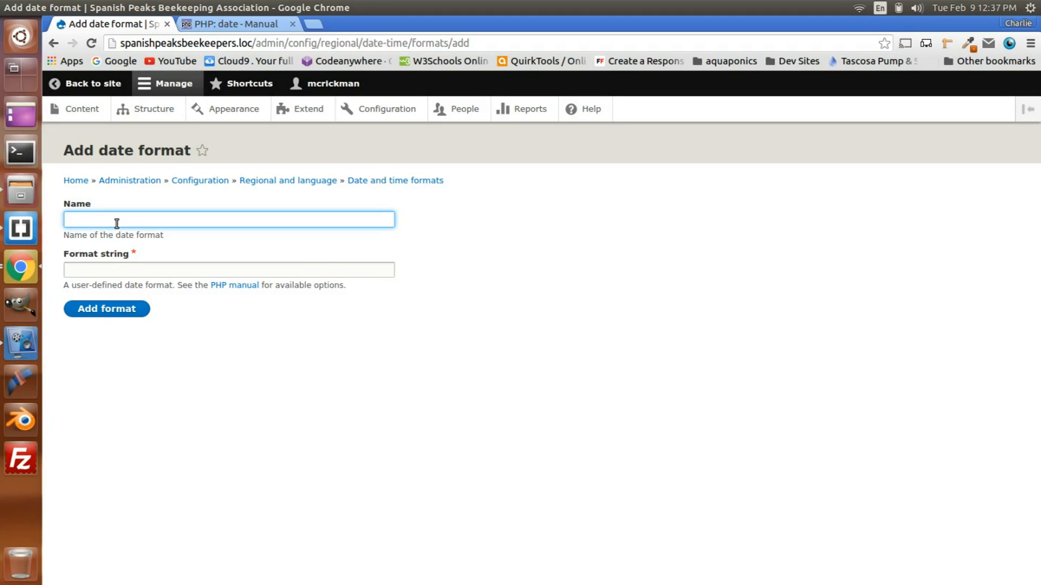
text(C)
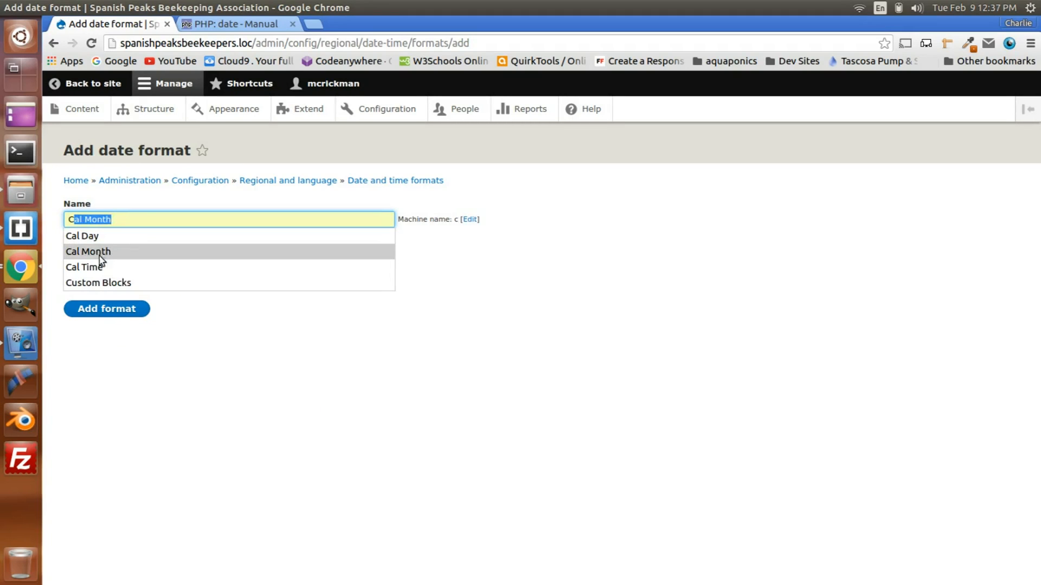
click(70, 267)
click(84, 271)
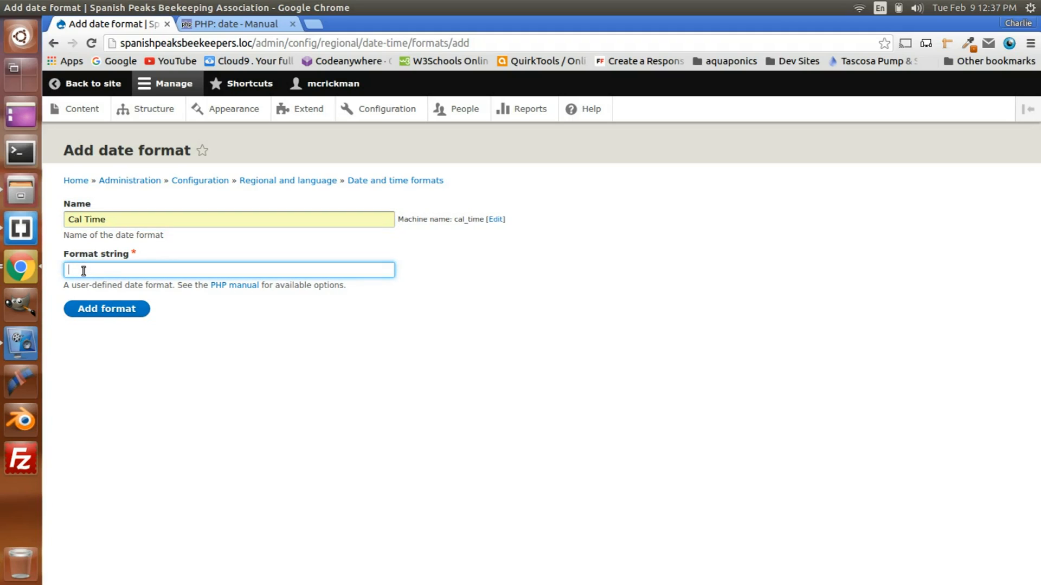
Step: Consult the PHP date manual's time characters for hours, minutes and uppercase AM/PM
click(242, 27)
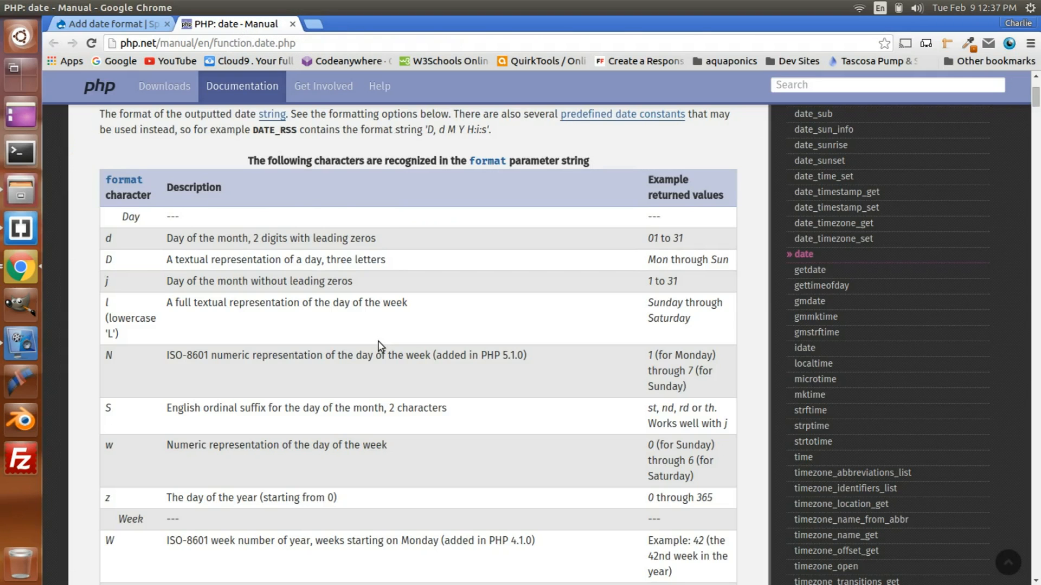
scroll(379, 342, down, 10)
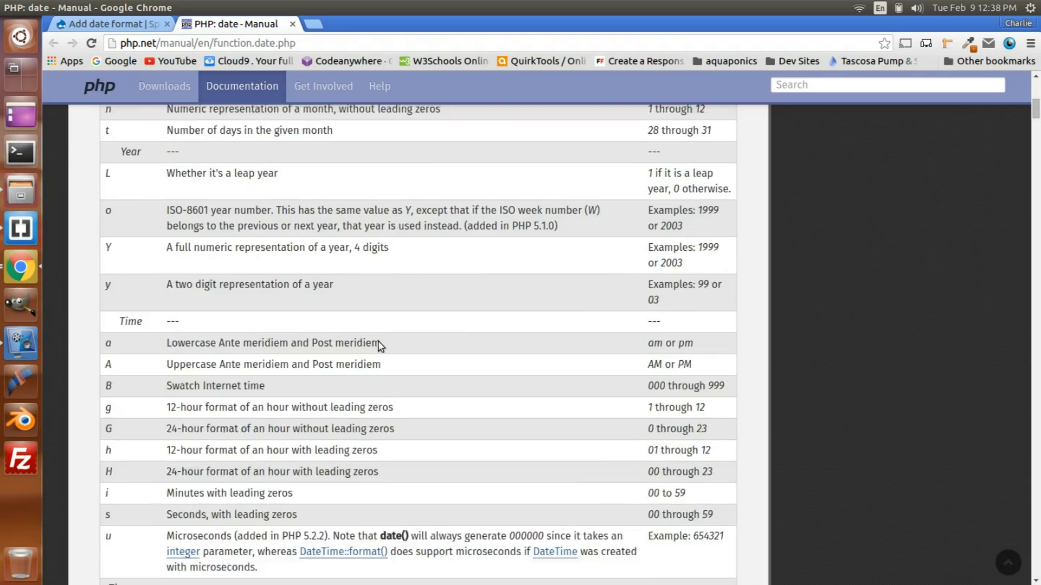
scroll(379, 343, down, 5)
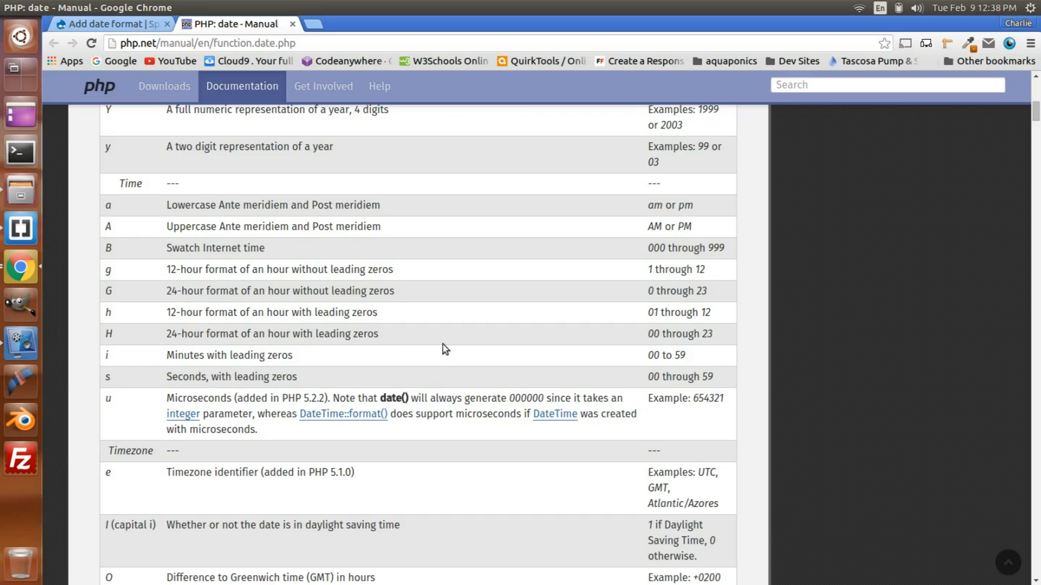
drag(648, 226, 699, 223)
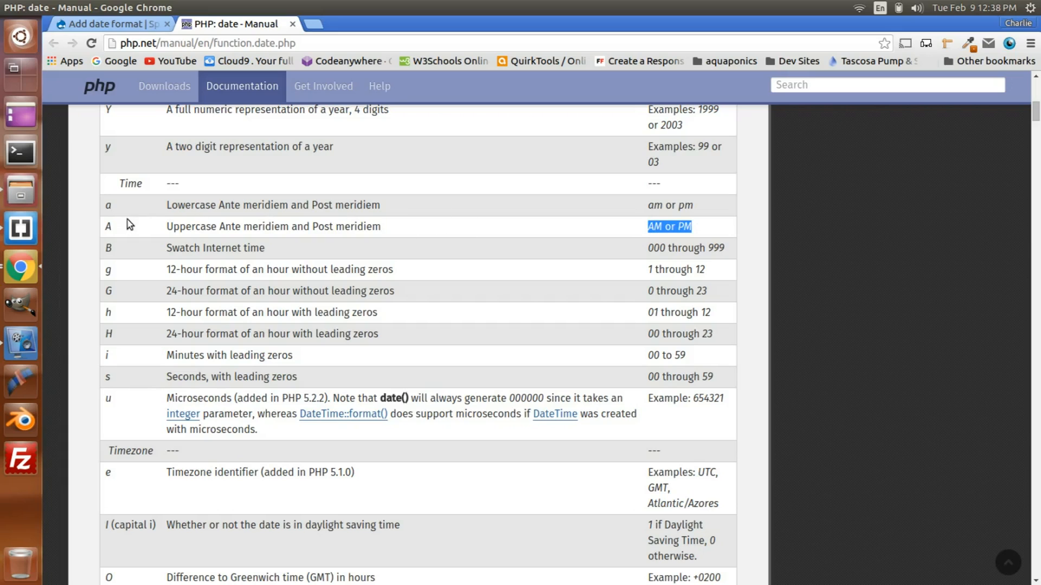
click(118, 233)
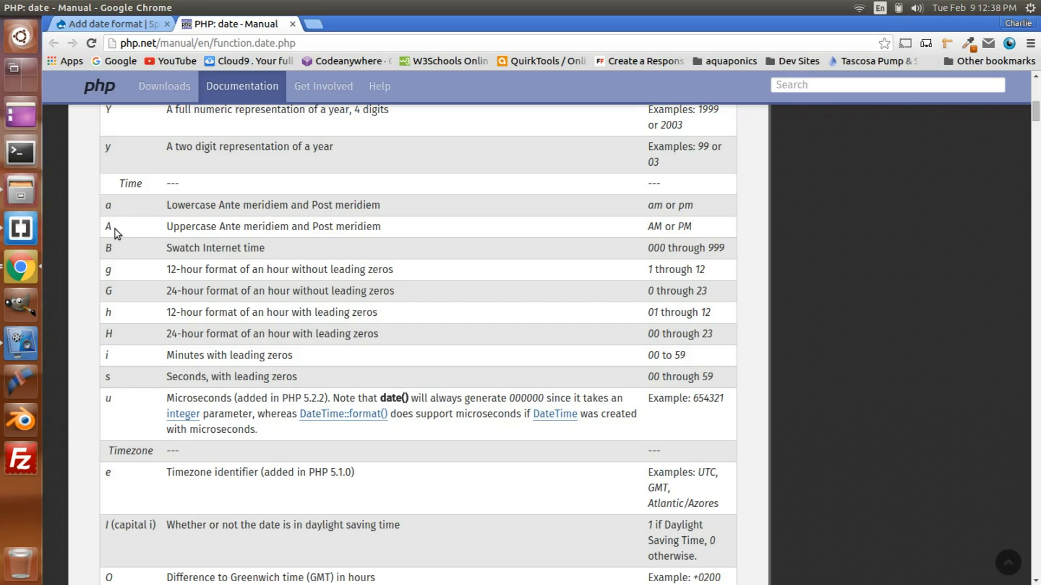
double_click(108, 227)
Step: Set the Cal Time format string to g:i A and add the format
click(106, 25)
click(96, 267)
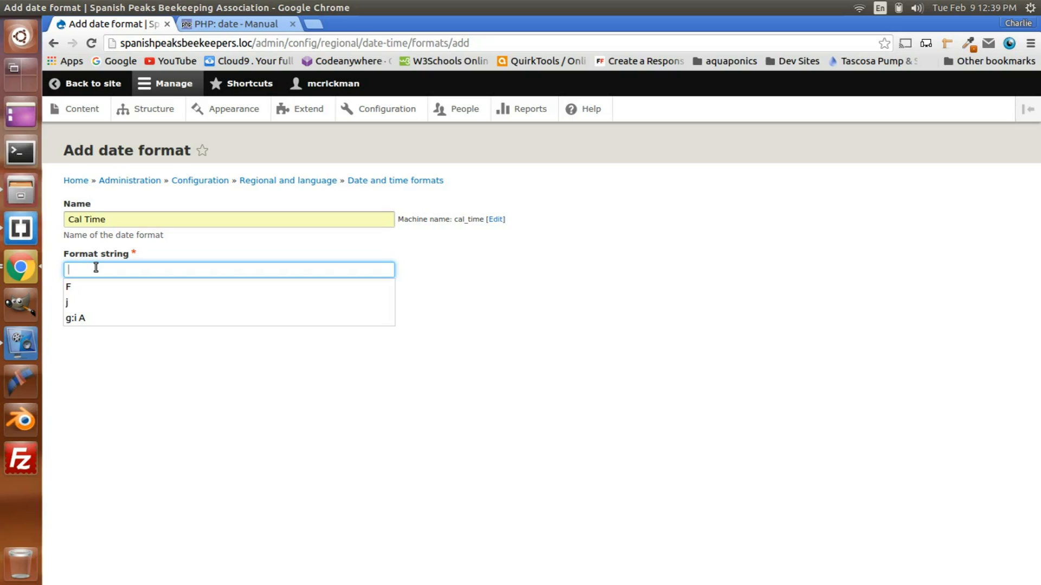
text(g)
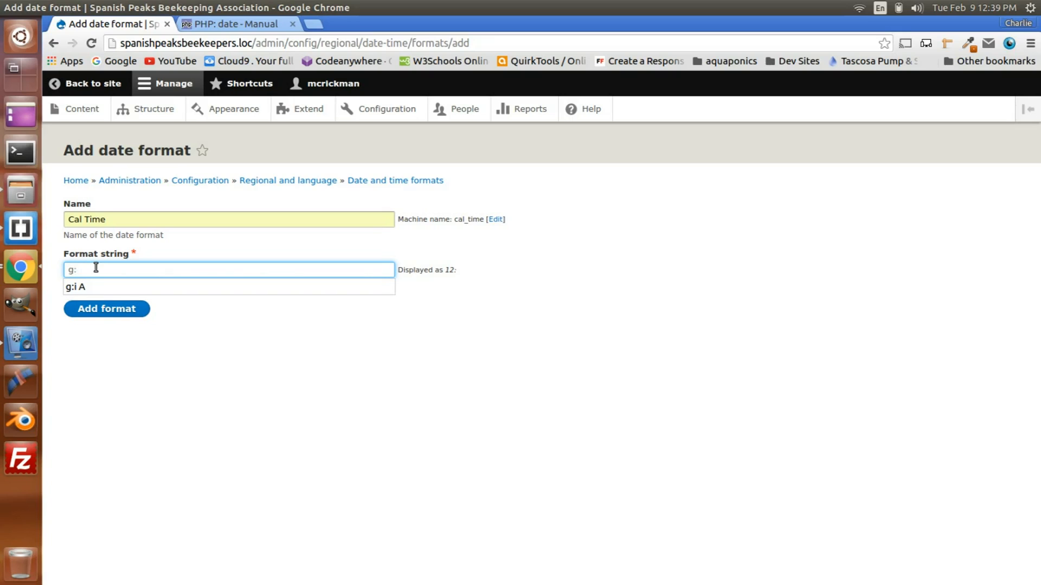
text(:i A)
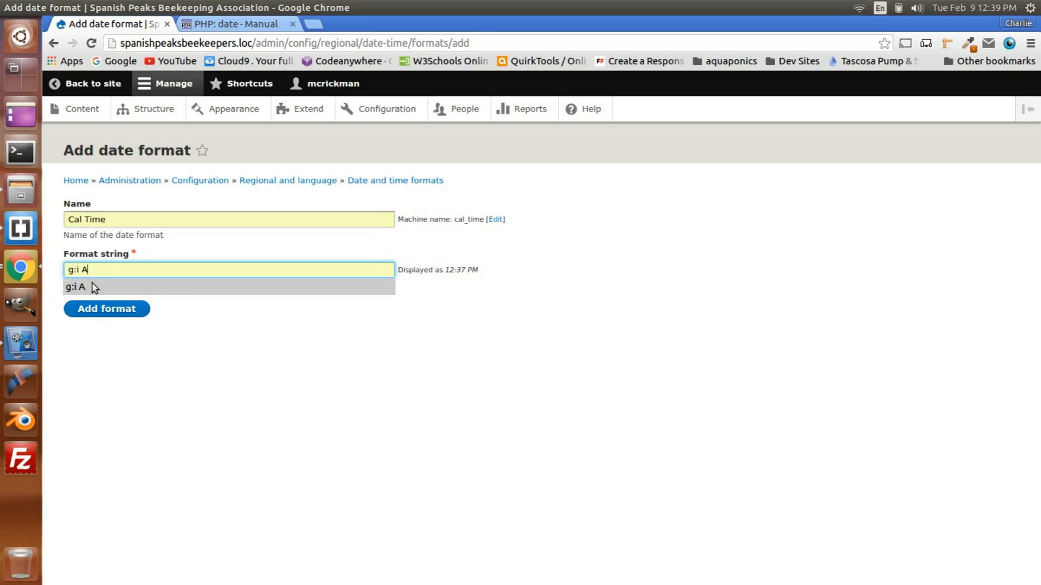
click(92, 284)
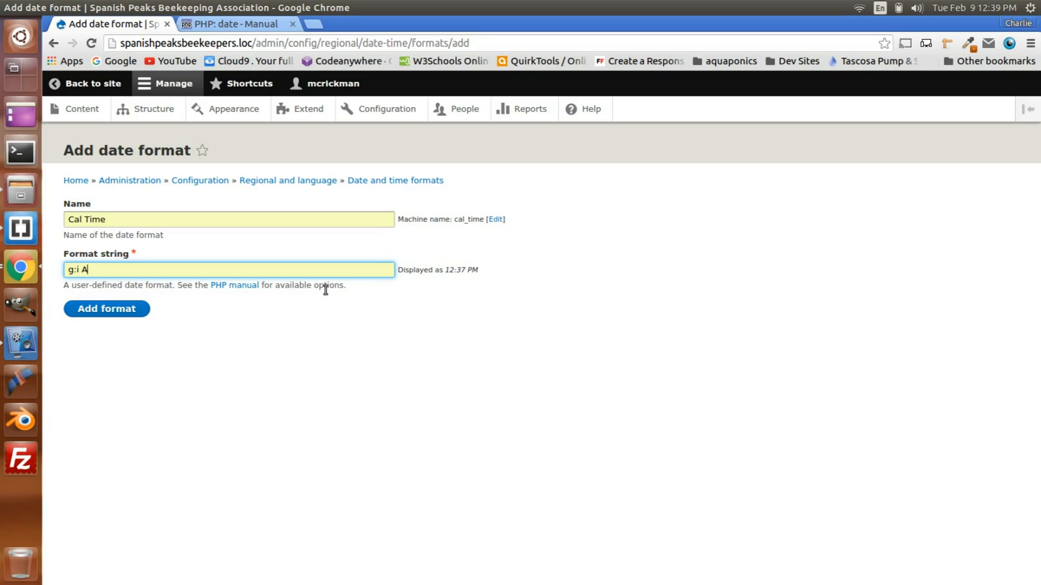
drag(443, 271, 490, 273)
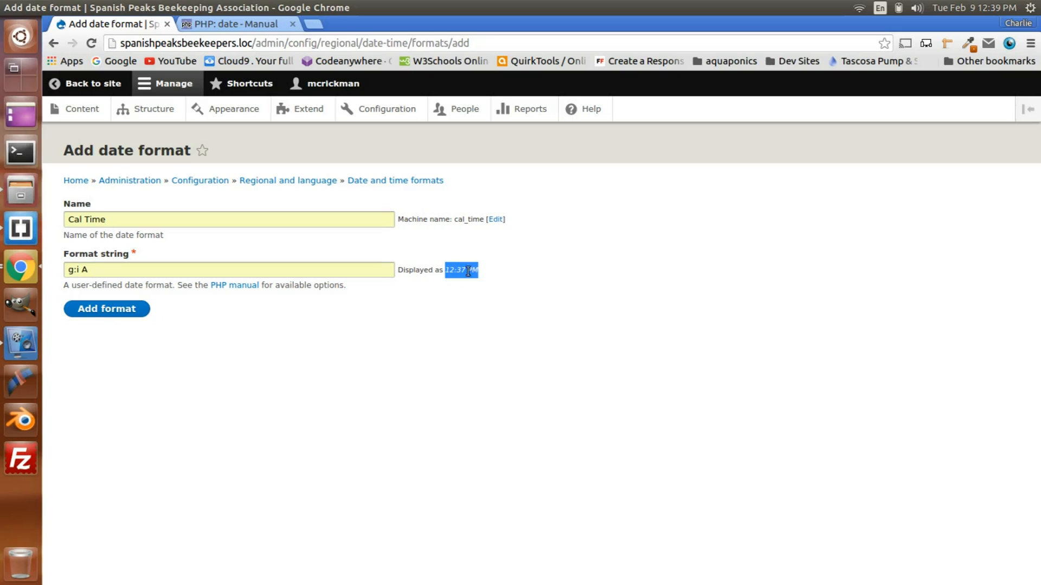
click(98, 311)
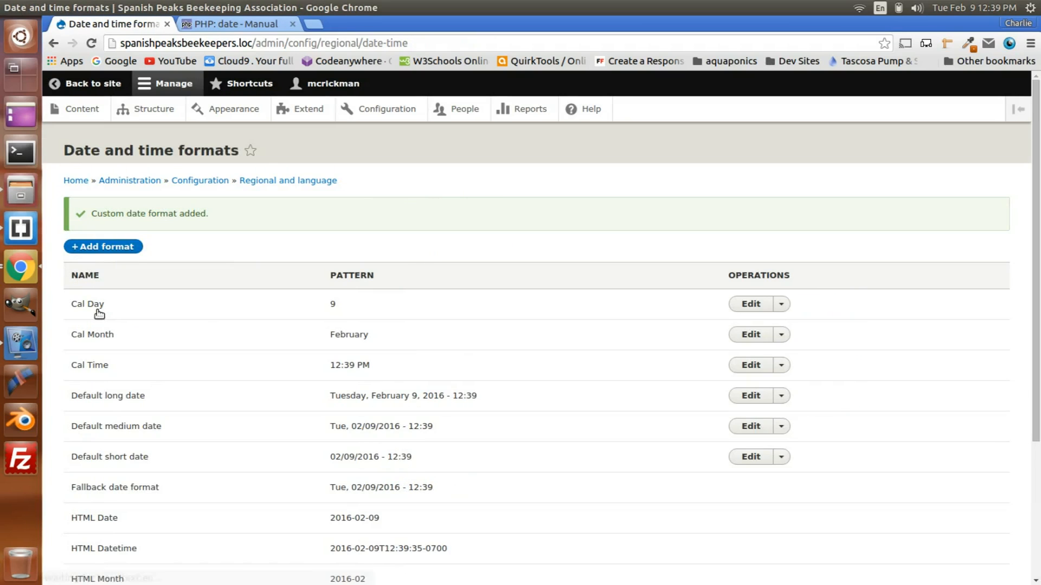
scroll(249, 359, down, 3)
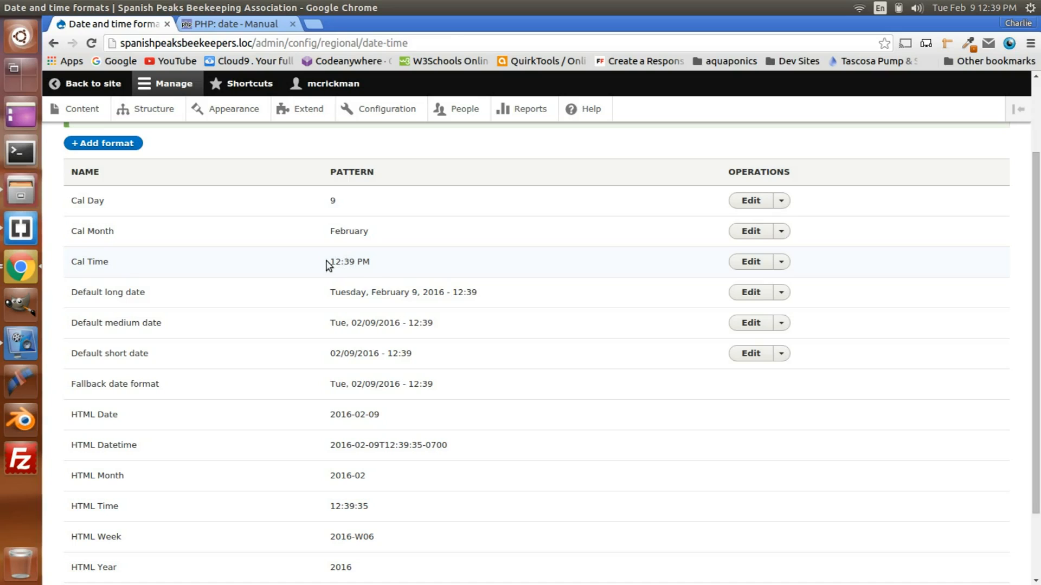
scroll(446, 294, down, 3)
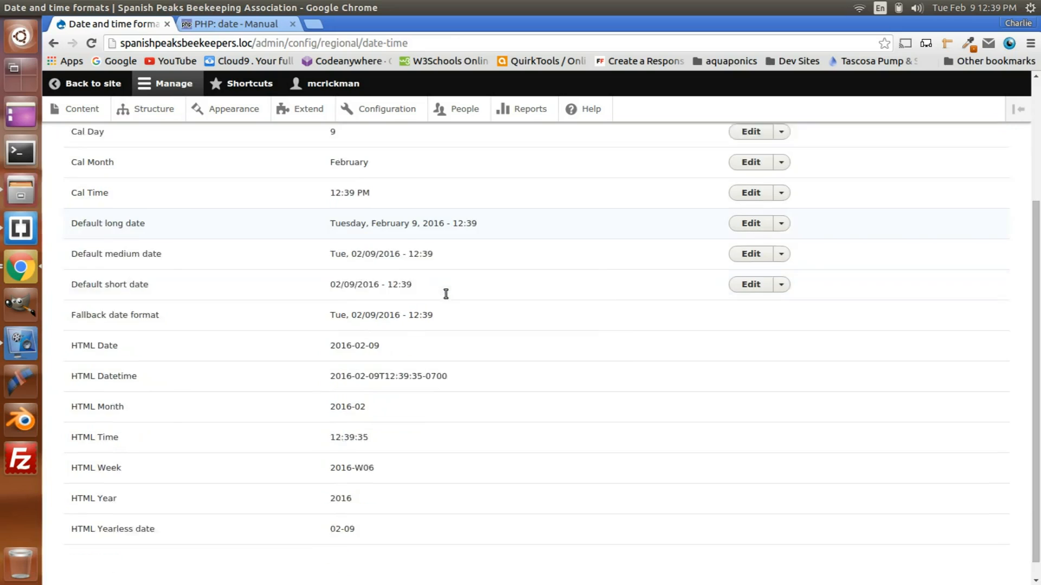
scroll(446, 294, down, 1)
scroll(446, 294, up, 6)
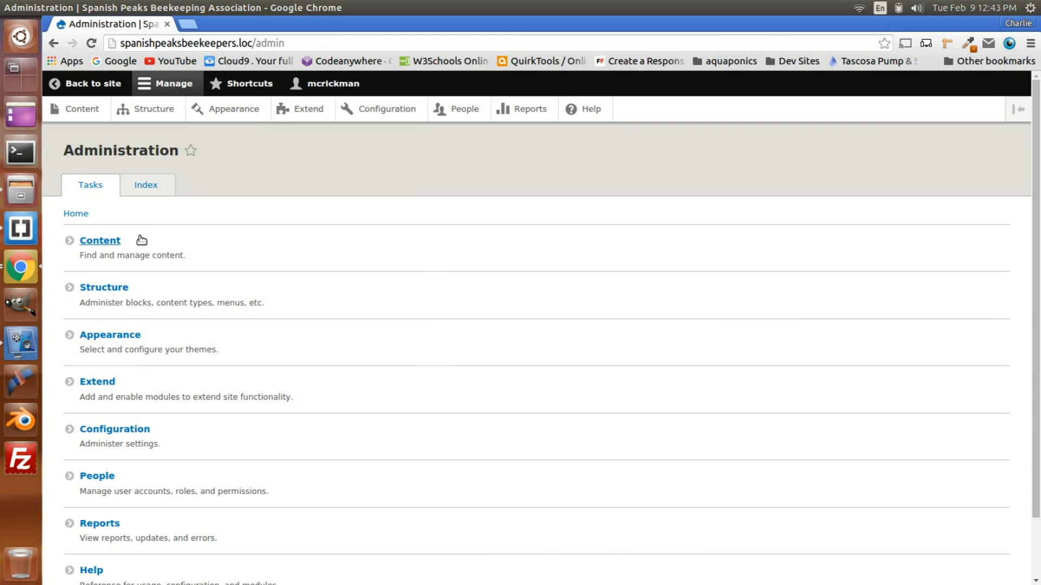
Step: Start a new Bee Meeting content item and title it "All about honey."
click(112, 247)
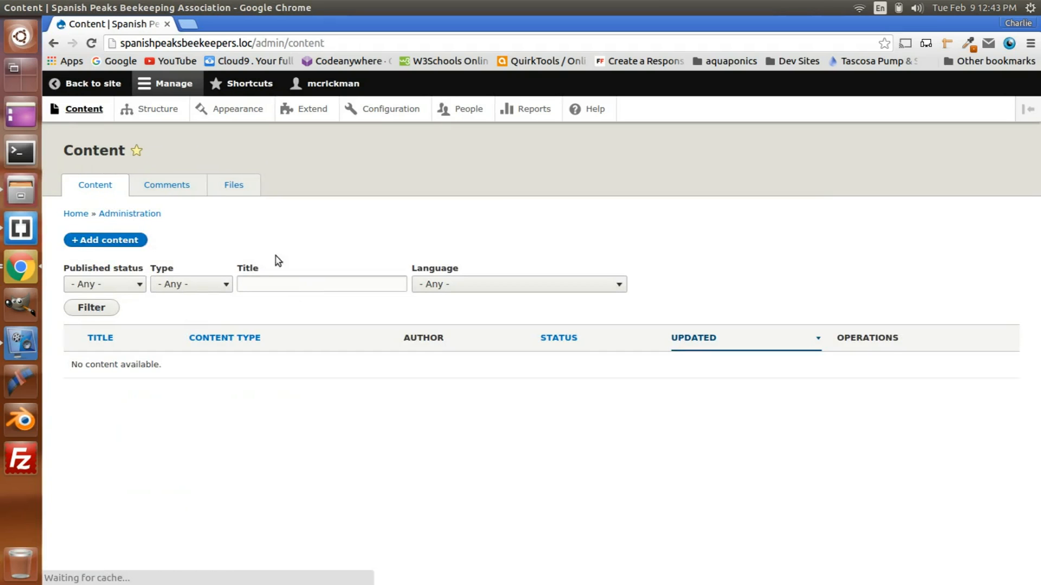
click(135, 240)
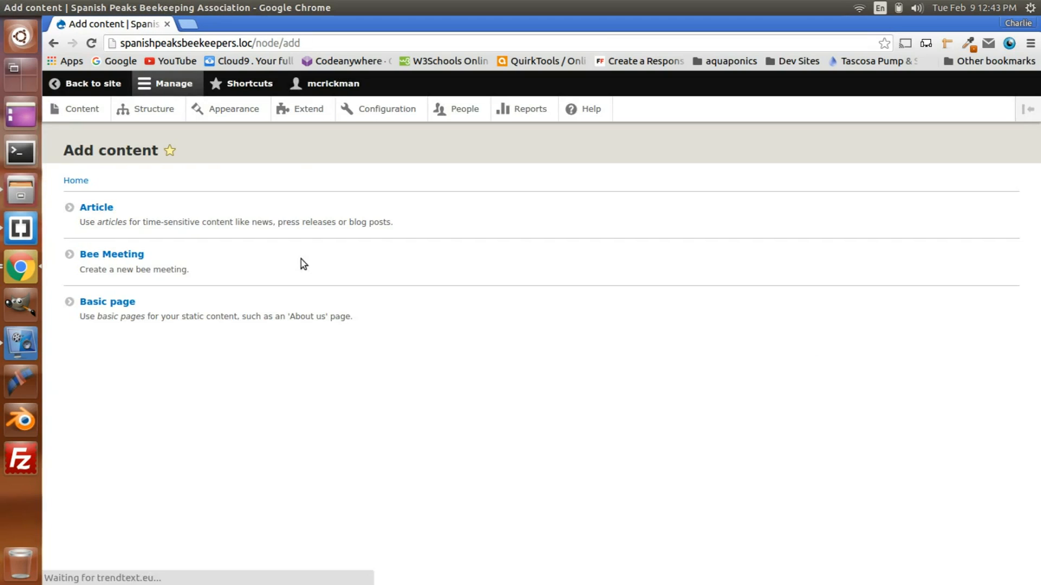
click(113, 259)
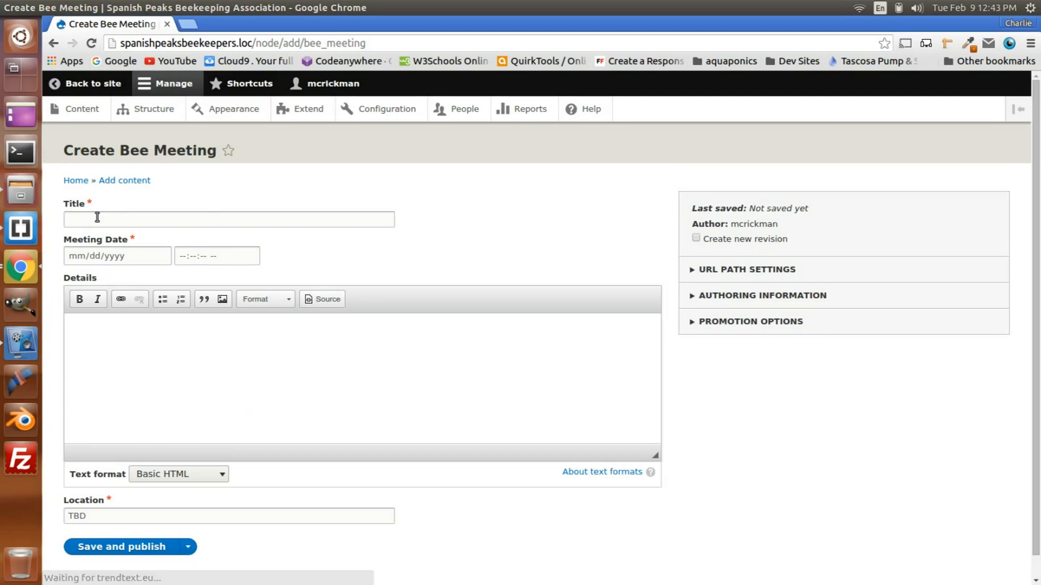
click(97, 217)
text(A)
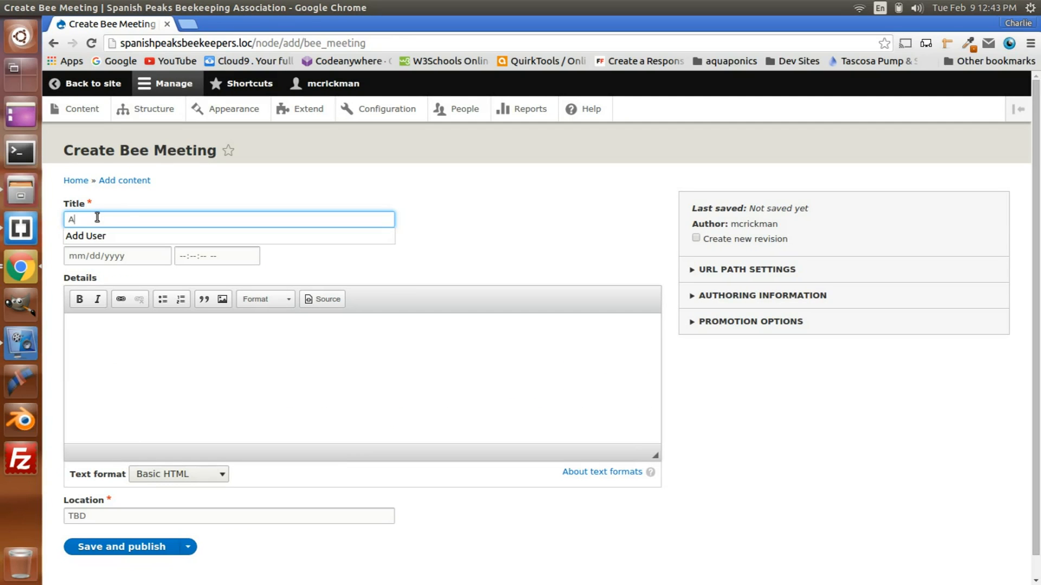
text(ll)
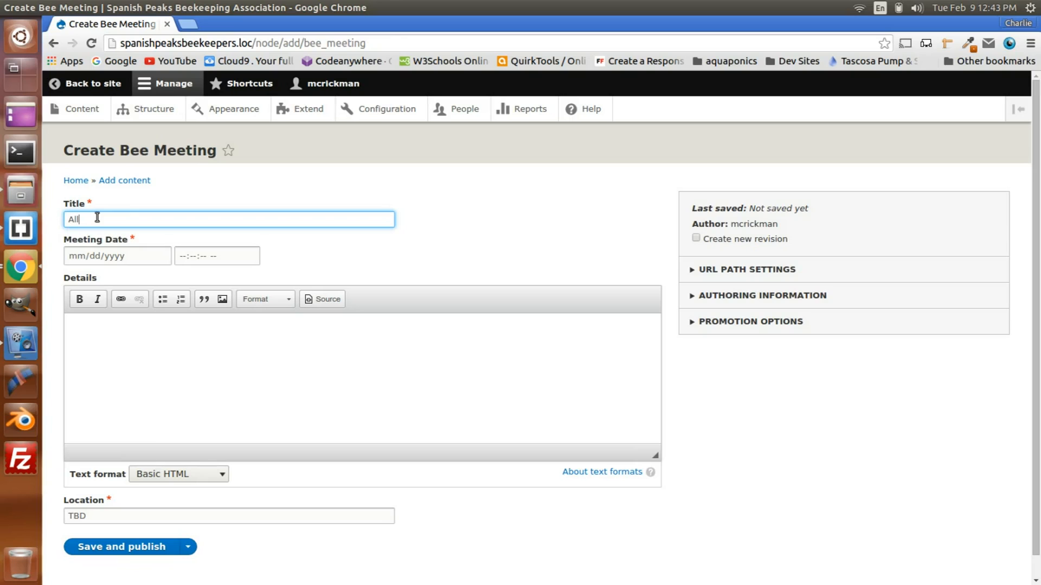
text( about honey.)
Step: Set the meeting date to 02/20/2016
click(130, 260)
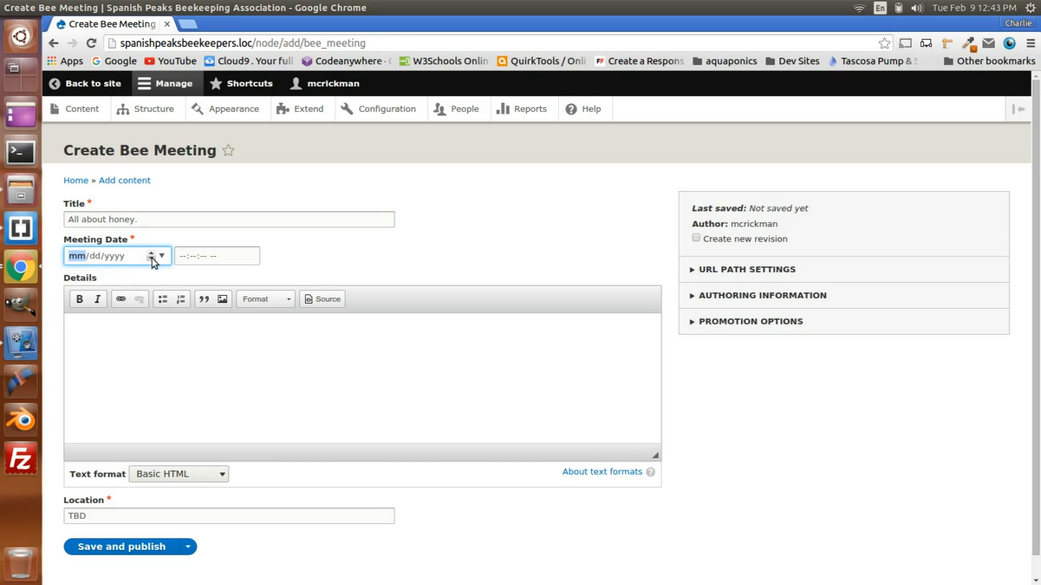
click(154, 259)
click(163, 257)
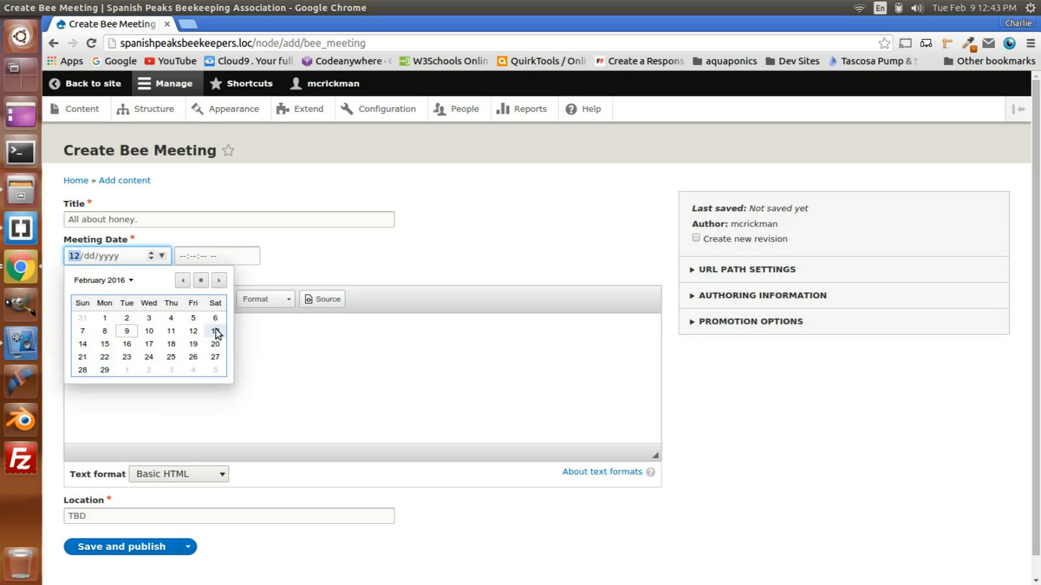
click(215, 344)
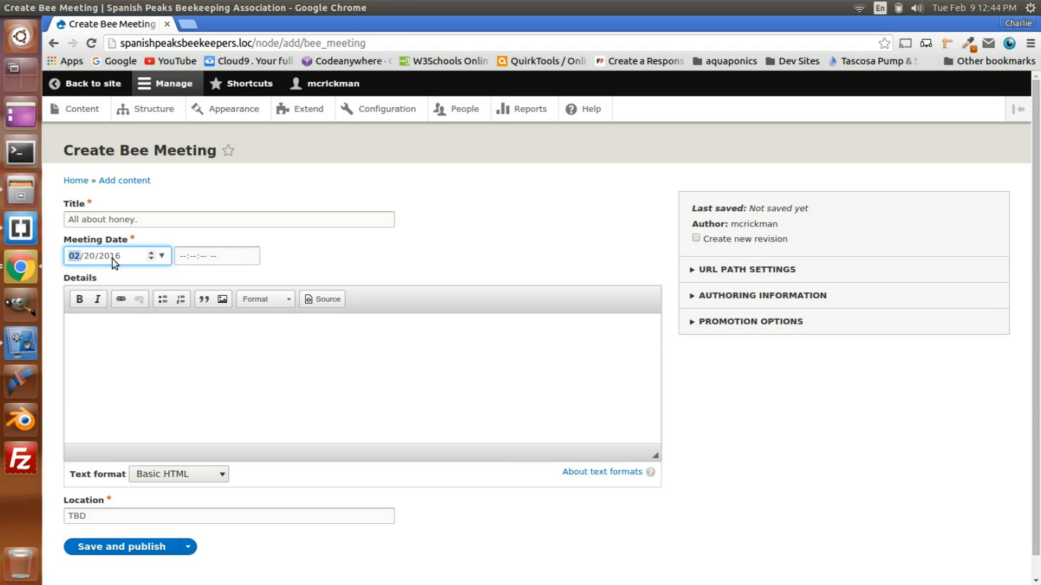
Step: Set the meeting time to 01:00:00 PM
click(252, 259)
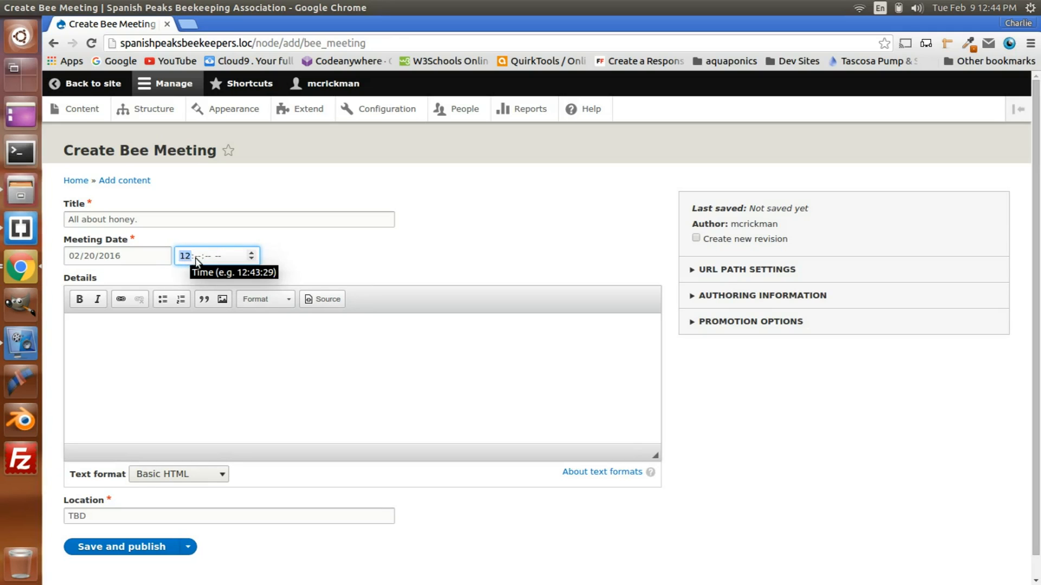
scroll(184, 262, down, 1)
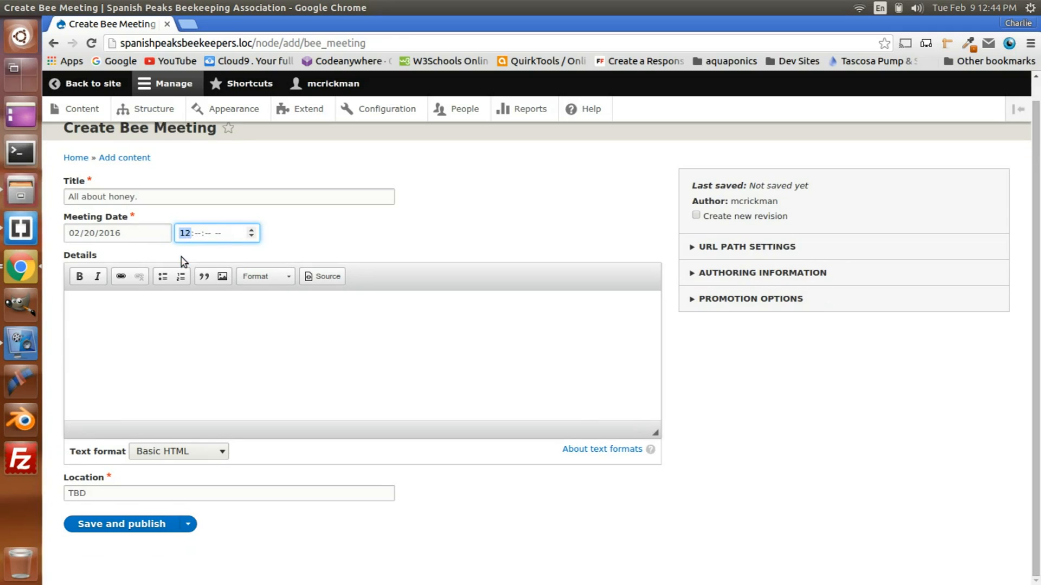
click(251, 236)
click(253, 230)
click(254, 229)
click(253, 232)
click(198, 234)
text(00)
text(00)
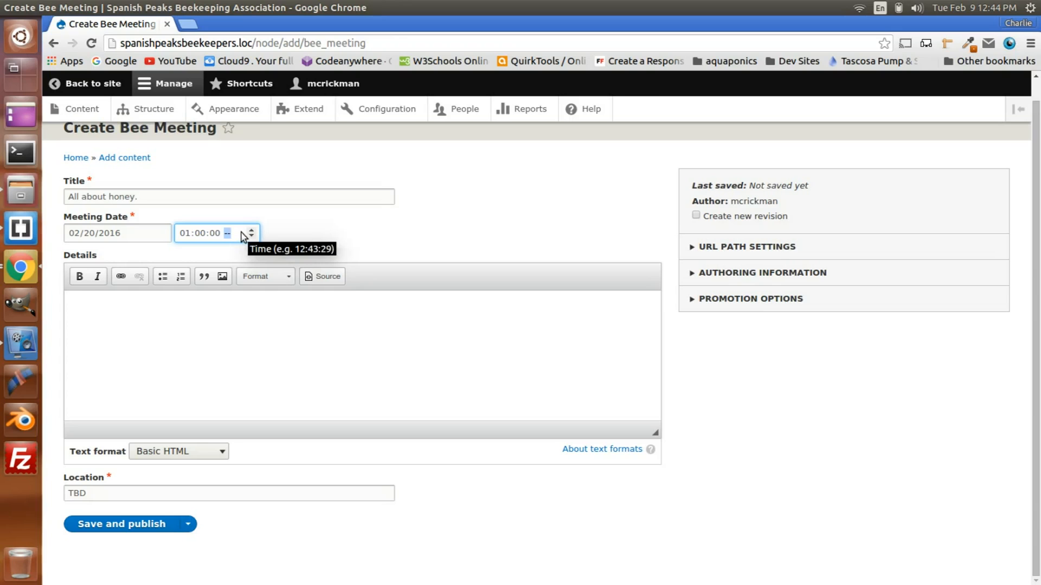
text(p)
click(334, 229)
Step: Enter "Talk about honey an our bees." as the meeting details
click(106, 313)
text(Talk ab)
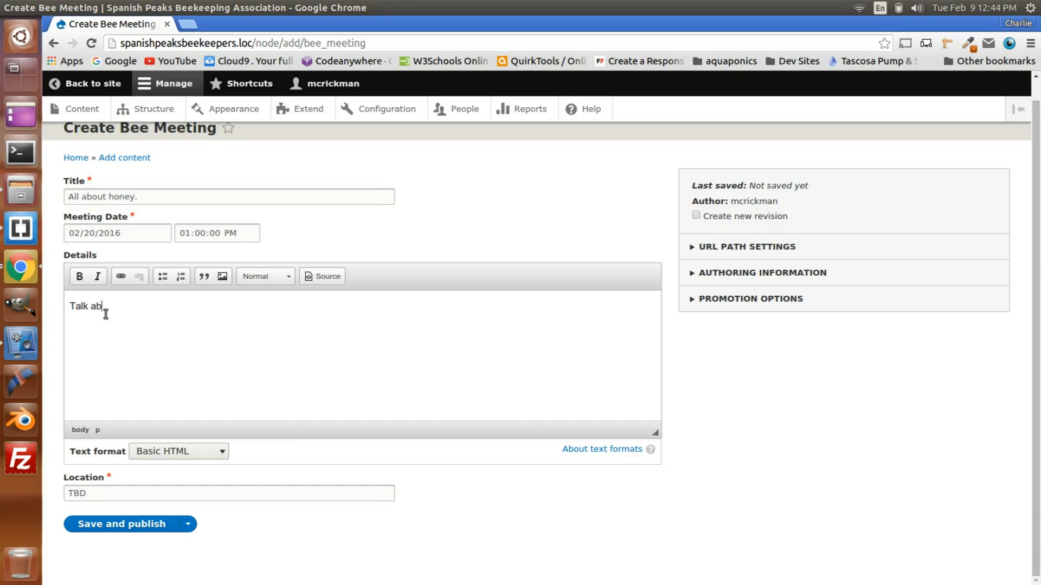
text(out honey an our bees.)
Step: Keep the location as TBD, and save and publish the Bee Meeting
click(102, 496)
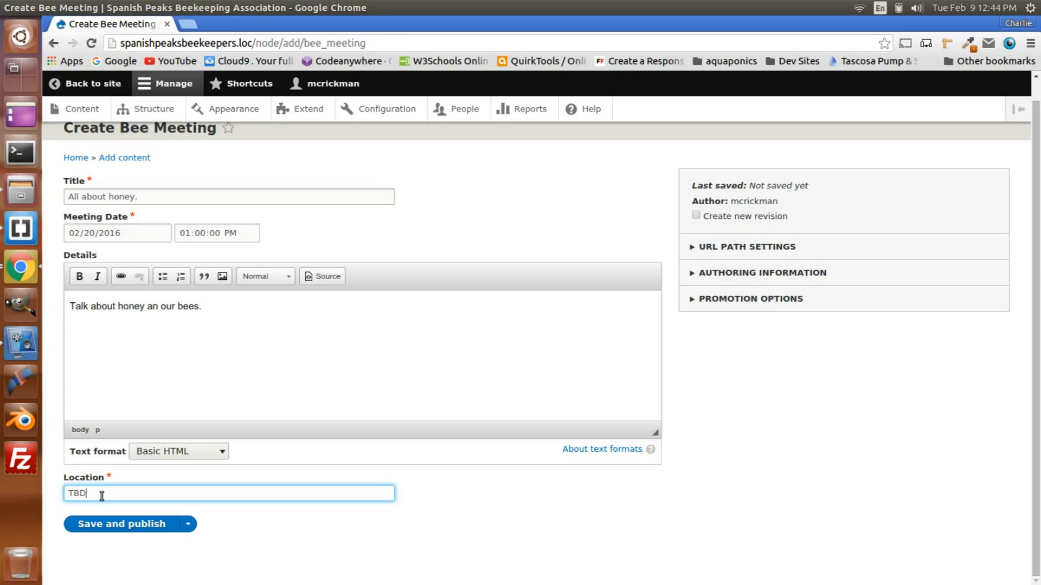
scroll(260, 395, up, 1)
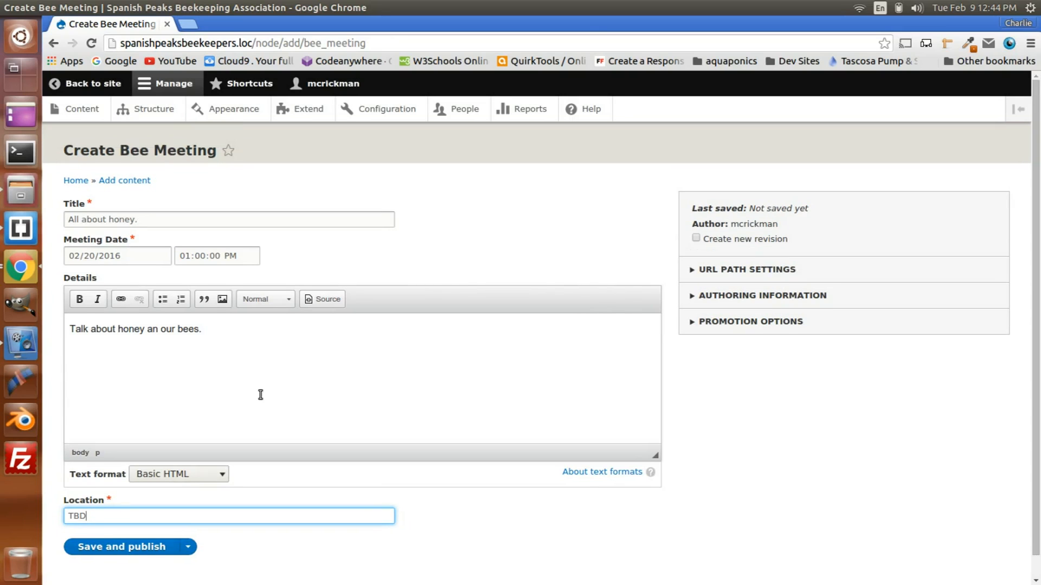
scroll(261, 395, down, 1)
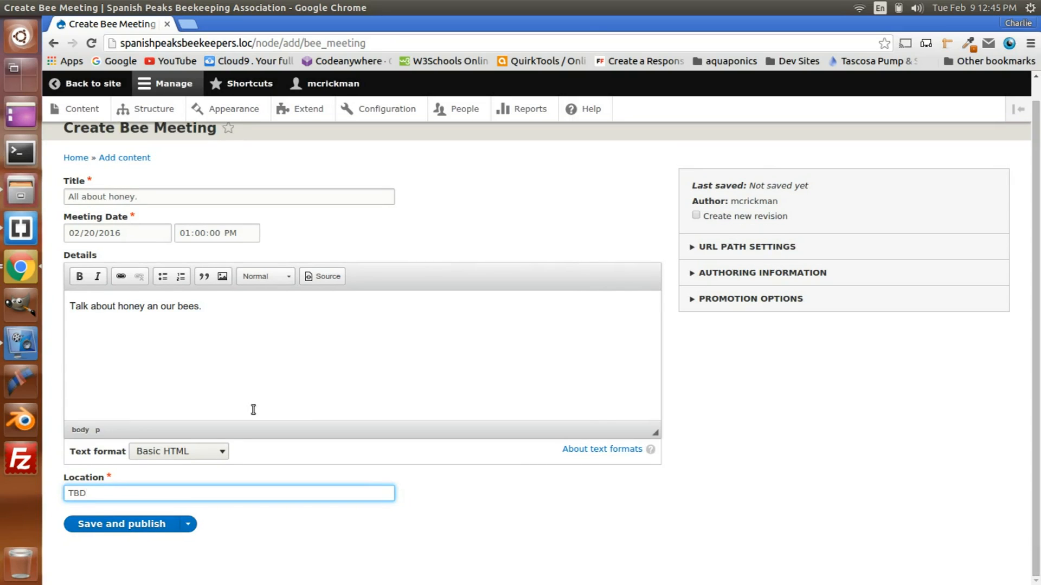
click(116, 529)
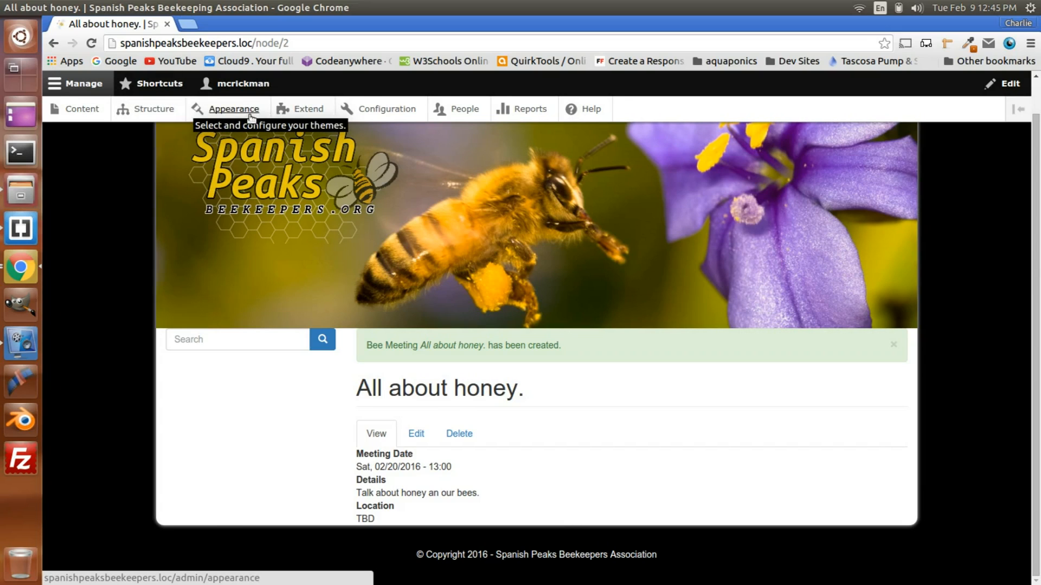
Step: Open the site structure's list of views
click(145, 109)
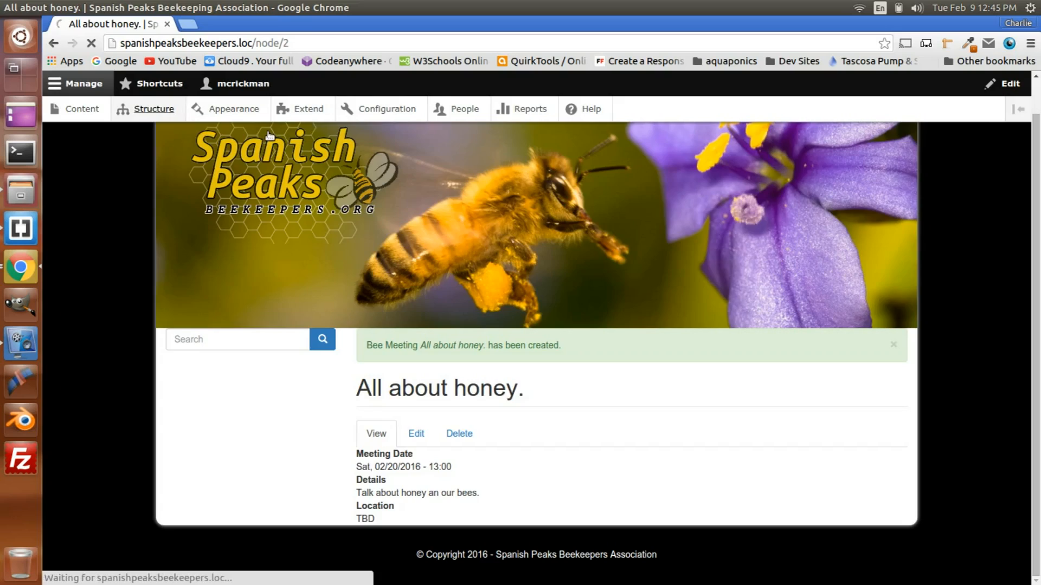
scroll(356, 223, down, 1)
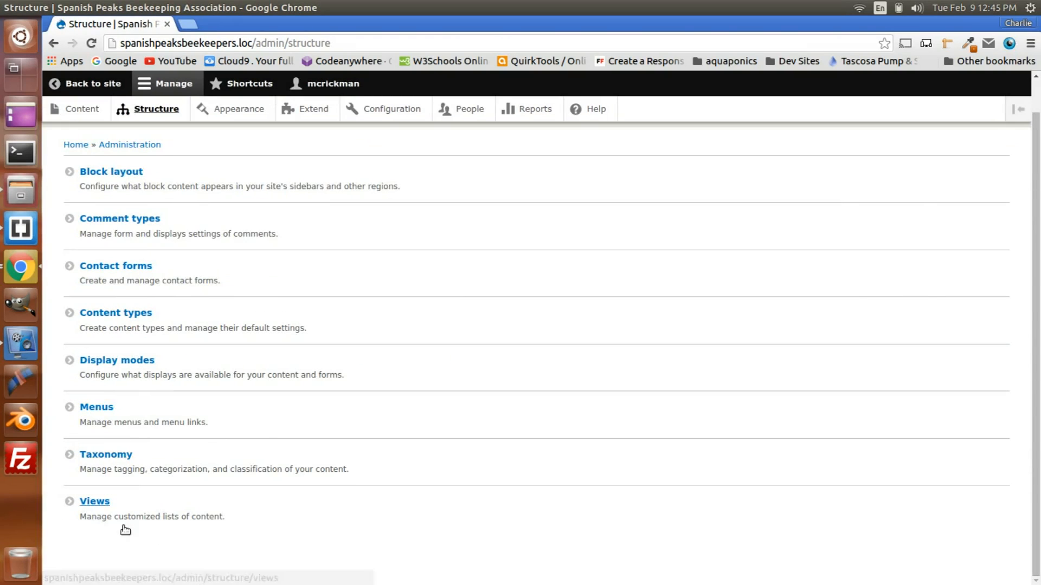
click(102, 505)
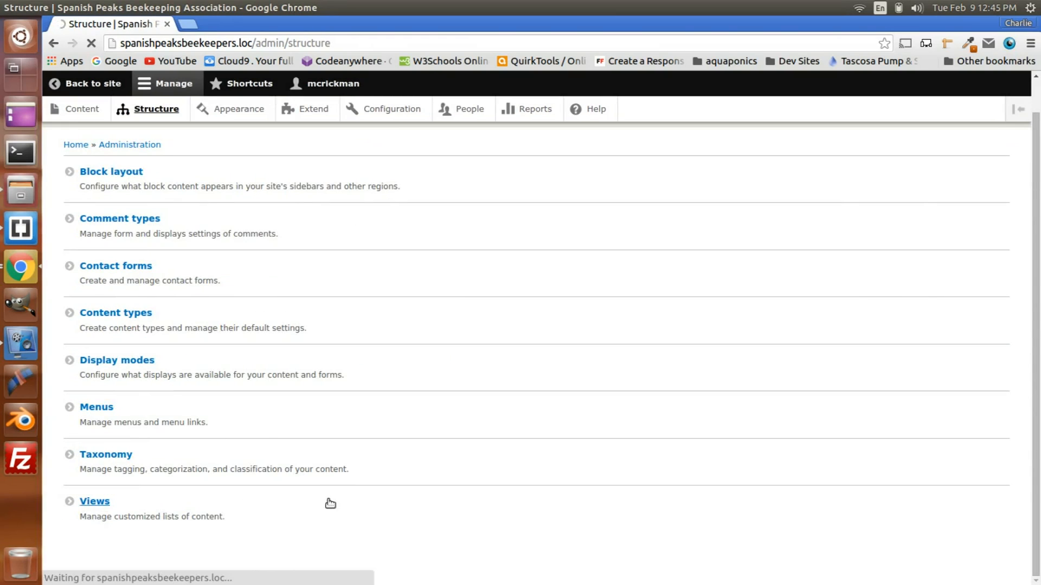
scroll(186, 232, down, 4)
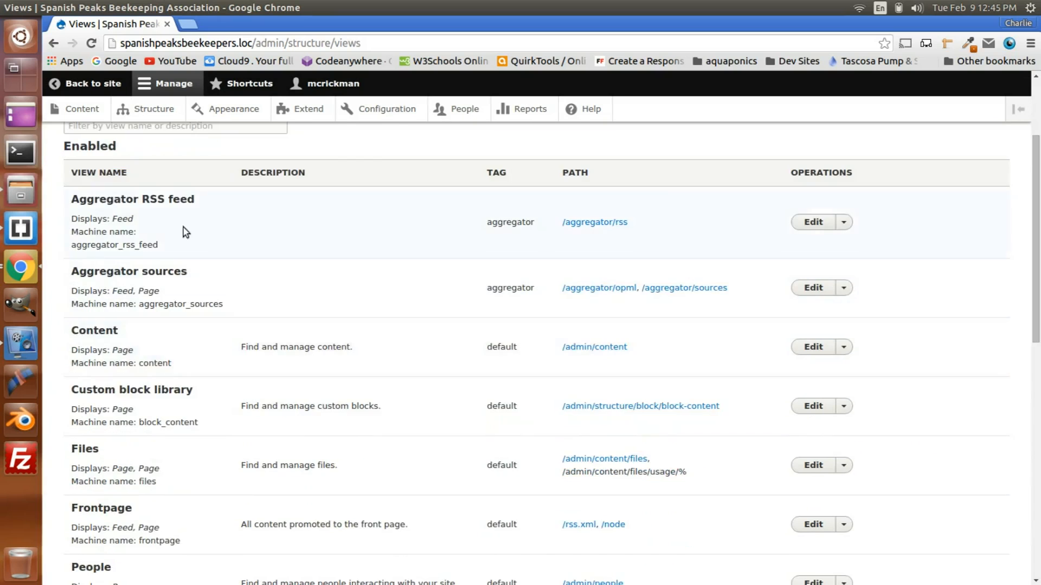
Step: Start a new view and name it "Custom Blocks"
scroll(161, 431, down, 15)
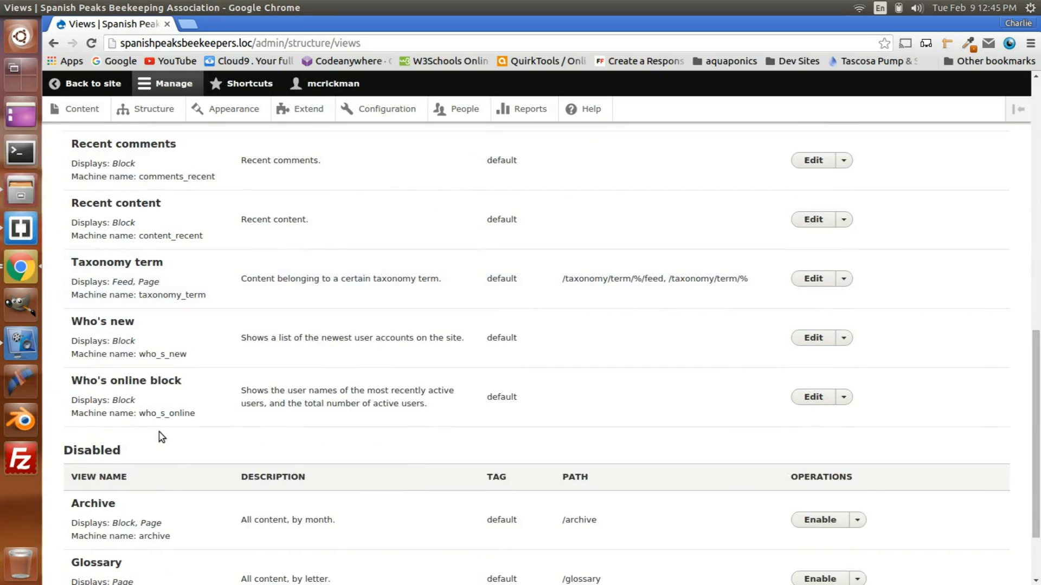
scroll(161, 437, down, 3)
scroll(161, 437, up, 20)
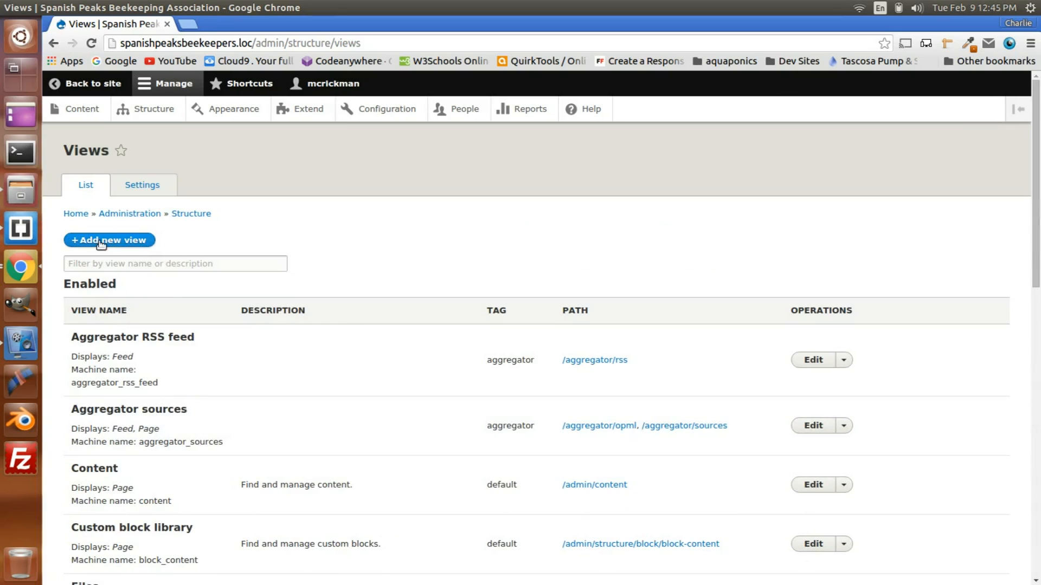
click(103, 240)
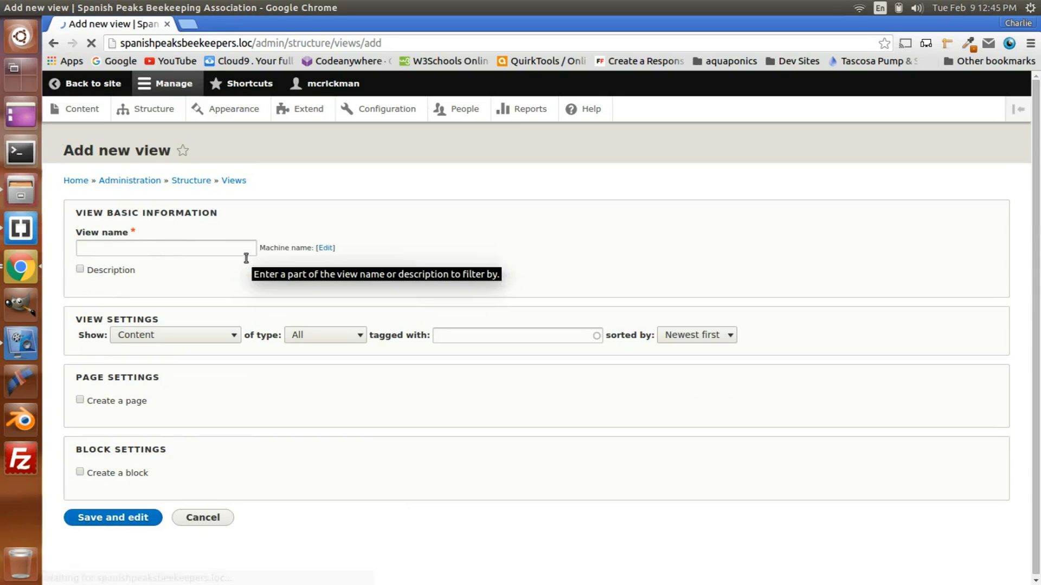
click(114, 245)
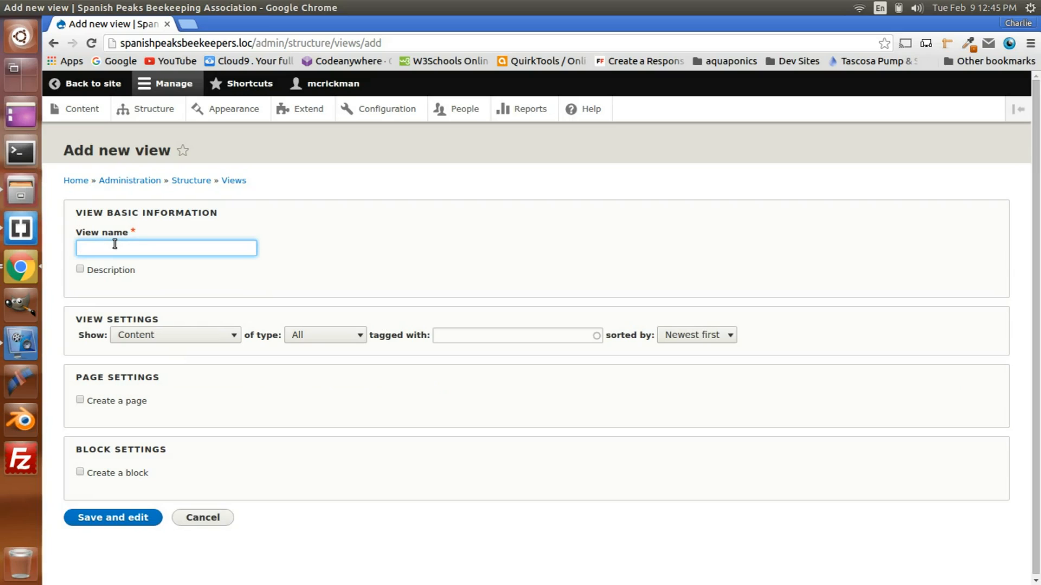
text(C)
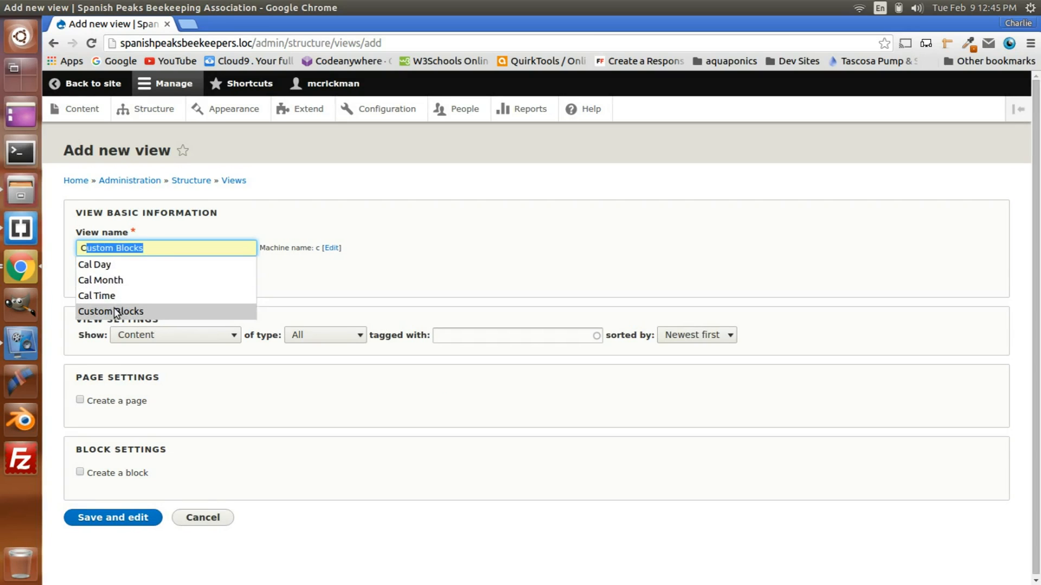
click(113, 310)
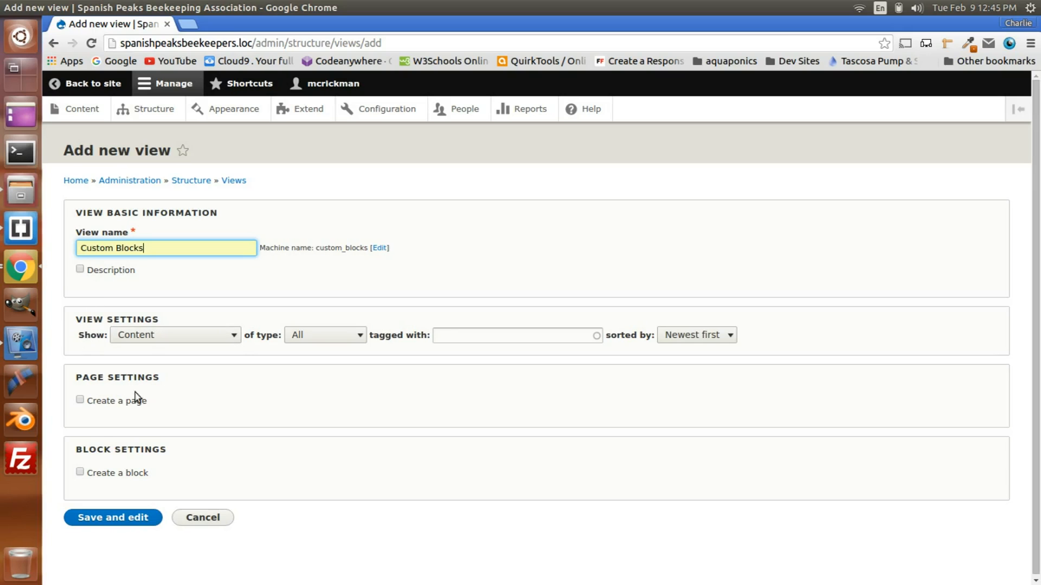
Step: Have the view create a block, showing Content of type Bee Meeting with sorting set to Unsorted
click(80, 473)
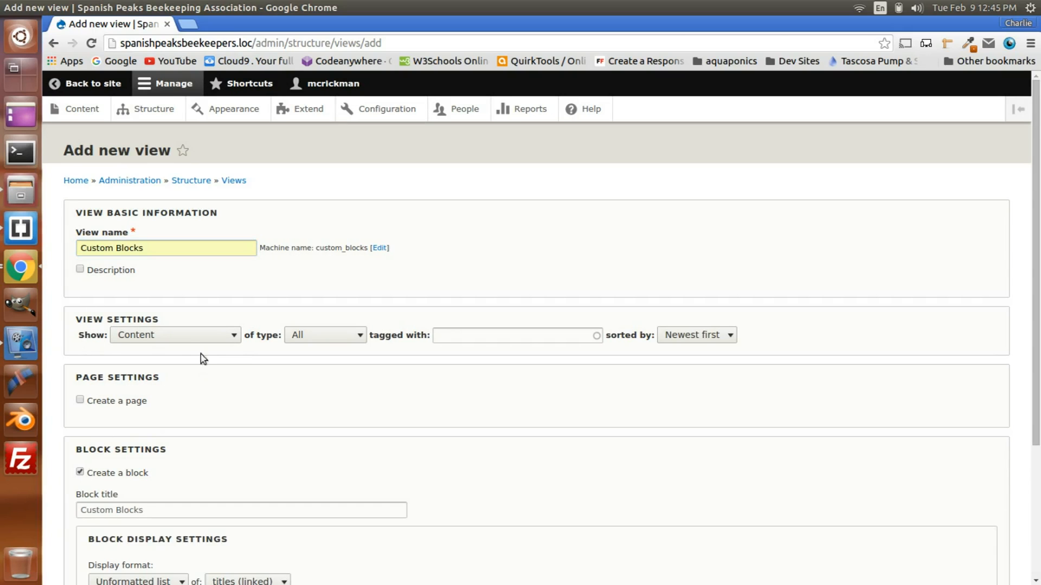
click(186, 337)
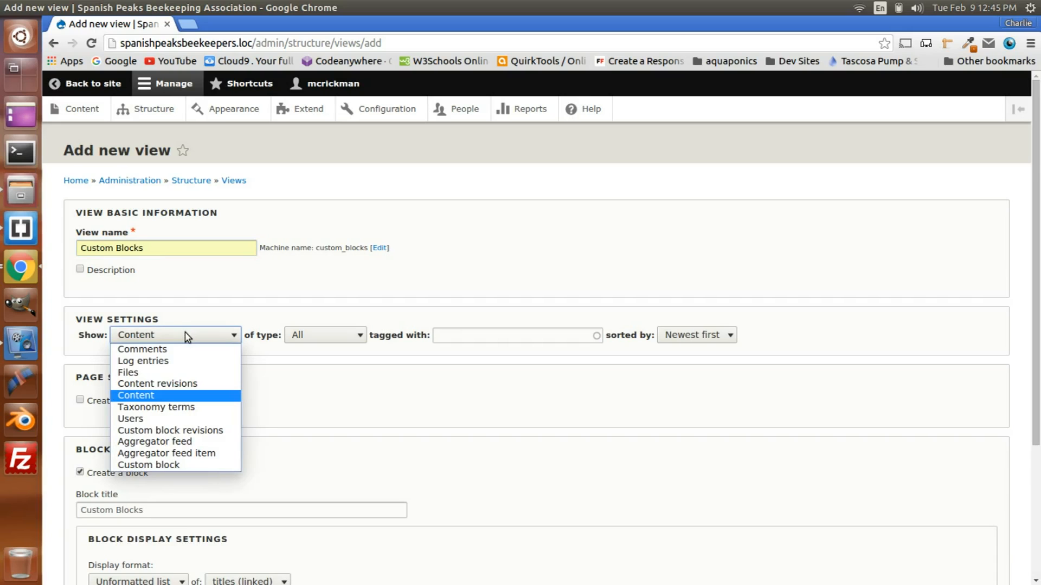
click(146, 396)
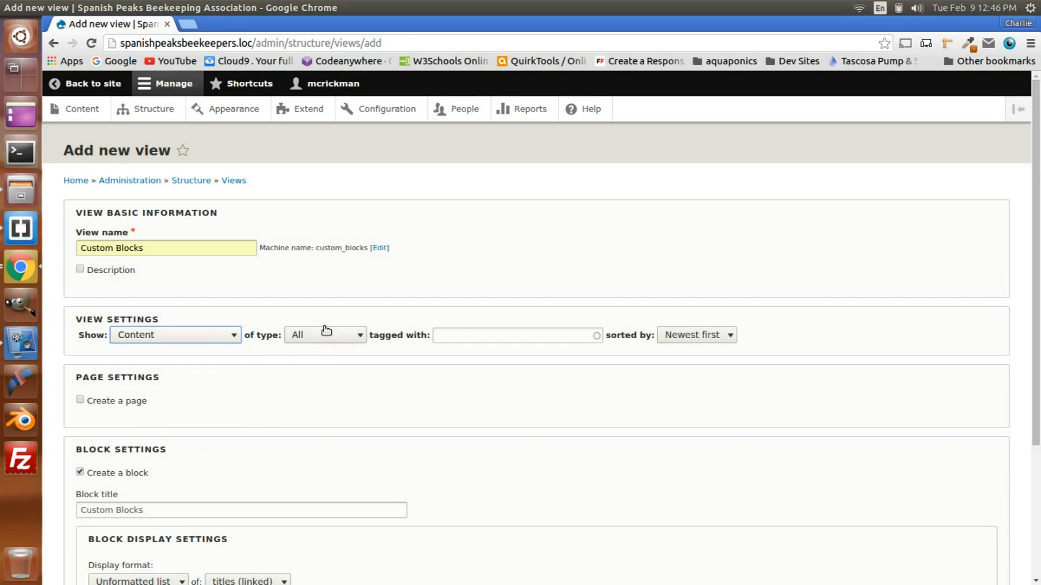
click(325, 333)
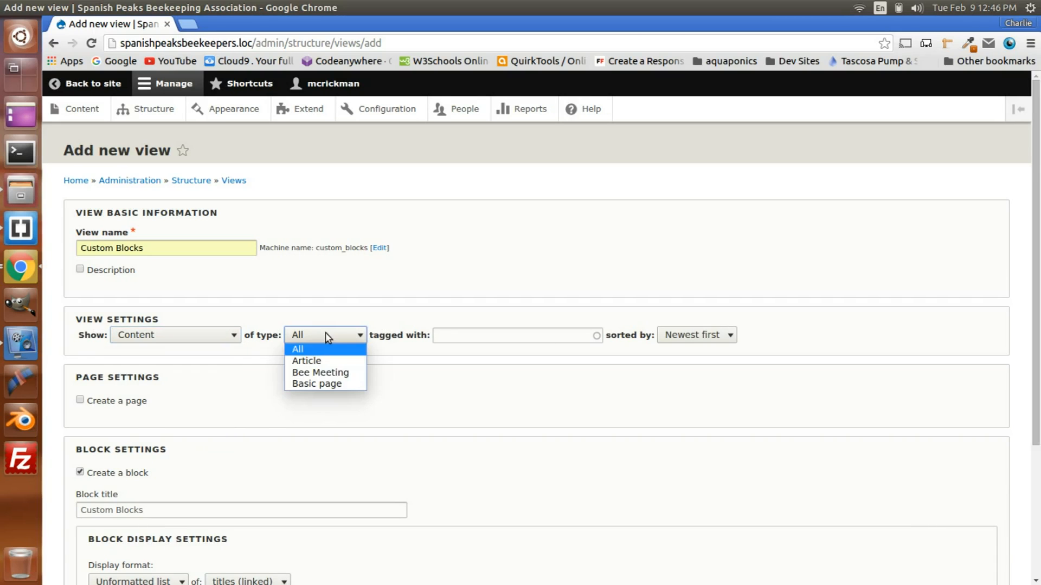
click(336, 372)
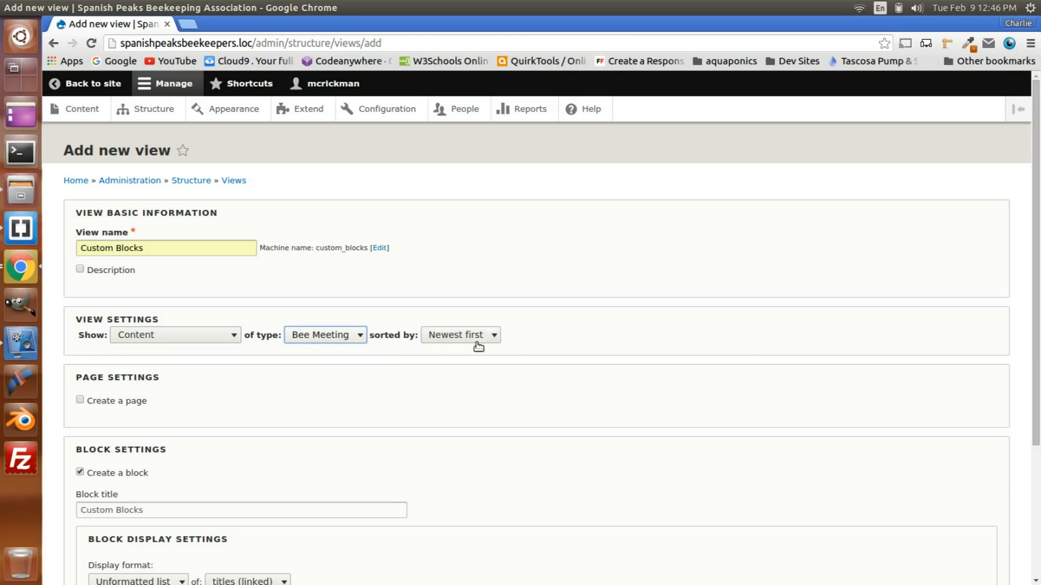
click(462, 334)
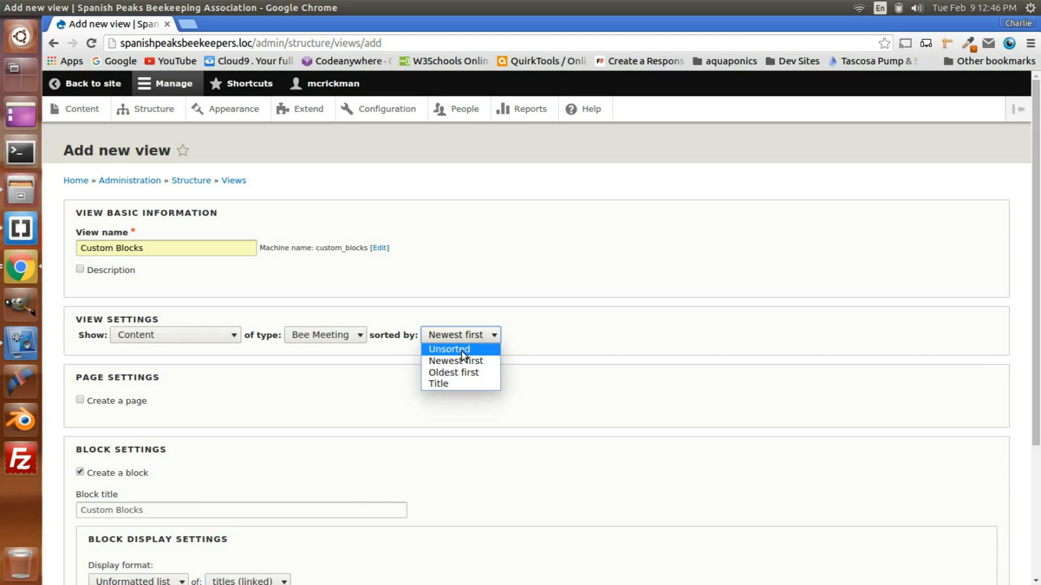
click(459, 356)
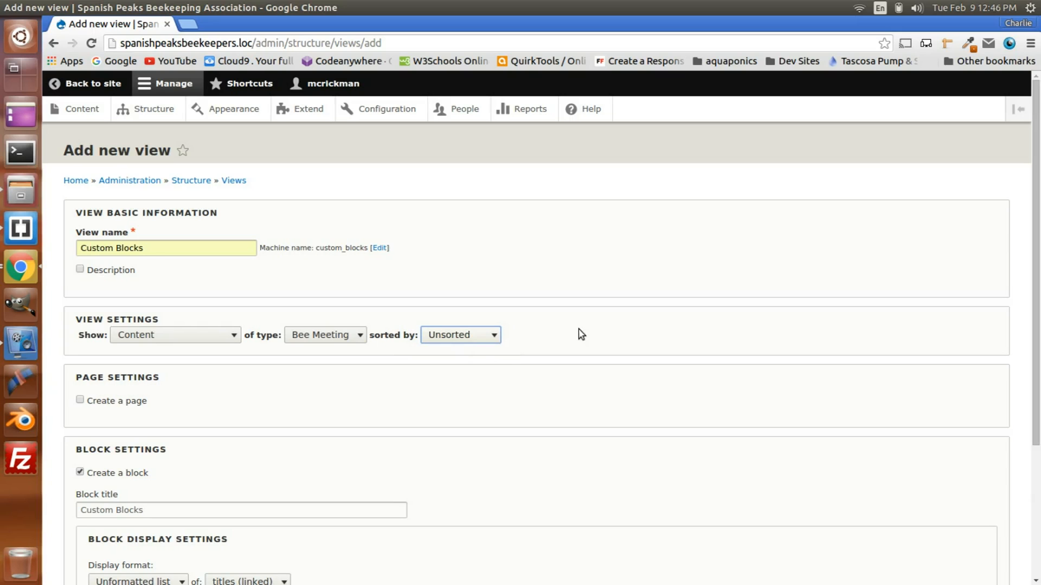
Step: Replace the block title with "Next Bee Meeting"
scroll(578, 332, down, 5)
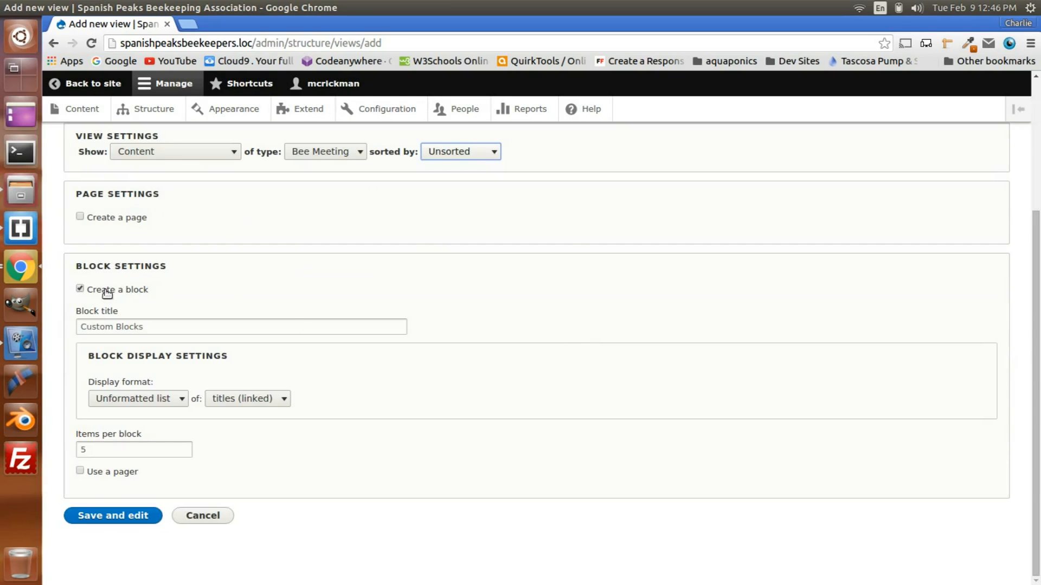
triple_click(152, 327)
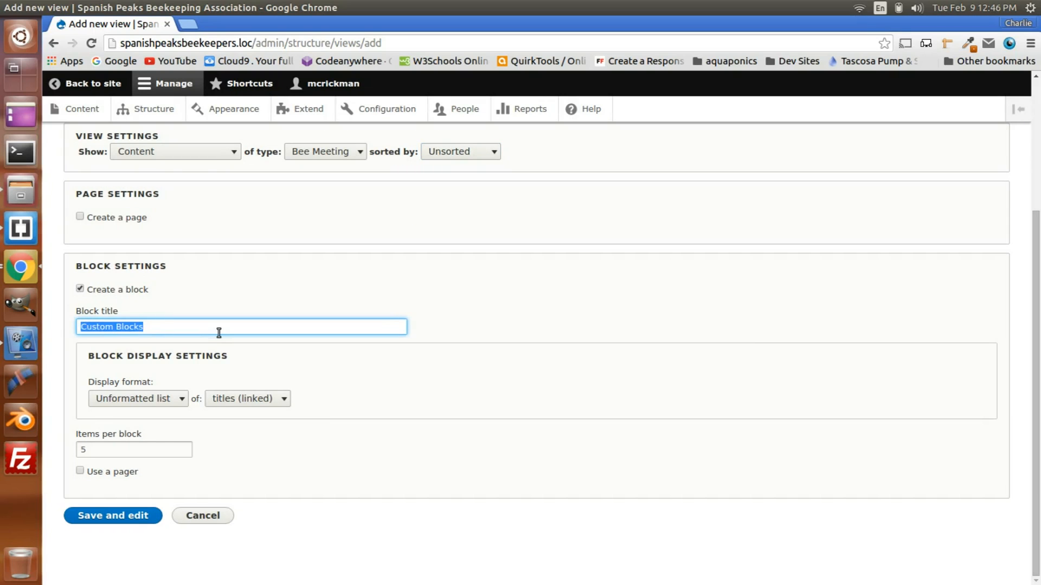
key(BackSpace)
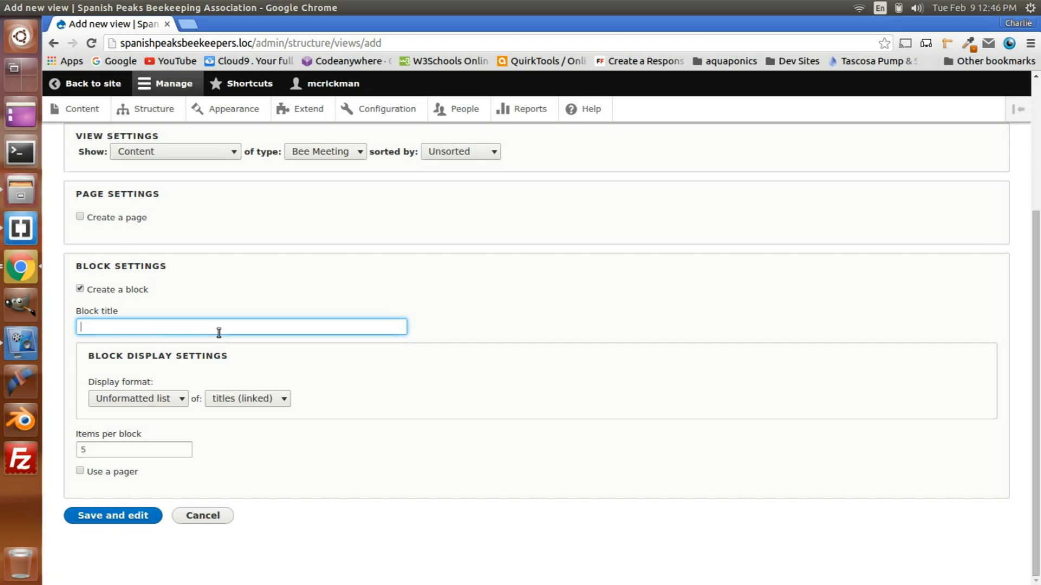
text(Ne)
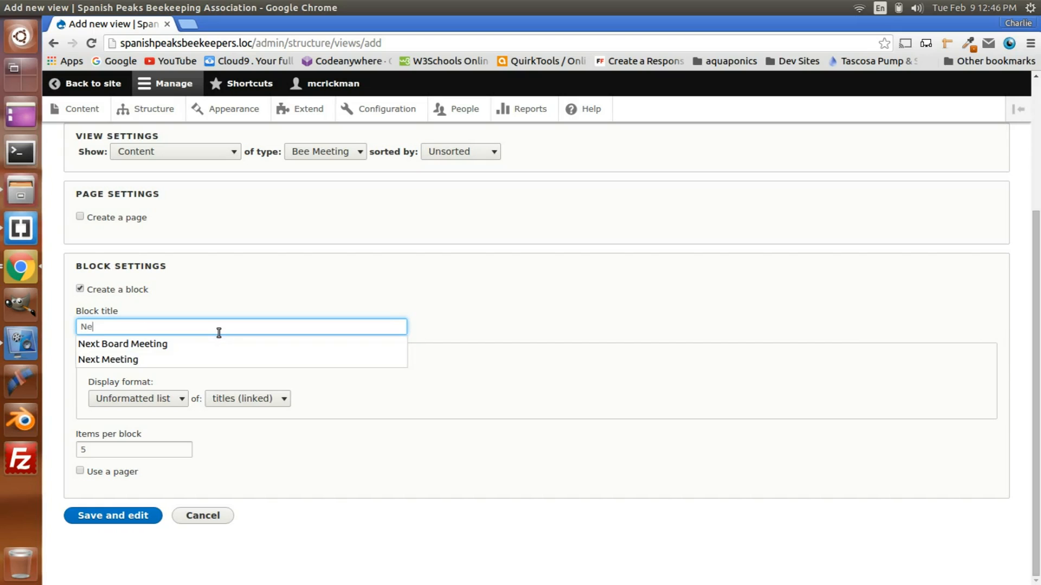
text(xt B)
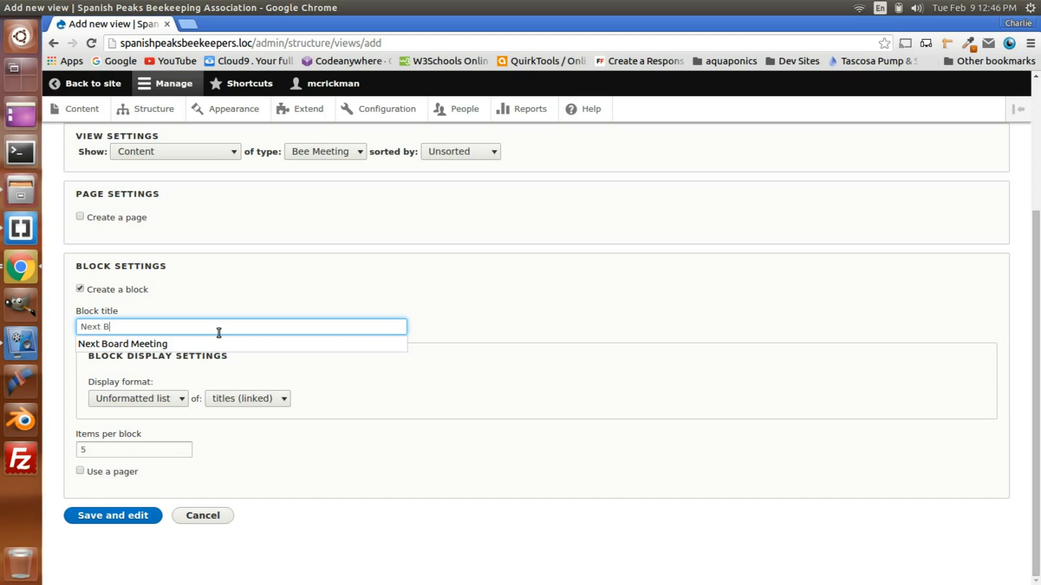
text(ee M)
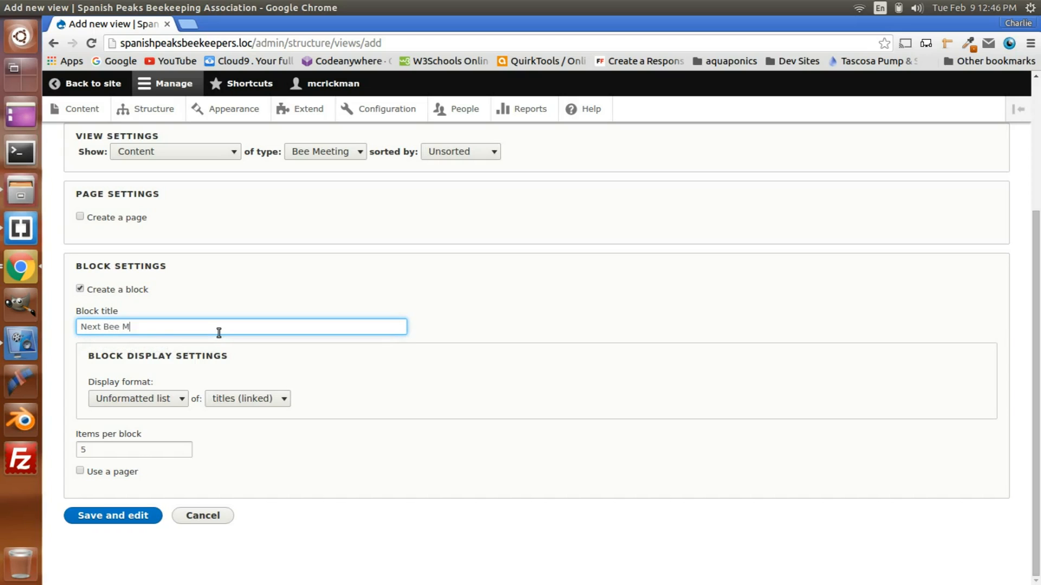
text(eeting)
Step: Set the block's display format to an Unformatted list of fields
click(154, 401)
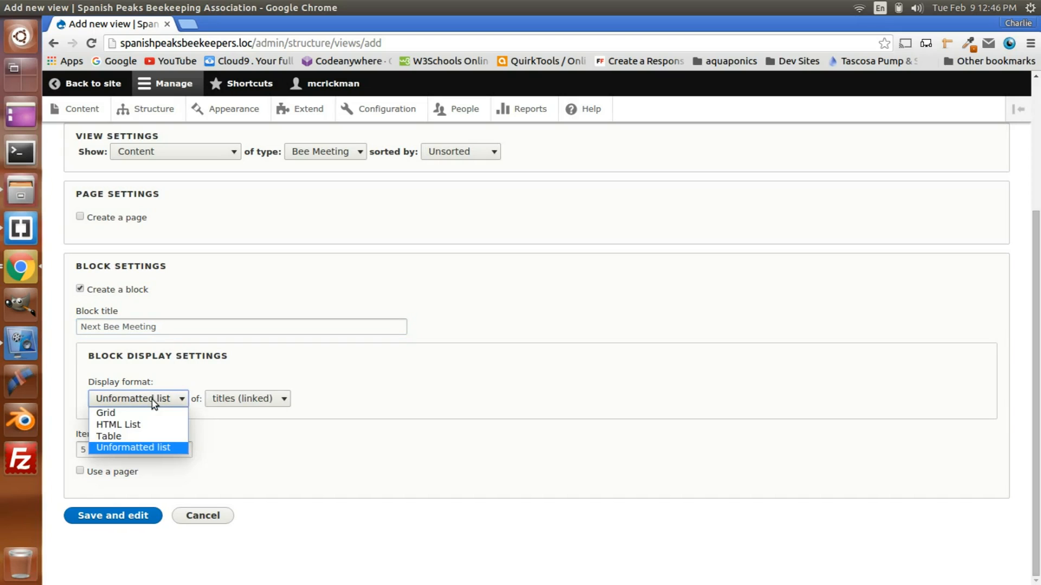
click(150, 449)
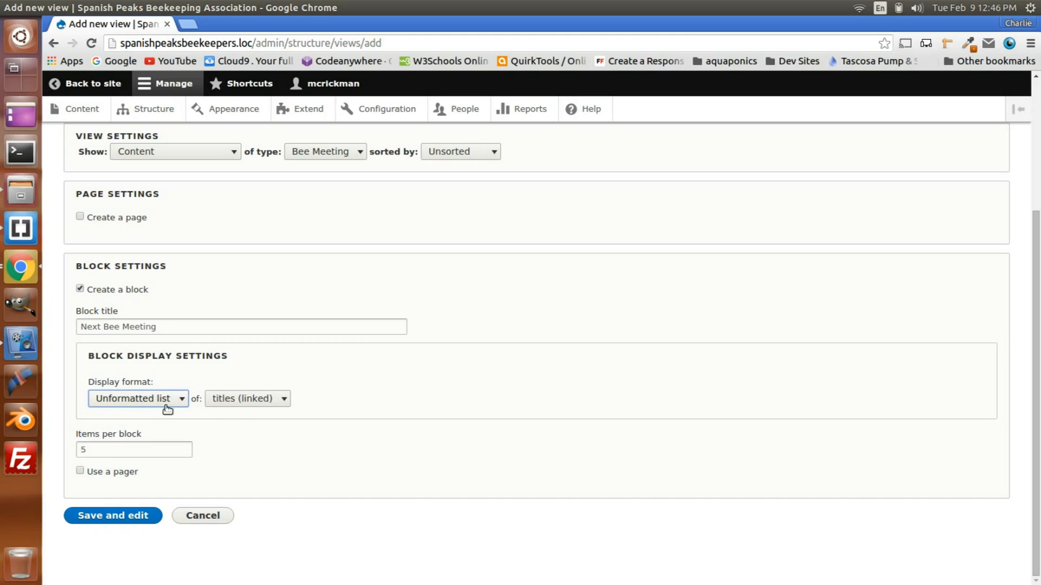
click(237, 406)
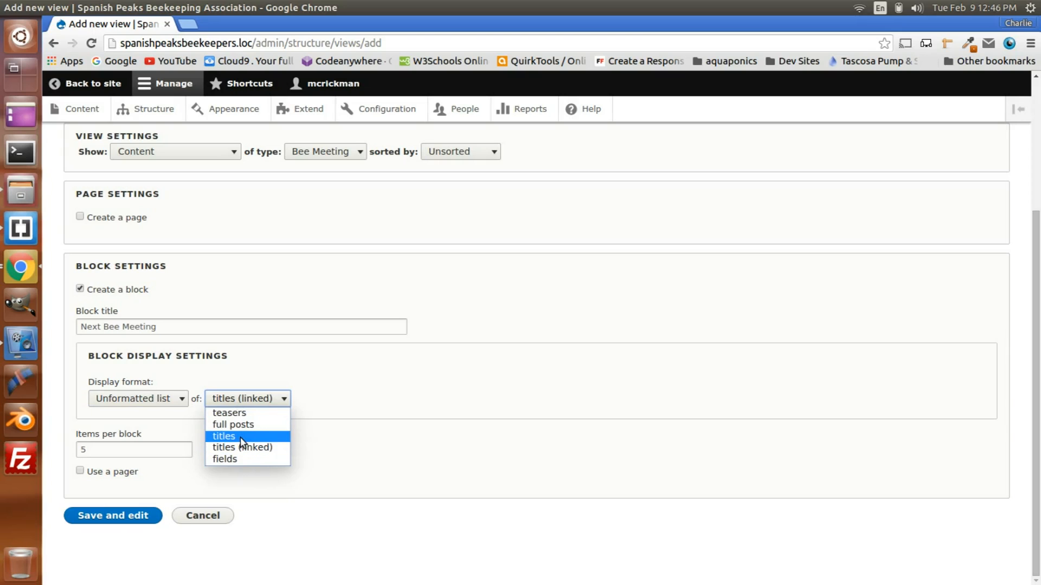
click(235, 459)
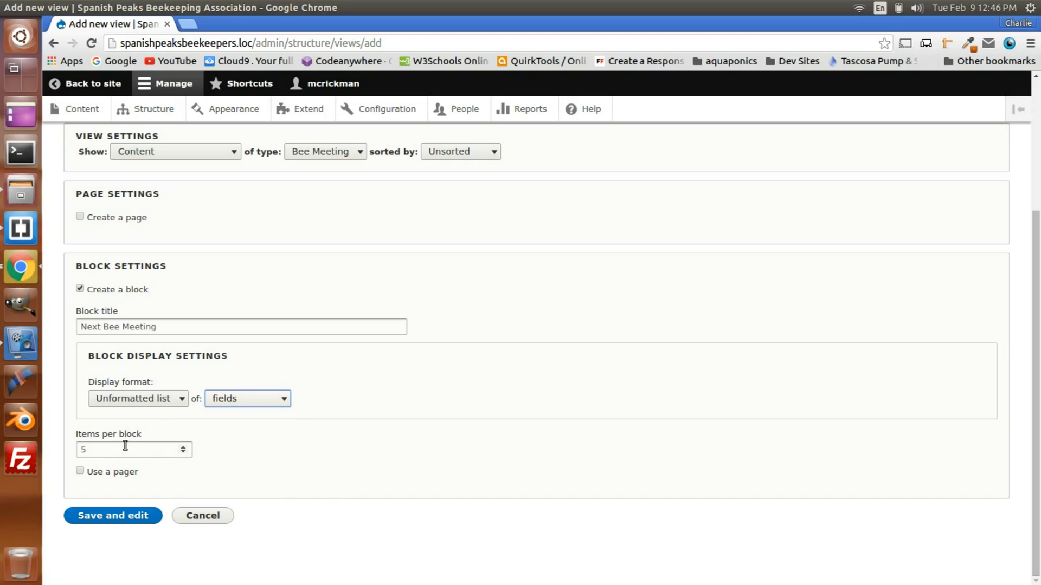
Step: Limit the block to 1 item and save the view to continue editing it
drag(96, 448, 63, 448)
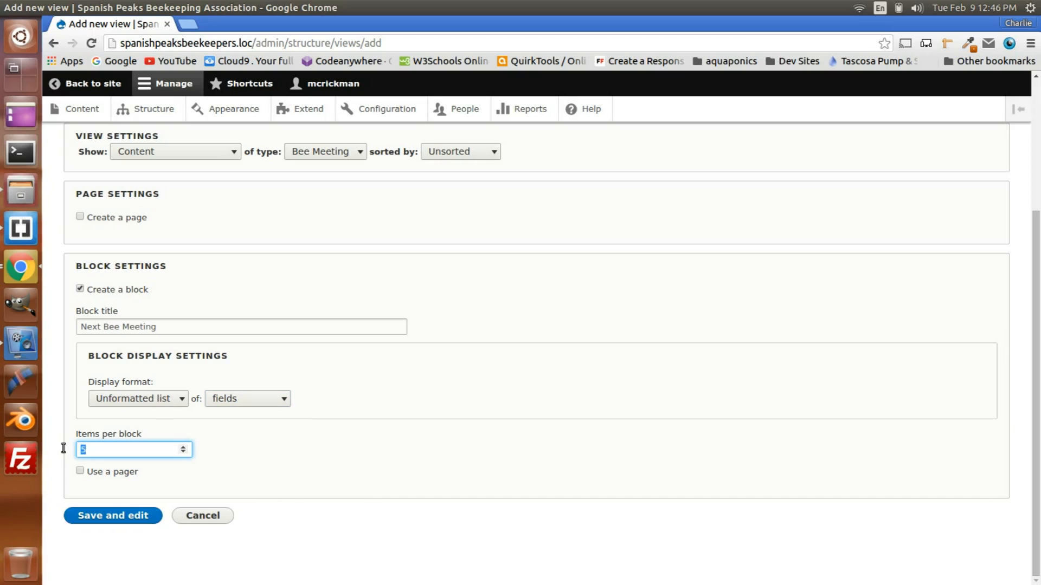
text(5)
click(181, 453)
click(181, 453)
click(182, 453)
click(181, 454)
click(181, 453)
key(BackSpace)
text(1)
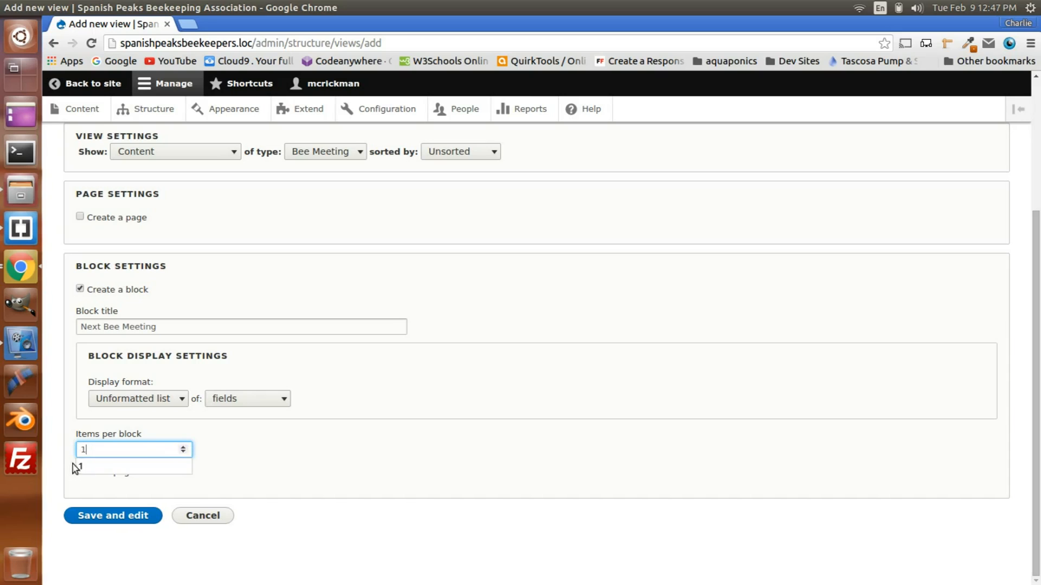
click(290, 442)
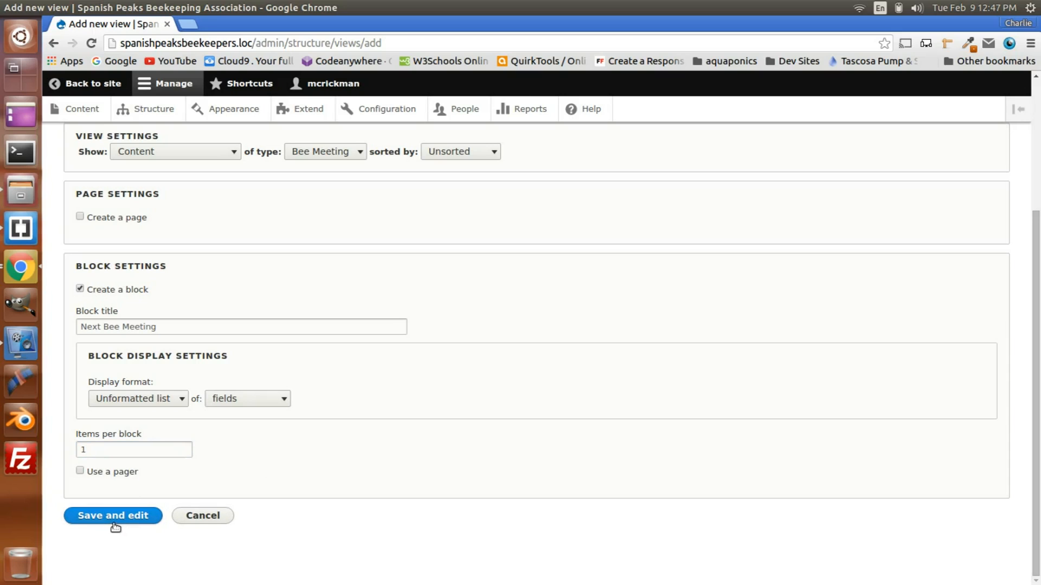
click(142, 515)
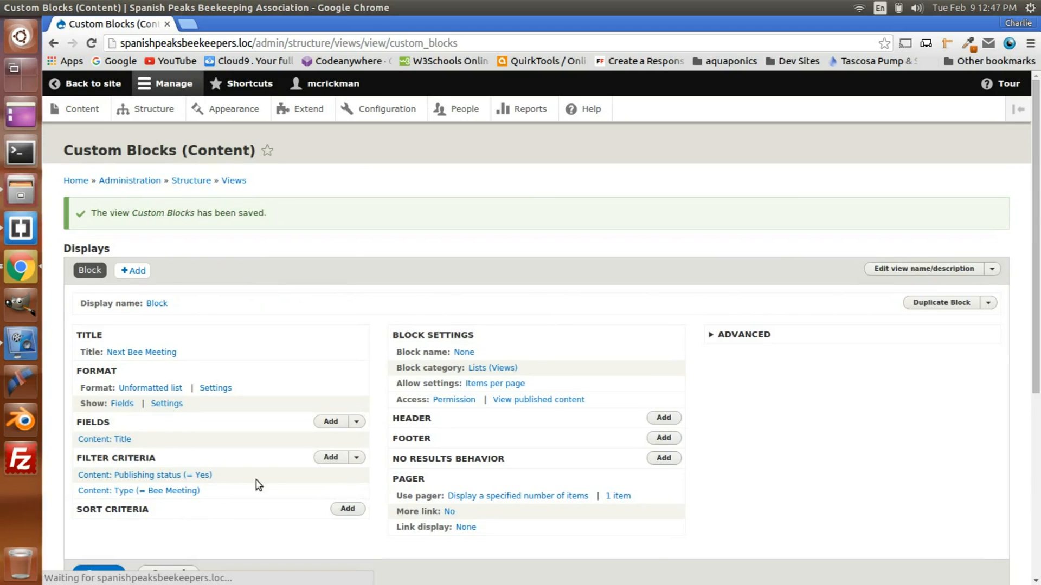
Step: Start adding a field to the Next Bee Meeting block and search the available fields for "meeting"
scroll(268, 477, down, 5)
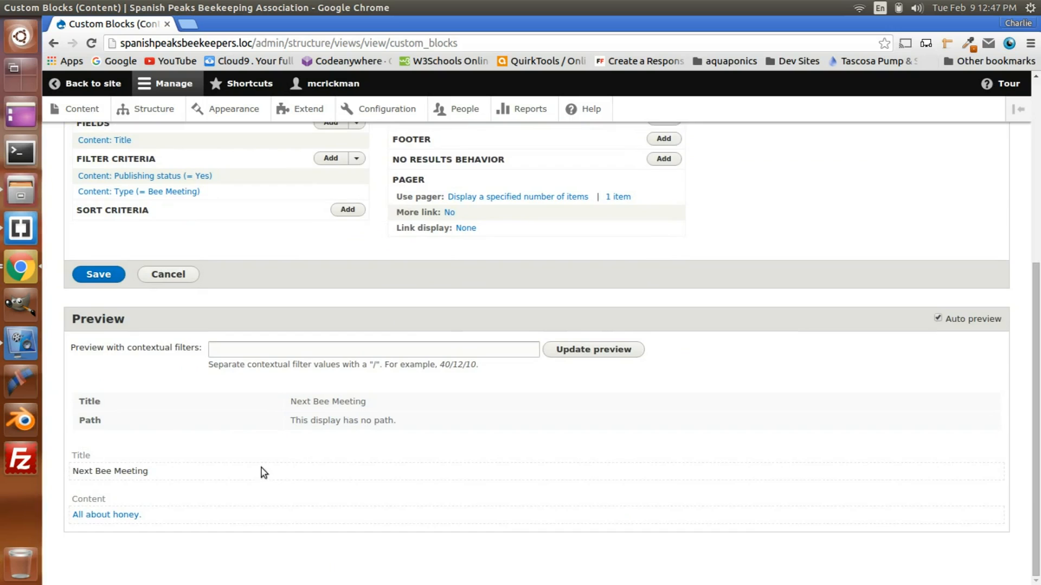
scroll(261, 467, up, 4)
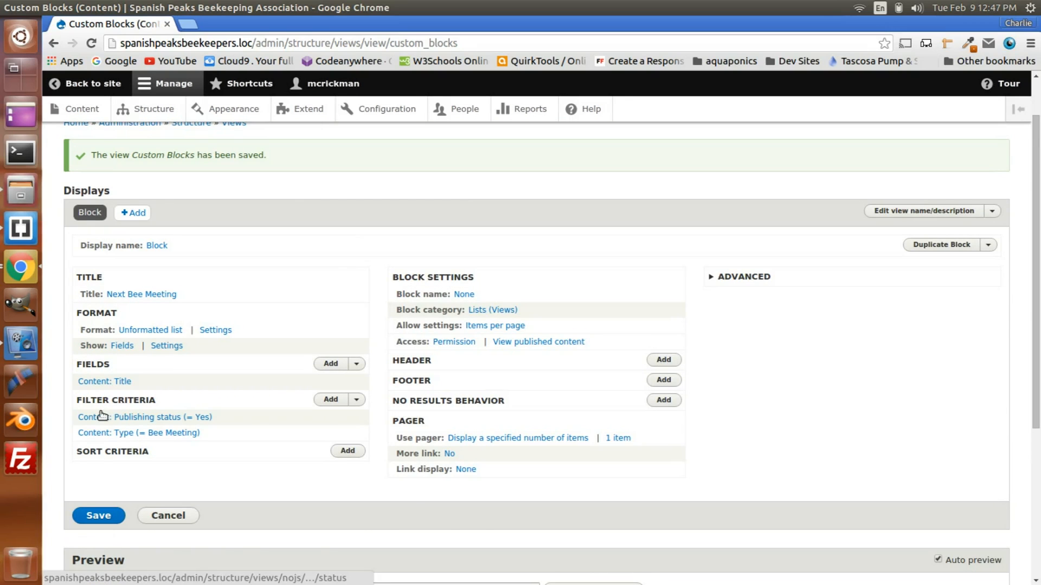
scroll(101, 415, up, 1)
scroll(102, 416, down, 5)
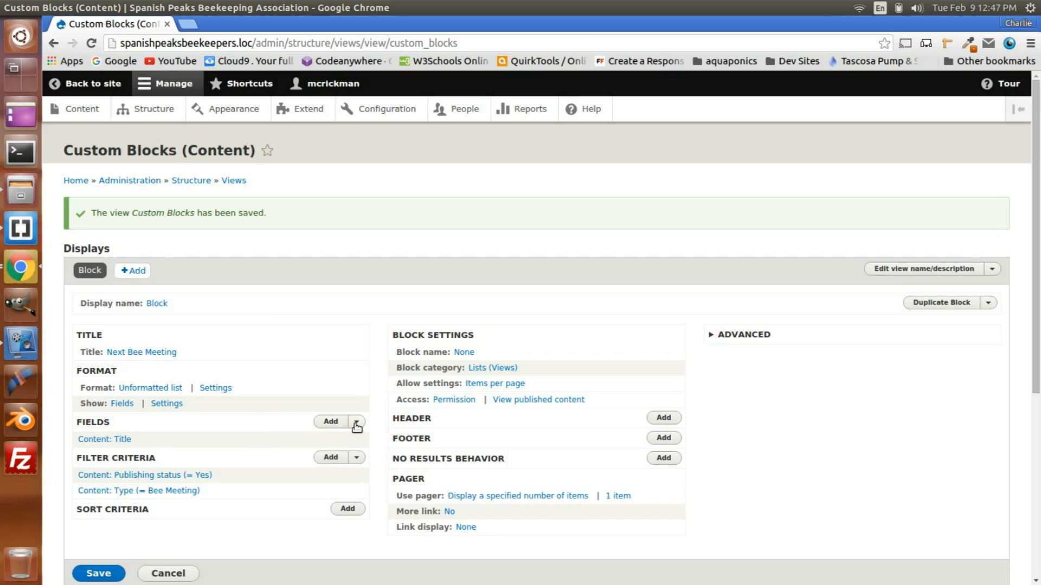
click(332, 422)
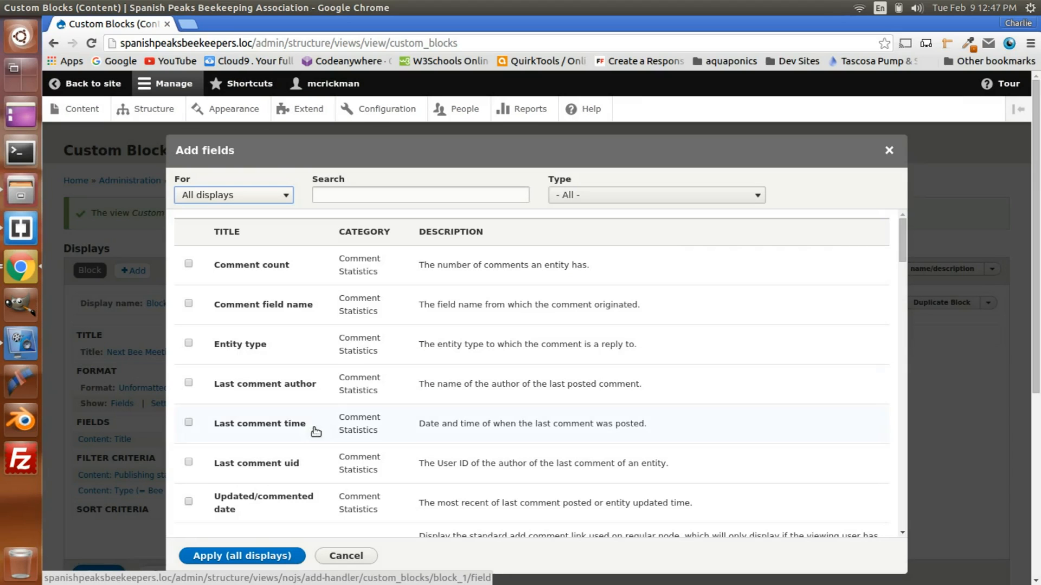
click(338, 195)
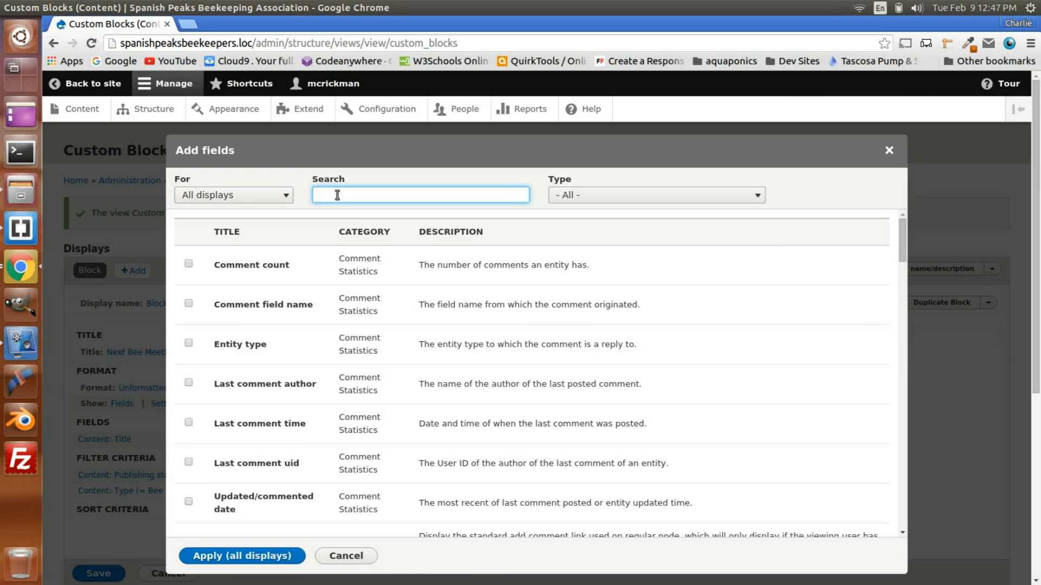
text(da)
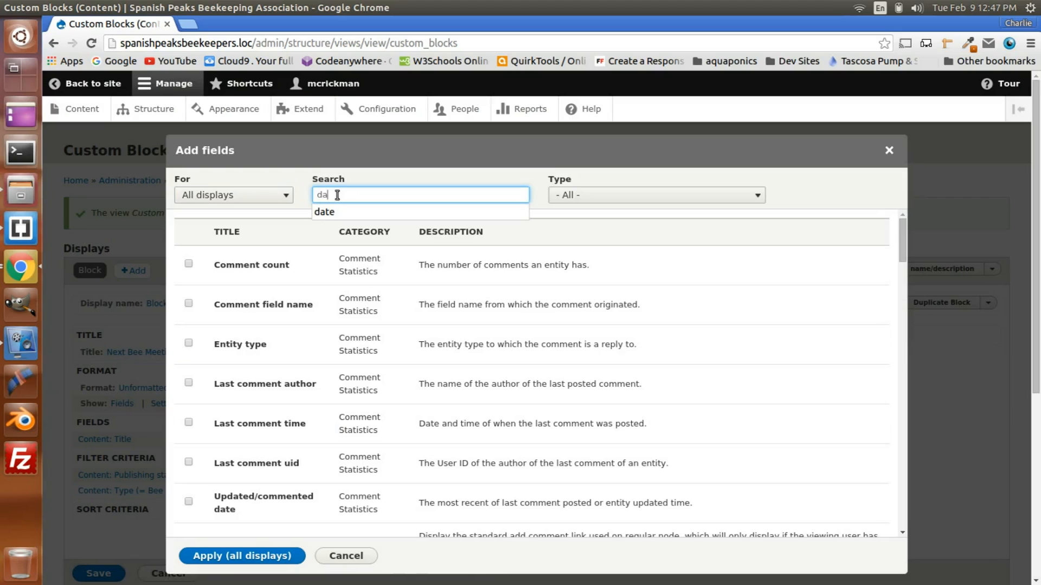
click(330, 212)
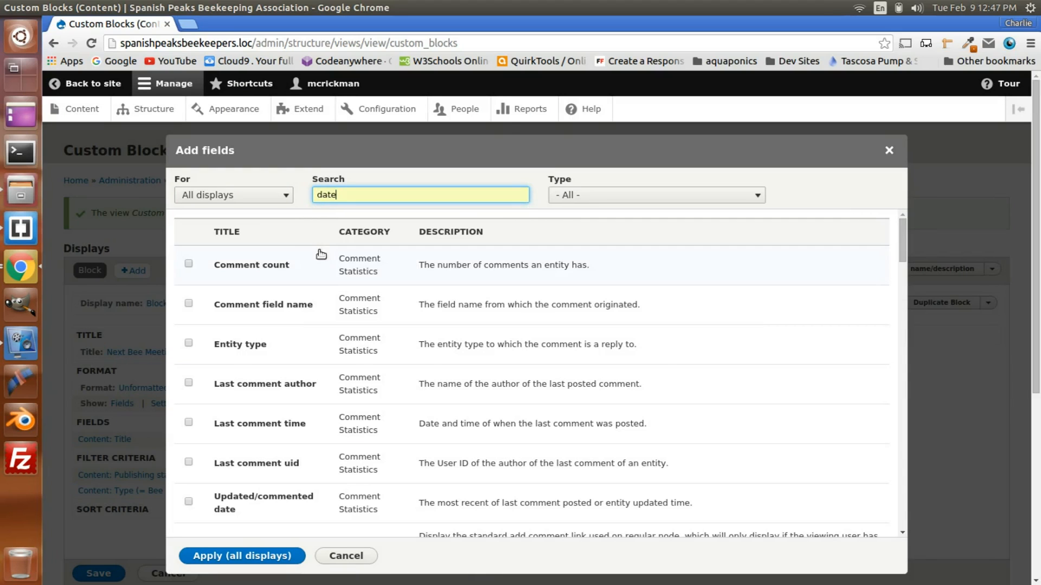
scroll(349, 368, down, 3)
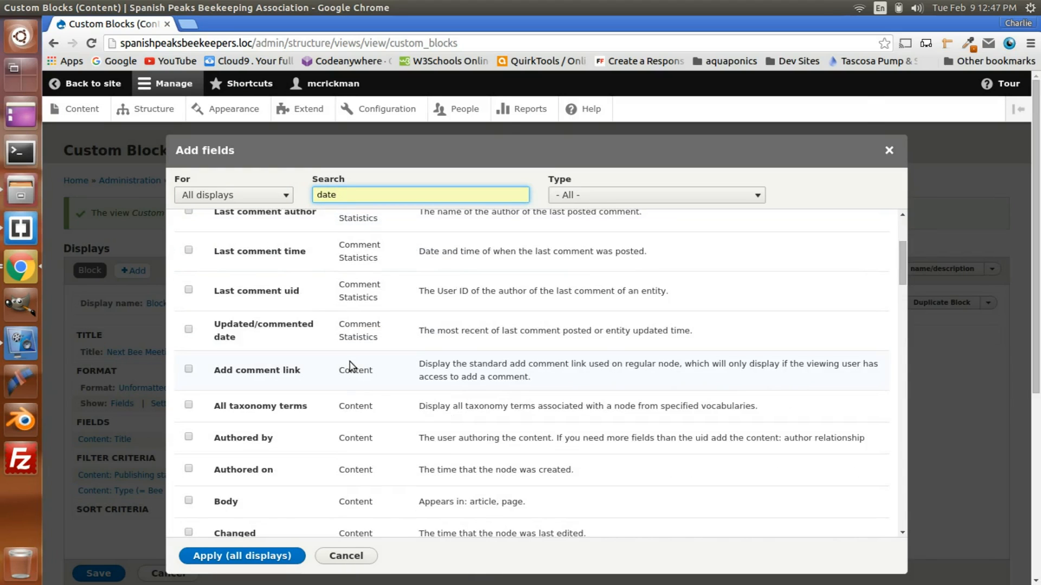
scroll(349, 368, up, 4)
drag(348, 195, 286, 197)
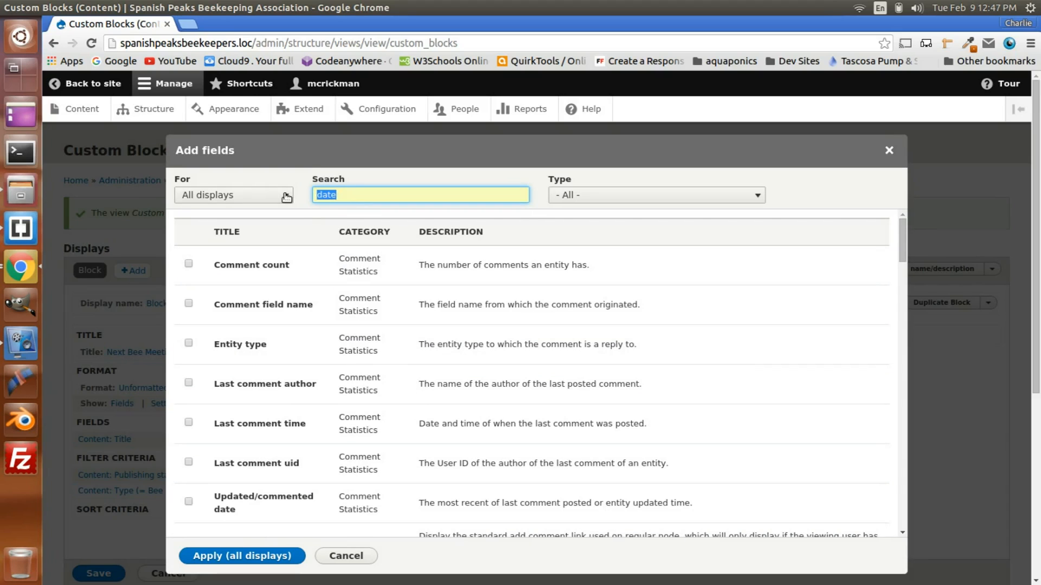
text(meeting)
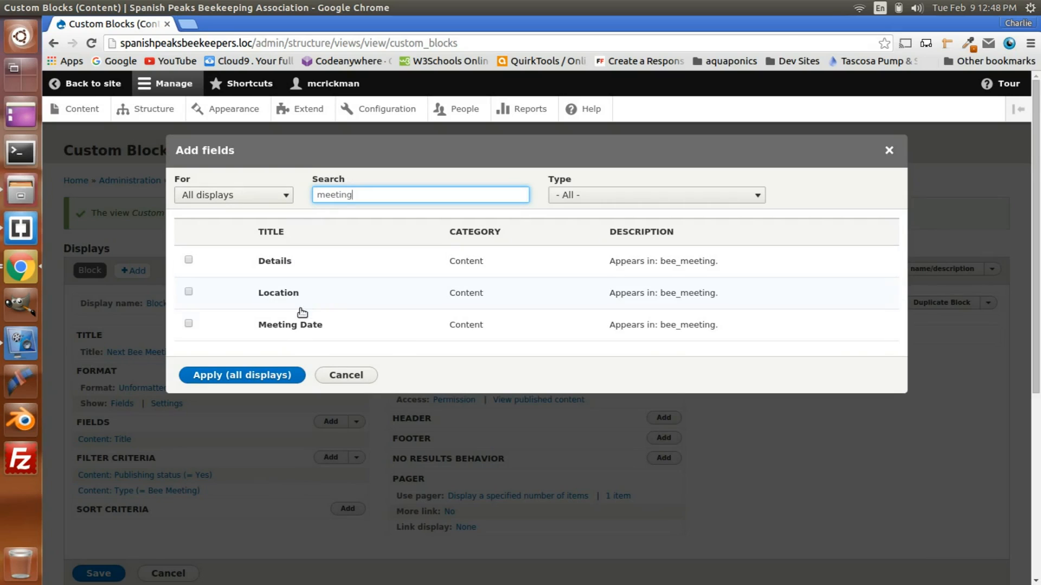
Step: Add the Meeting Date field, applying it to this block only as an override
click(189, 324)
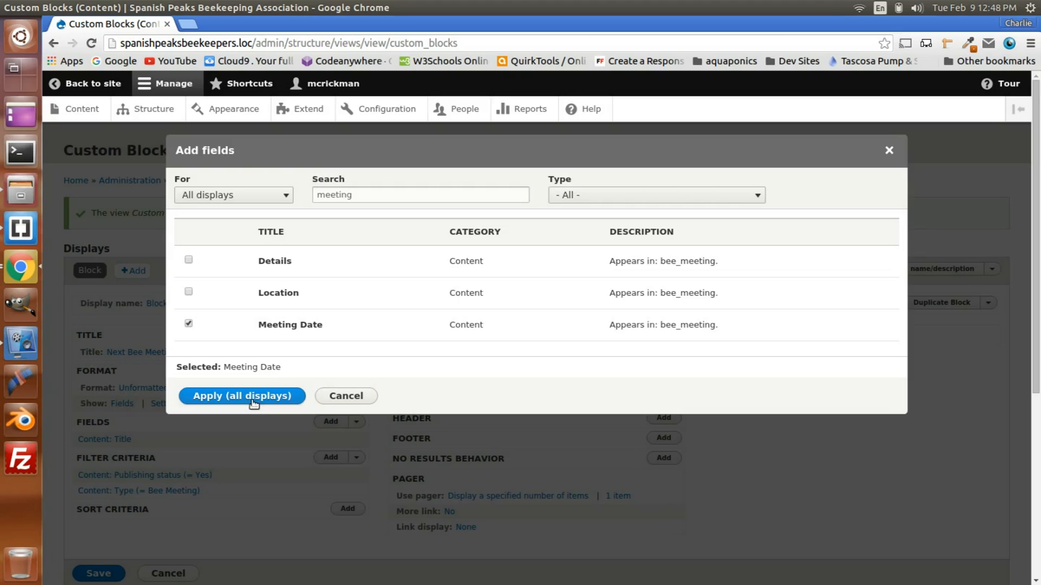
click(252, 196)
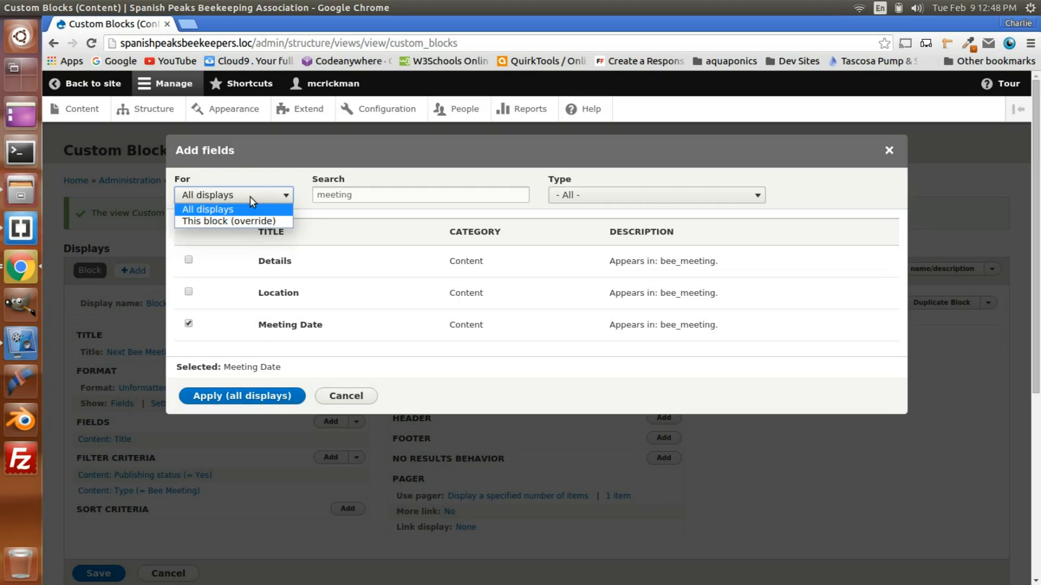
click(247, 217)
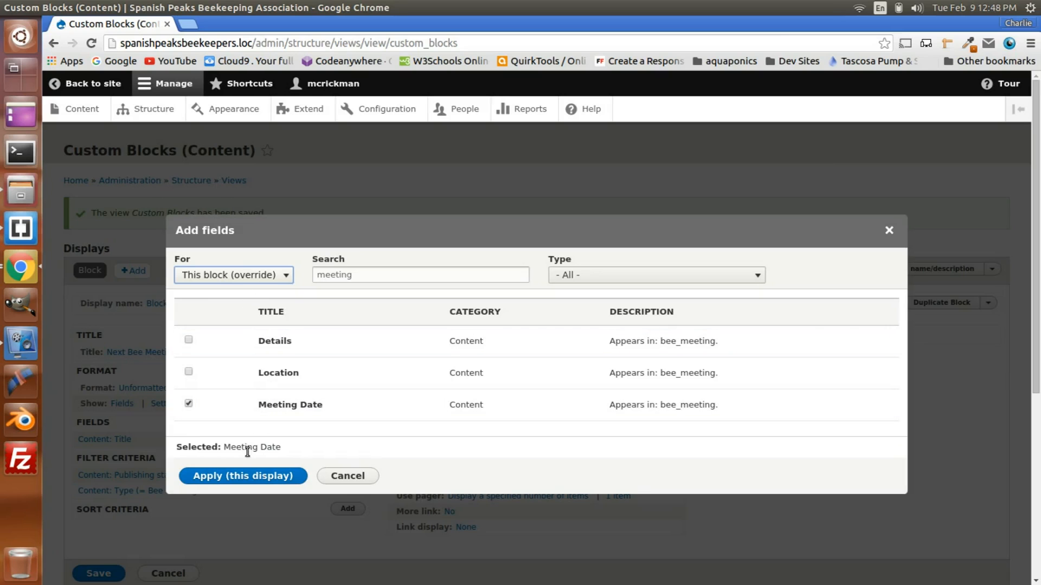
click(240, 481)
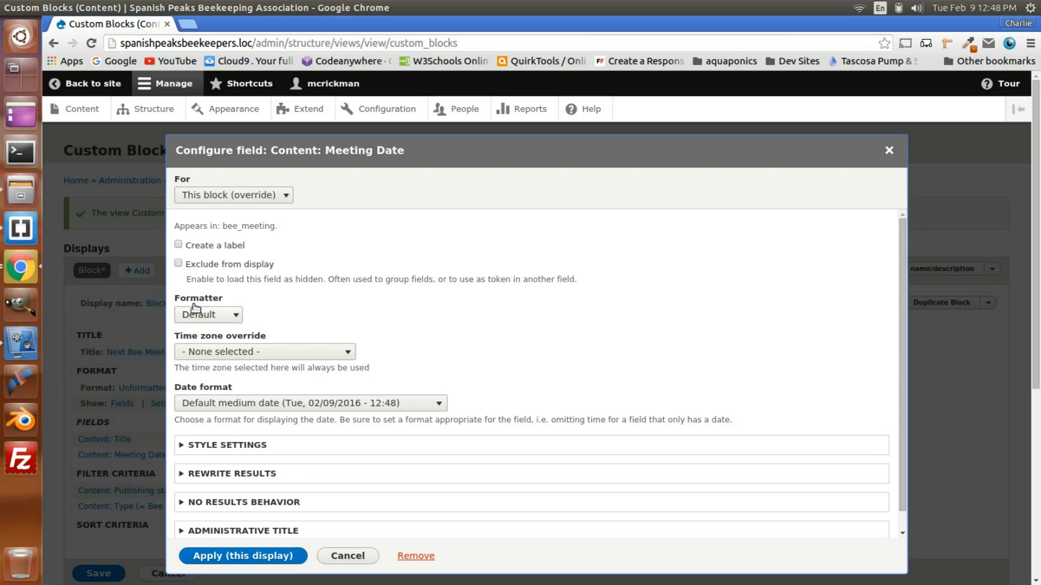
Step: Keep the Meeting Date field's formatter at Default and set its date format to Cal Month
click(207, 317)
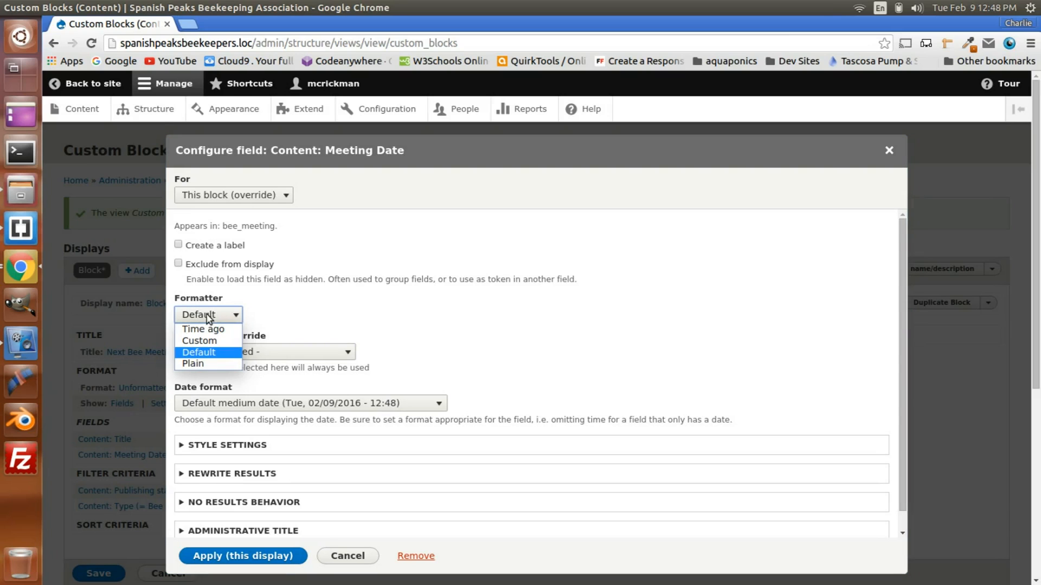
click(208, 354)
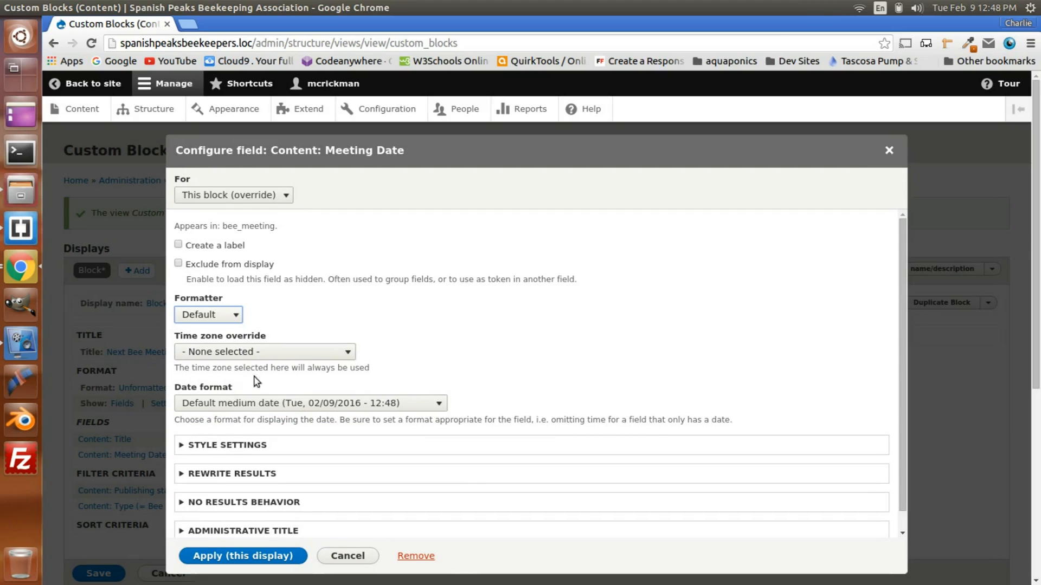
click(256, 404)
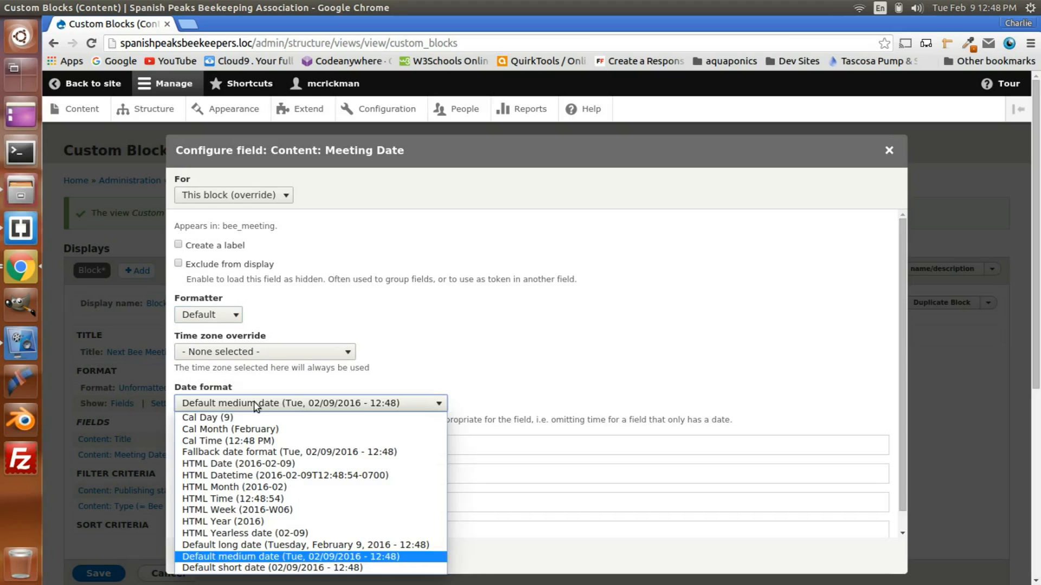
click(243, 430)
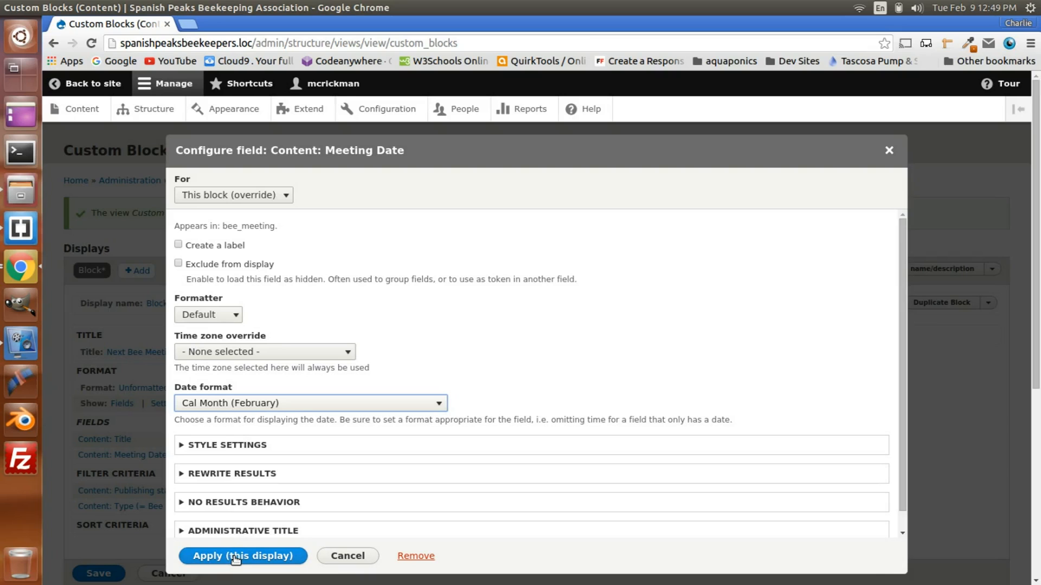
click(227, 446)
click(234, 524)
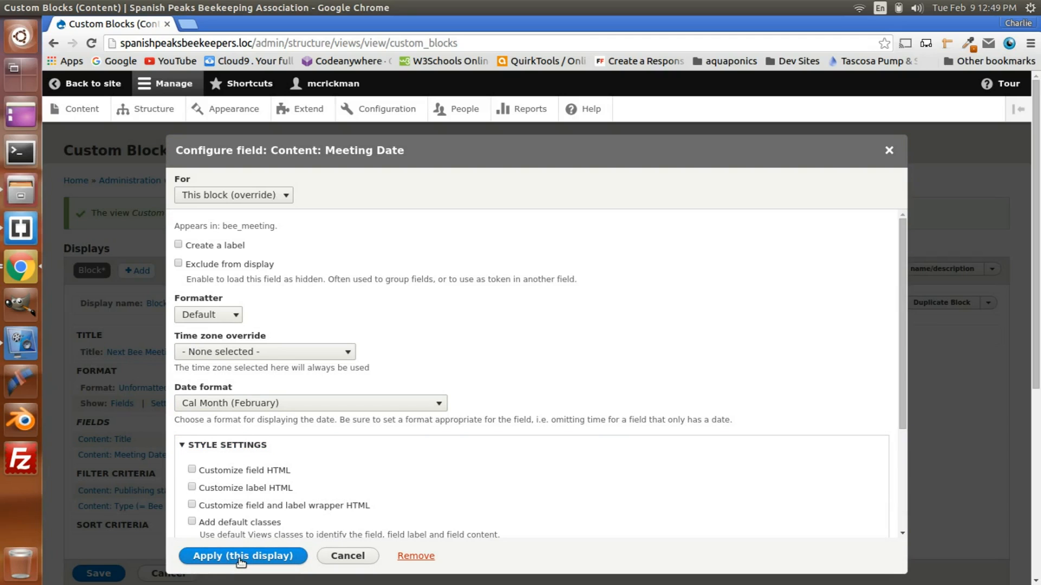
click(206, 447)
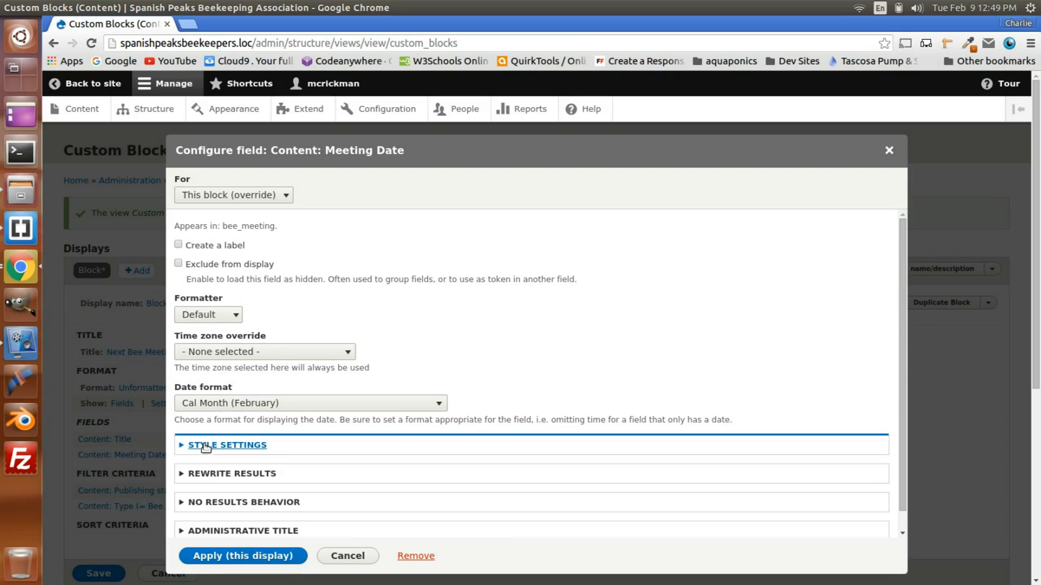
click(214, 475)
click(214, 475)
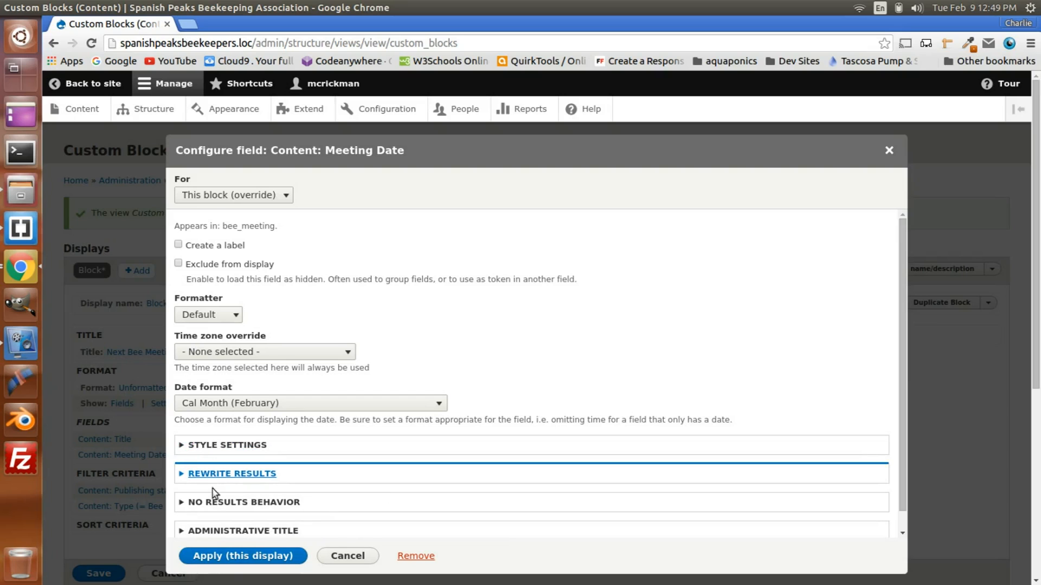
Step: Exclude the Meeting Date field from display and apply its configuration to this display
click(217, 264)
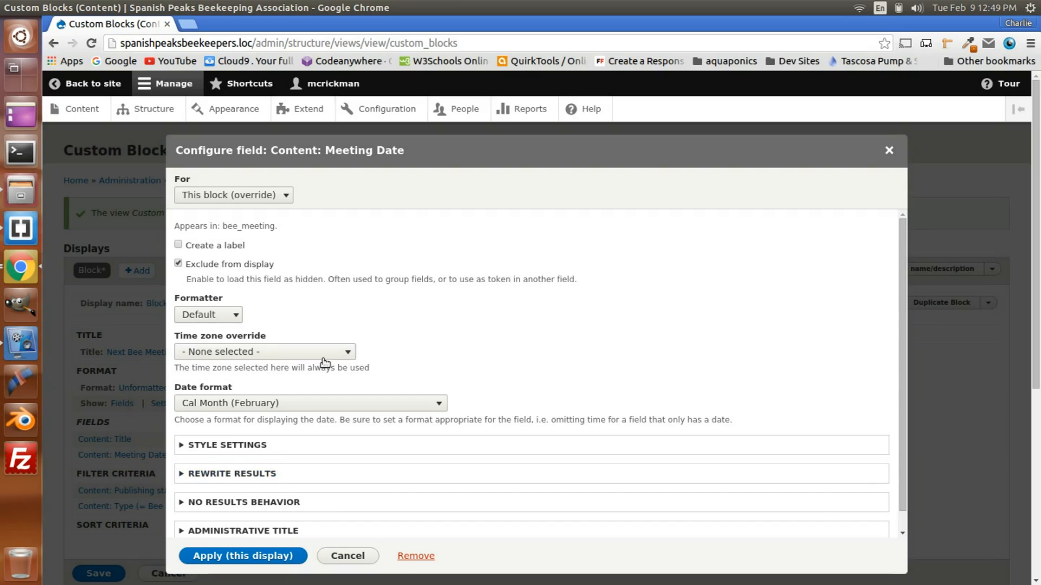
click(232, 532)
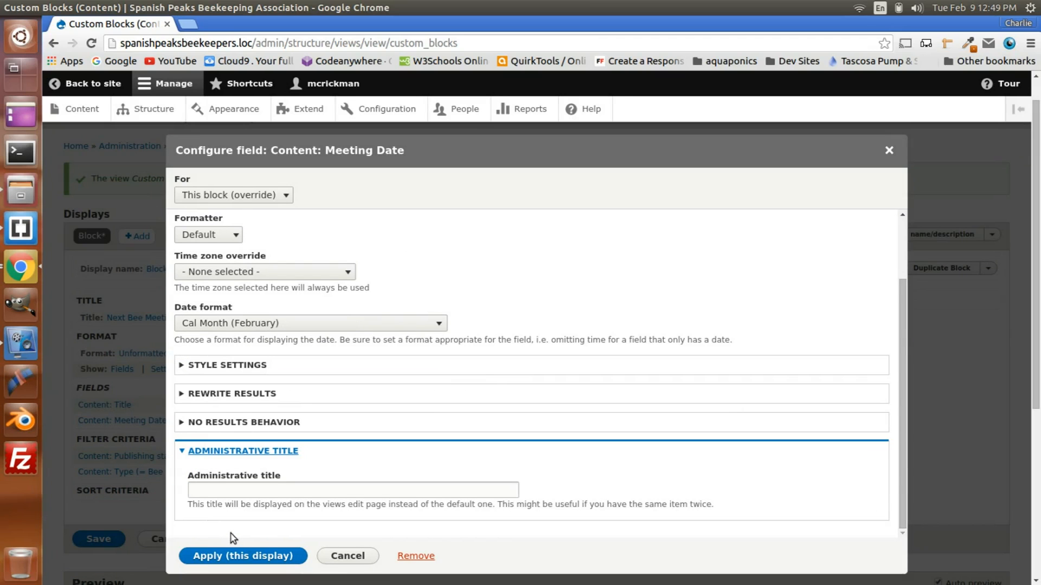
scroll(231, 534, up, 2)
scroll(238, 499, down, 2)
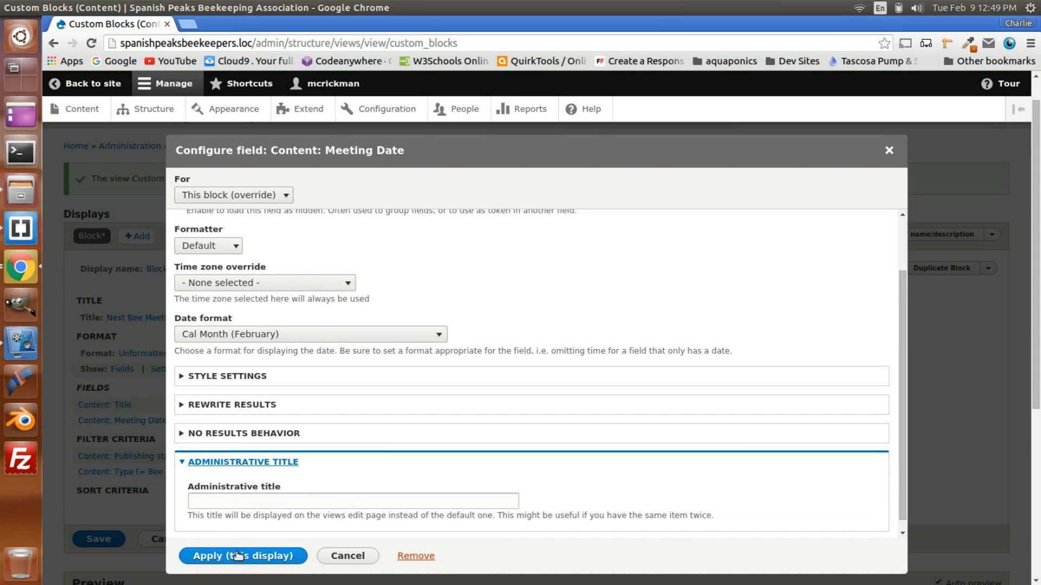
click(240, 557)
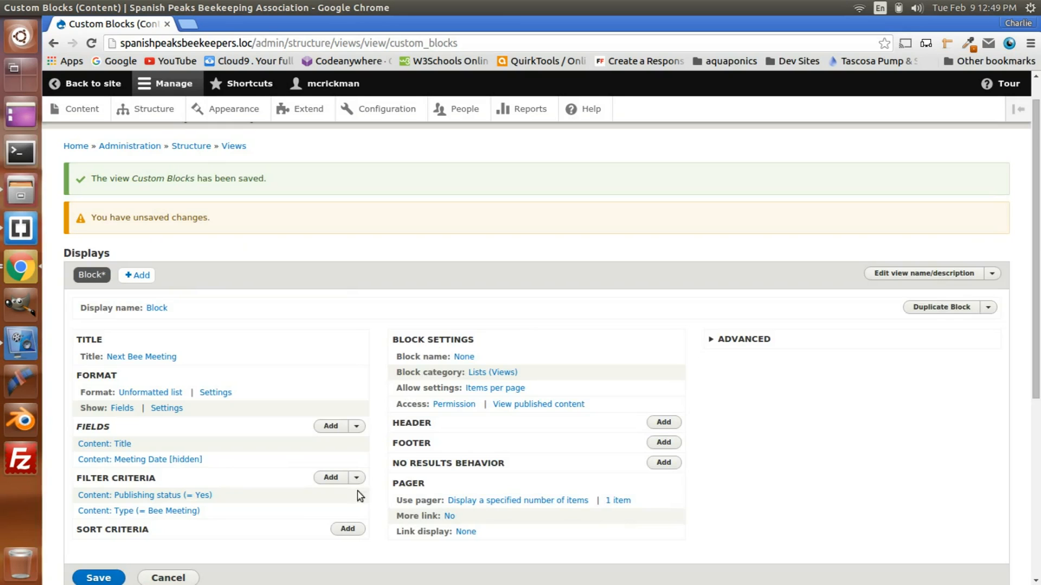
Step: Add a Meeting Date (field_meeting_date) filter criterion for all displays and close its configuration without entering a value
scroll(279, 453, down, 5)
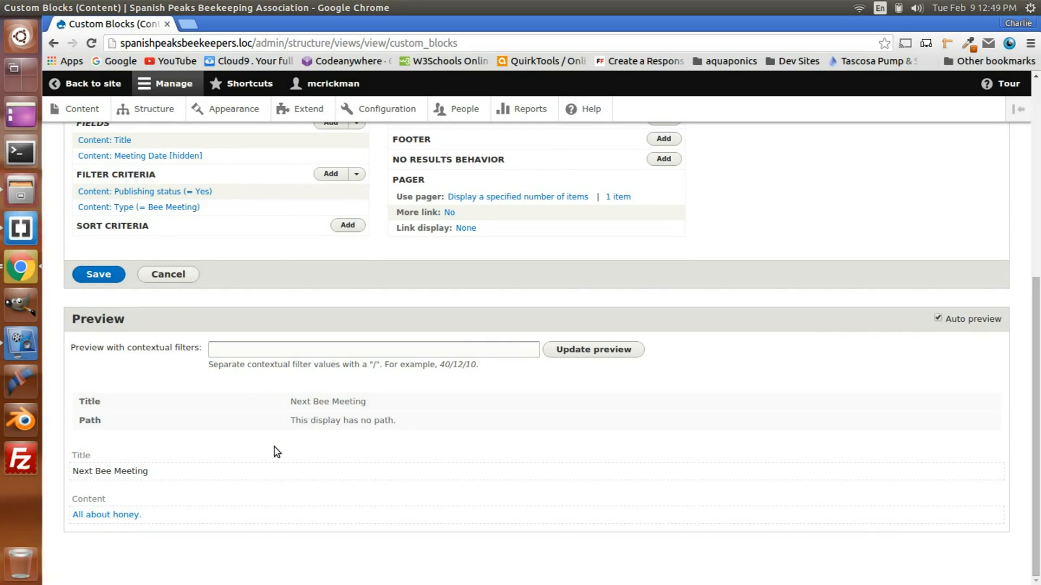
scroll(222, 494, up, 5)
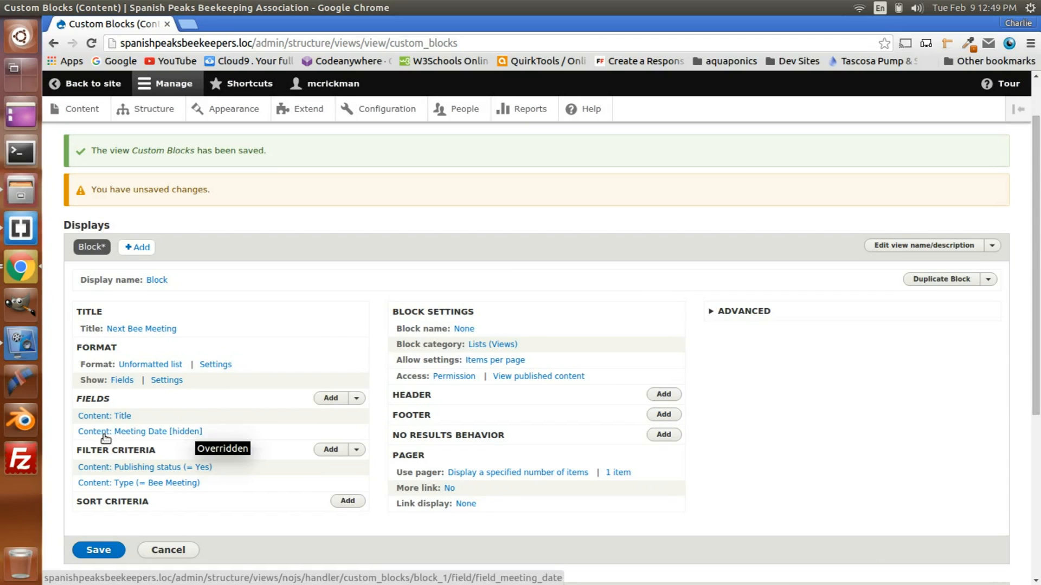
scroll(167, 548, down, 5)
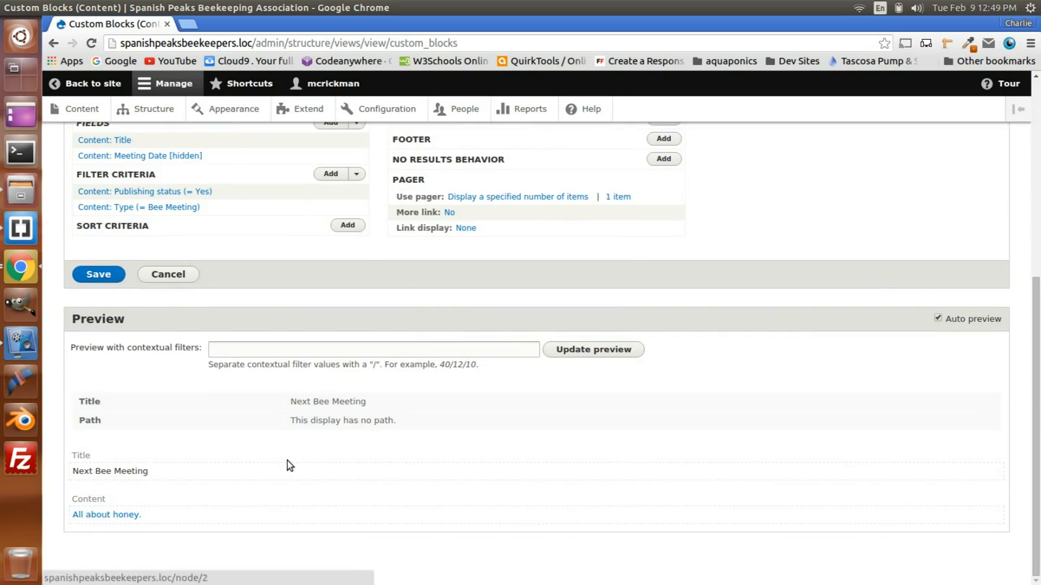
scroll(288, 464, up, 5)
scroll(240, 468, down, 1)
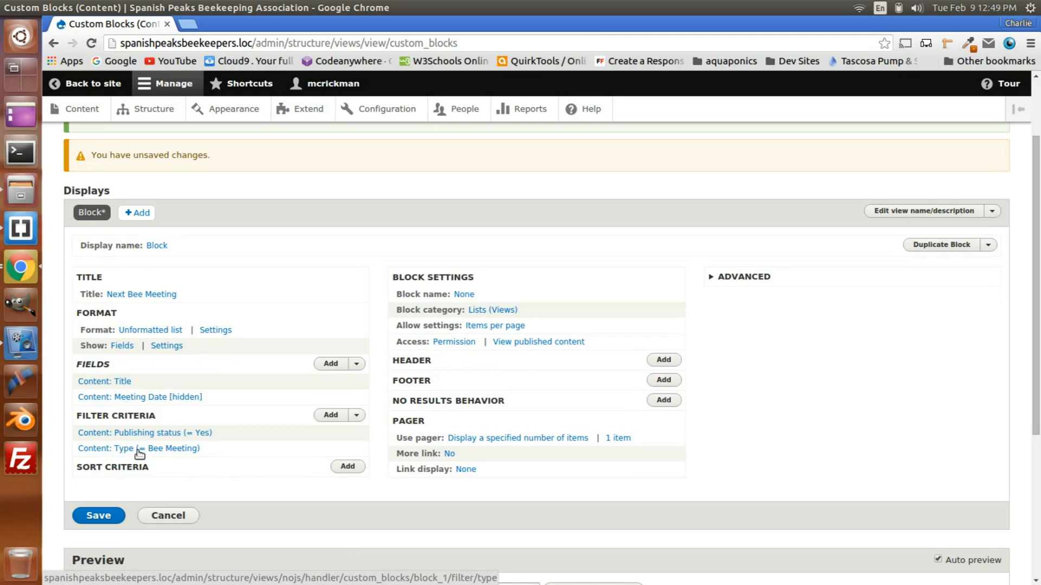
click(336, 416)
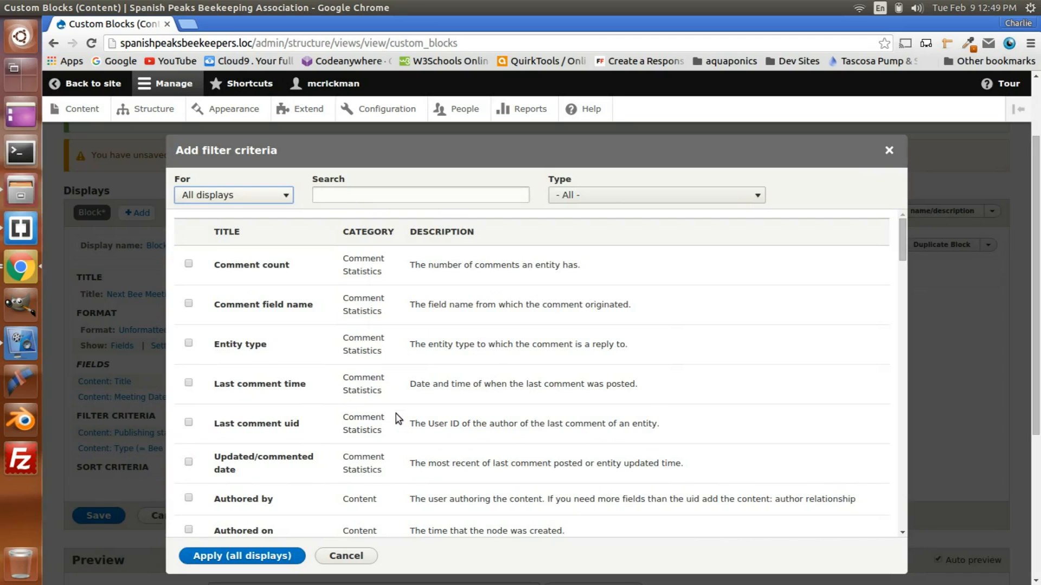
click(332, 197)
text(me)
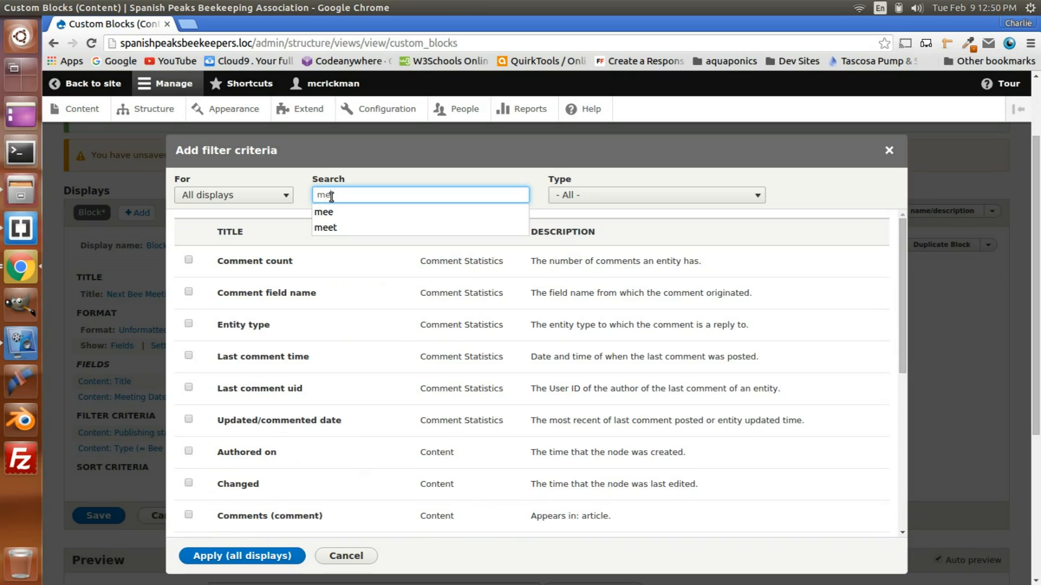
text(eting)
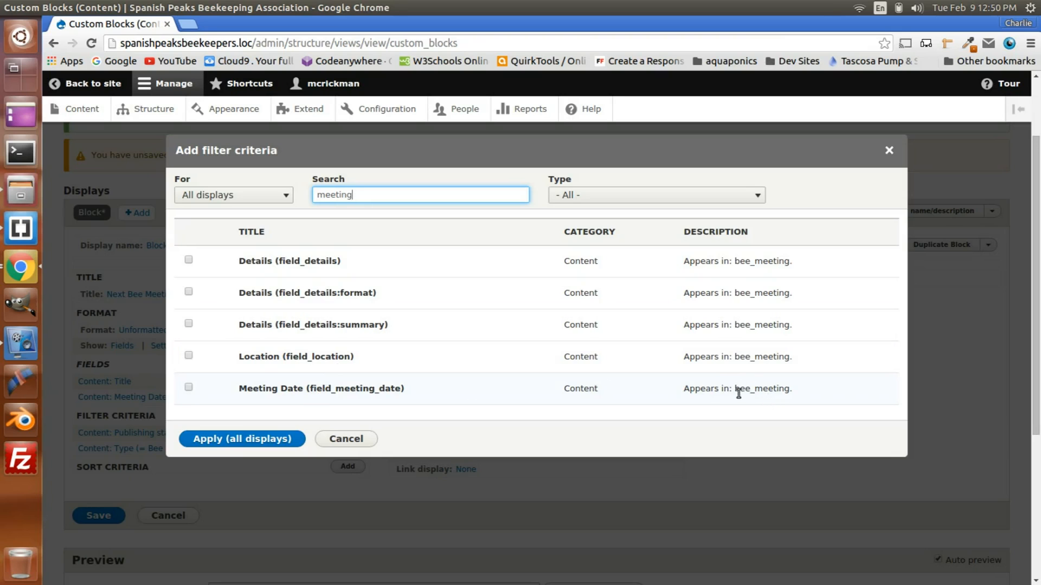
click(189, 387)
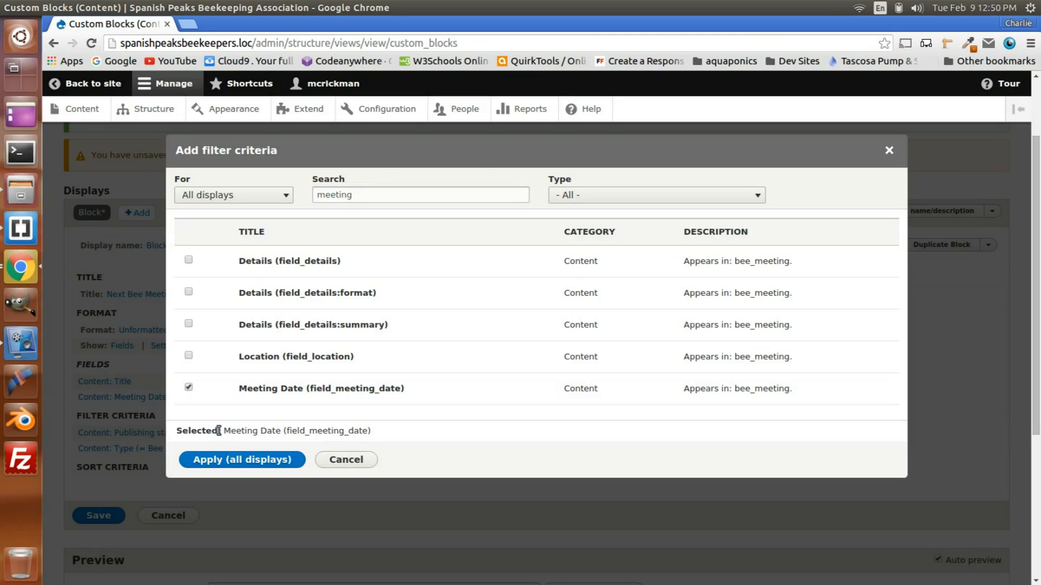
click(233, 461)
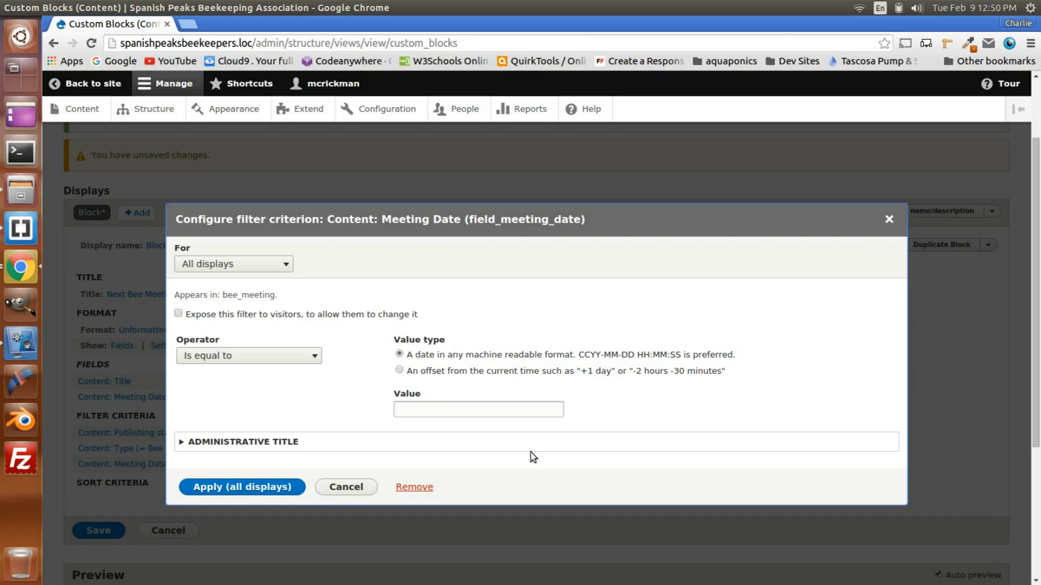
click(889, 220)
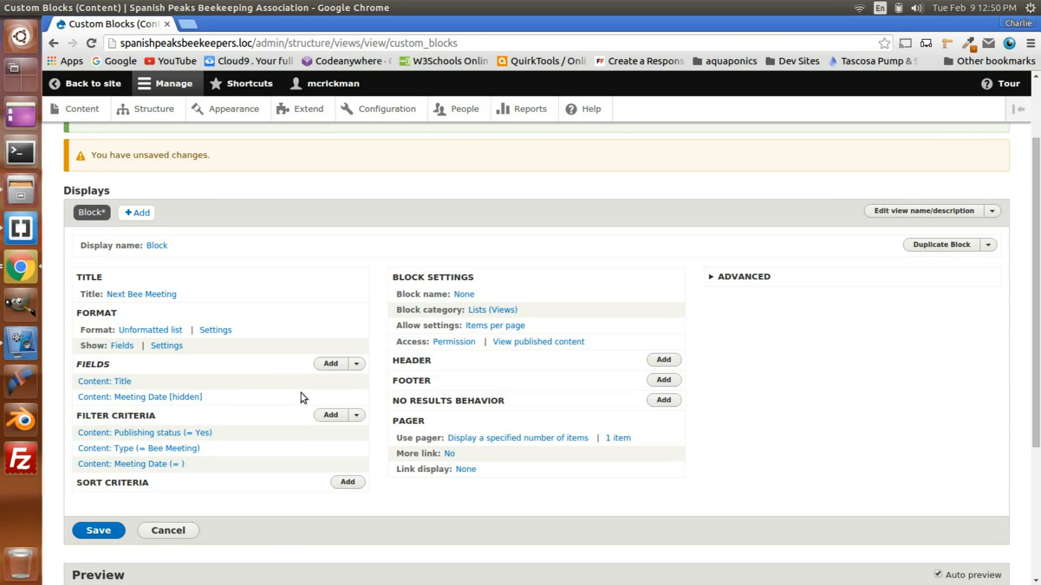
Step: Add a second Meeting Date field to this block's fields as an override, finding it with the search term "meeting"
click(330, 364)
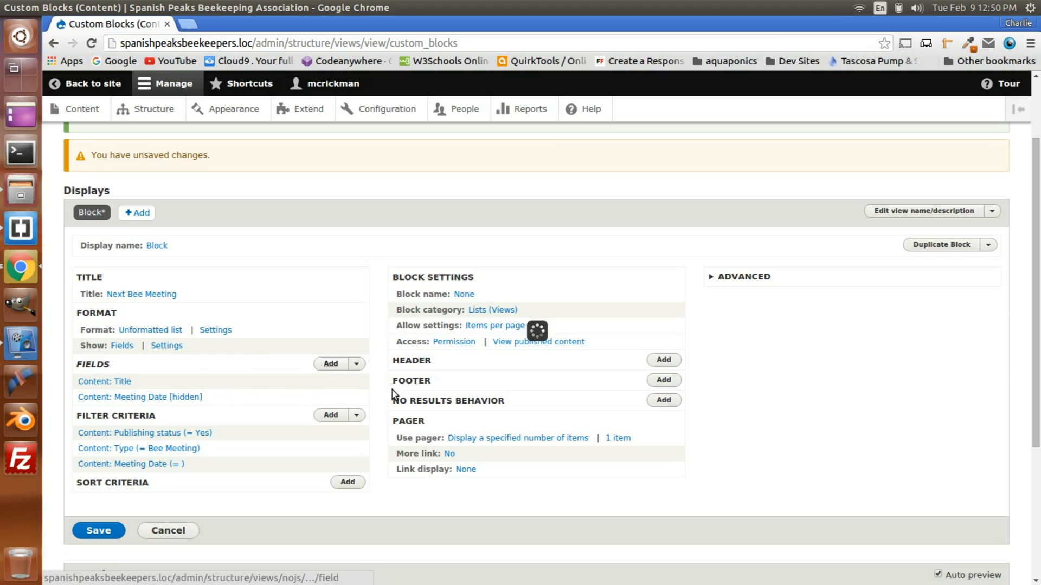
click(337, 193)
text(meeting)
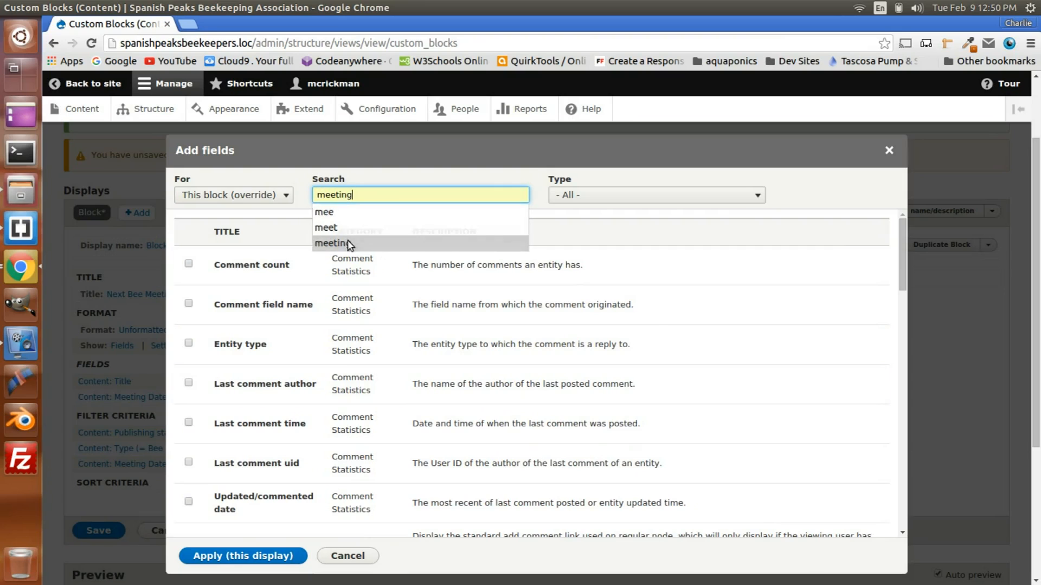
click(331, 243)
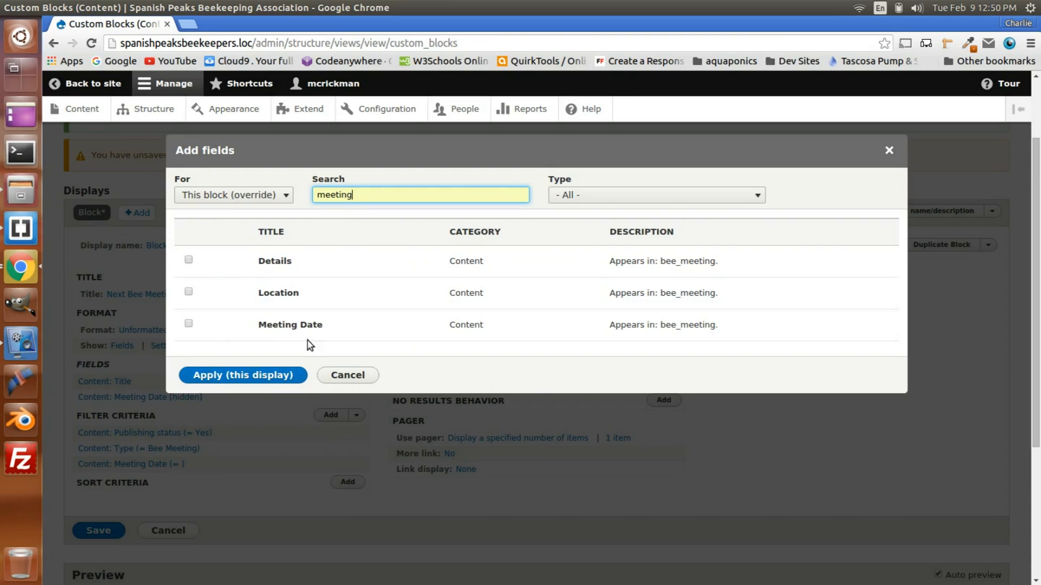
click(189, 324)
click(238, 397)
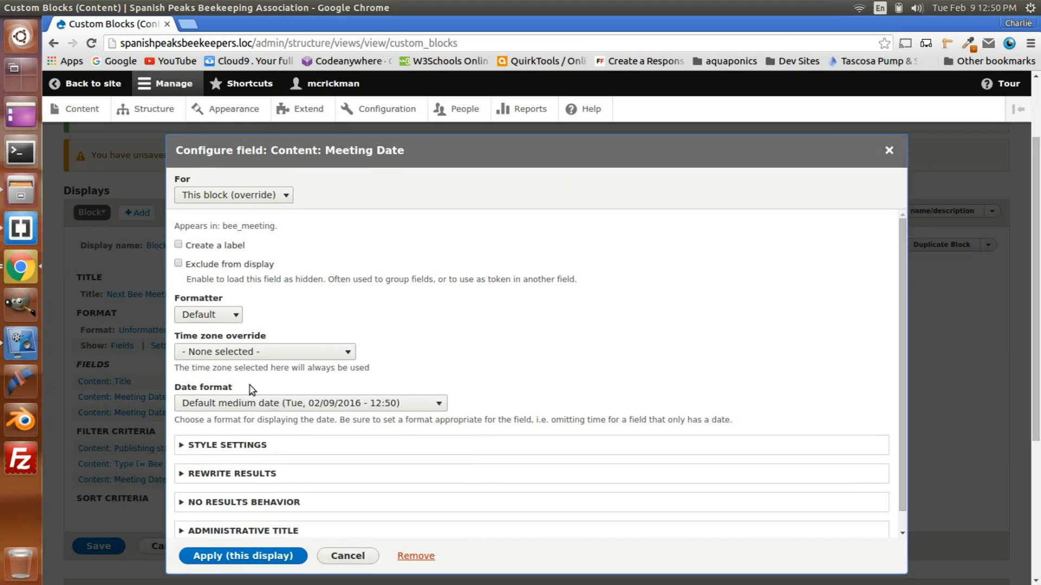
Step: Set the second Meeting Date field's date format to Cal Day and exclude the field from display
click(247, 409)
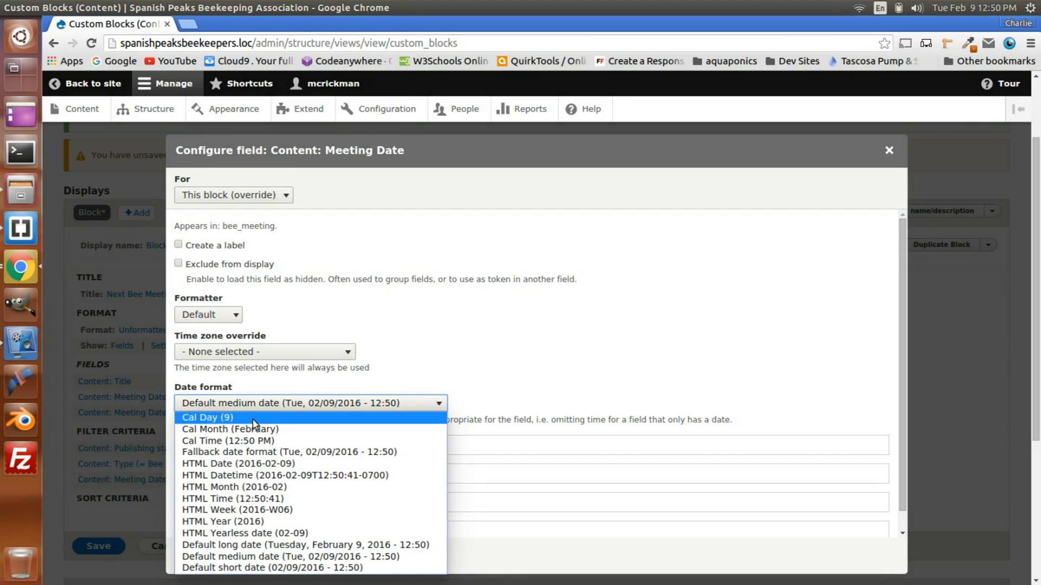
click(254, 417)
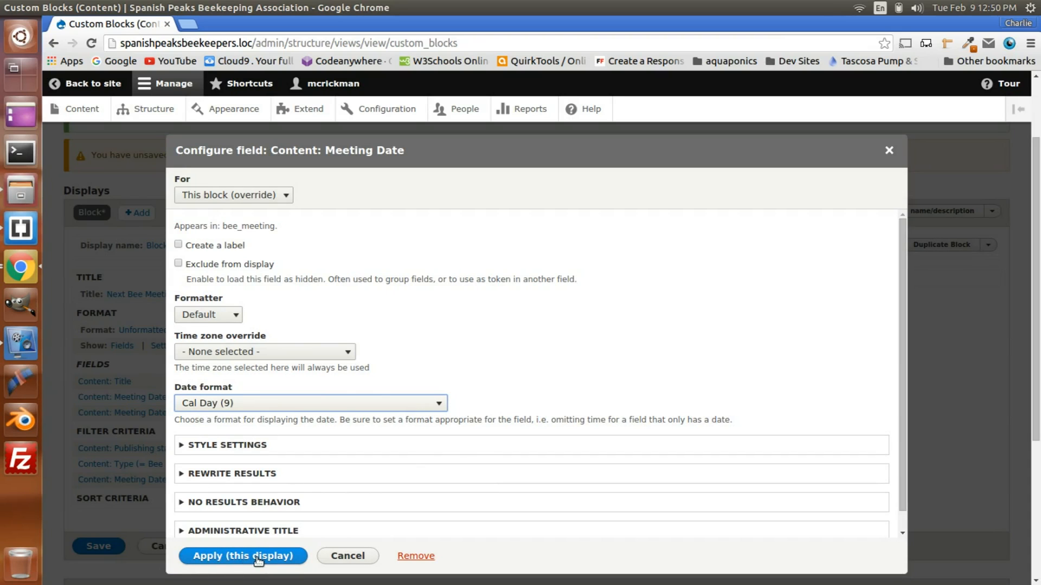
click(230, 270)
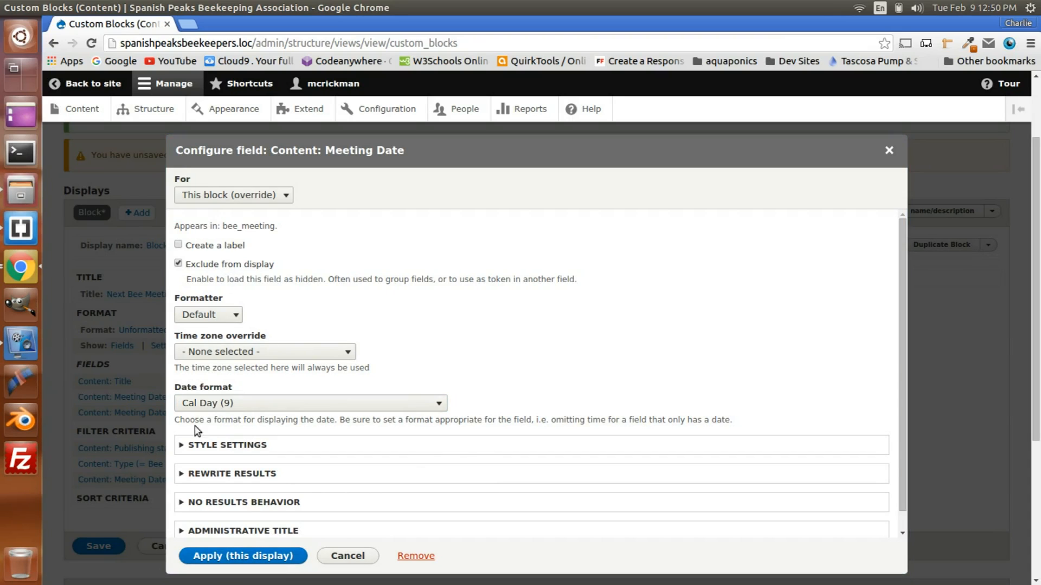
Step: Turn off the default classes in the Cal Day field's style settings and apply the configuration to this display
click(194, 446)
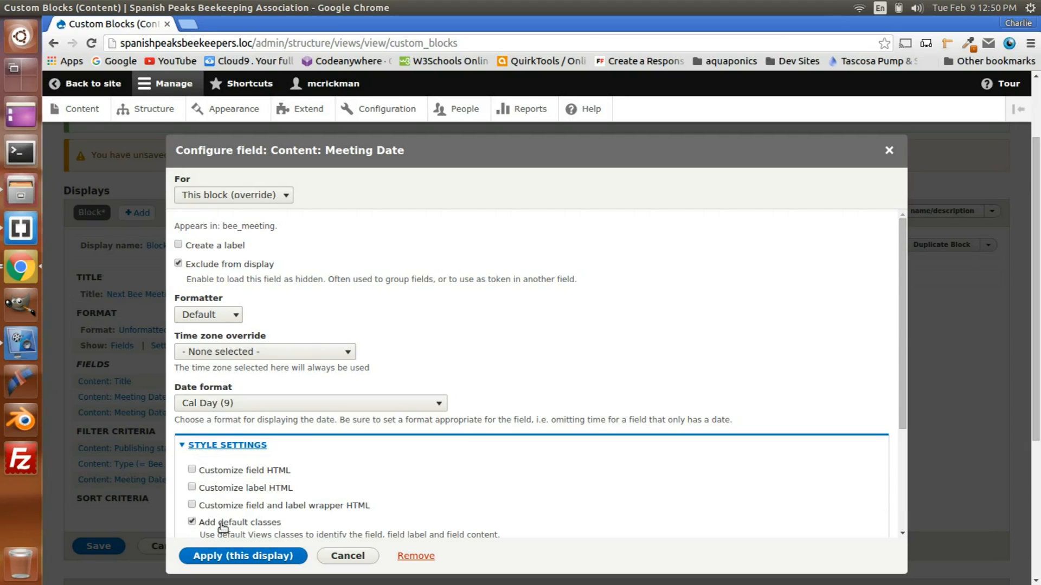
scroll(296, 547, down, 2)
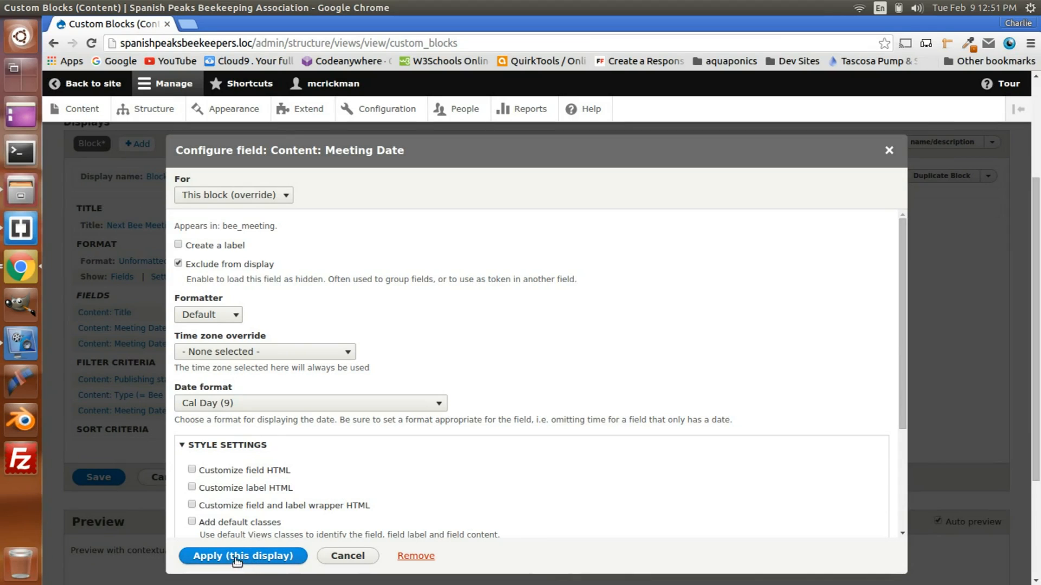
scroll(331, 494, down, 5)
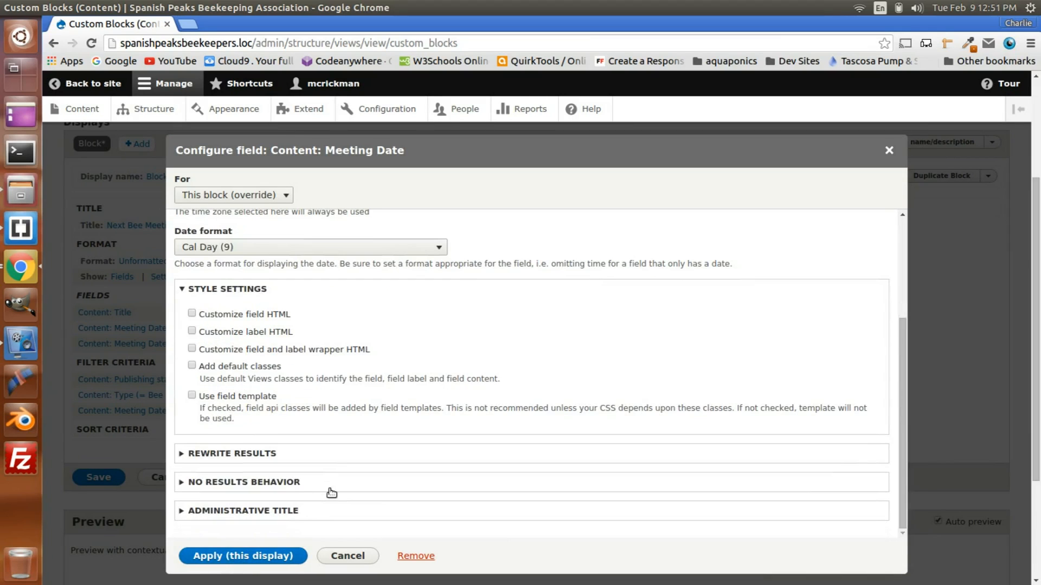
click(233, 557)
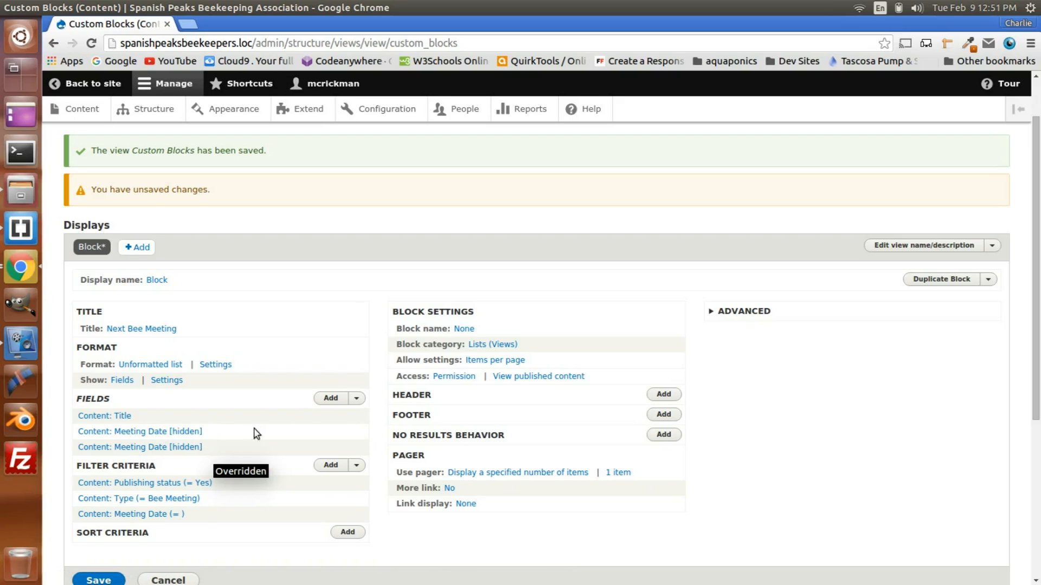
Step: Add a third Meeting Date field to this block's fields as an override, finding it with the search term "meeting"
click(331, 400)
click(358, 198)
text(meeting)
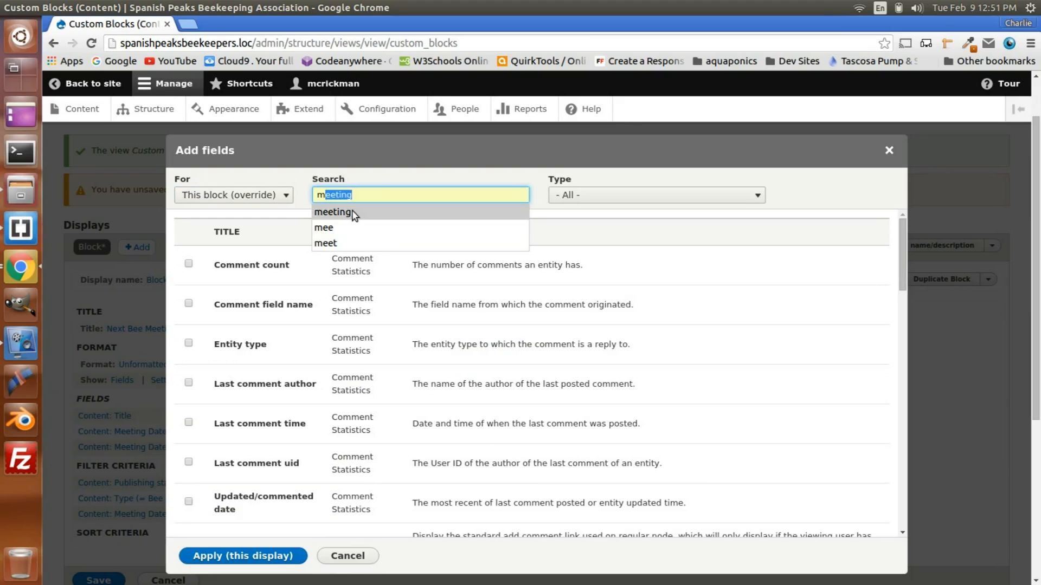
click(352, 212)
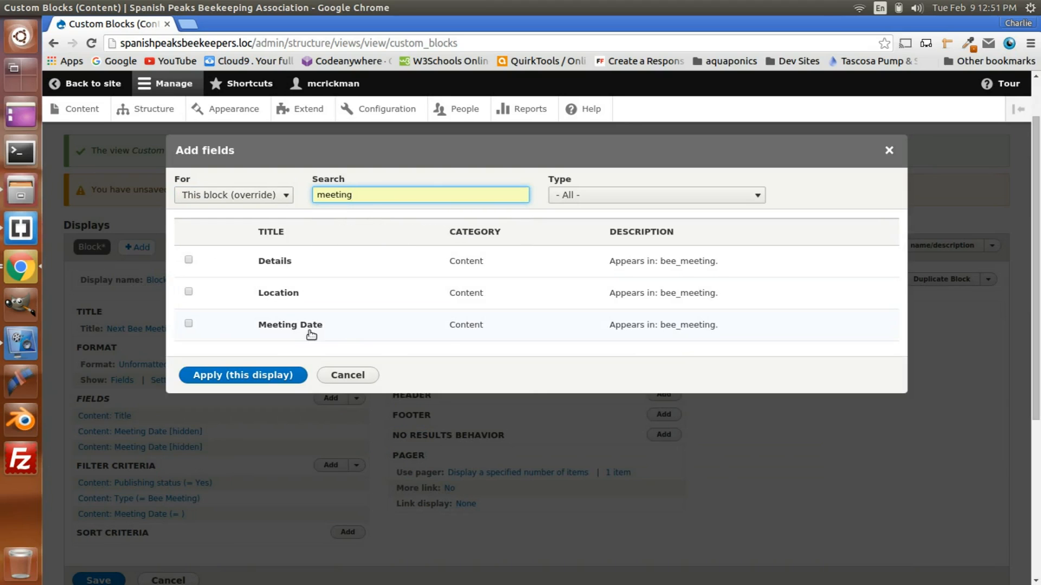
click(188, 324)
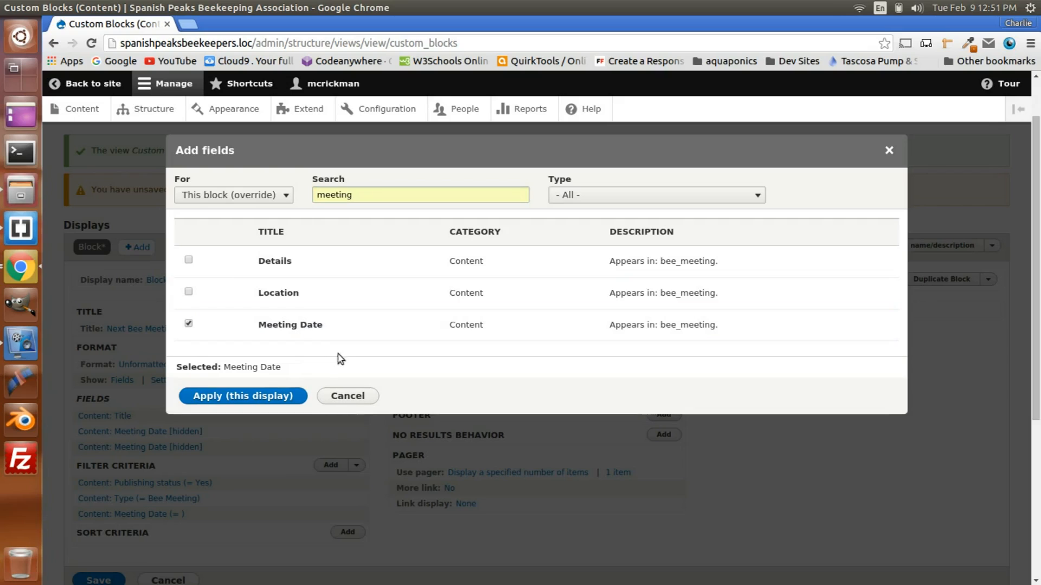
click(238, 397)
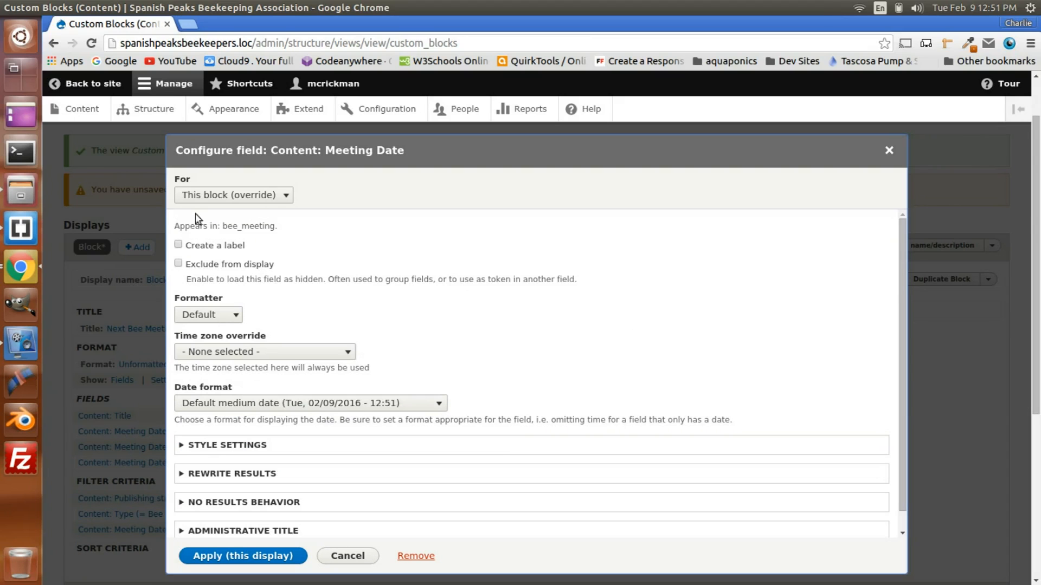
Step: Set the third Meeting Date field's date format to Cal Time and exclude the field from display
click(255, 402)
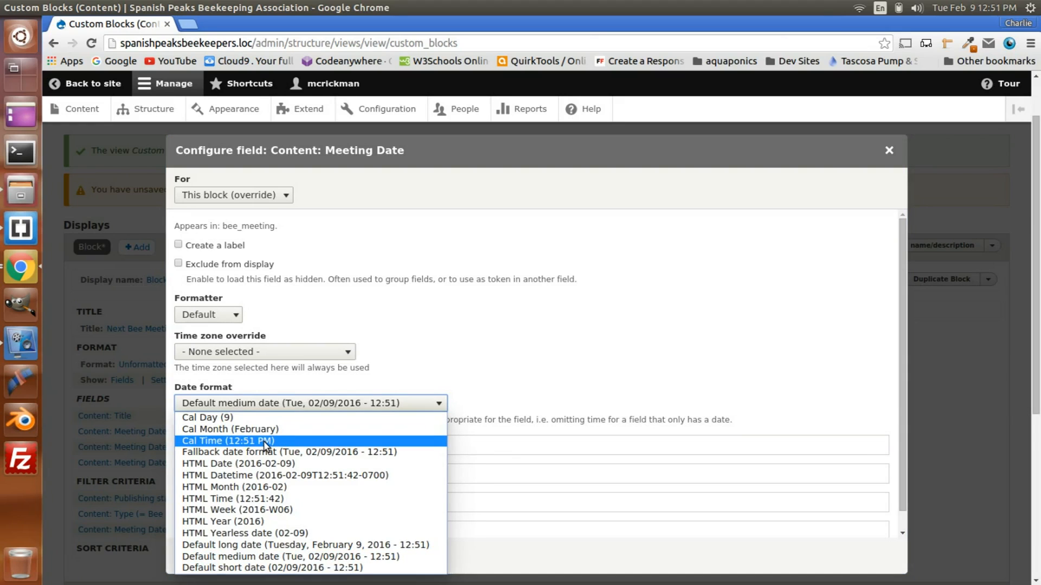
click(267, 443)
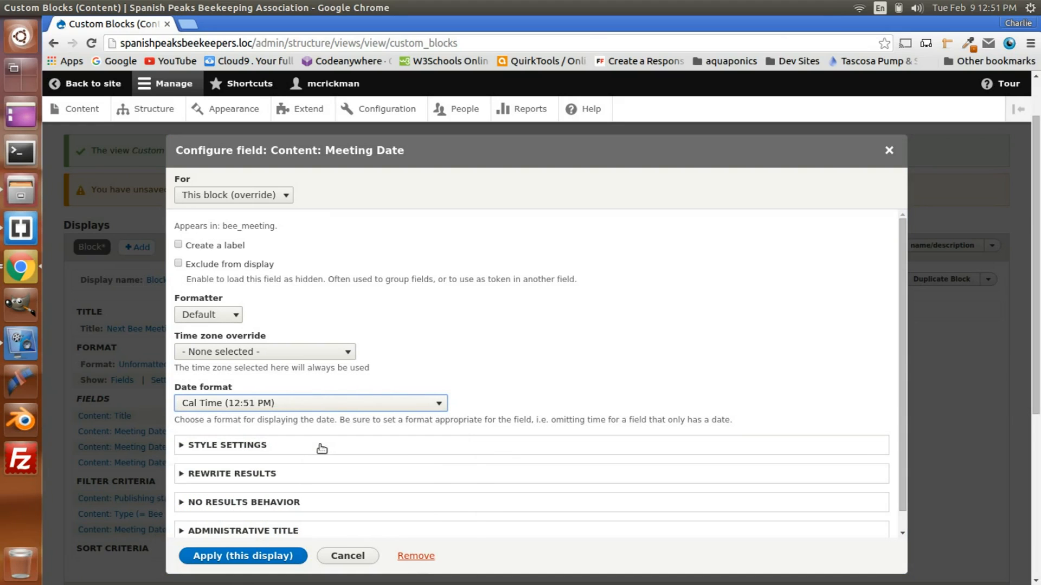
click(221, 265)
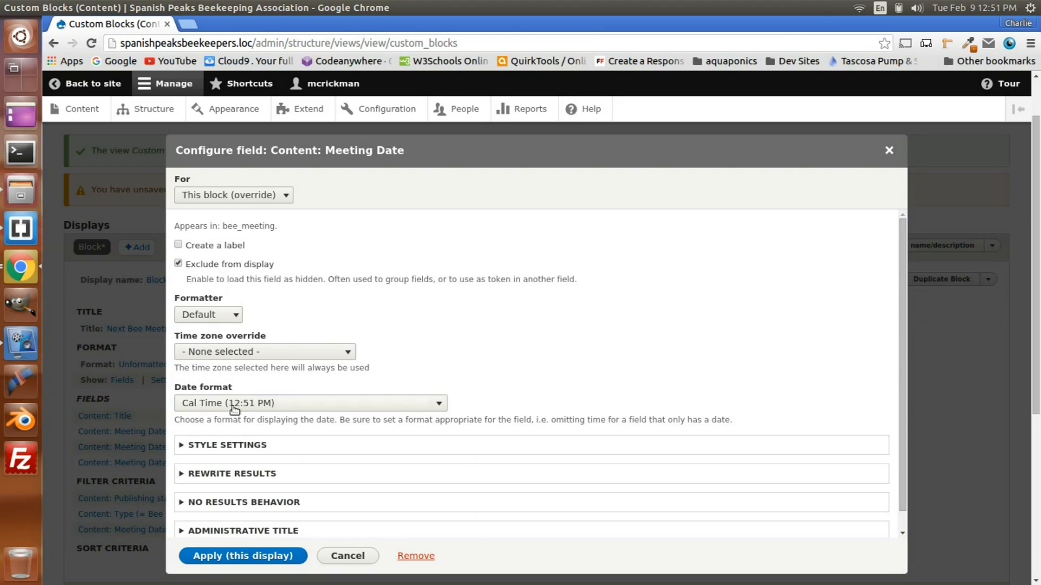
Step: Turn off the default classes in the Cal Time field's style settings and apply the configuration to this display
click(218, 446)
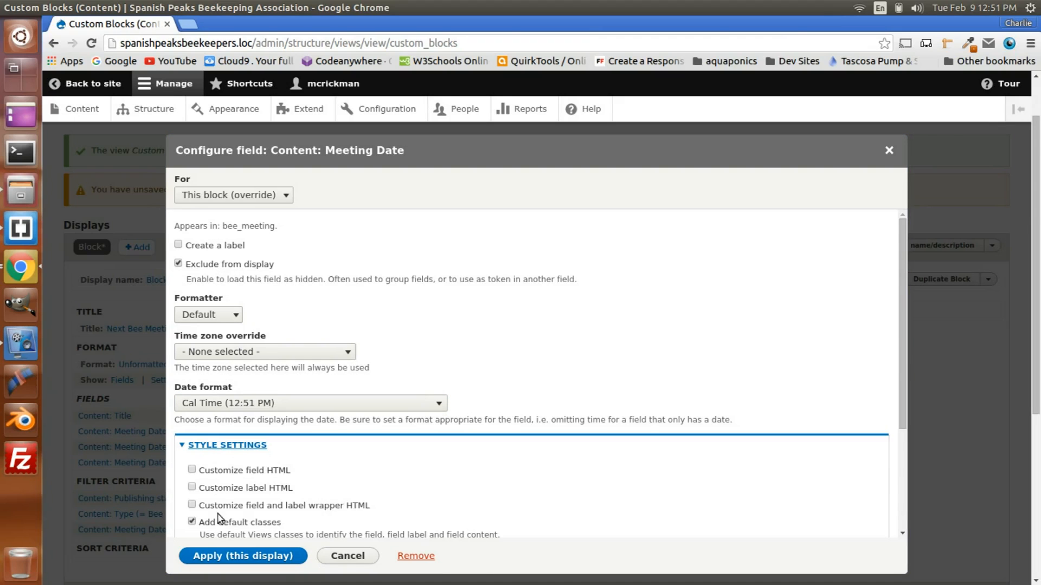
click(219, 524)
scroll(344, 488, down, 2)
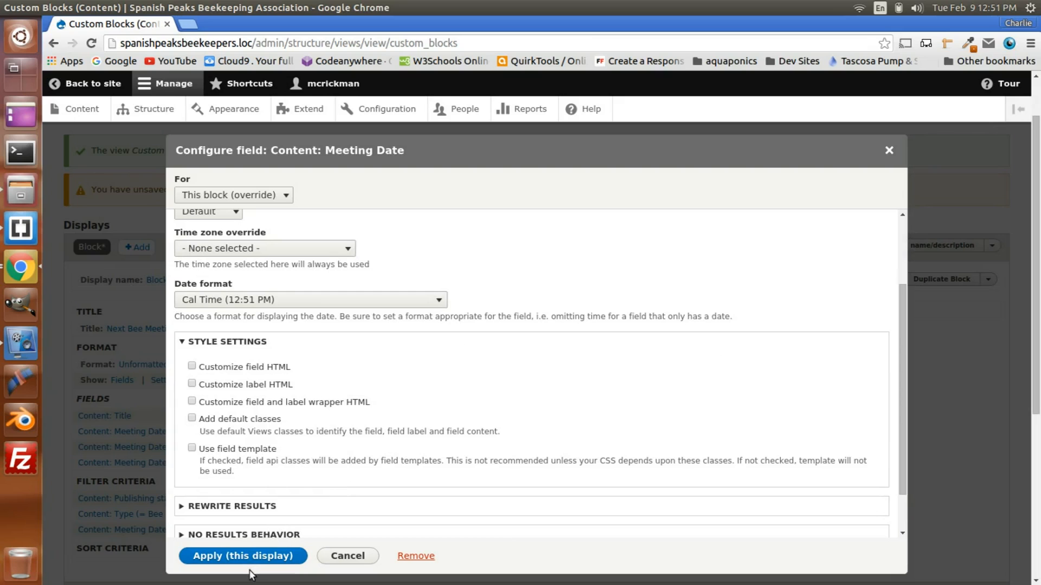
scroll(288, 466, down, 2)
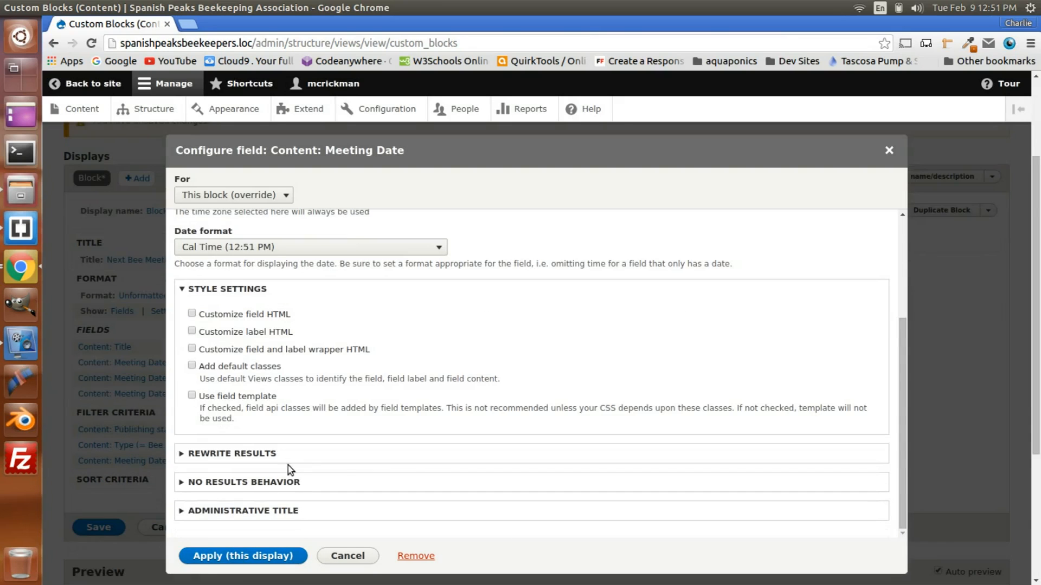
click(202, 561)
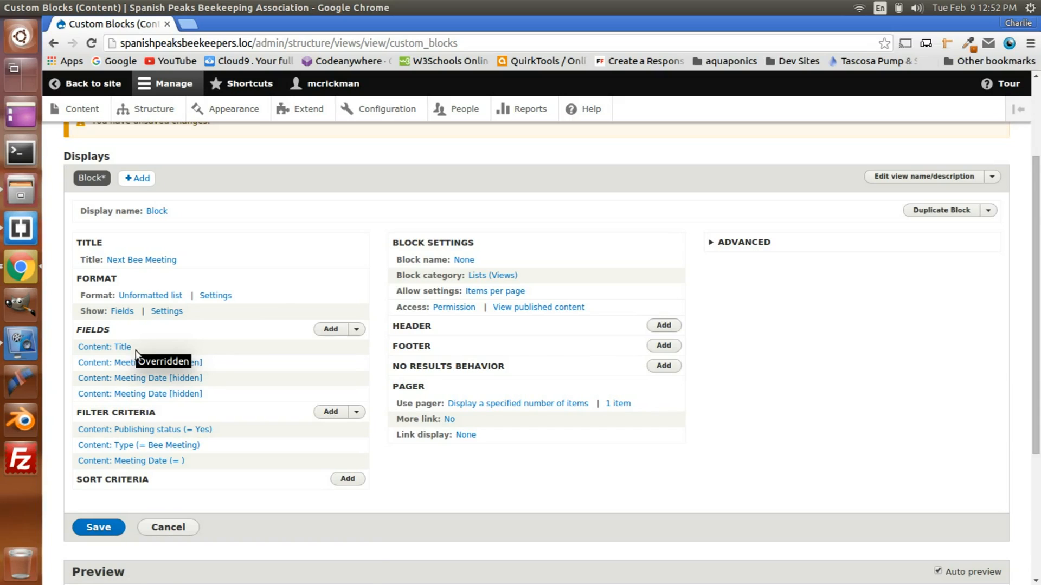
Step: Rearrange the block's fields so that Content: Title comes after the three Meeting Date fields
click(356, 331)
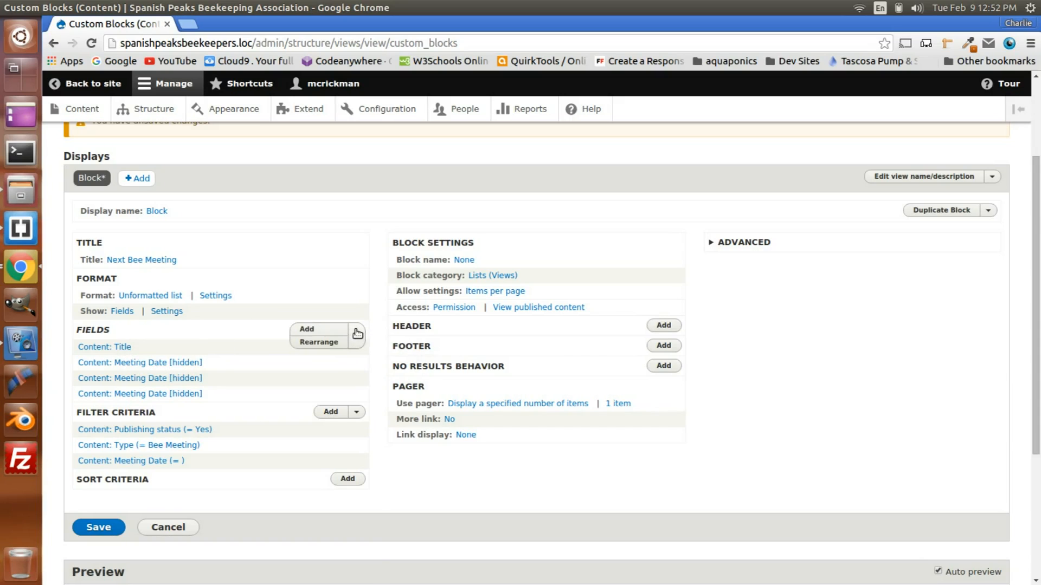
click(327, 342)
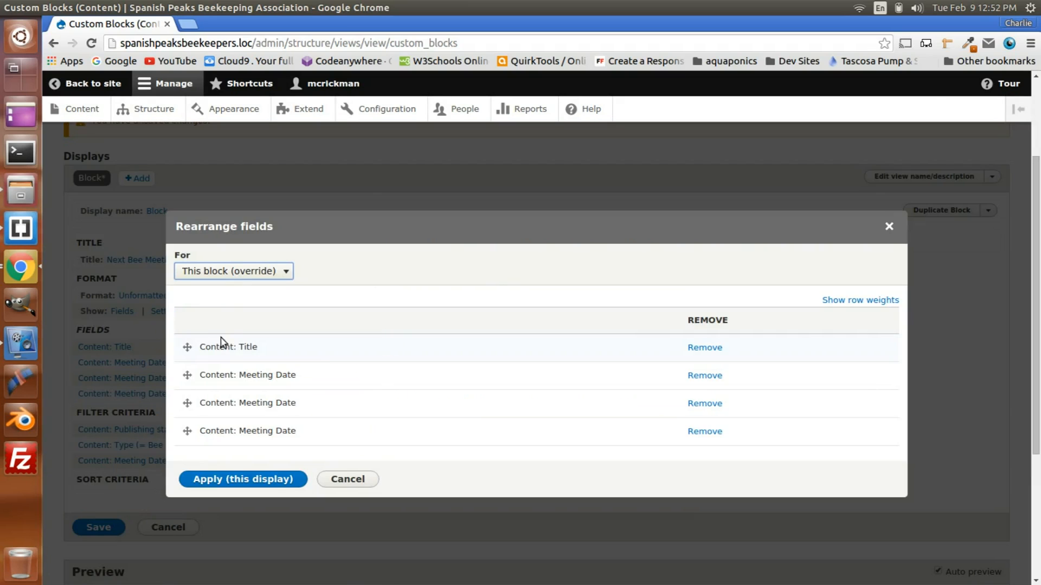
drag(187, 347, 186, 444)
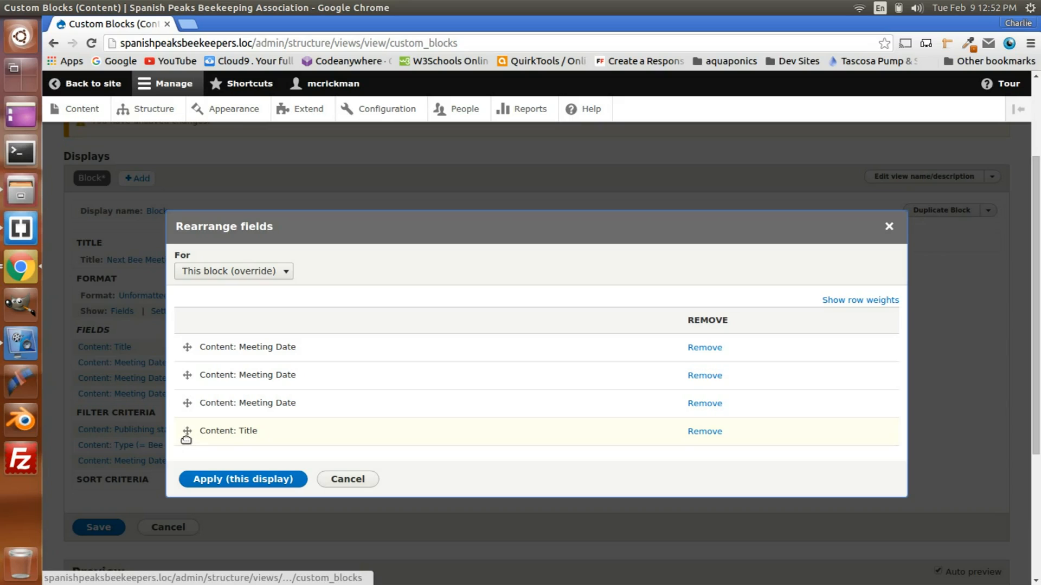
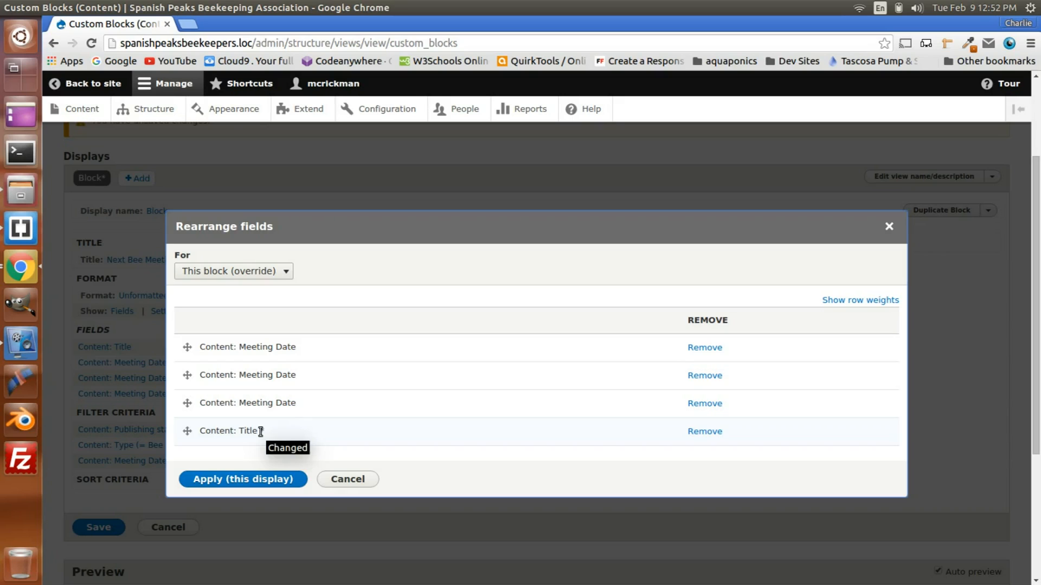
Step: Apply the new field order to this display and save the Custom Blocks view
click(229, 480)
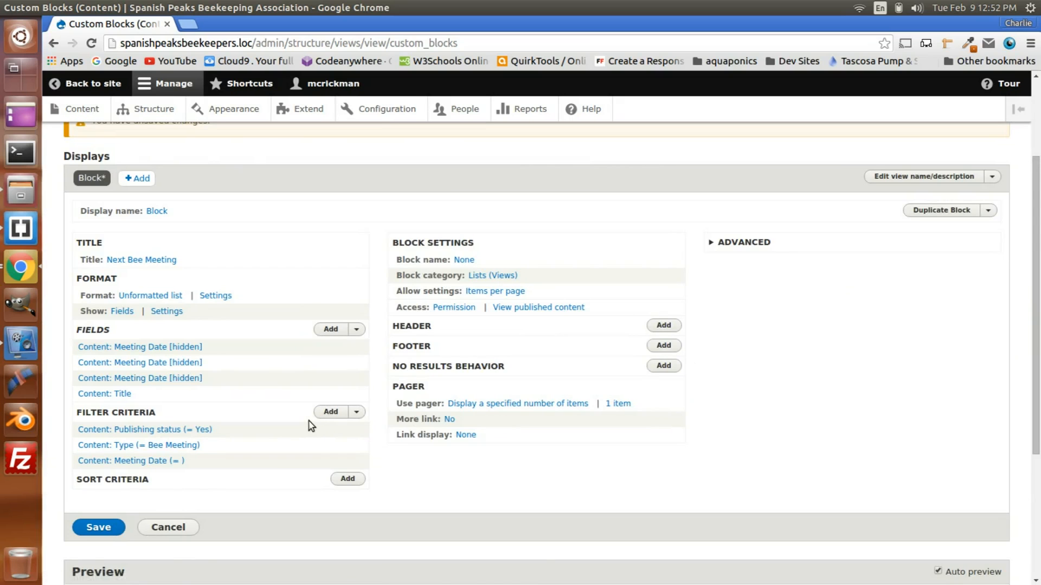
scroll(309, 422, down, 2)
scroll(130, 422, down, 4)
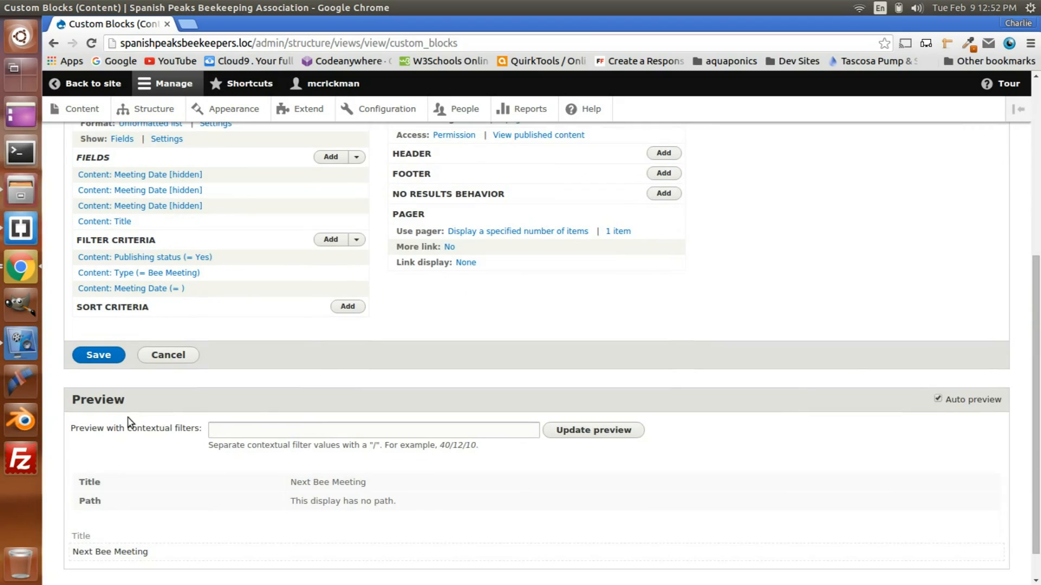
scroll(116, 496, up, 5)
click(109, 491)
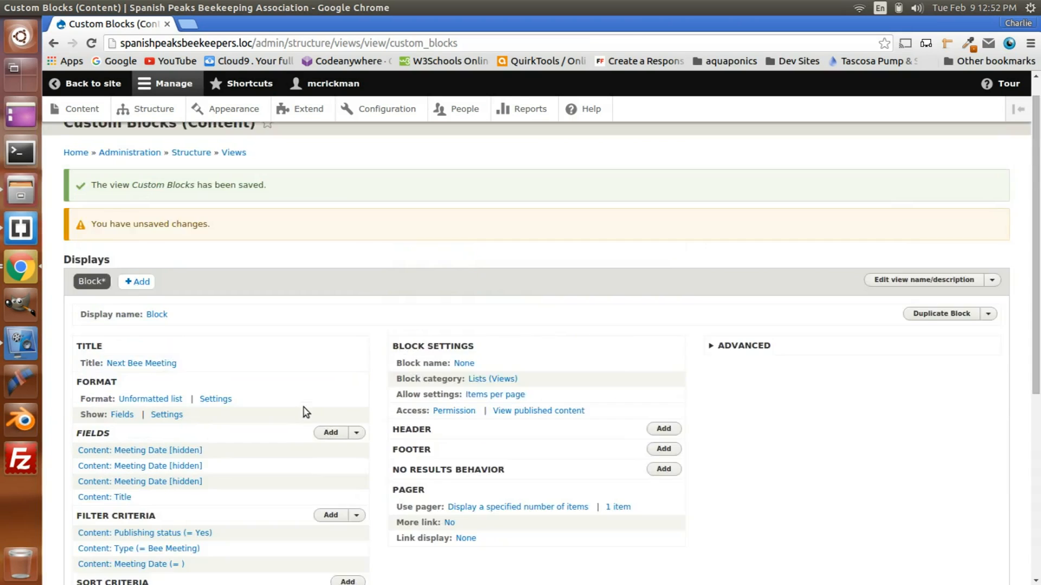
Step: Add the Location field to this block's fields as an override, finding it with the search term "lo"
scroll(283, 413, down, 4)
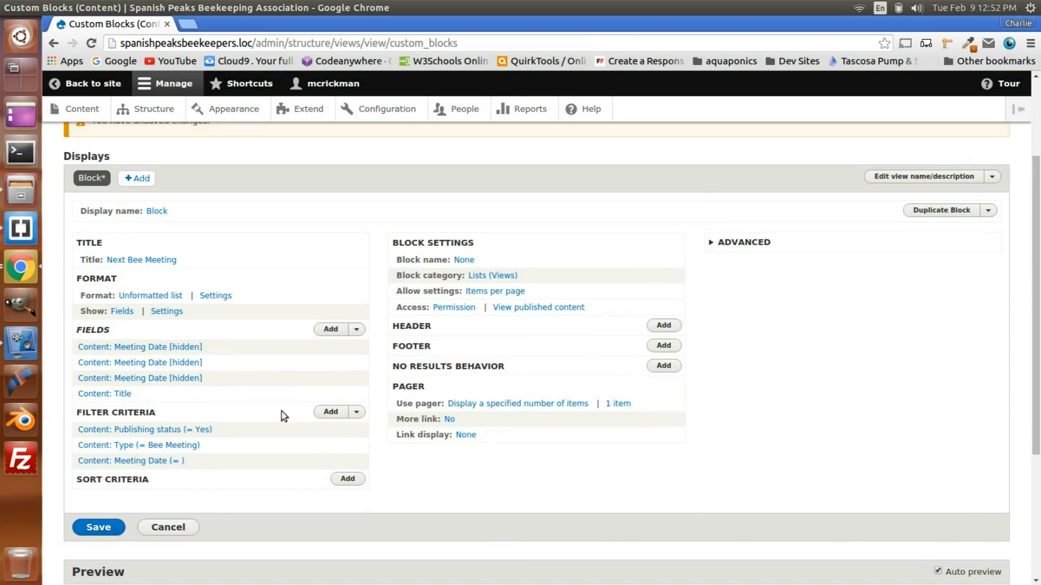
click(333, 329)
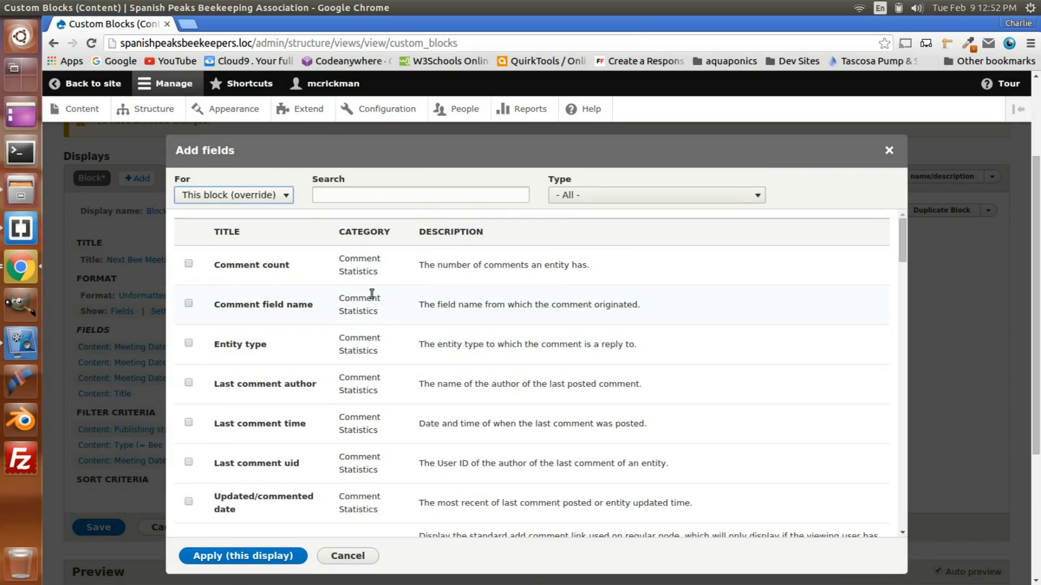
click(336, 195)
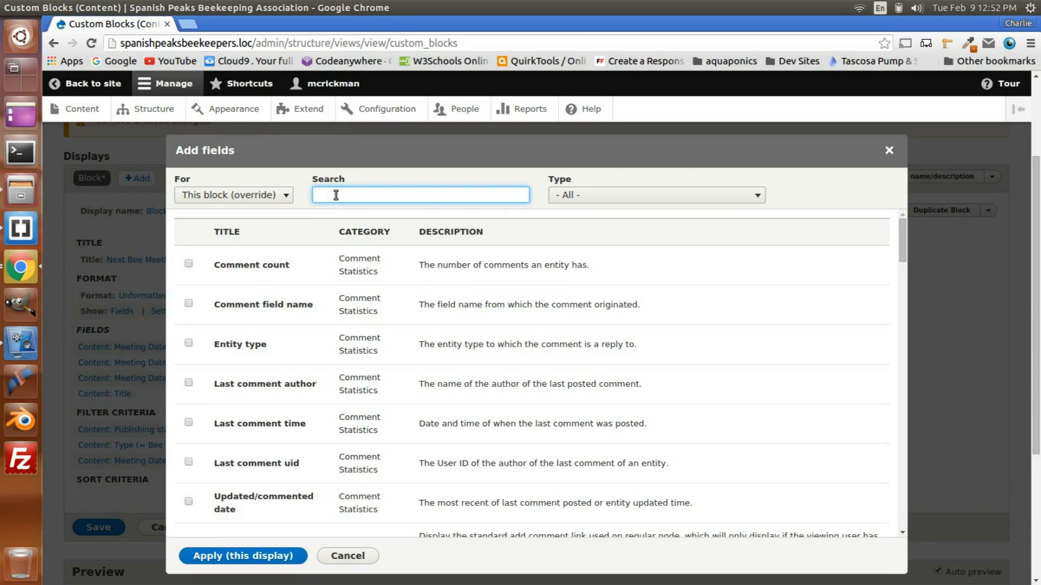
text(lo)
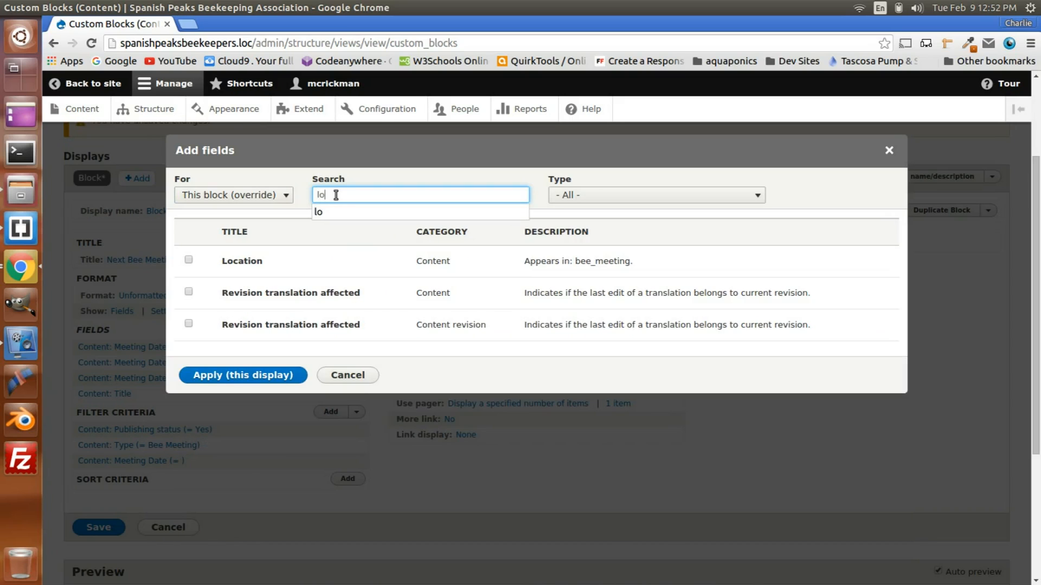
click(188, 259)
click(239, 399)
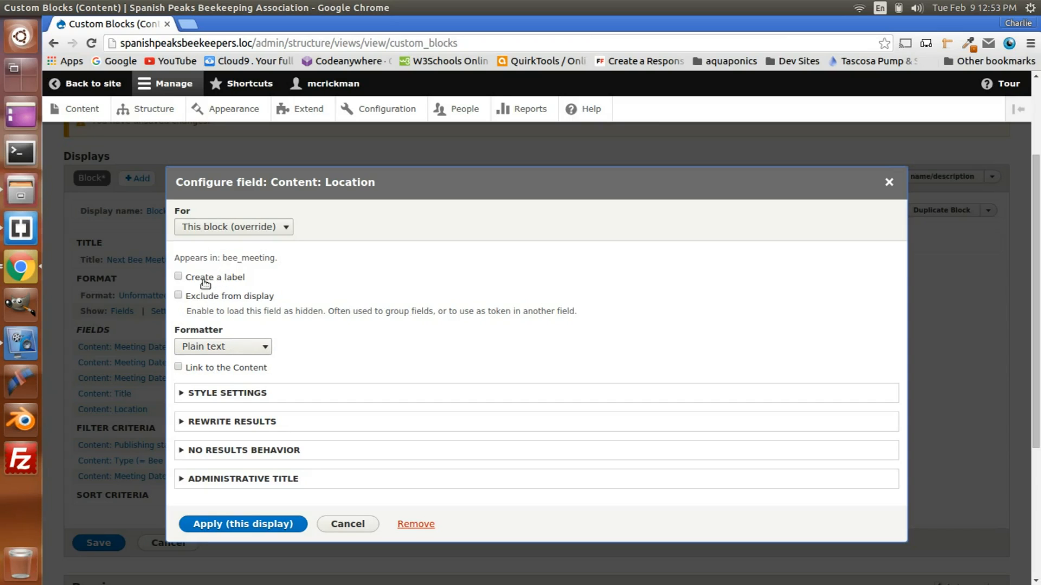
Step: Turn off the default classes in the Location field's style settings
click(200, 397)
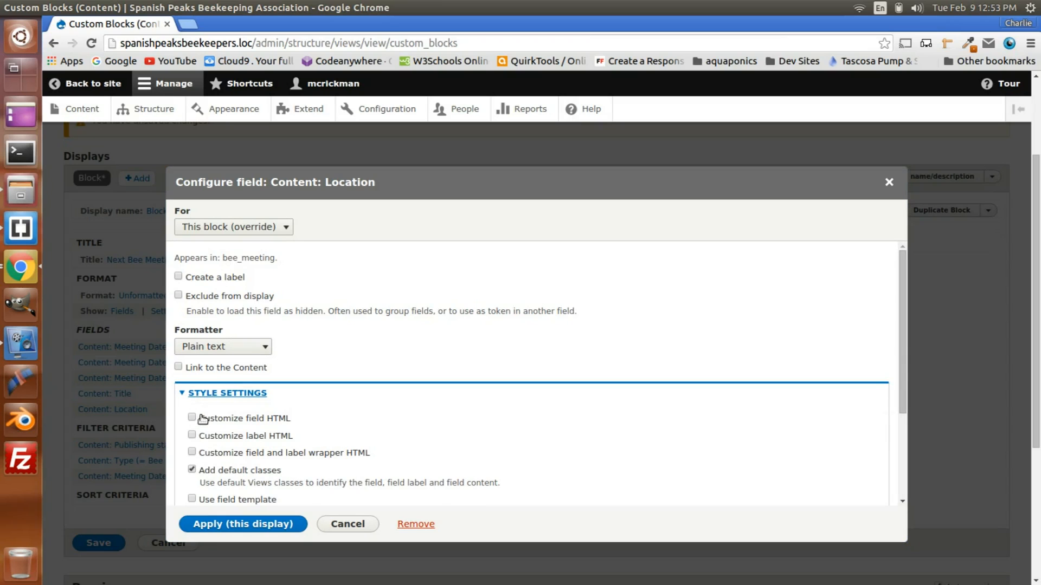
click(206, 470)
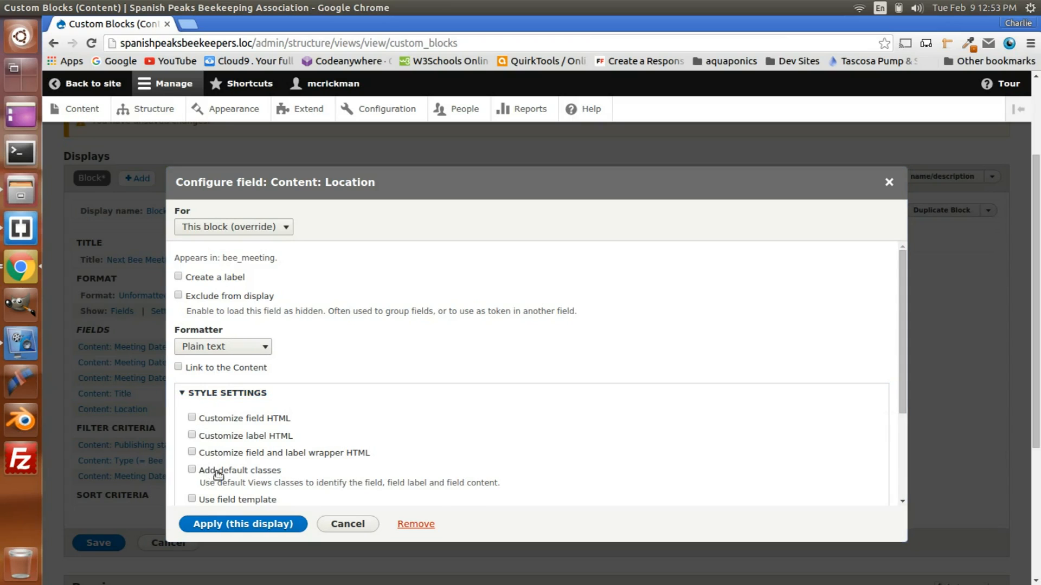
click(238, 396)
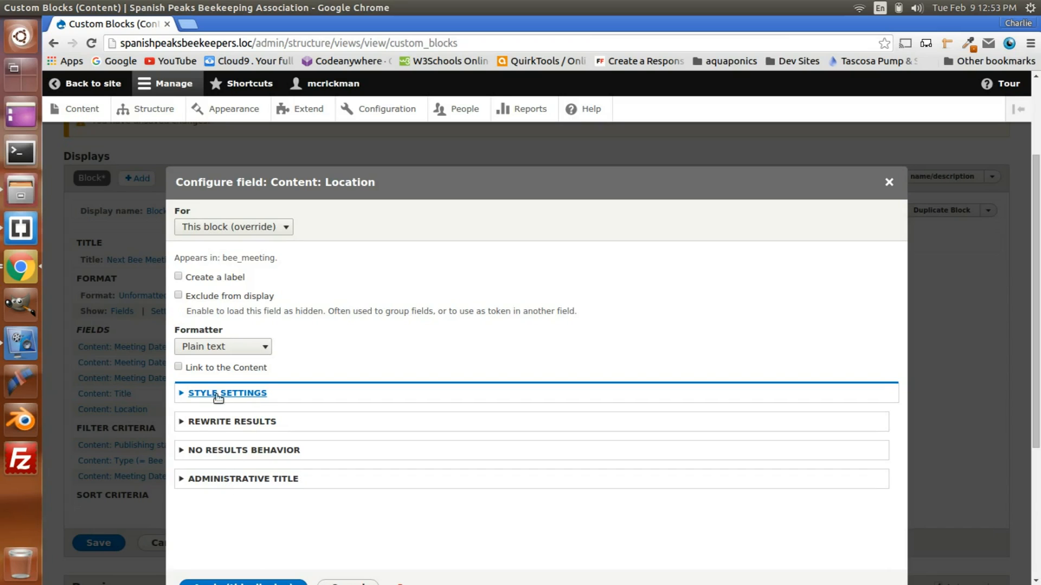
Step: Enable overriding the Location field's output with custom text in its rewrite results settings
click(229, 423)
scroll(383, 418, down, 1)
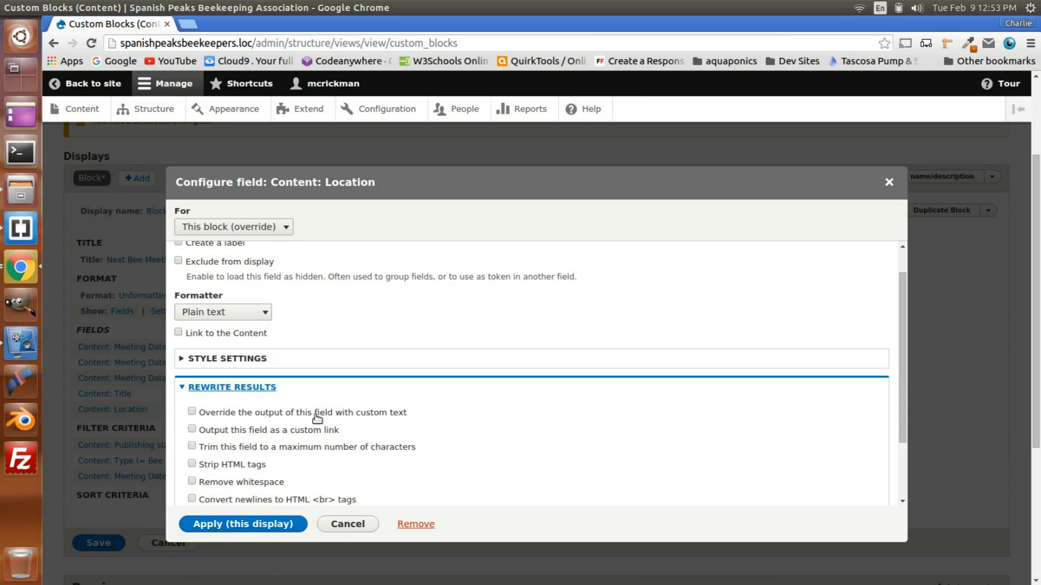
click(192, 412)
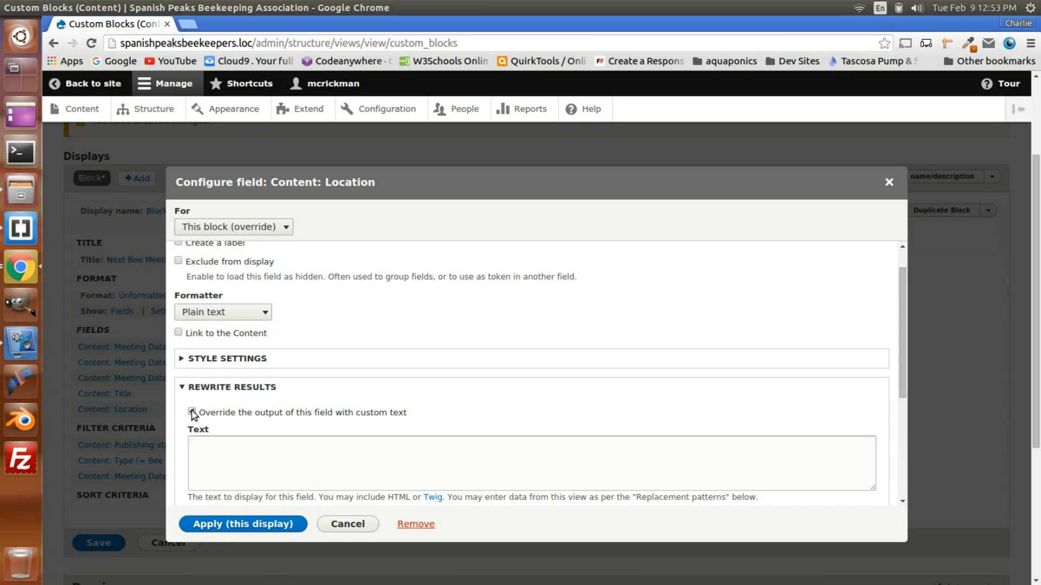
scroll(383, 422, down, 3)
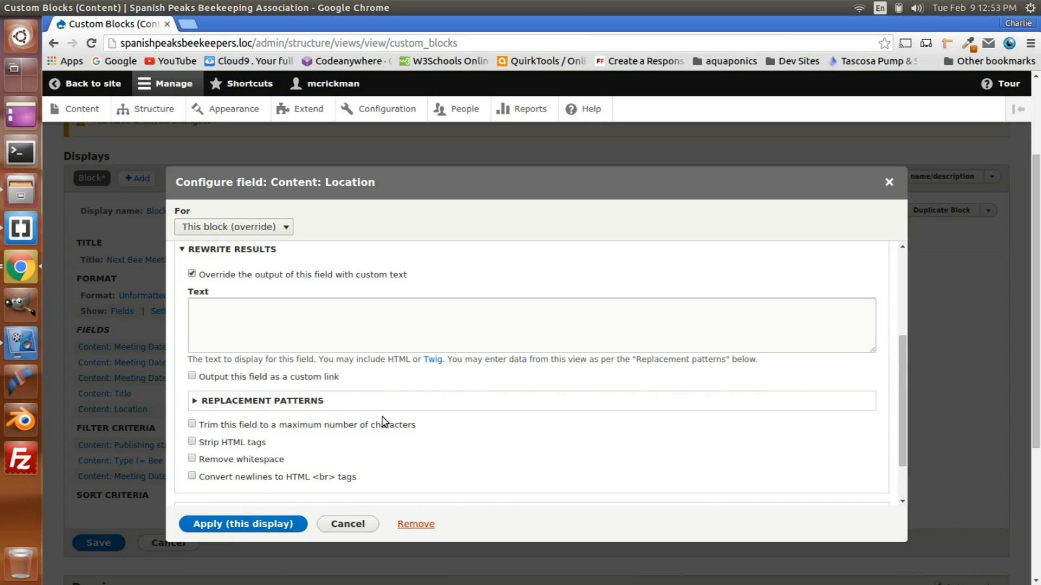
scroll(384, 423, down, 3)
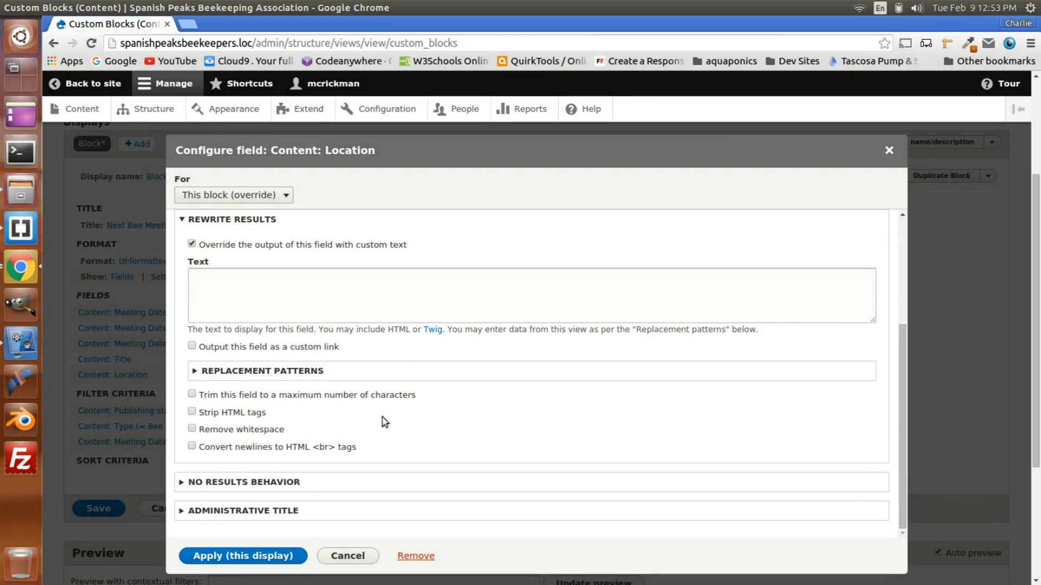
scroll(384, 422, up, 2)
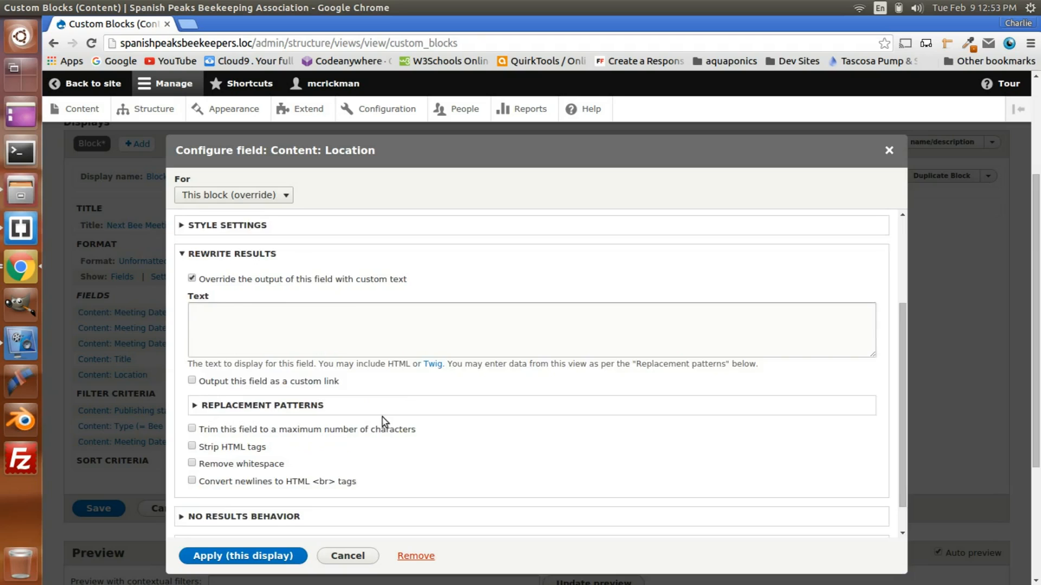
Step: Enter an outer <div id="next-bee-meeting"> wrapper with its closing </div> on a separate line as the Location field's custom text
click(208, 345)
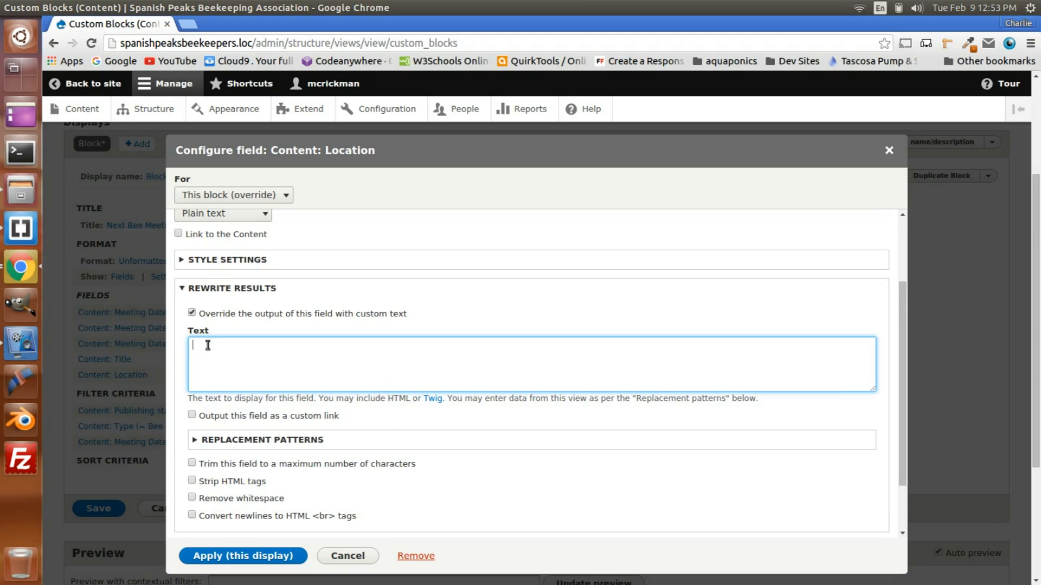
scroll(211, 349, down, 2)
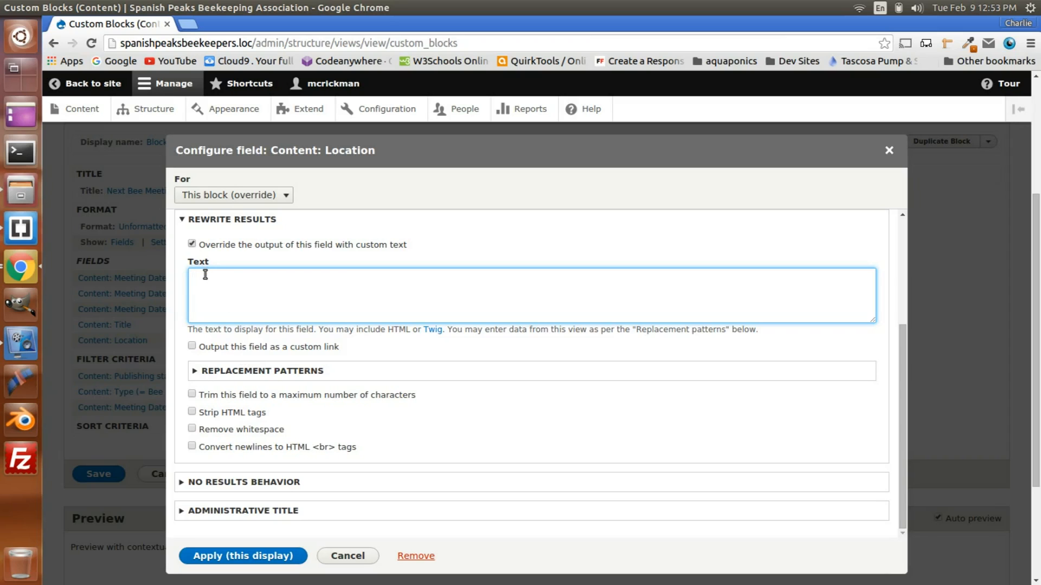
text(<)
text(div)
text(id)
text(=)
text("")
text(next)
text(-bee)
text(-)
text(meeting)
text(>)
key(Return)
text(</di)
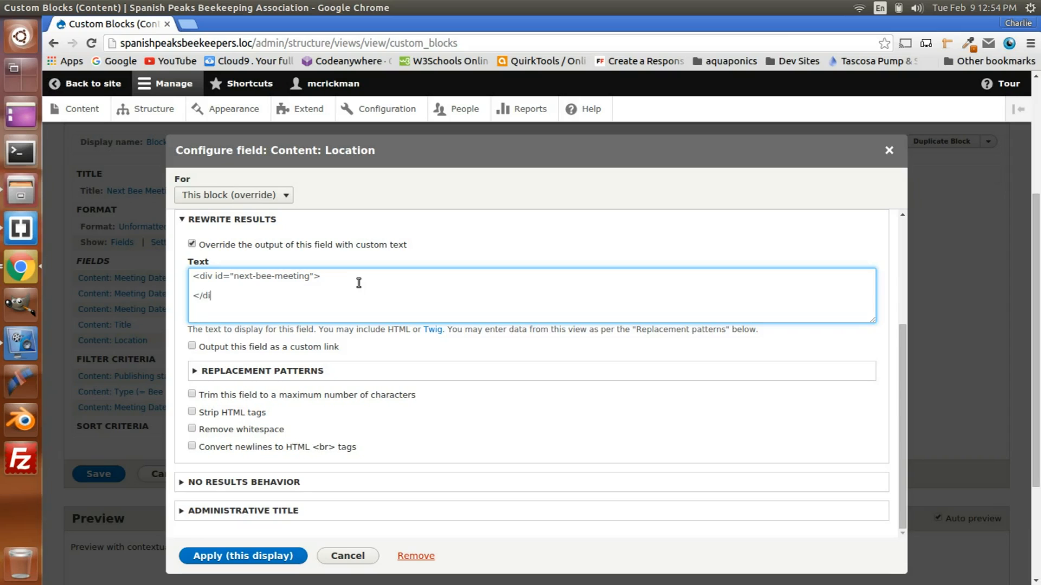
text(v>)
Step: Nest an indented <div class="cal-month"></div> line inside the next-bee-meeting wrapper
click(314, 283)
text(b)
key(BackSpace)
text(<div></div>)
click(223, 284)
text(class=""cal-month)
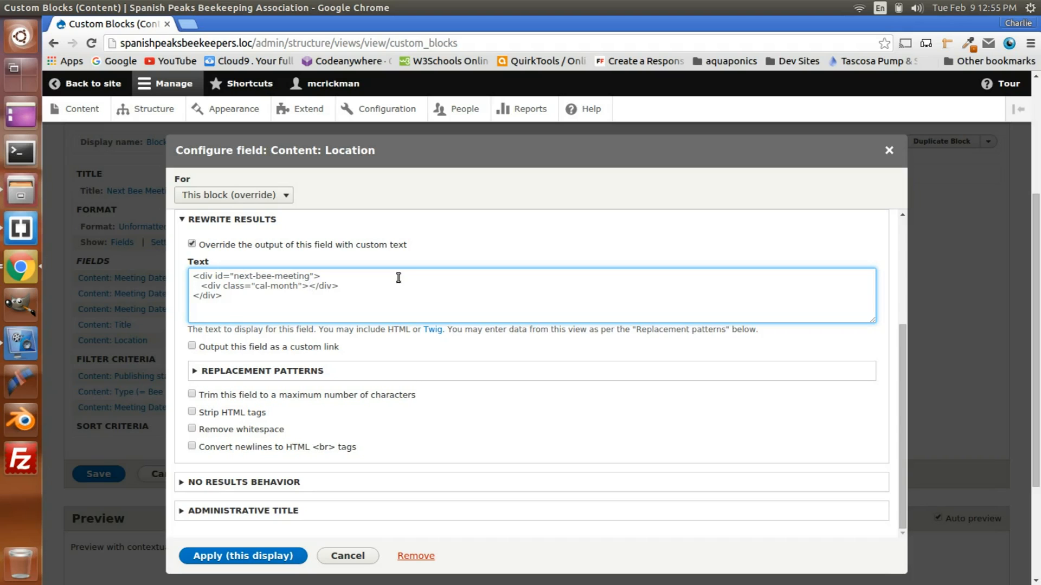
Step: Copy the {{ field_meeting_date }} token from the replacement patterns into the cal-month div
click(283, 372)
scroll(389, 390, down, 2)
scroll(395, 451, up, 1)
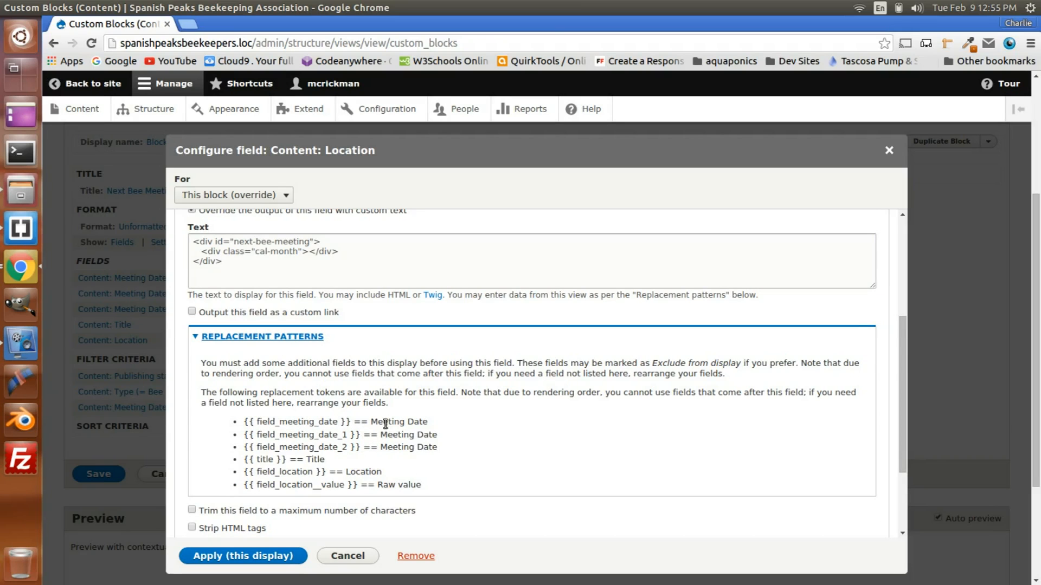
drag(245, 422, 352, 421)
key(ctrl+c)
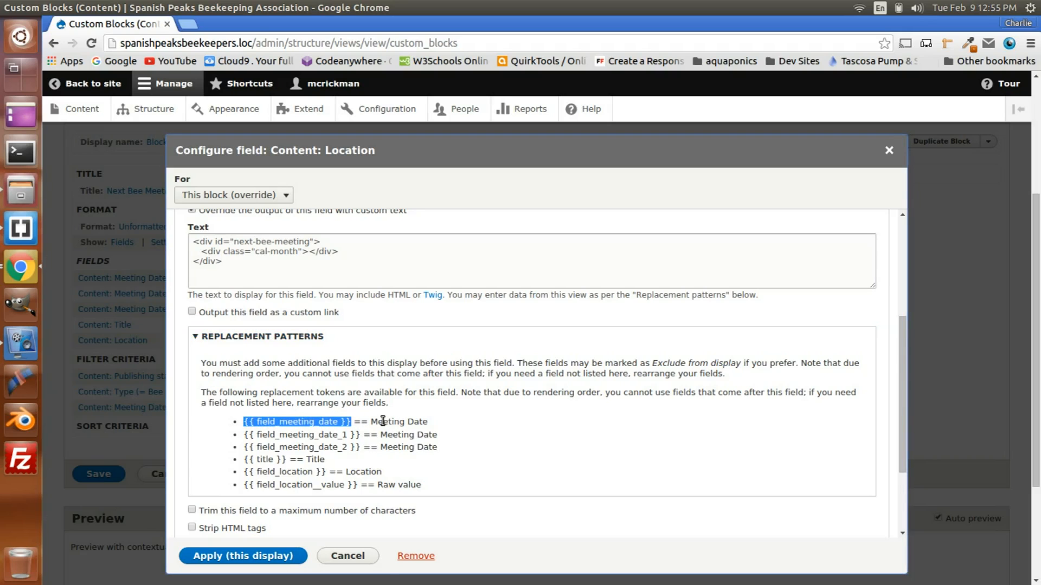
click(307, 252)
click(307, 252)
key(ctrl+v)
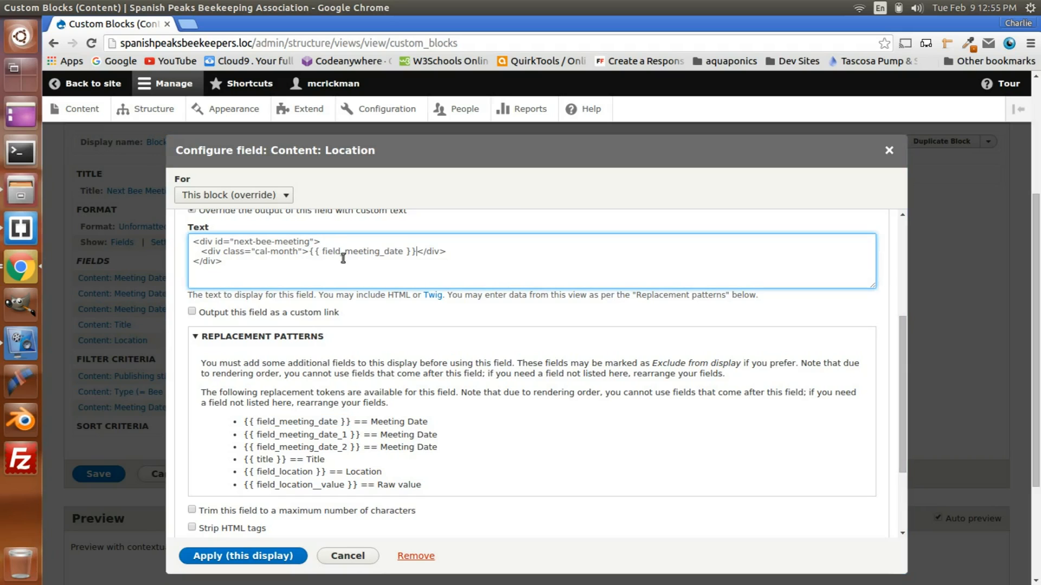
Step: Duplicate the complete cal-month div line three times beneath the original, inside the next-bee-meeting wrapper
click(457, 255)
key(Return)
drag(201, 252, 450, 253)
key(ctrl+c)
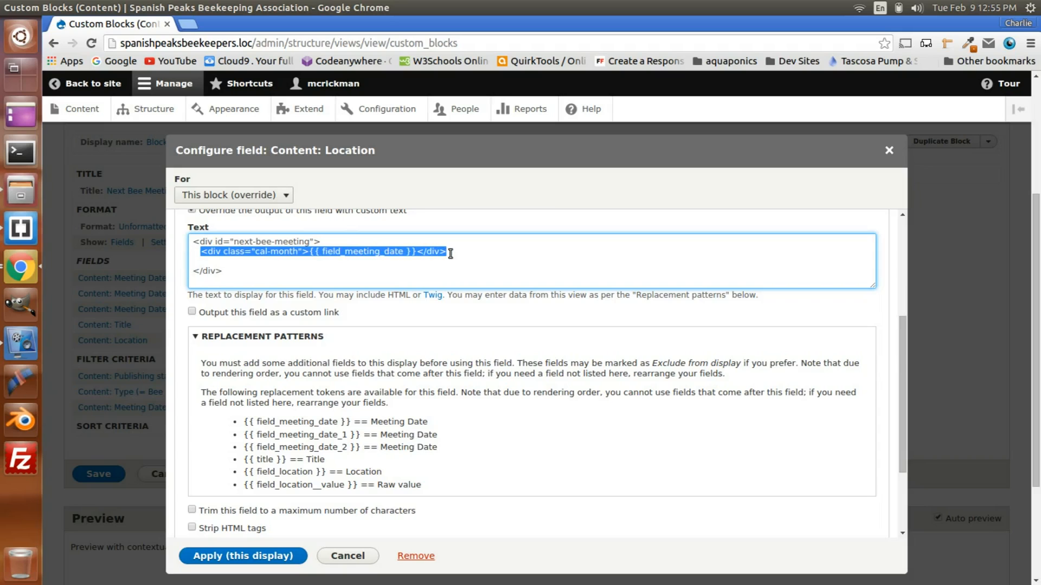
click(457, 252)
key(Return)
key(ctrl+v)
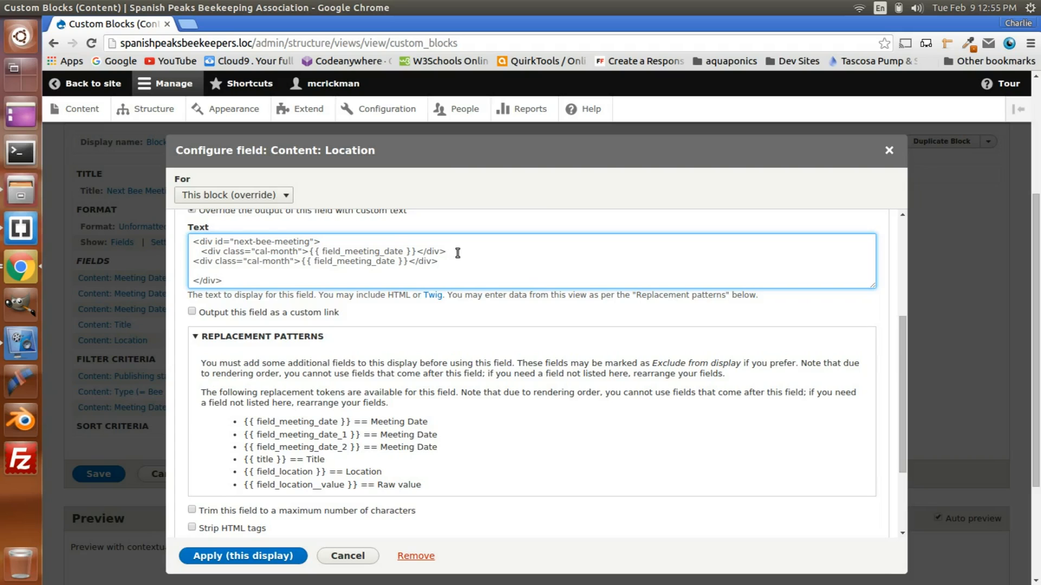
key(Return)
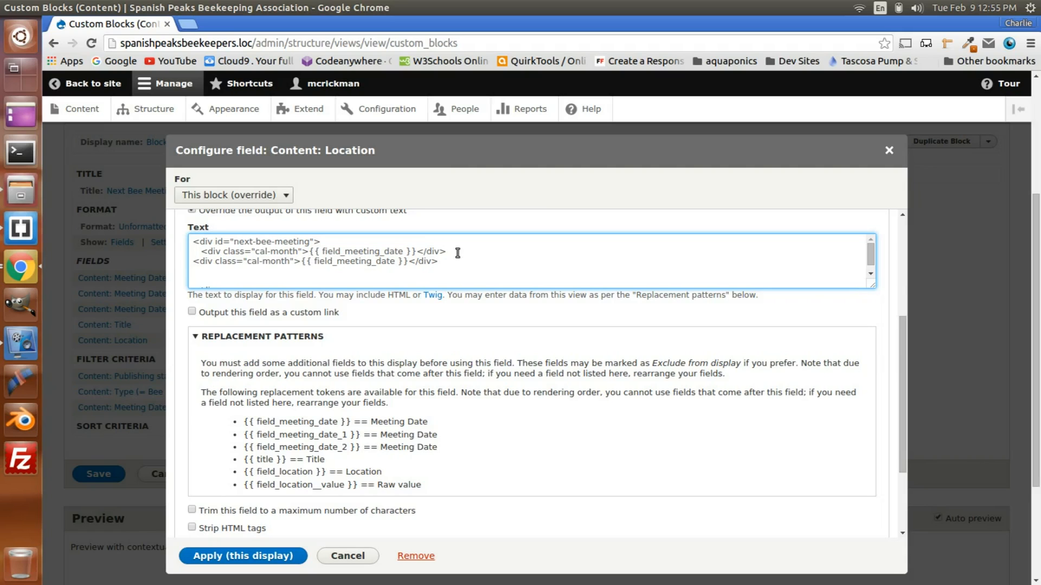
key(ctrl+v)
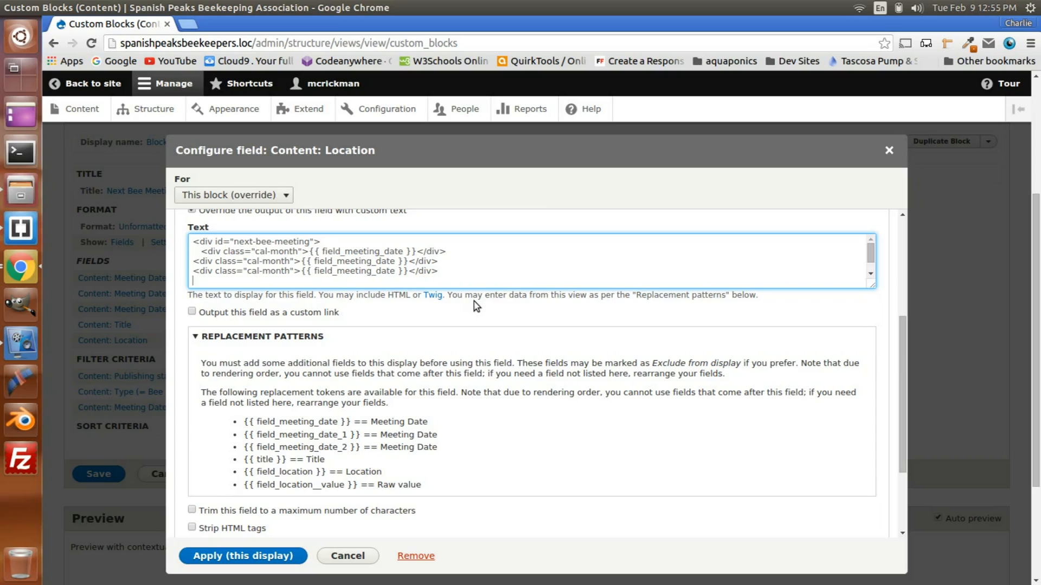
key(ctrl+v)
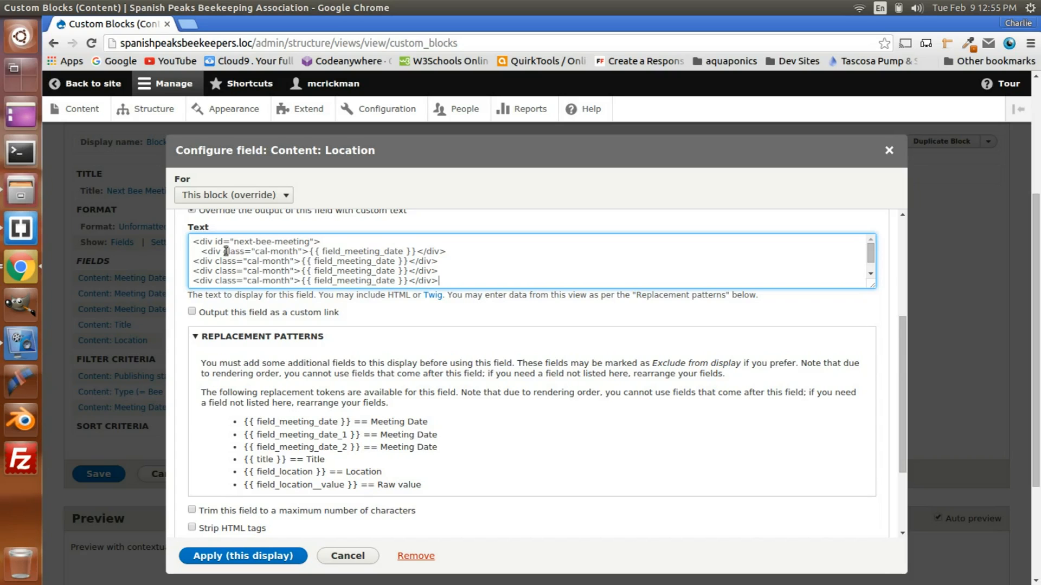
Step: Indent the three copied cal-month div lines to align with the original one
click(194, 261)
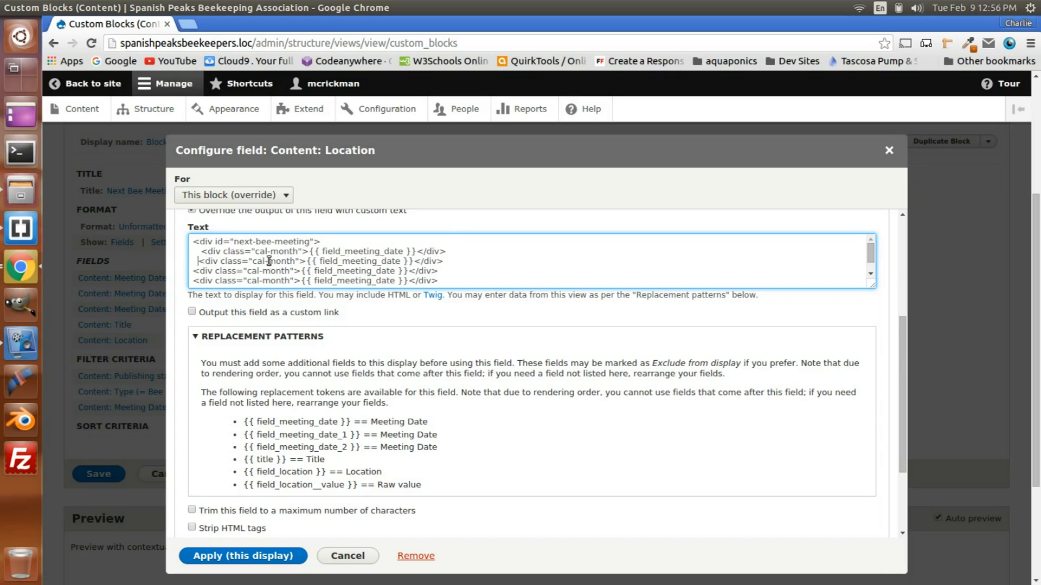
scroll(249, 257, down, 2)
scroll(246, 256, up, 1)
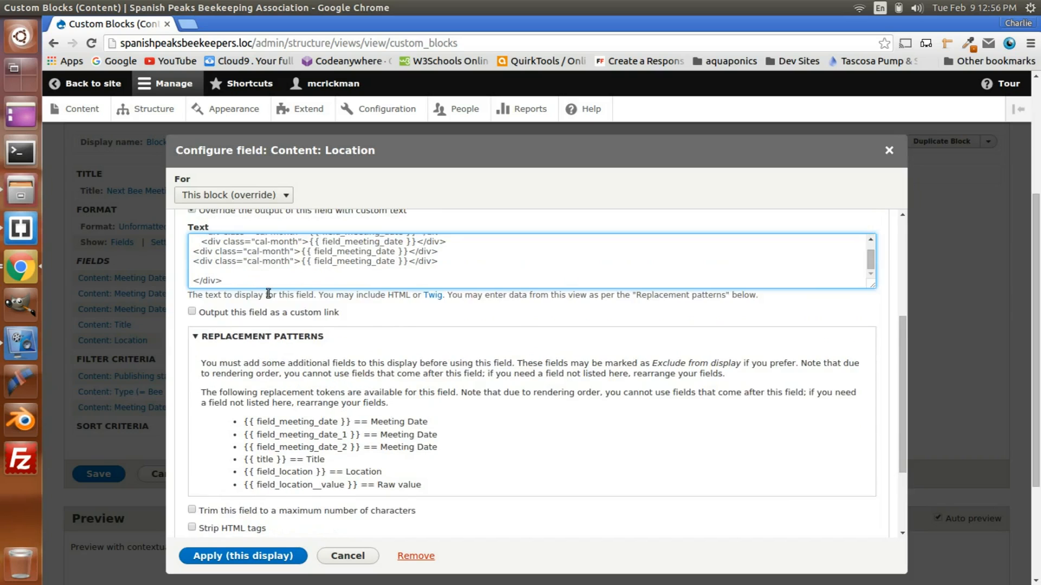
scroll(268, 294, up, 1)
scroll(225, 299, up, 2)
click(194, 305)
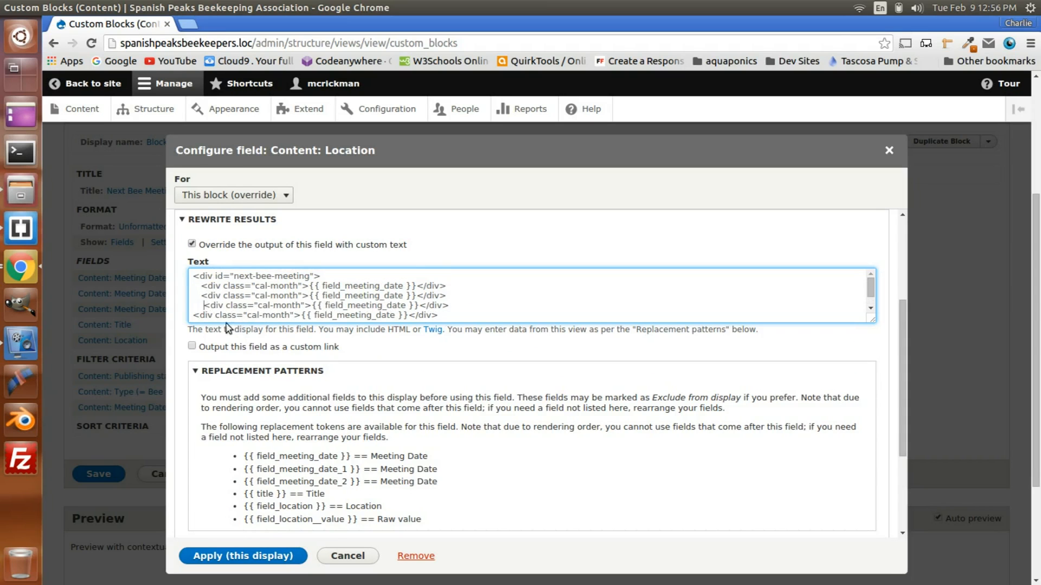
key(BackSpace)
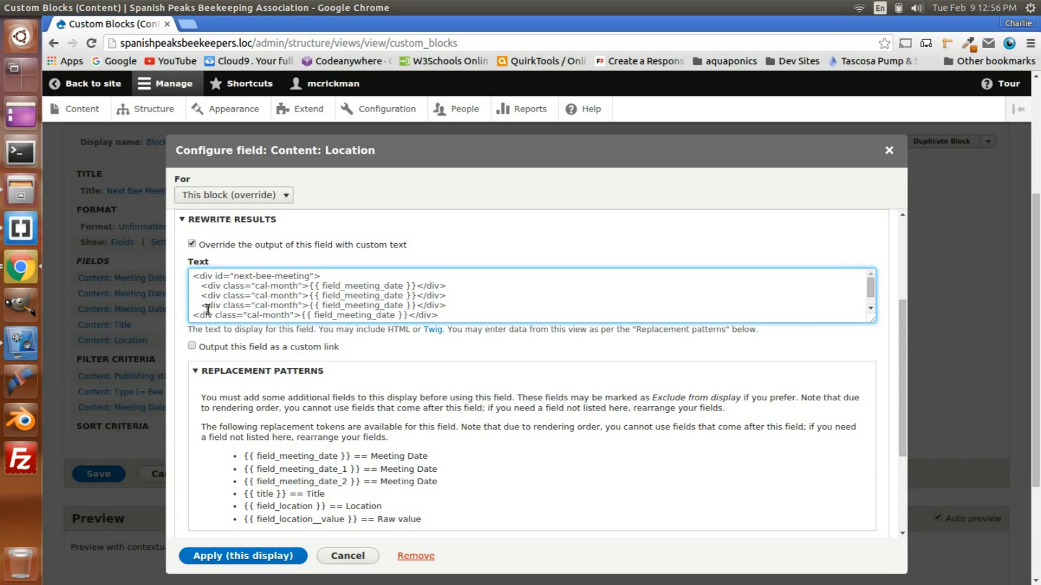
click(193, 314)
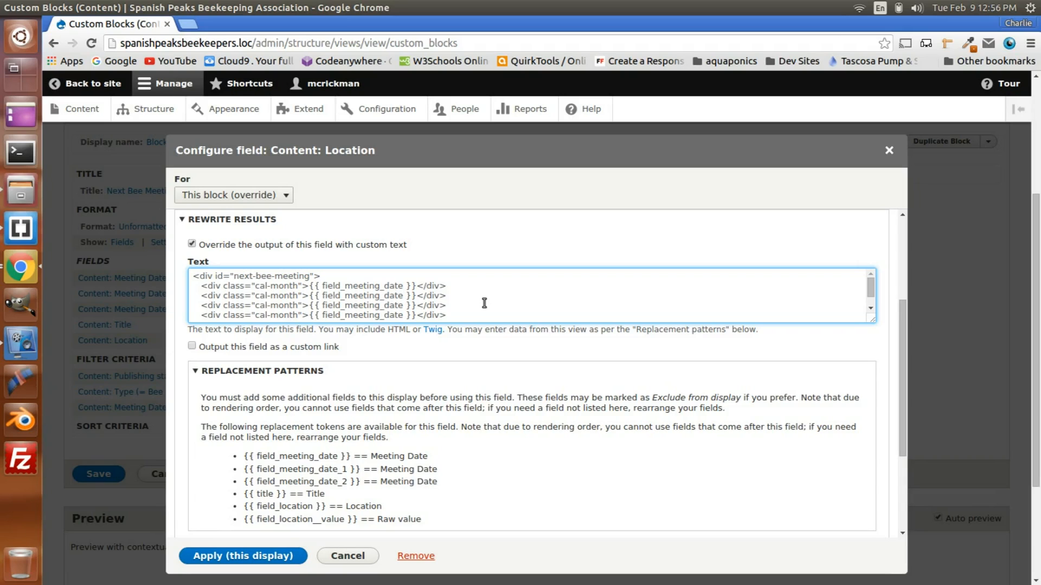
Step: Change the token in the second inner div to field_meeting_date_1 and in the third to field_meeting_date_2
text(_1)
click(403, 305)
text(_2)
scroll(411, 305, down, 1)
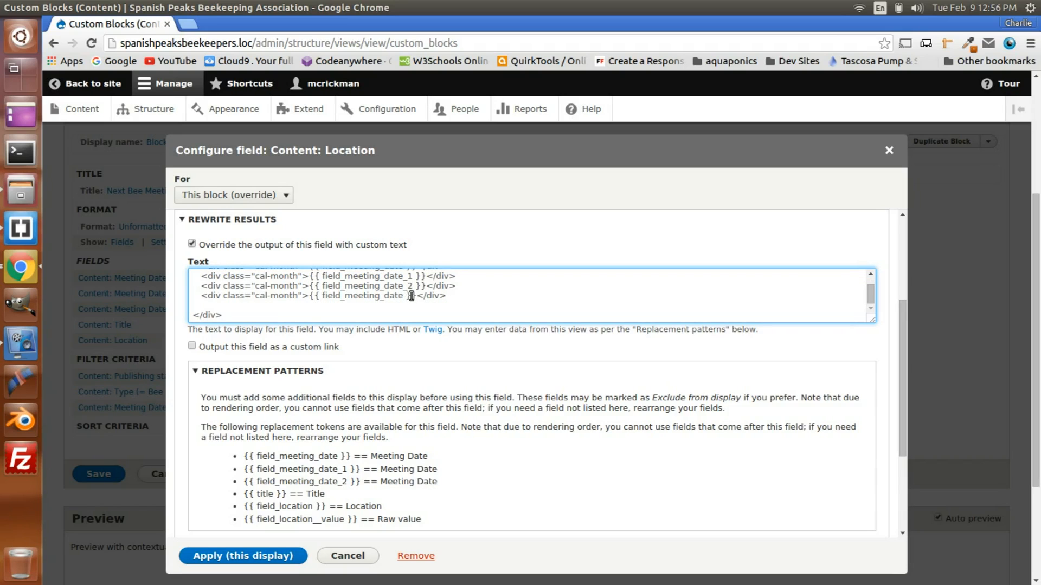
scroll(407, 312, up, 1)
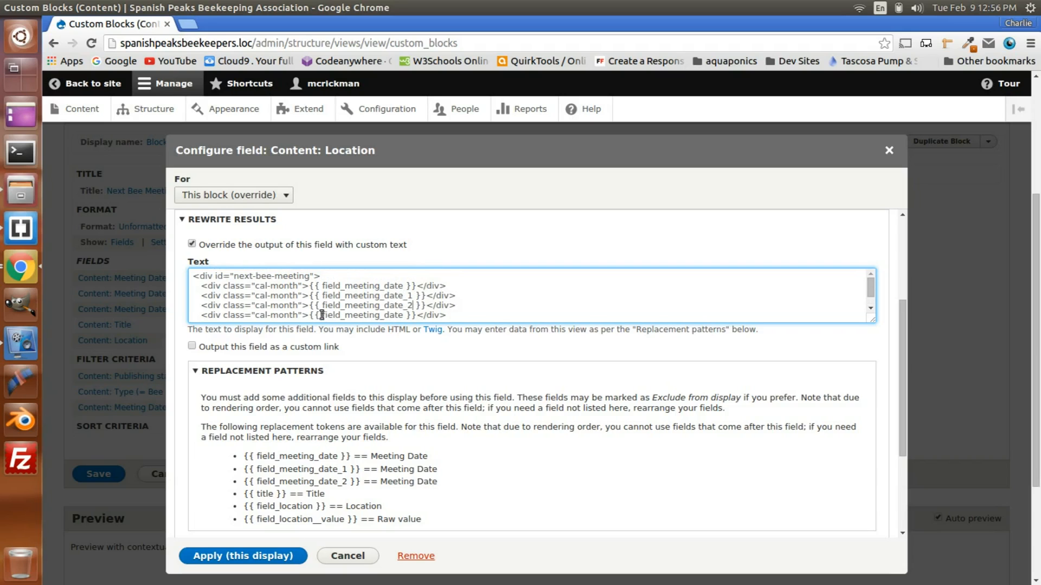
Step: Change the class of the second inner div to cal-day and that of the third to cal-time
click(297, 295)
key(BackSpace)
key(BackSpace)
key(BackSpace)
key(BackSpace)
key(BackSpace)
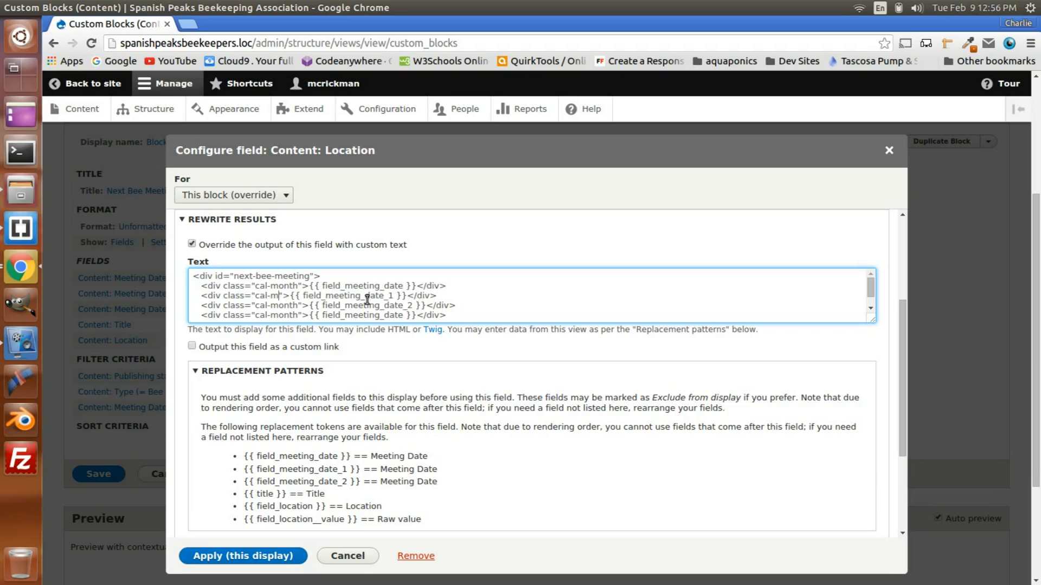
text(day)
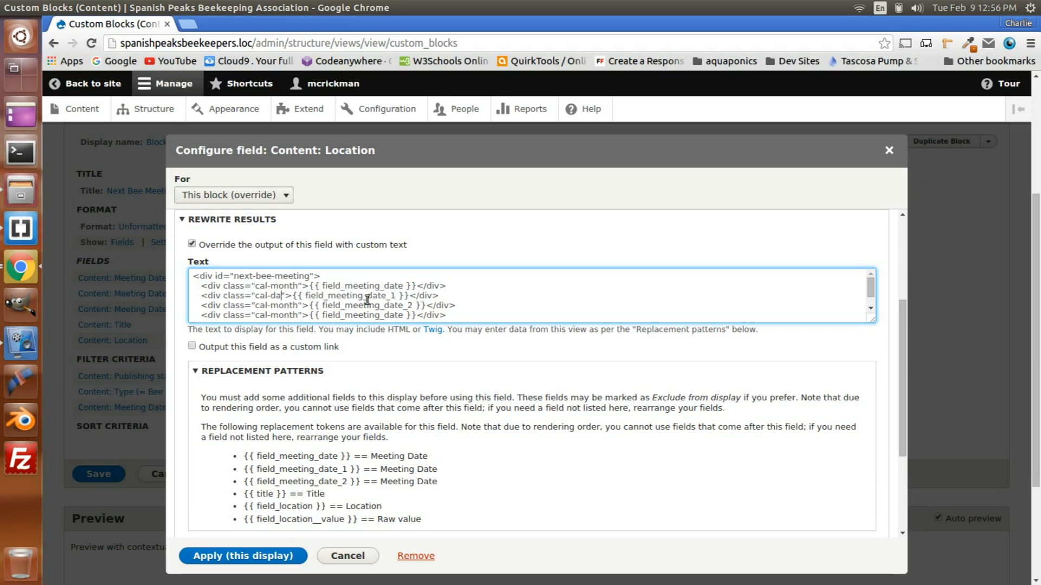
click(299, 306)
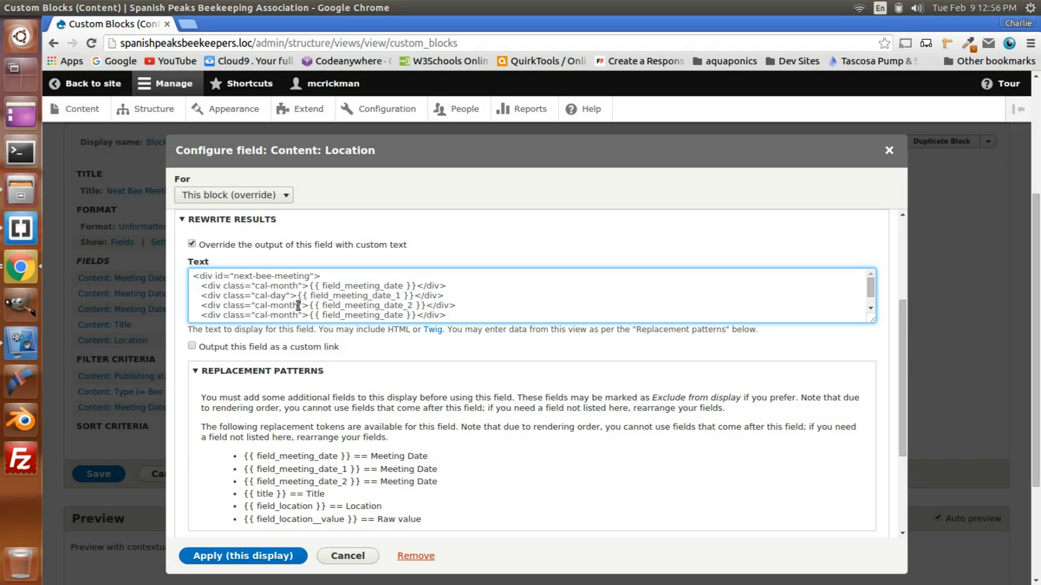
key(BackSpace)
key(BackSpace)
key(BackSpace)
key(BackSpace)
key(BackSpace)
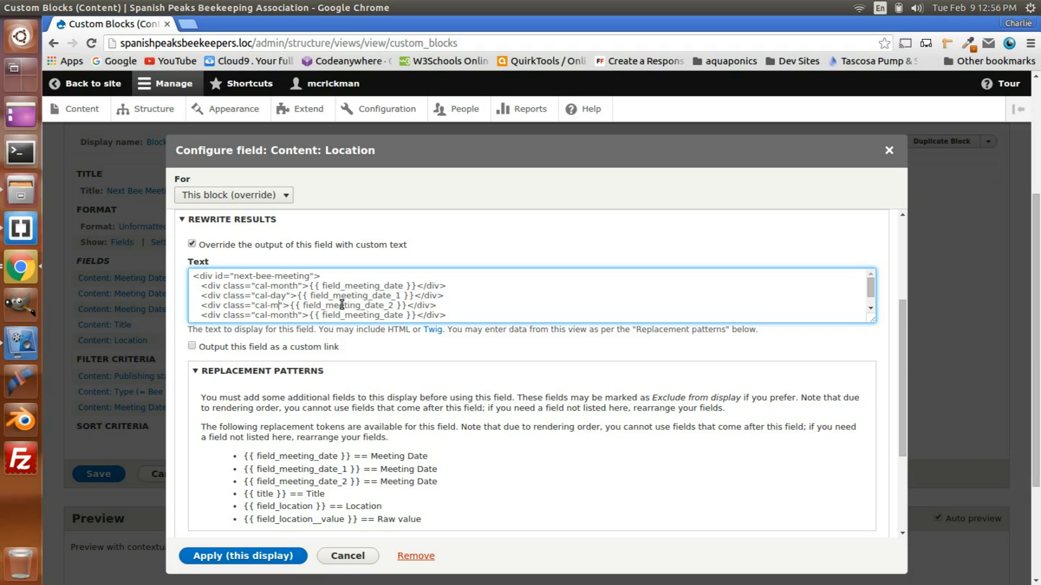
text(time)
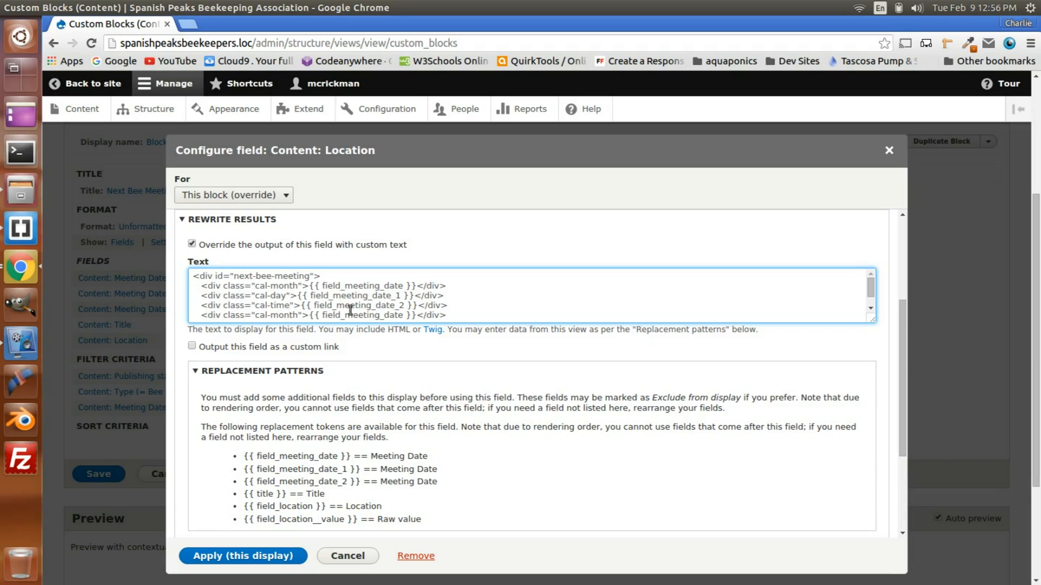
Step: Change the class of the fourth inner div to cal-location
click(299, 316)
key(BackSpace)
key(BackSpace)
key(BackSpace)
key(BackSpace)
key(BackSpace)
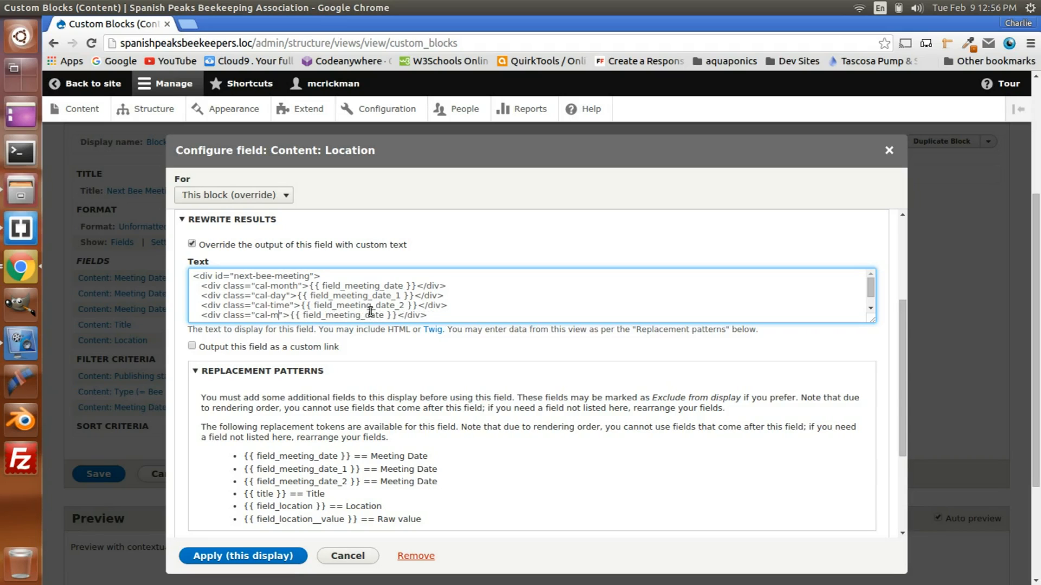
text(location)
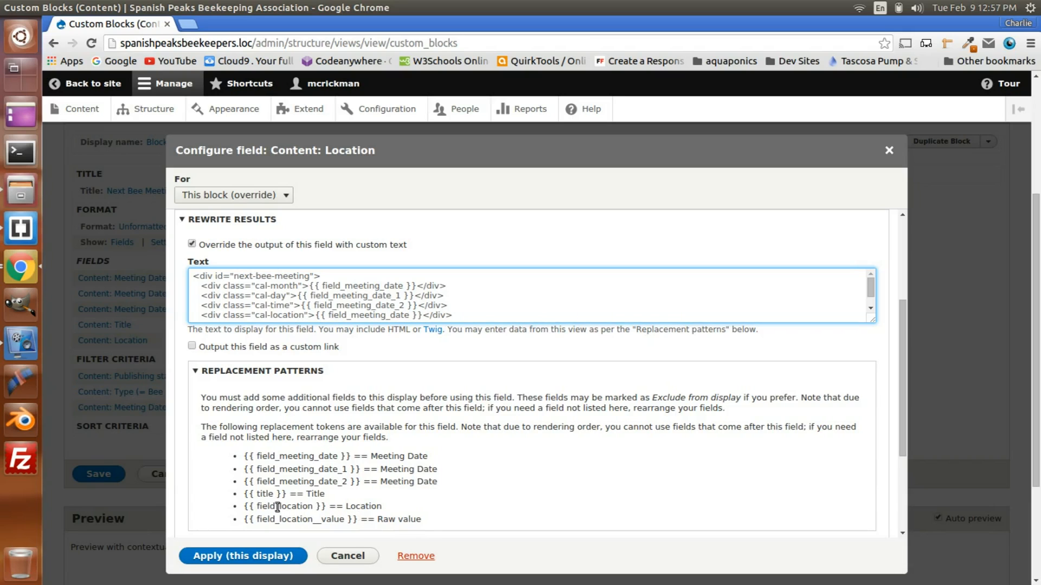
Step: Replace the token in the cal-location div with field_location, as listed in the replacement patterns
click(246, 507)
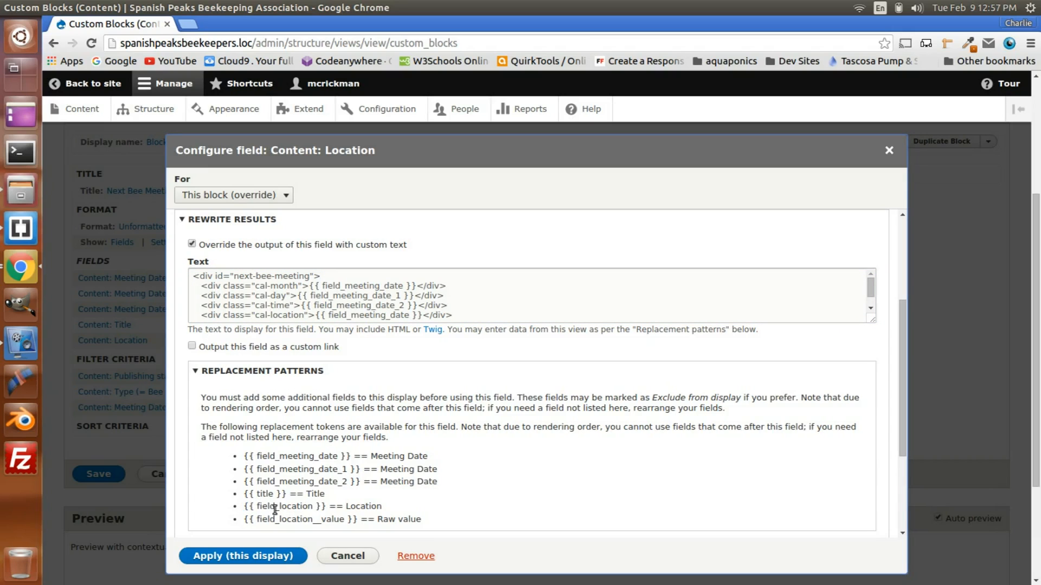
drag(245, 507, 326, 507)
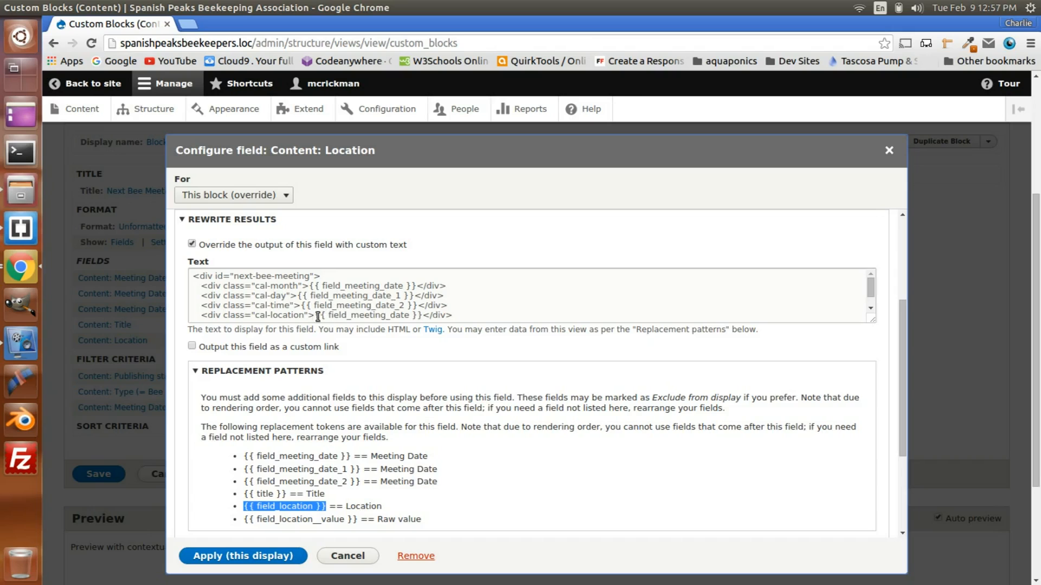
click(410, 316)
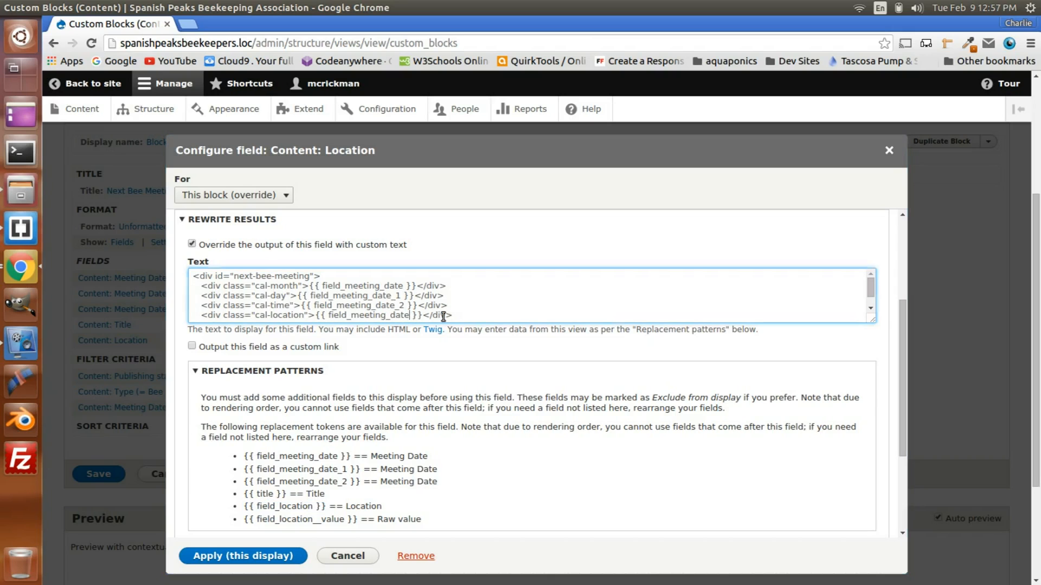
key(BackSpace)
key(BackSpace)
key(BackSpace)
key(BackSpace)
key(BackSpace)
key(BackSpace)
key(BackSpace)
key(BackSpace)
key(BackSpace)
key(BackSpace)
key(BackSpace)
key(BackSpace)
text(locat)
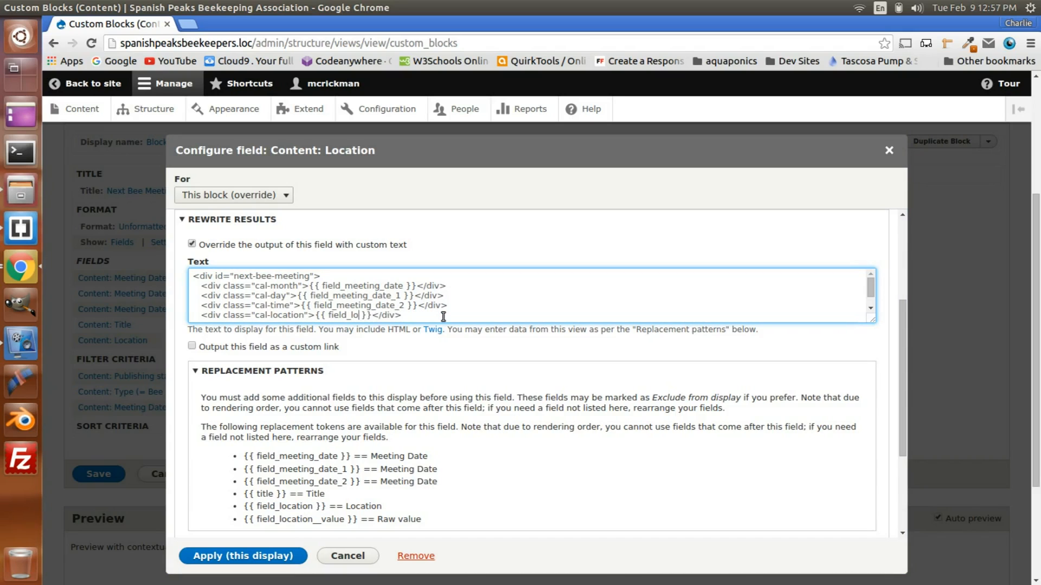
text(ion)
Step: Apply the Location field's rewrite settings to this display only
scroll(336, 345, down, 2)
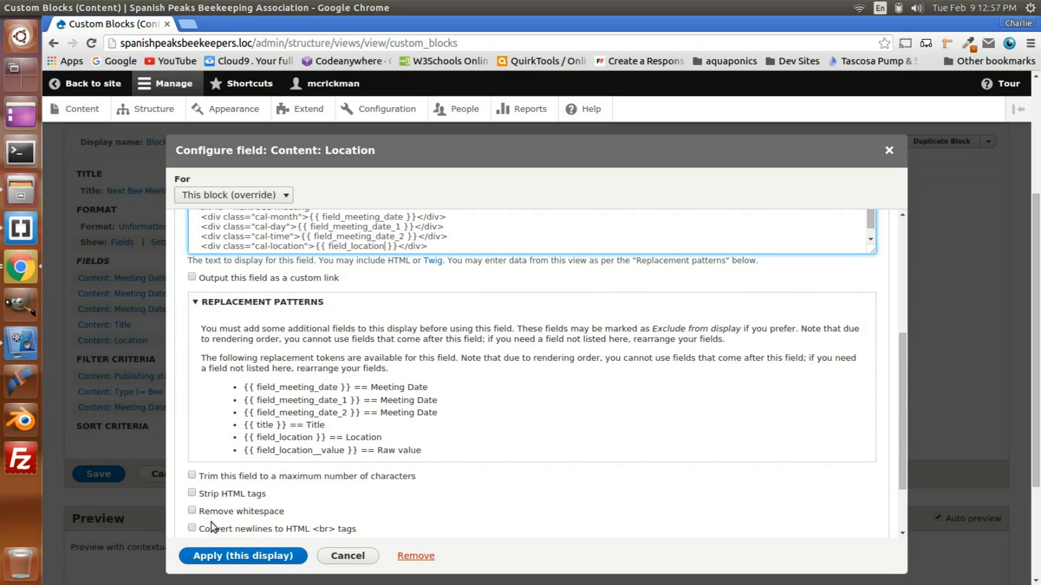
scroll(215, 537, down, 1)
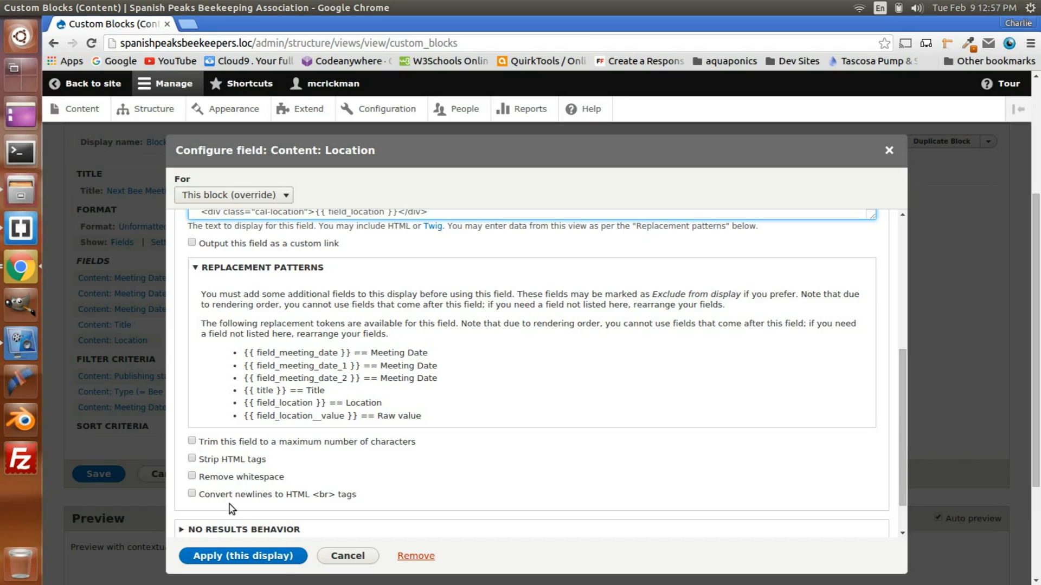
click(223, 559)
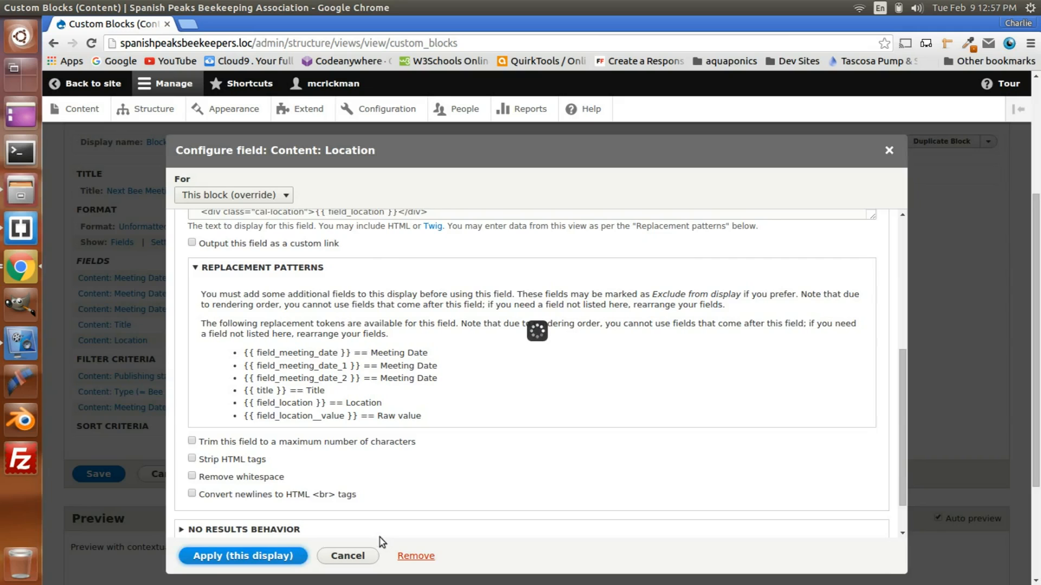
scroll(367, 493, down, 5)
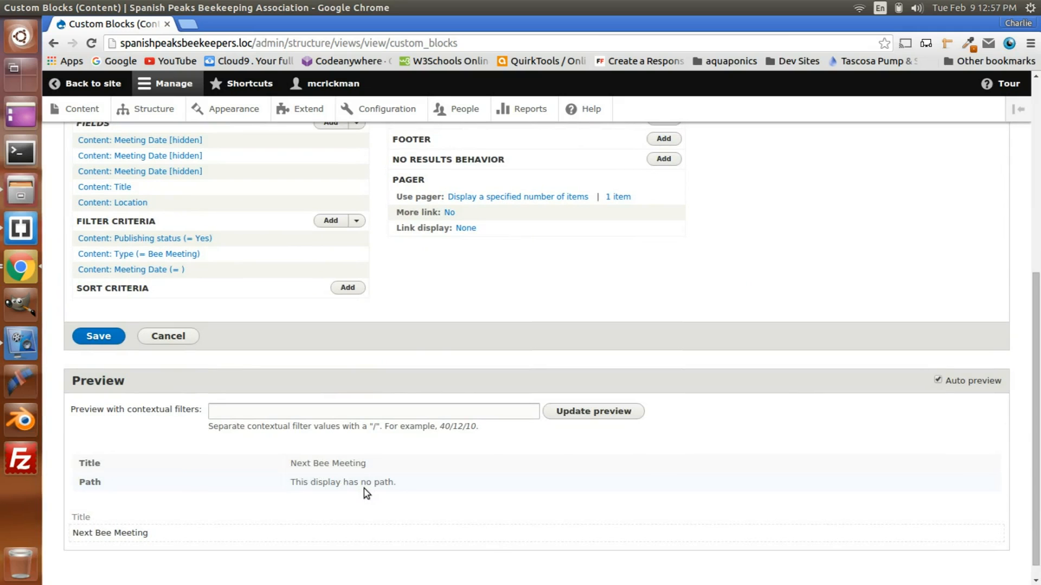
scroll(367, 493, up, 9)
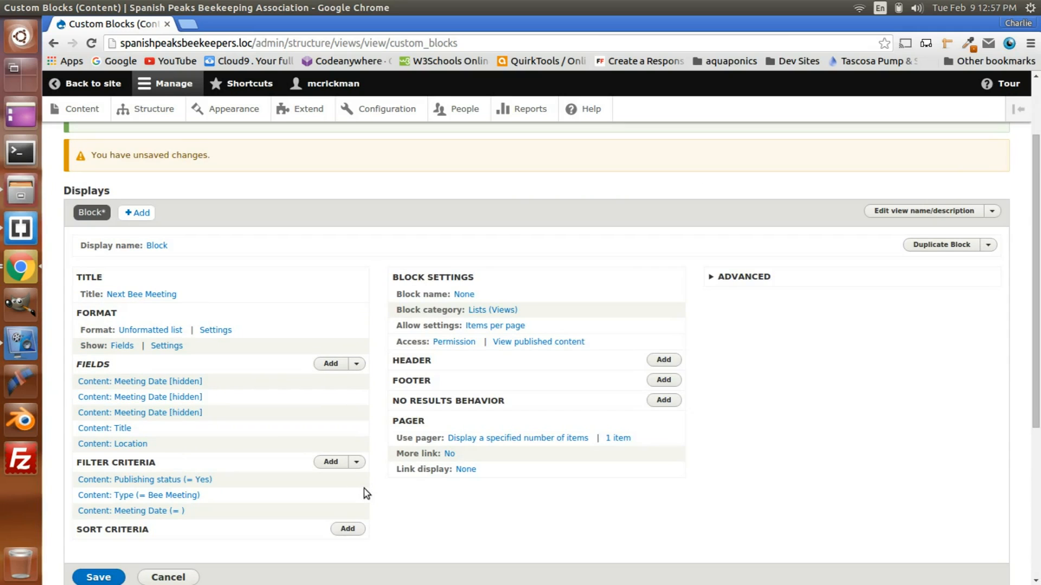
scroll(367, 493, down, 10)
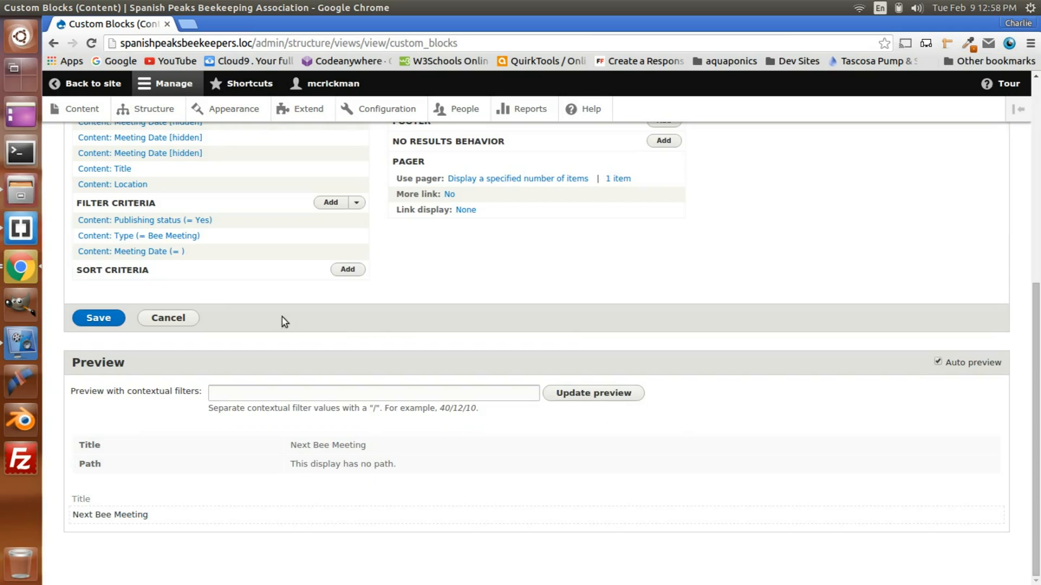
click(174, 252)
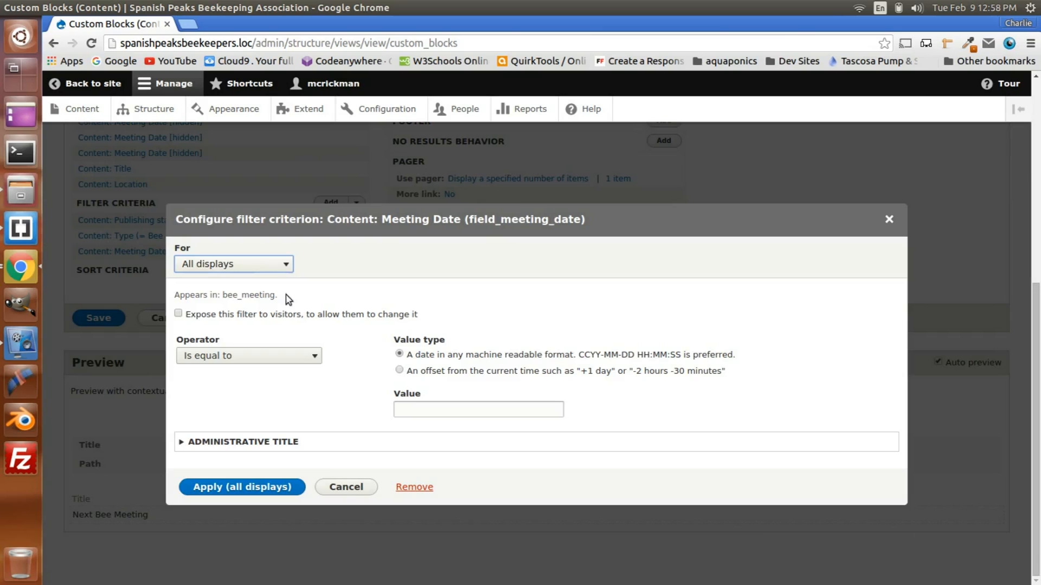
click(892, 221)
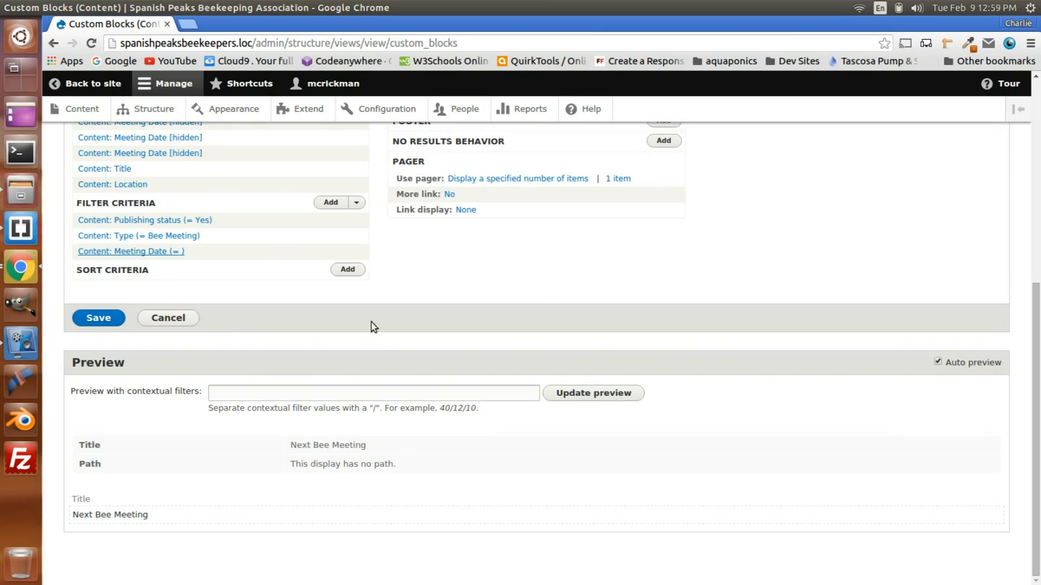
click(356, 205)
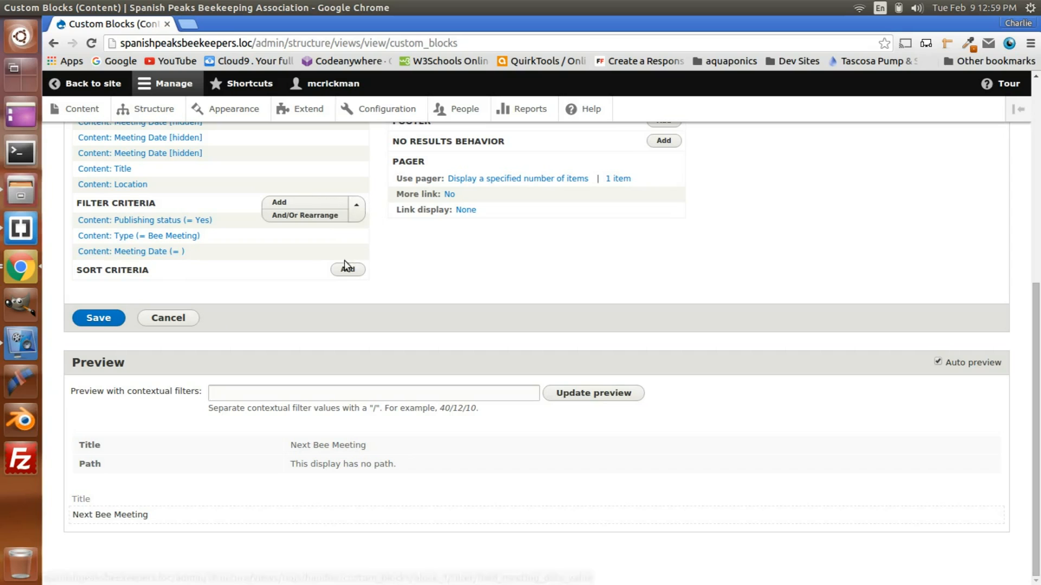
click(296, 217)
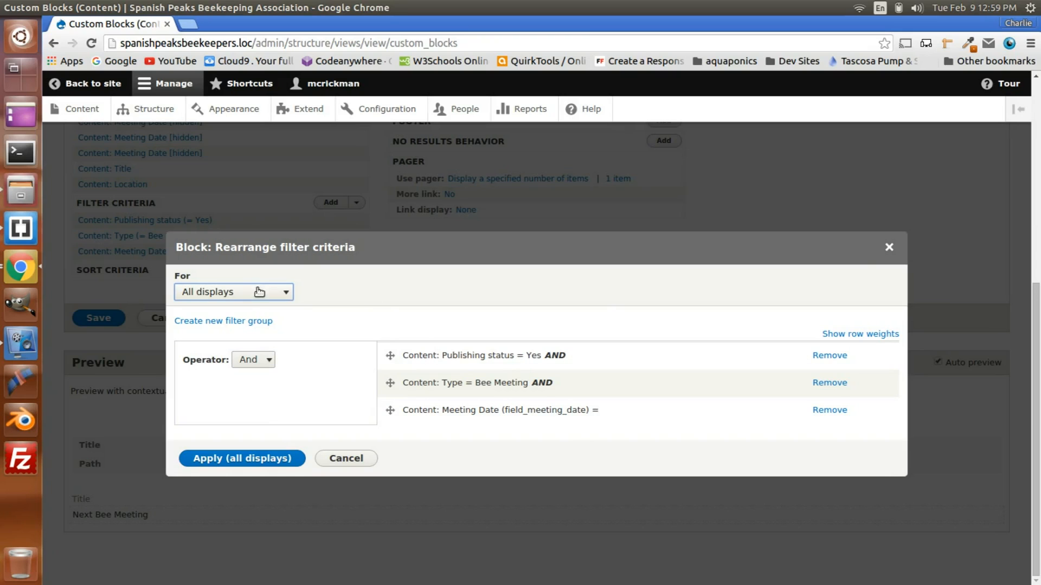
click(889, 249)
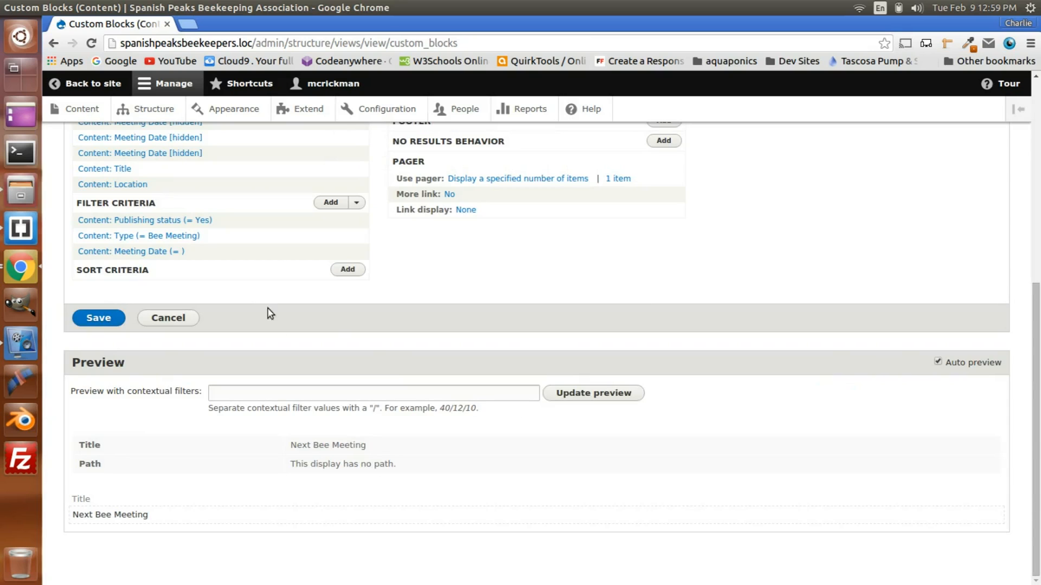
Step: Remove the Meeting Date filter criterion, applying the change to this block only as an override
click(358, 204)
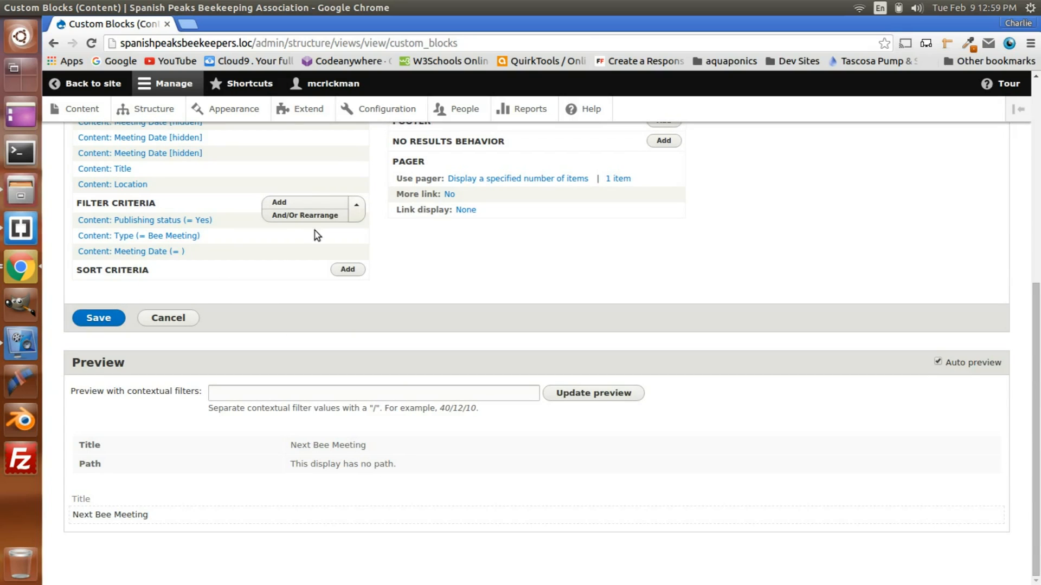
click(302, 215)
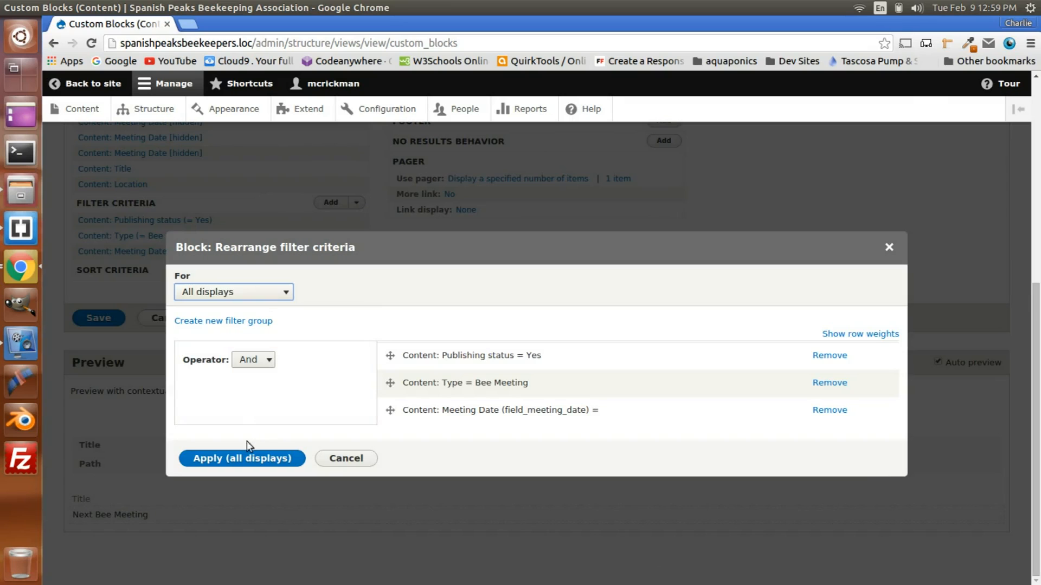
click(828, 409)
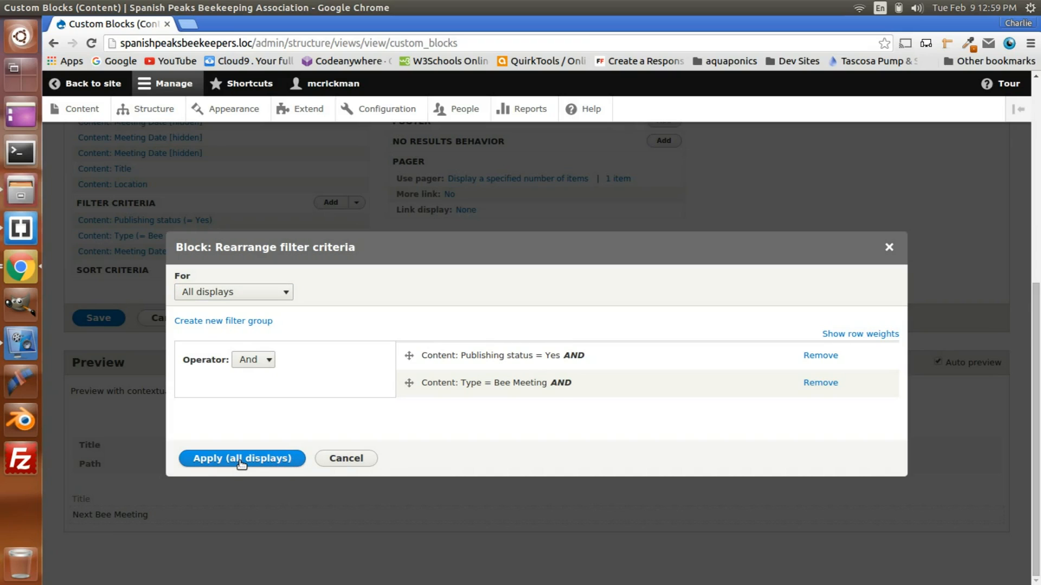
click(242, 291)
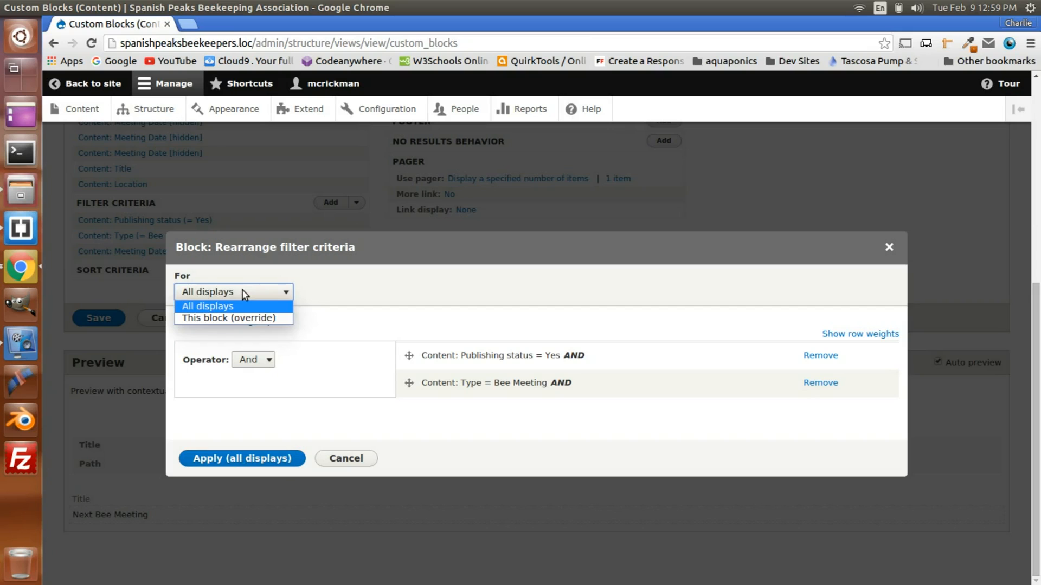
click(239, 317)
click(254, 457)
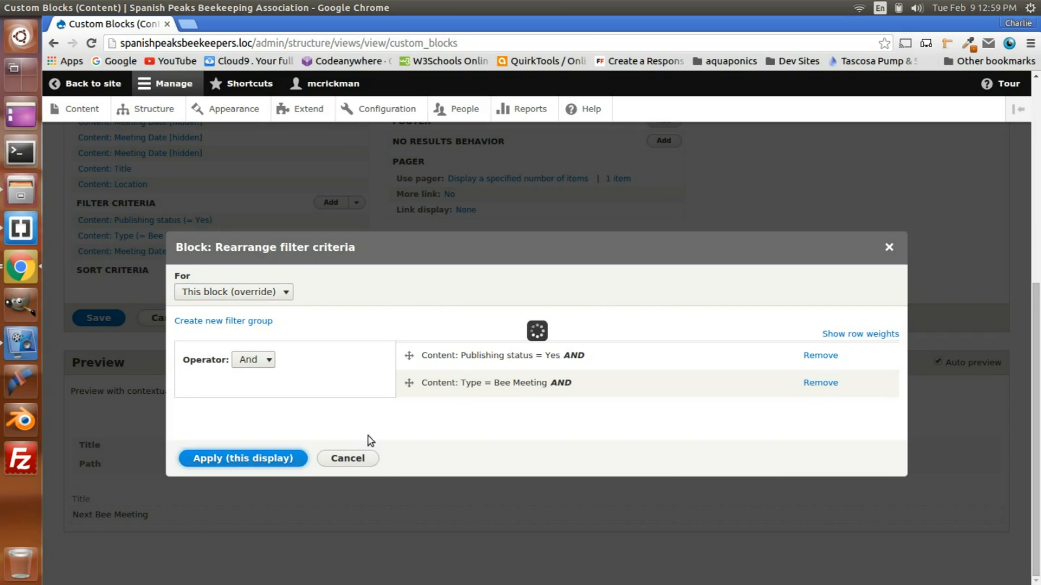
Step: Examine the month, day, time and location output in the preview and compare it with the block's configured fields
scroll(298, 468, down, 4)
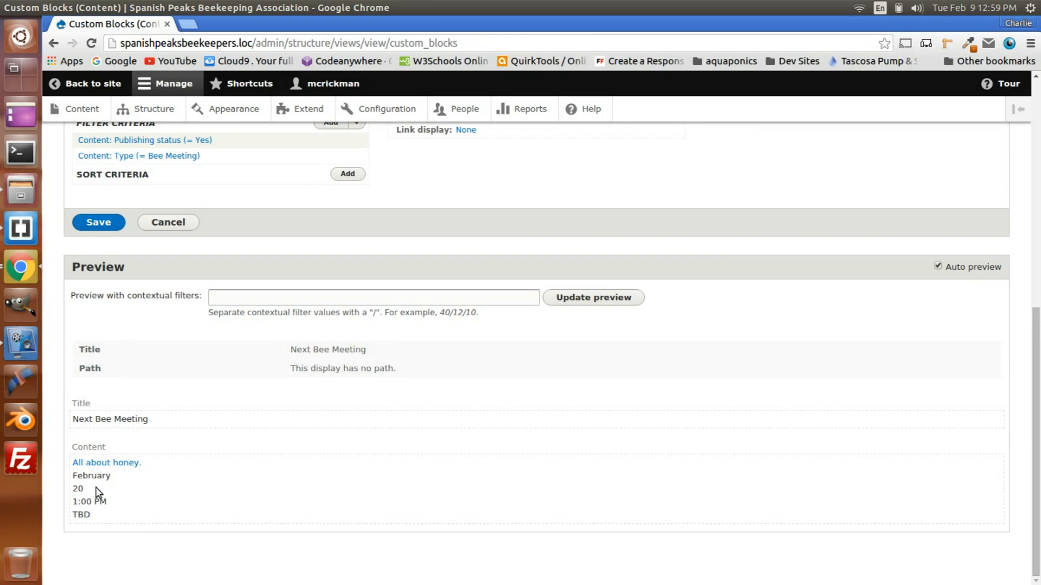
double_click(74, 476)
double_click(76, 489)
drag(77, 501, 116, 501)
double_click(76, 514)
scroll(195, 515, up, 8)
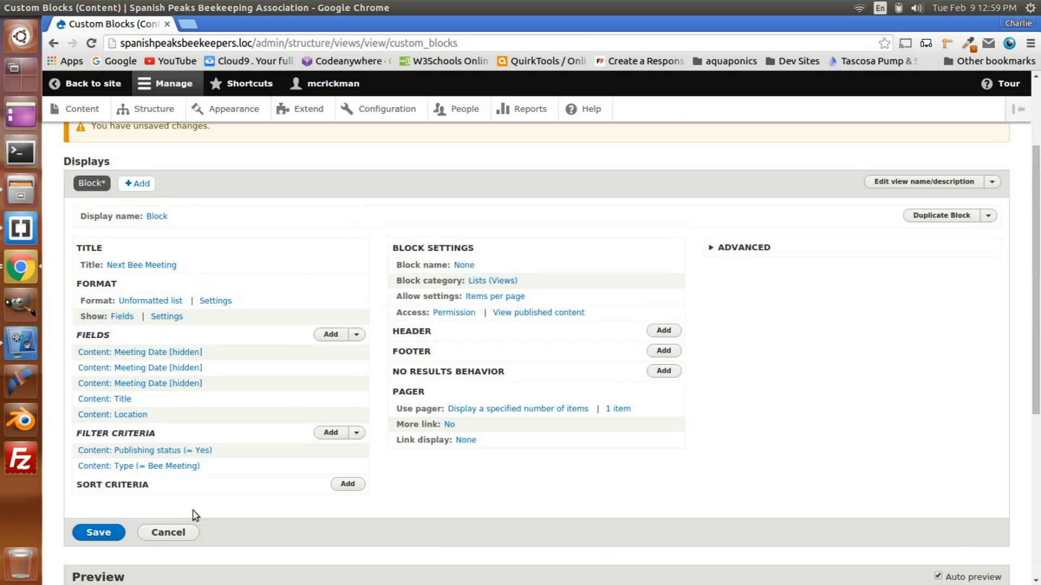
scroll(194, 515, down, 5)
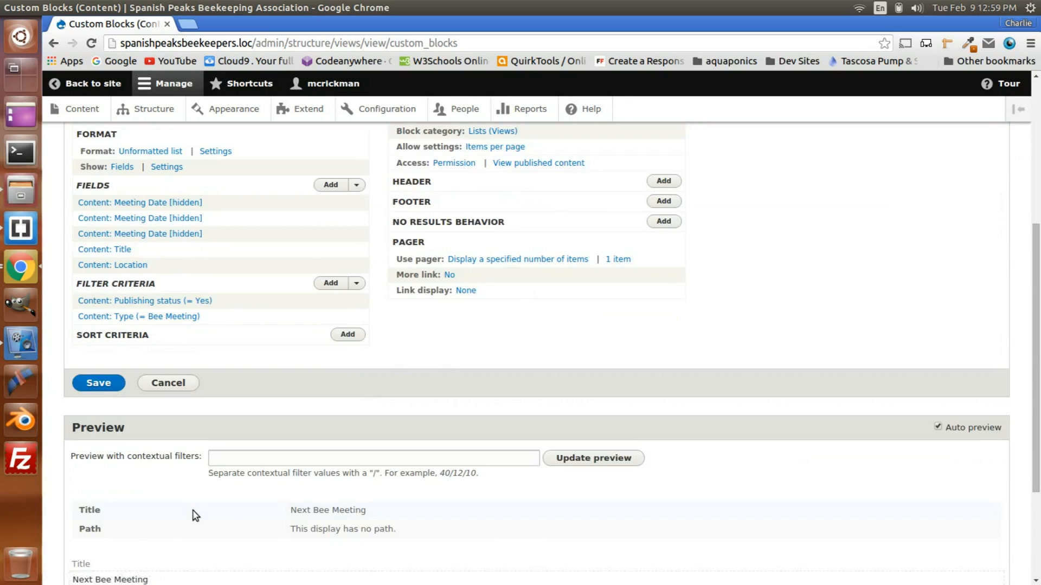
scroll(195, 515, up, 3)
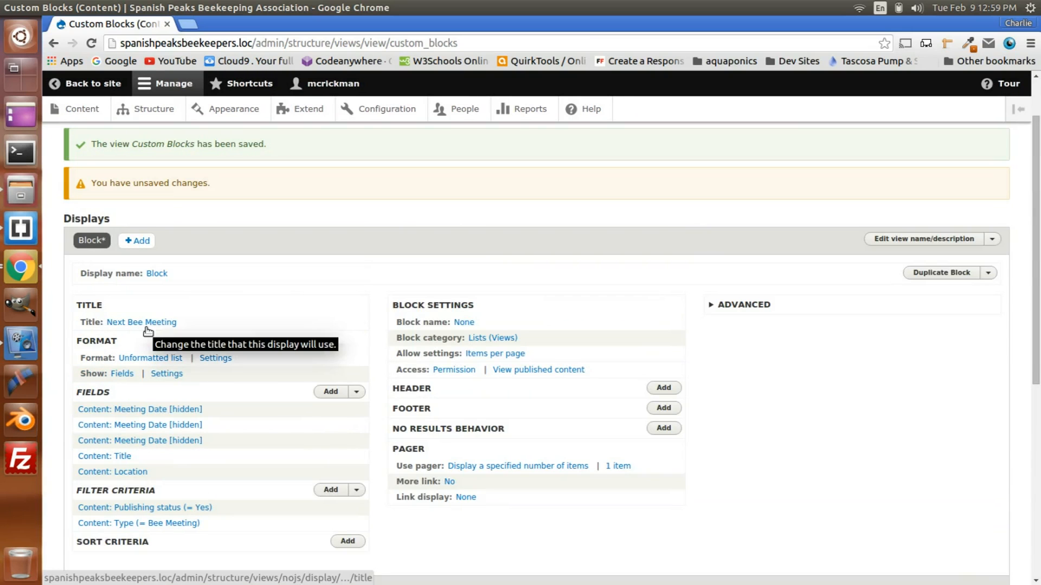
scroll(204, 425, down, 3)
scroll(179, 442, up, 4)
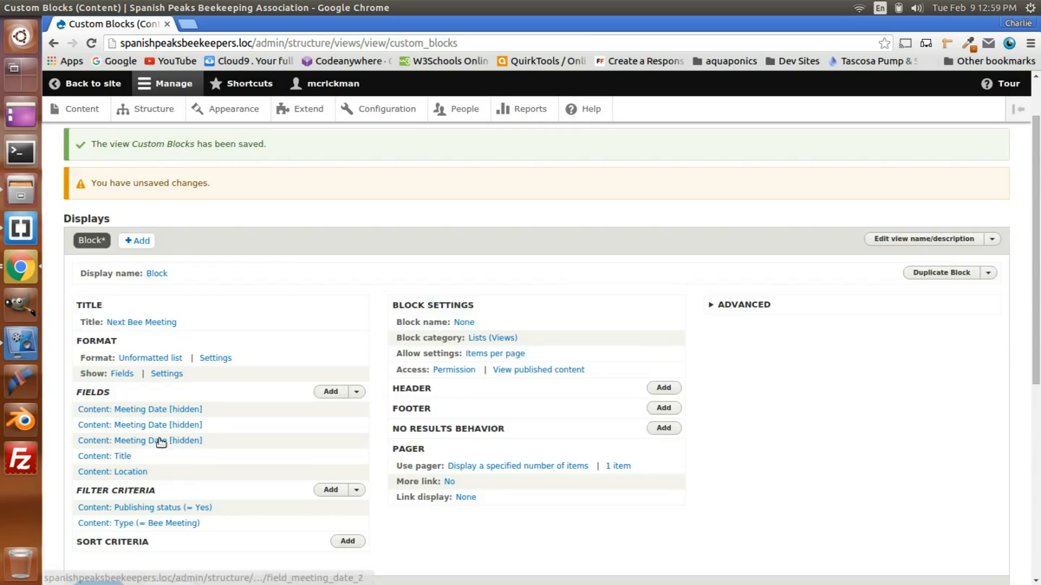
Step: Save the view and check the content order in the Next Bee Meeting block's preview
scroll(393, 340, down, 3)
click(99, 520)
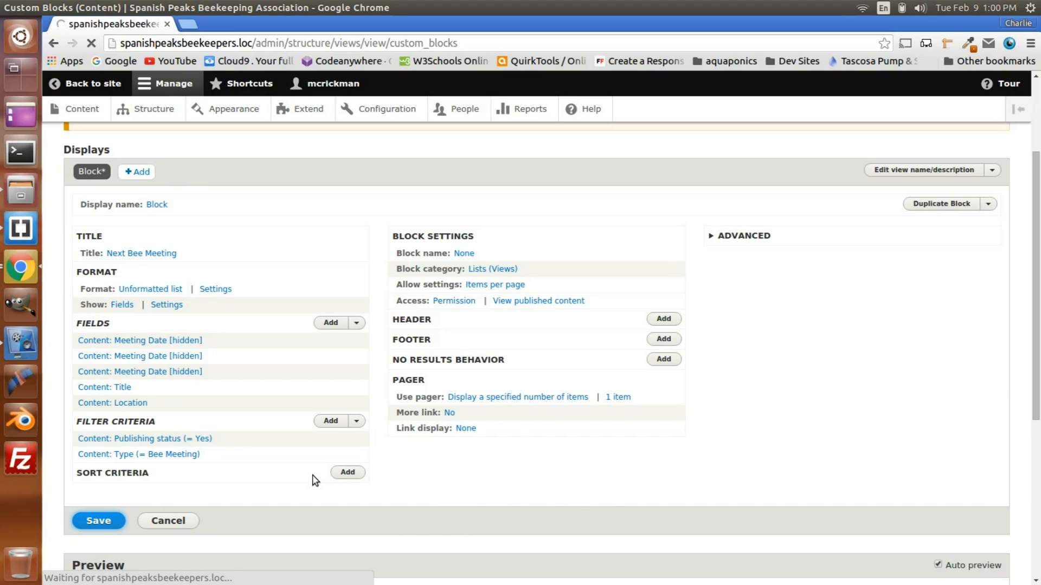
scroll(364, 347, down, 5)
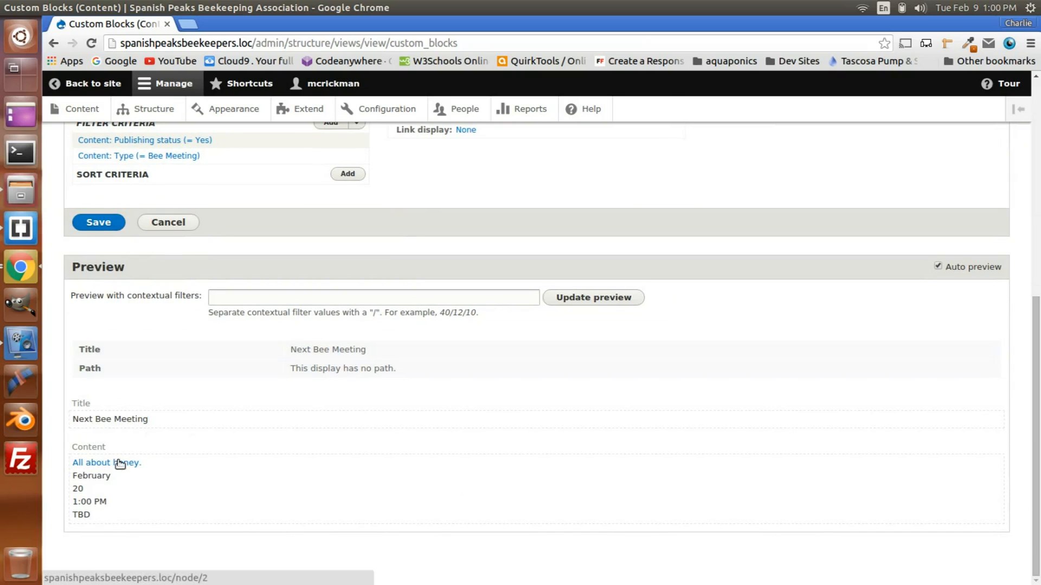
scroll(205, 470, up, 4)
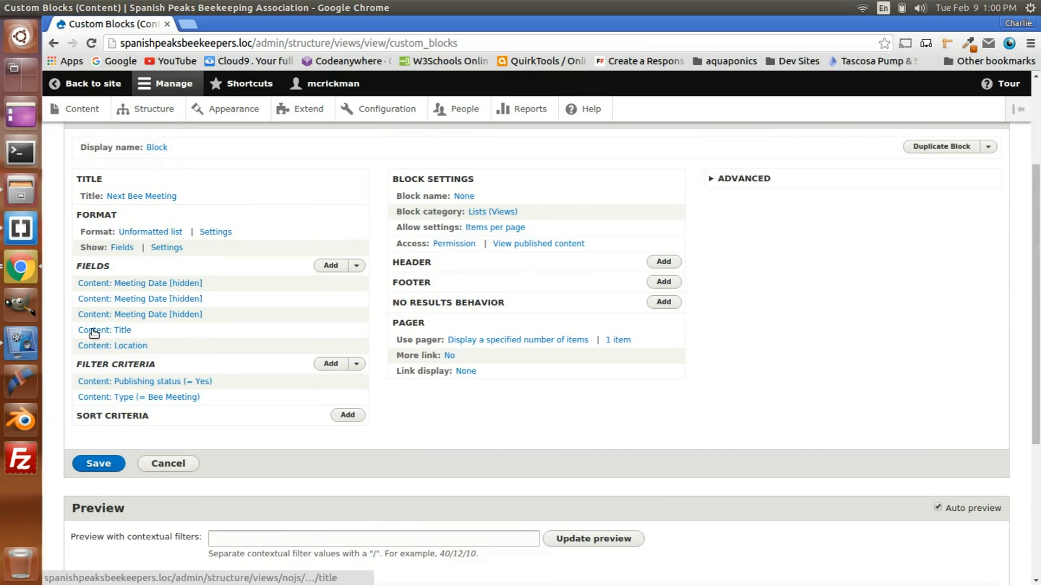
Step: Remove the Title field from the Next Bee Meeting block, applying the change to this display only
click(356, 266)
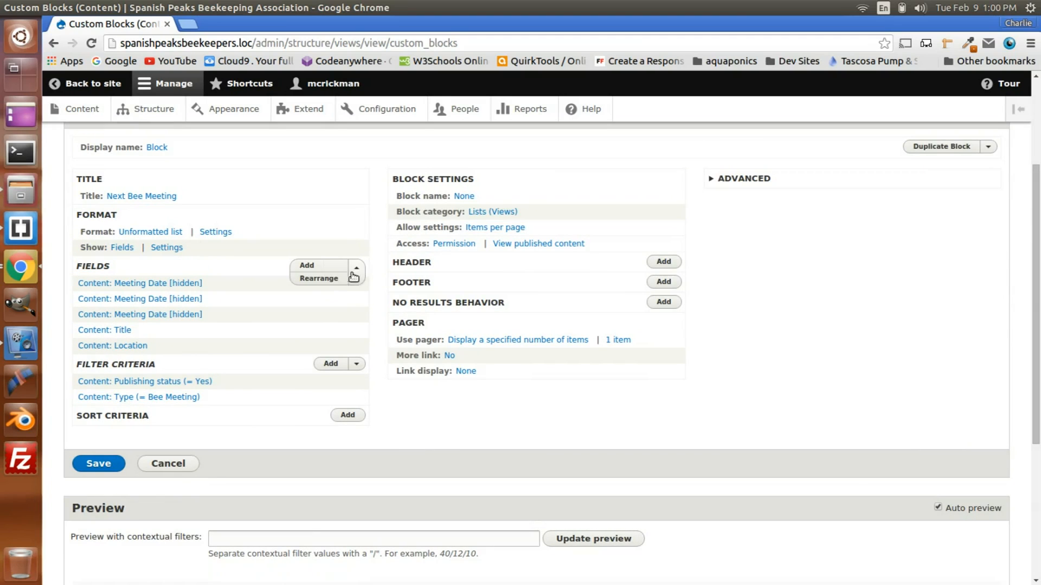
click(328, 279)
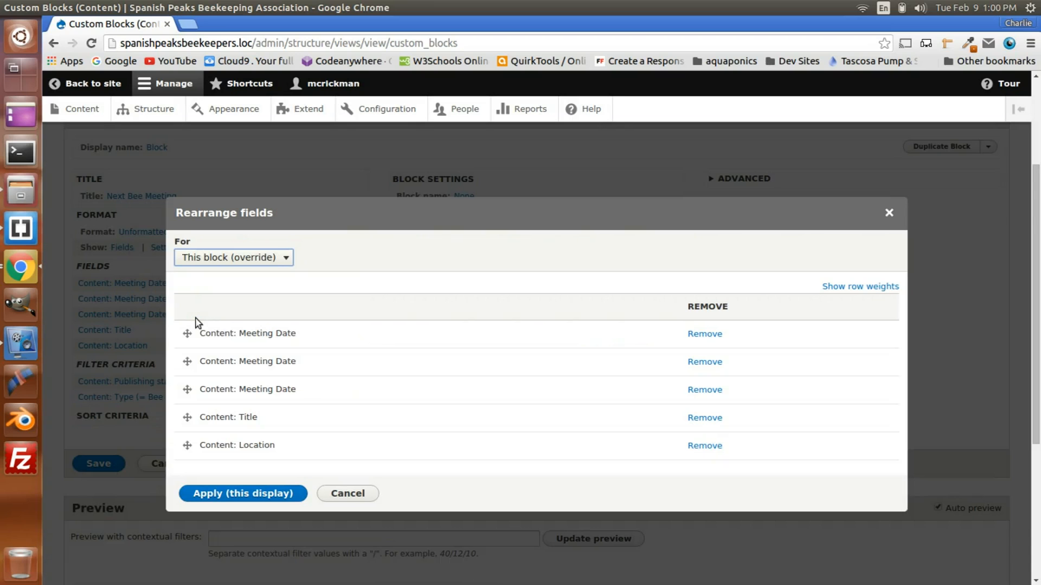
click(696, 418)
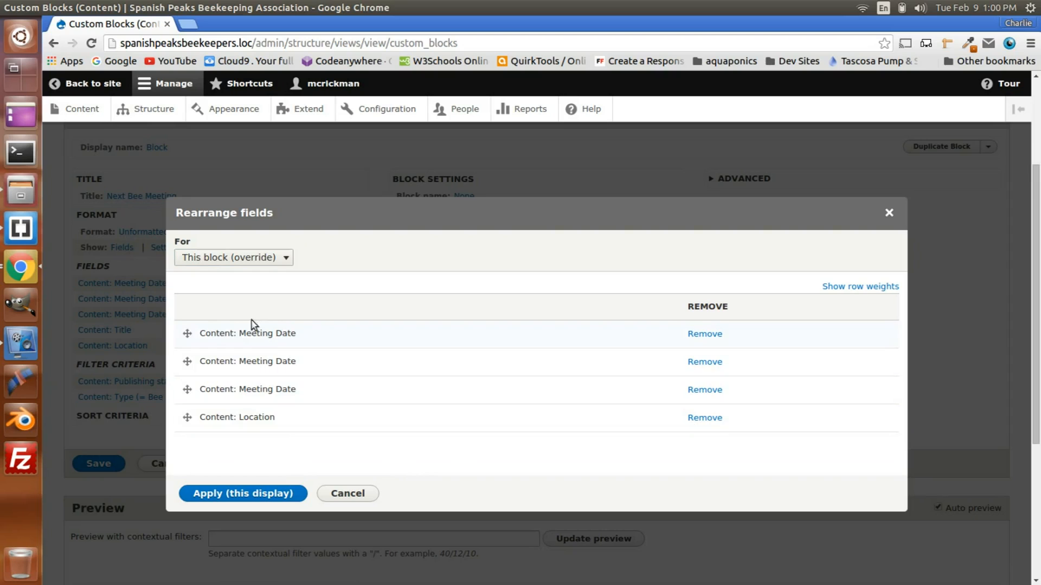
click(248, 495)
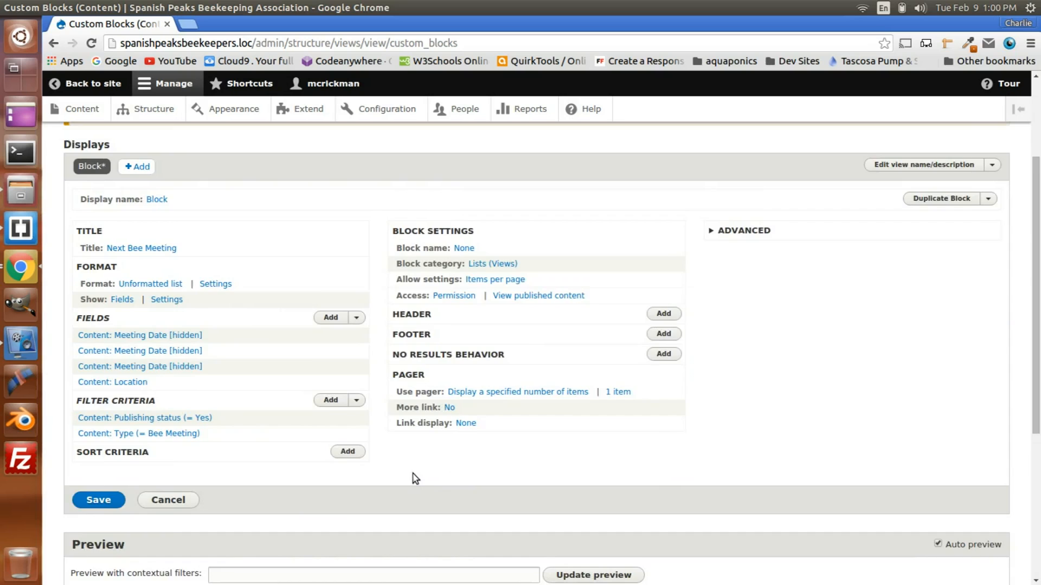
Step: Check the block's content output in the preview and save the Custom Blocks view
scroll(415, 478, down, 5)
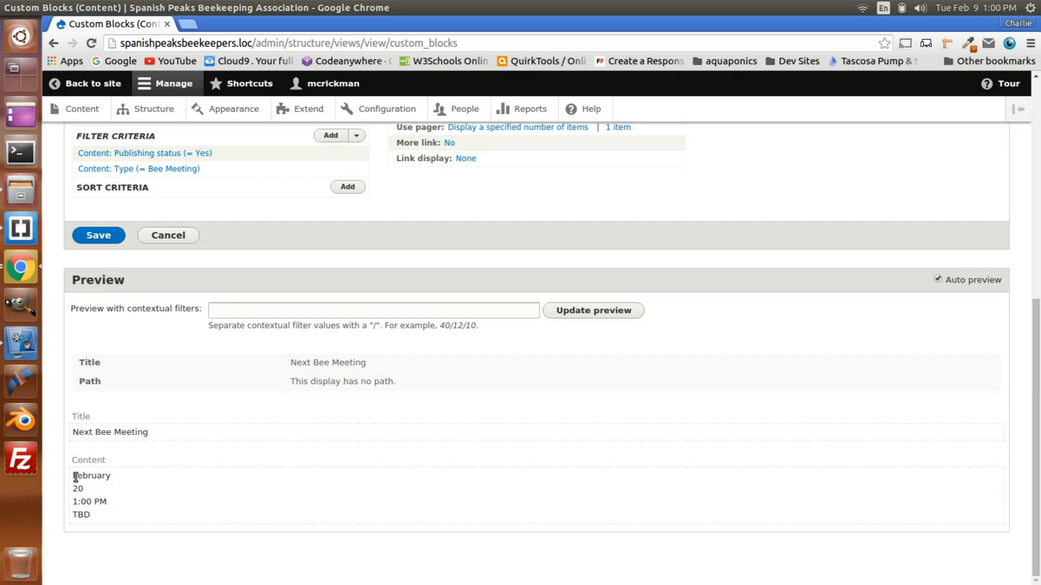
drag(76, 477, 136, 480)
scroll(358, 477, up, 8)
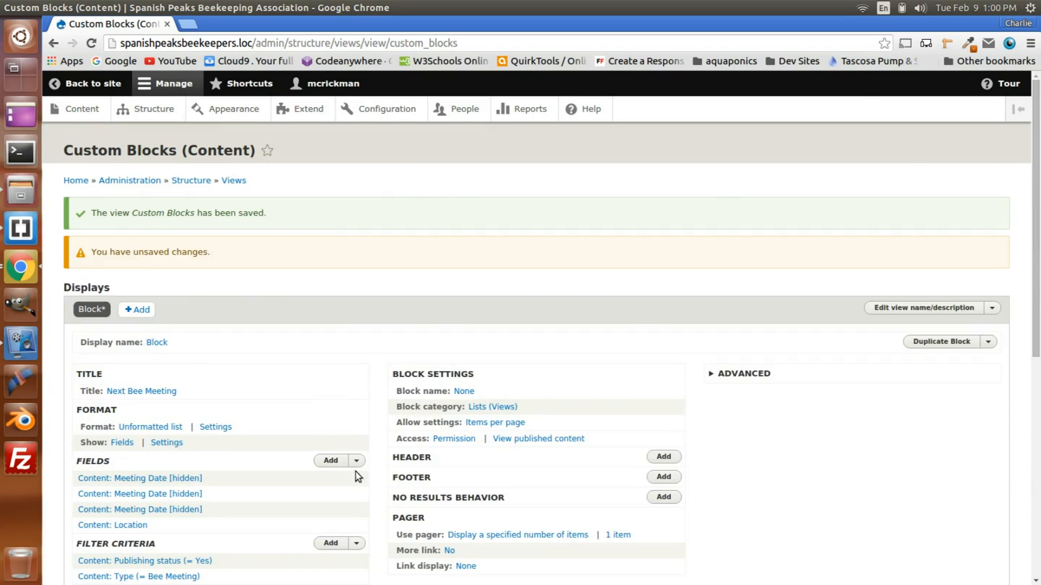
scroll(358, 477, down, 8)
scroll(358, 477, up, 8)
scroll(406, 310, down, 5)
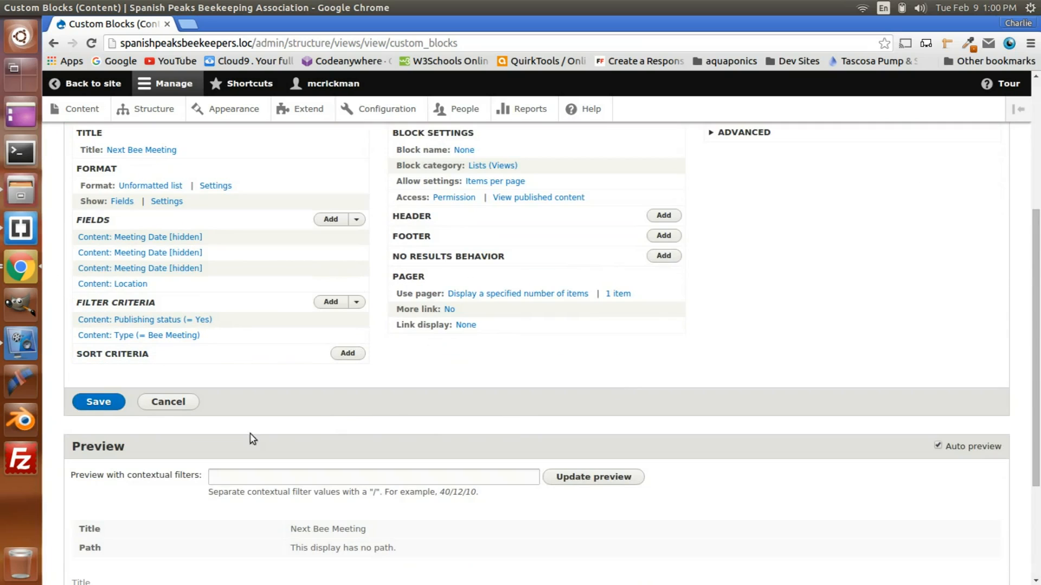
click(99, 402)
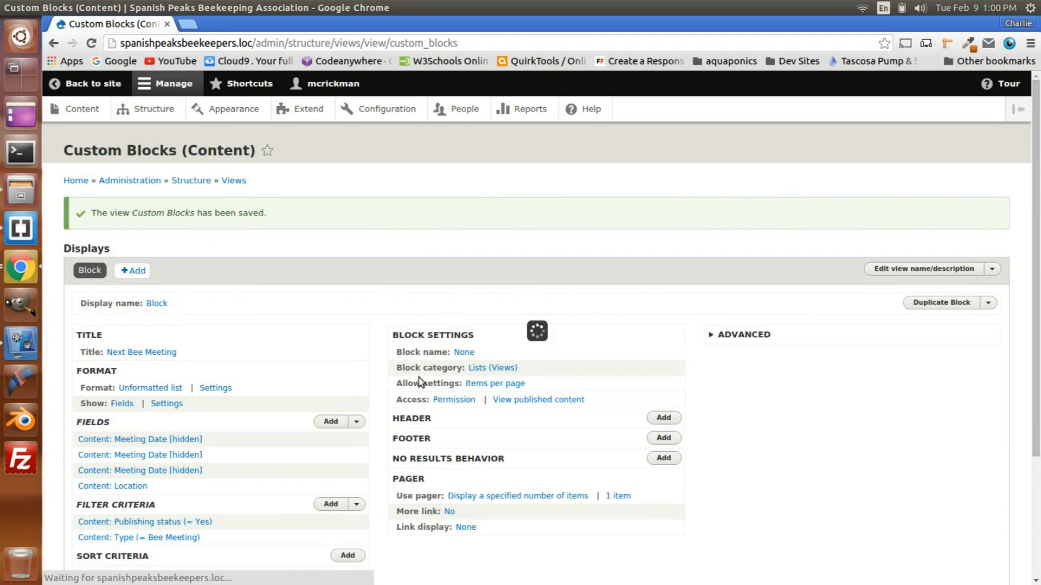
scroll(353, 391, down, 5)
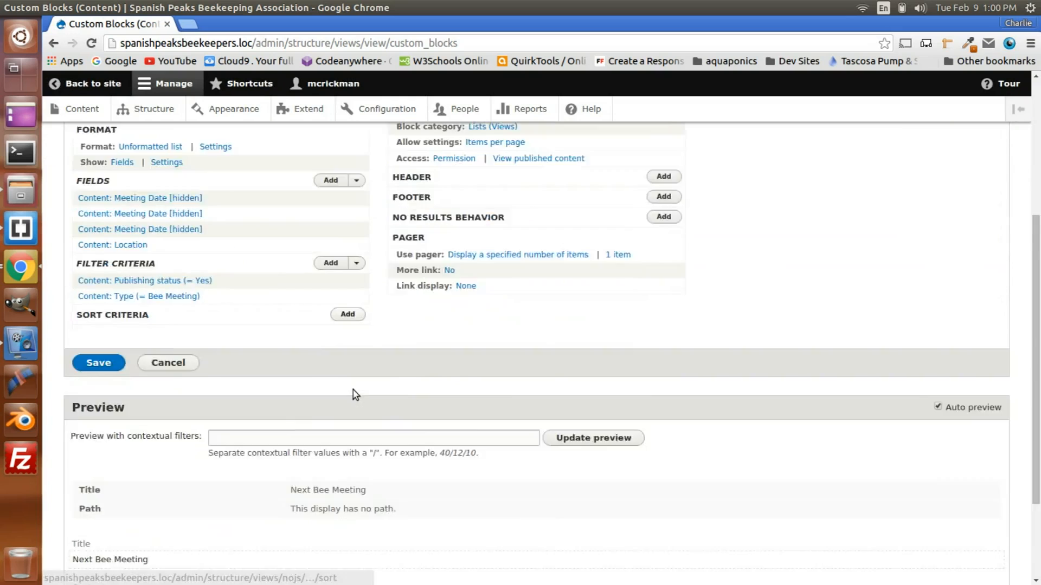
scroll(353, 390, up, 5)
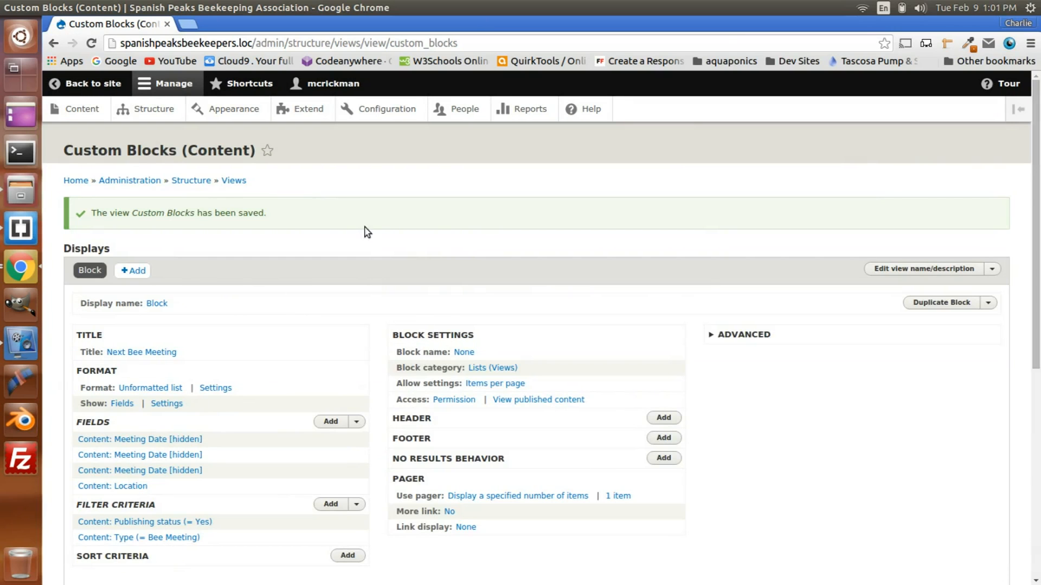
Step: Go to the Block layout page and bring up the blocks available for placement in the Primary region
click(154, 109)
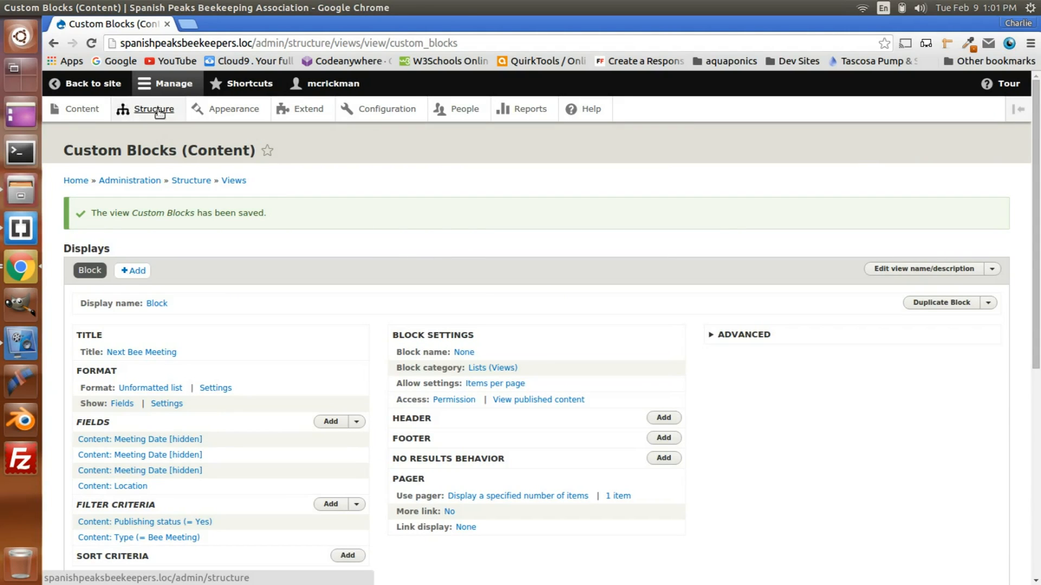
click(127, 208)
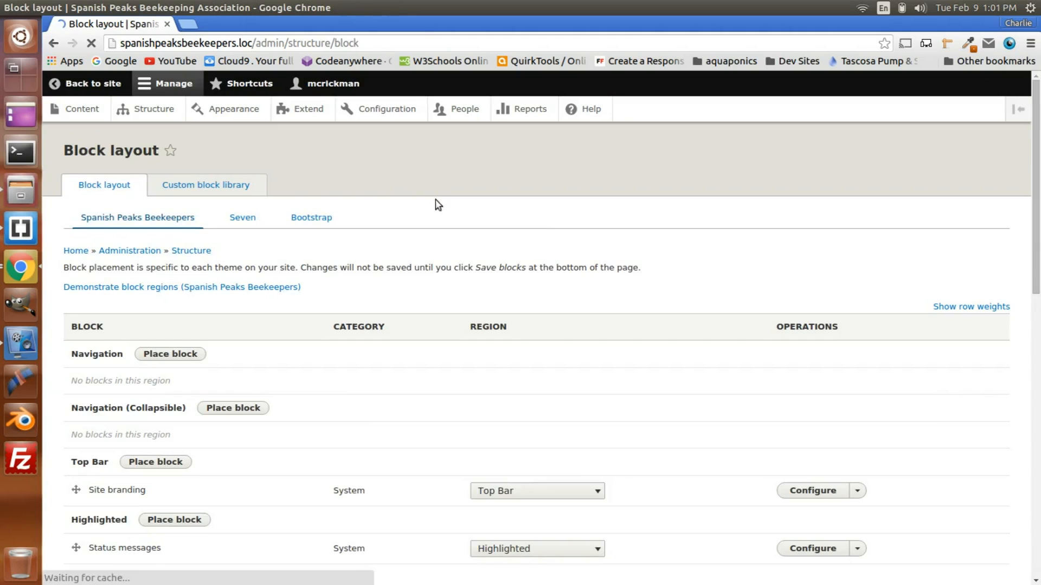
scroll(443, 202, down, 5)
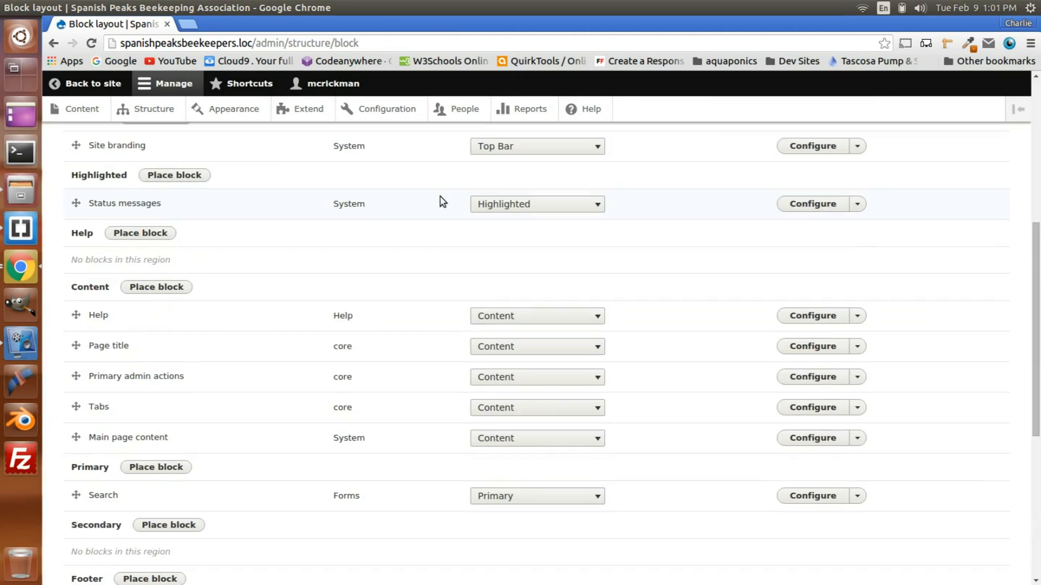
scroll(443, 202, up, 2)
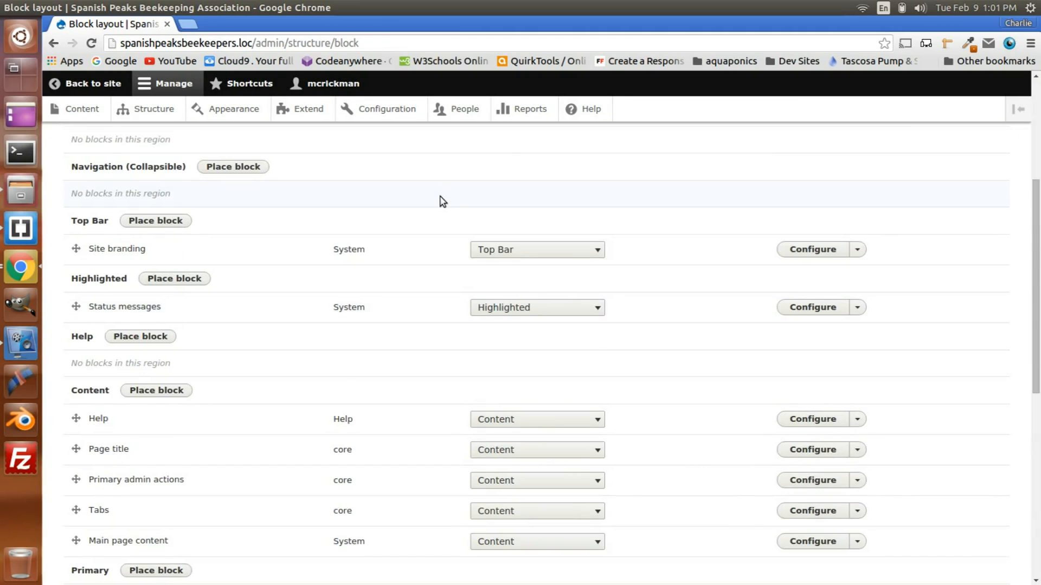
scroll(443, 201, down, 4)
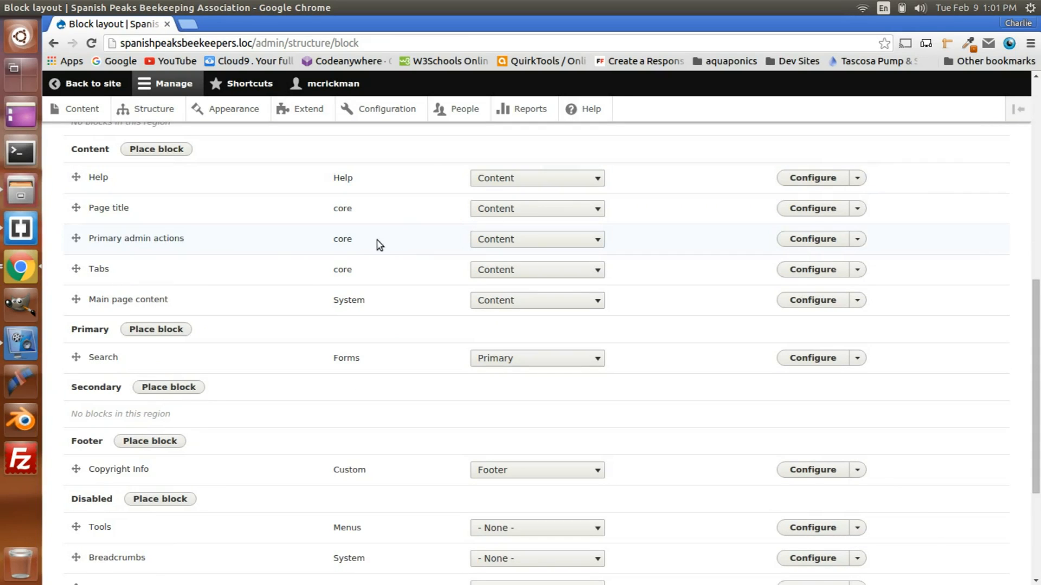
click(158, 331)
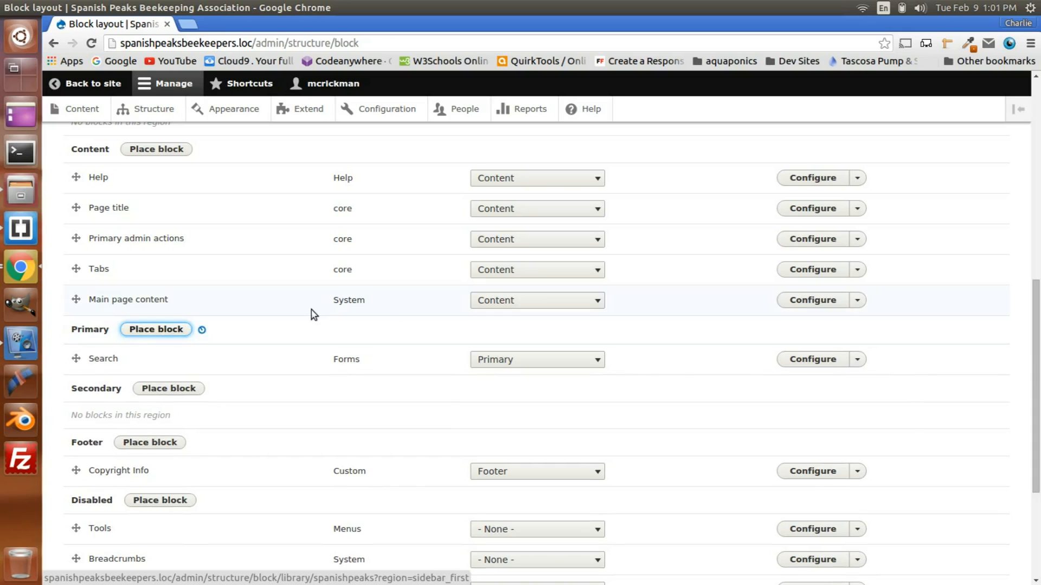
scroll(448, 266, down, 8)
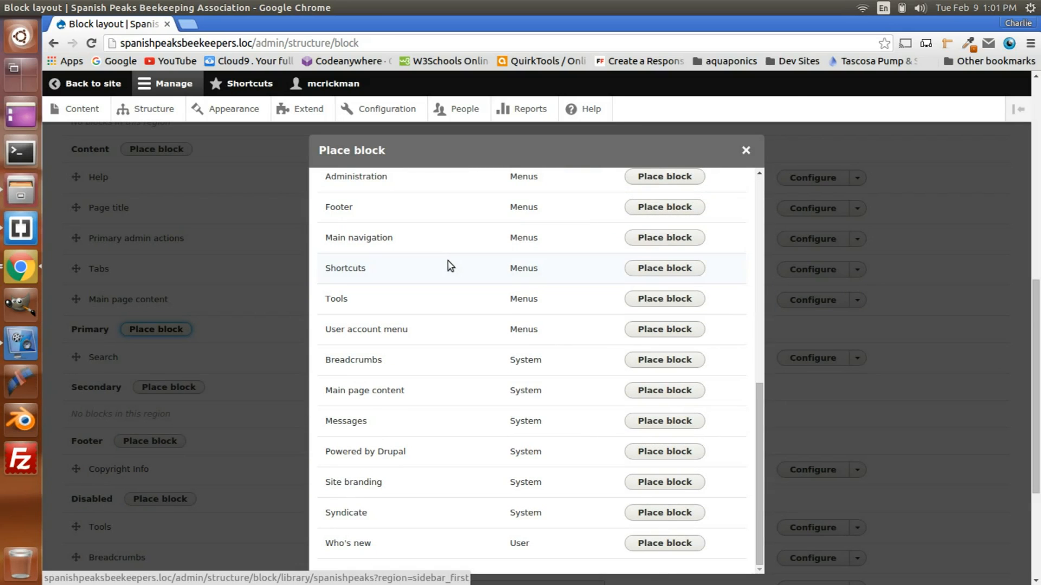
scroll(402, 396, down, 2)
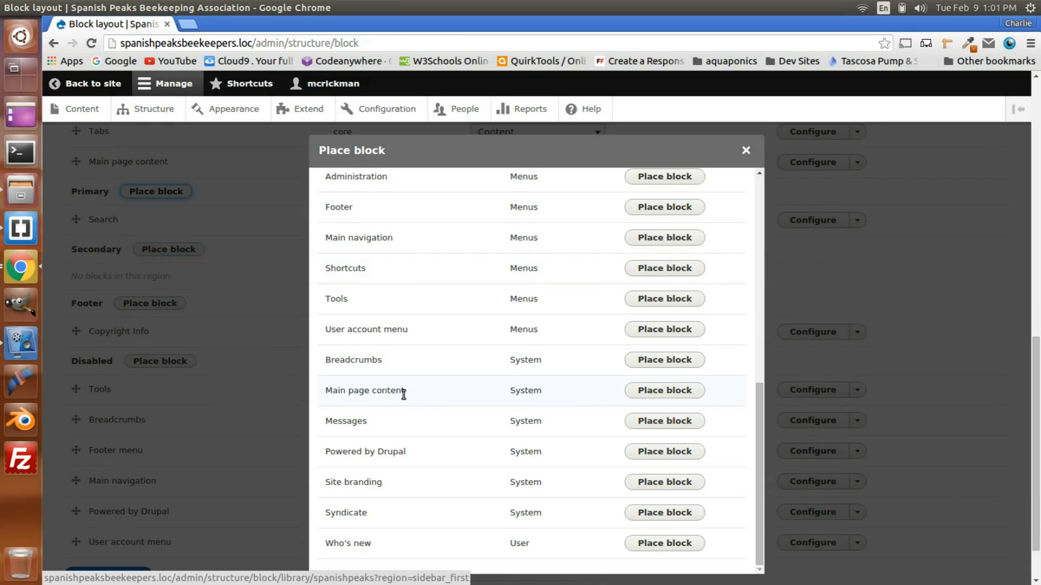
scroll(403, 396, up, 5)
scroll(404, 399, up, 3)
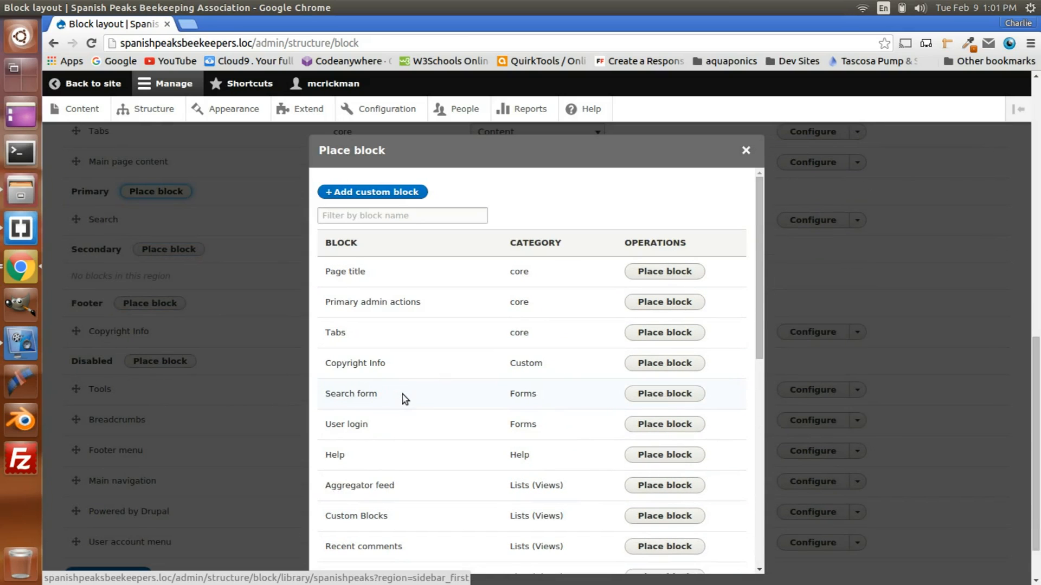
click(332, 211)
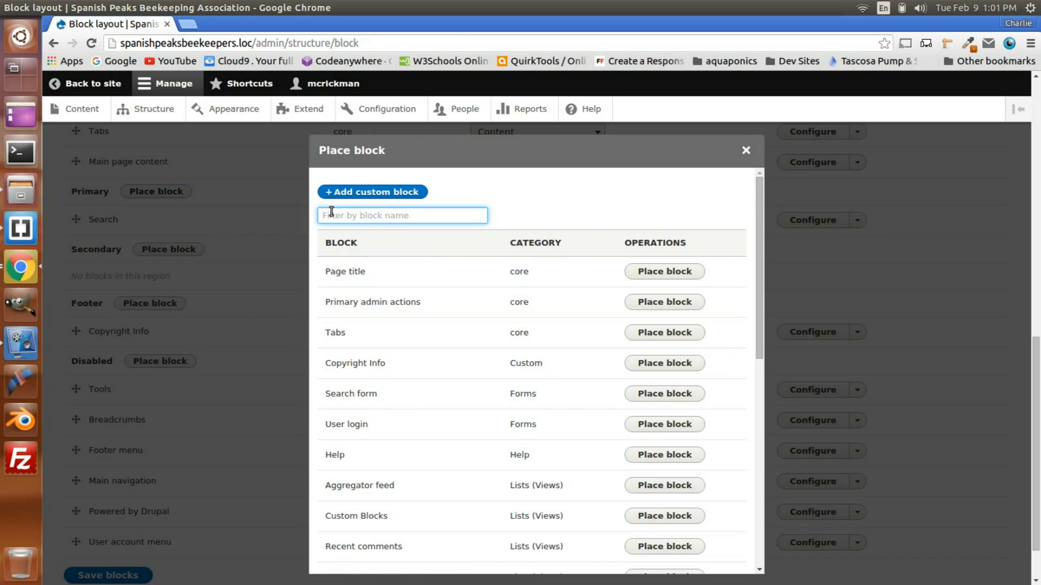
text(ne)
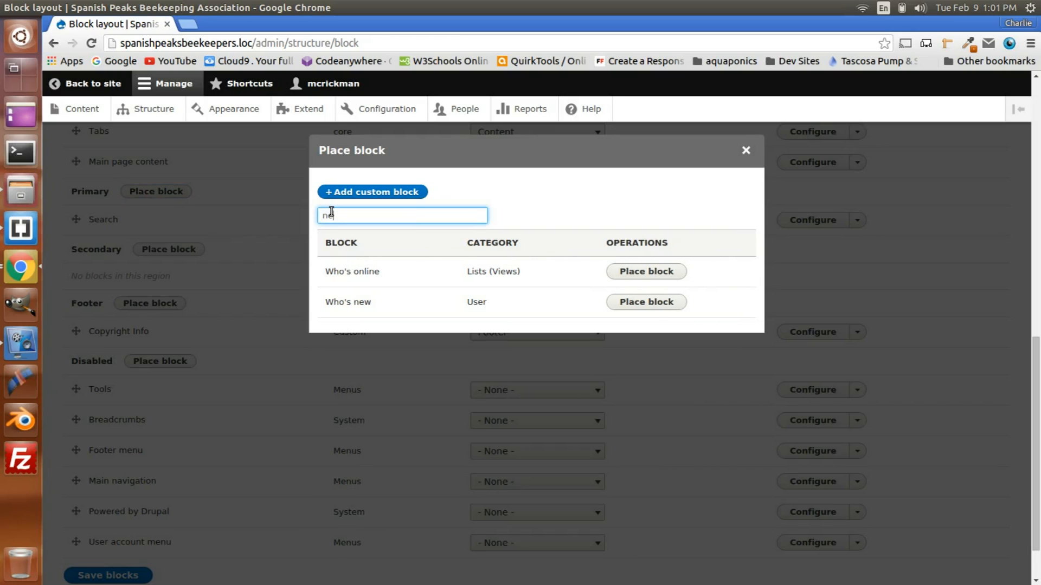
key(BackSpace)
key(BackSpace)
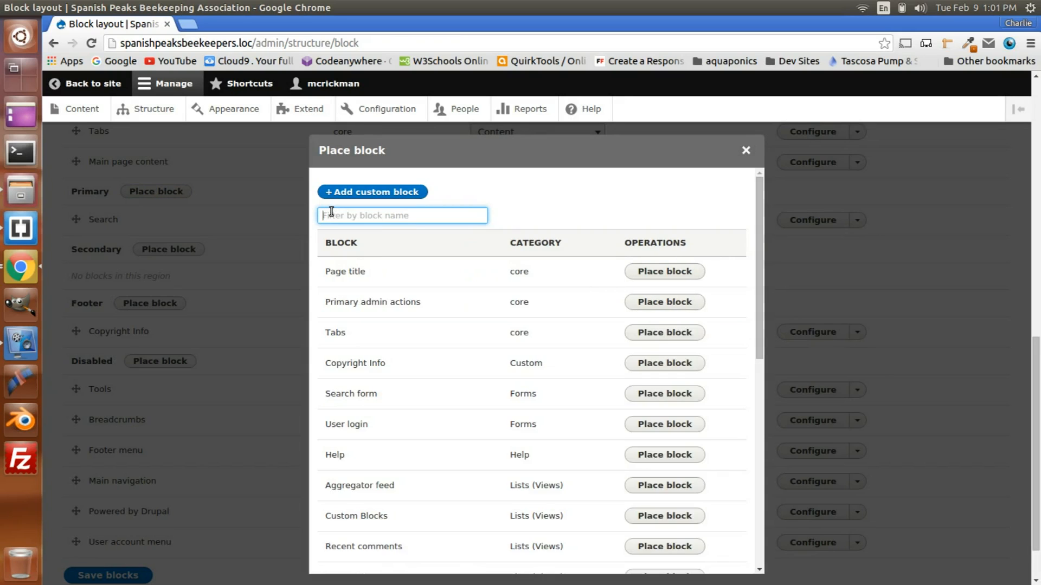
Step: Place the Custom Blocks view block in the Primary region with its default settings and save it
scroll(404, 369, down, 3)
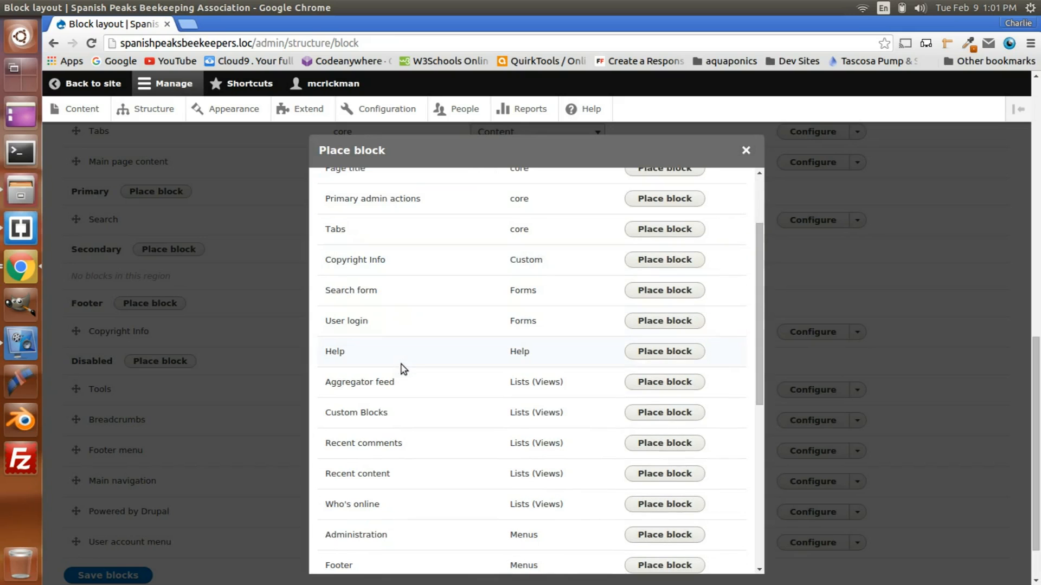
click(662, 414)
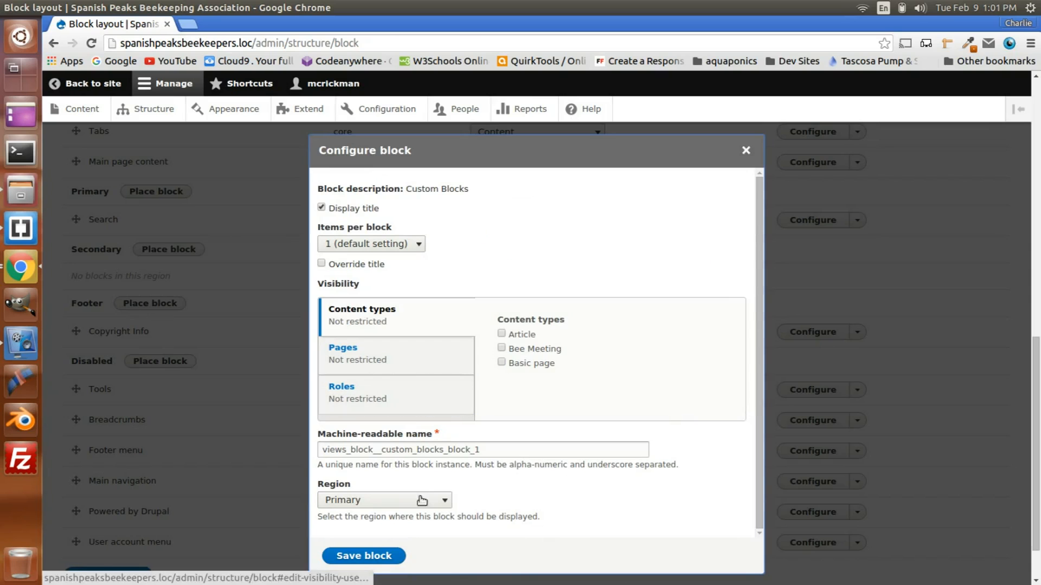
click(367, 560)
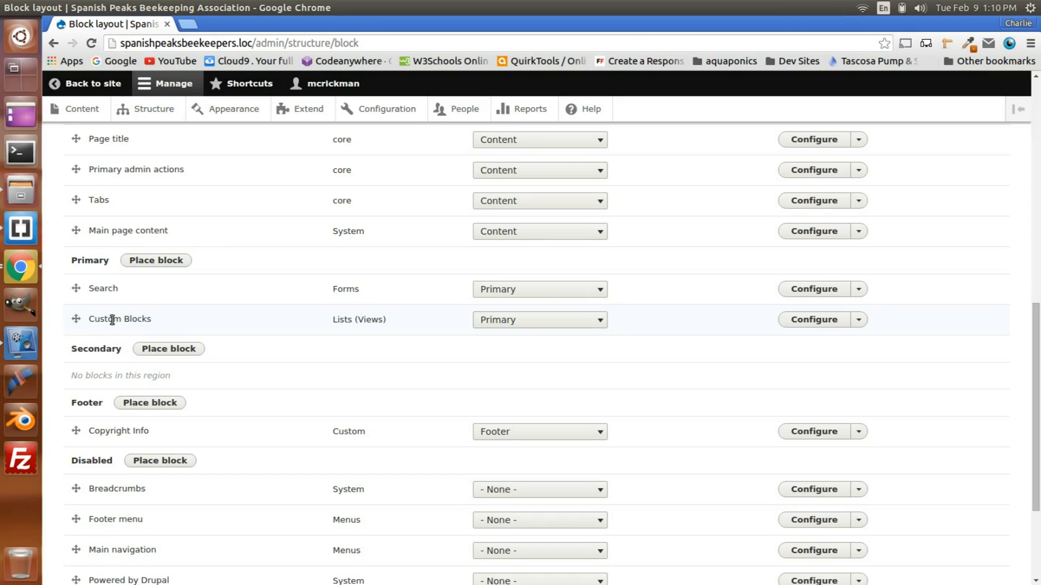
Step: Open the Custom Blocks view for editing from the site's list of views
click(163, 112)
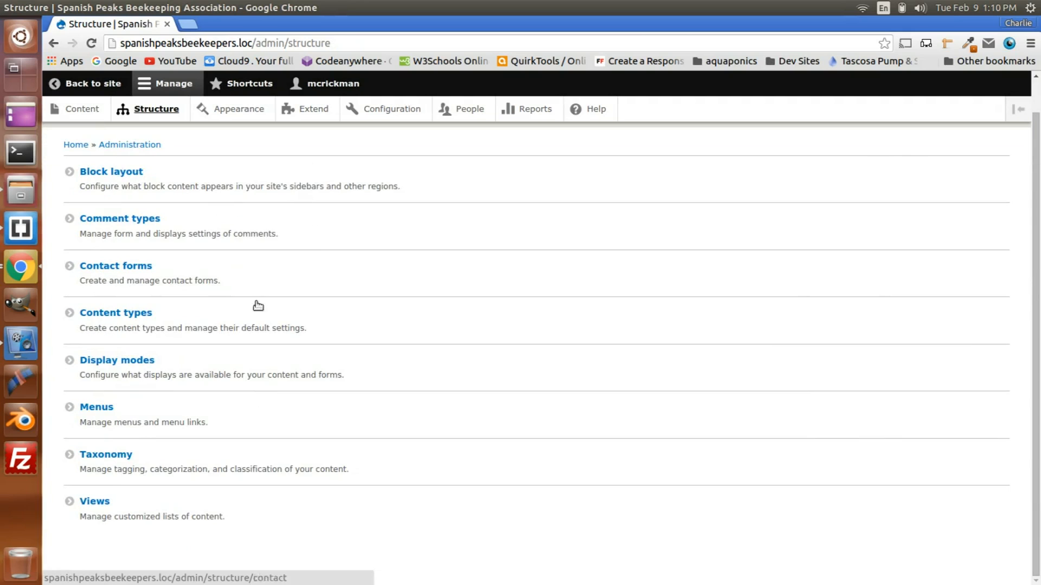
click(104, 503)
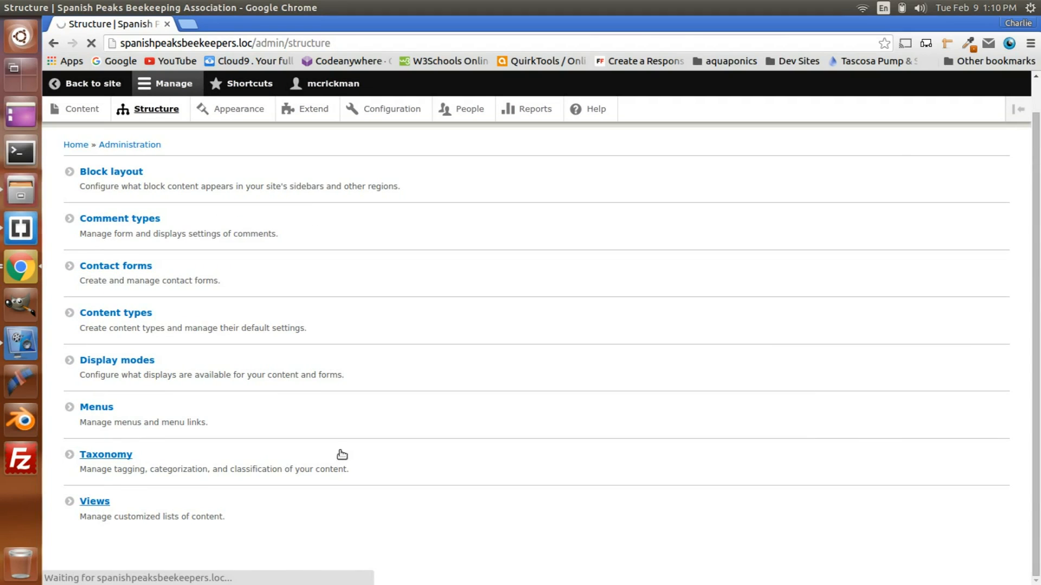
scroll(320, 378, down, 3)
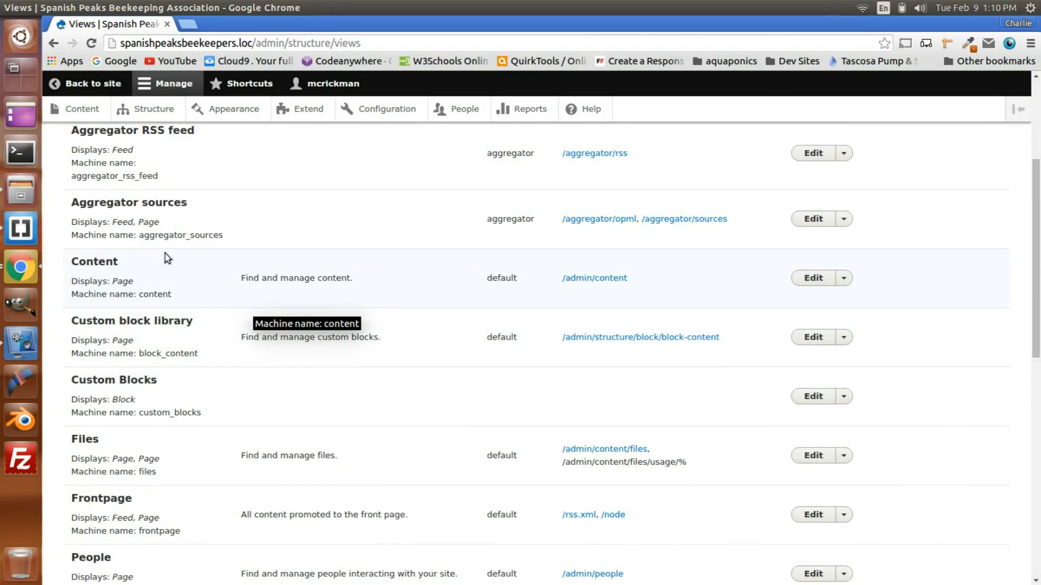
click(811, 395)
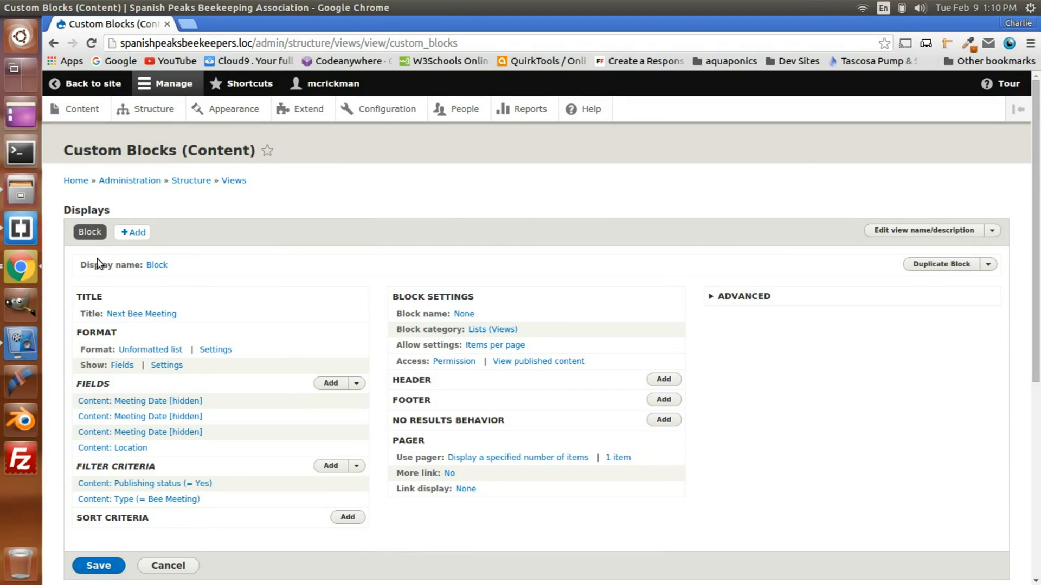
Step: Set the block display's administrative name to Next Bee Meeting and save the view
click(157, 265)
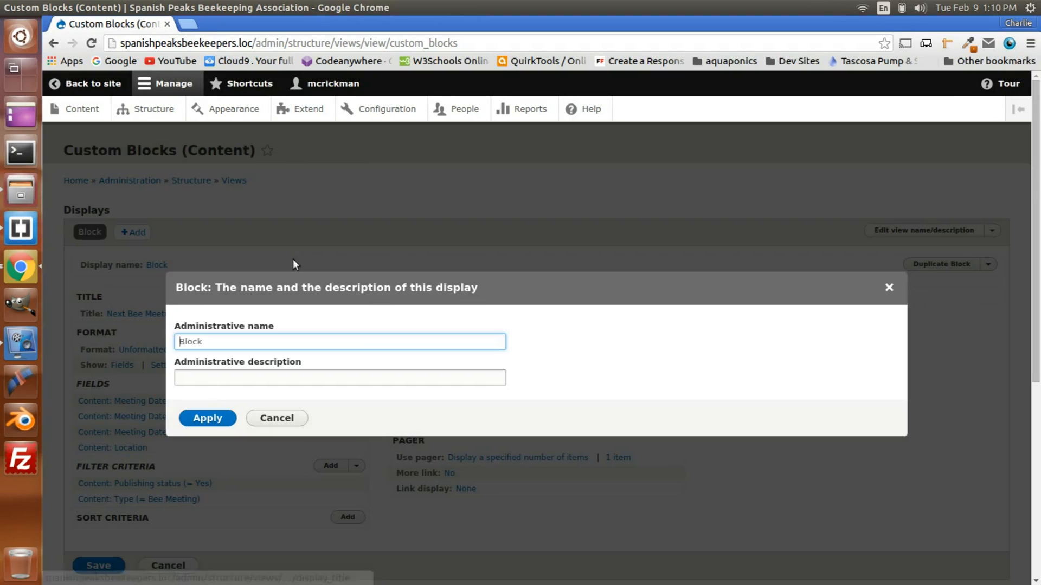
double_click(220, 343)
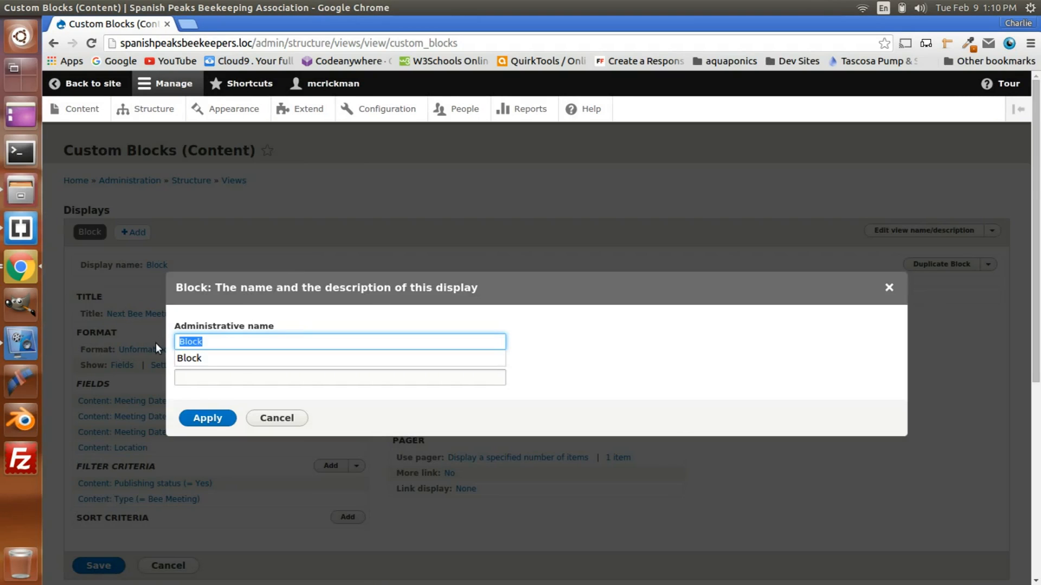
text(Next Bee Meeting)
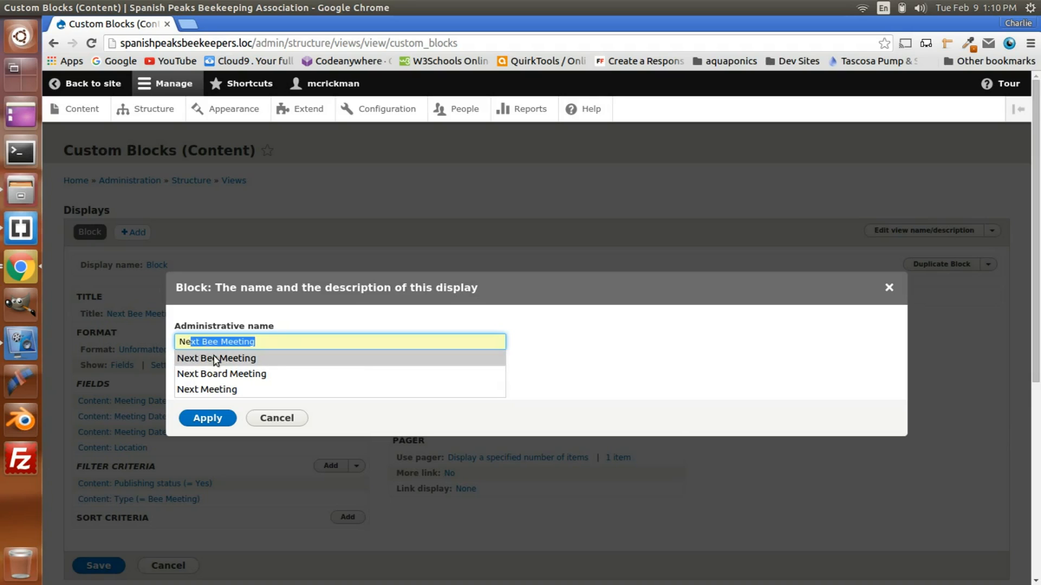
click(217, 359)
click(215, 418)
scroll(258, 413, down, 2)
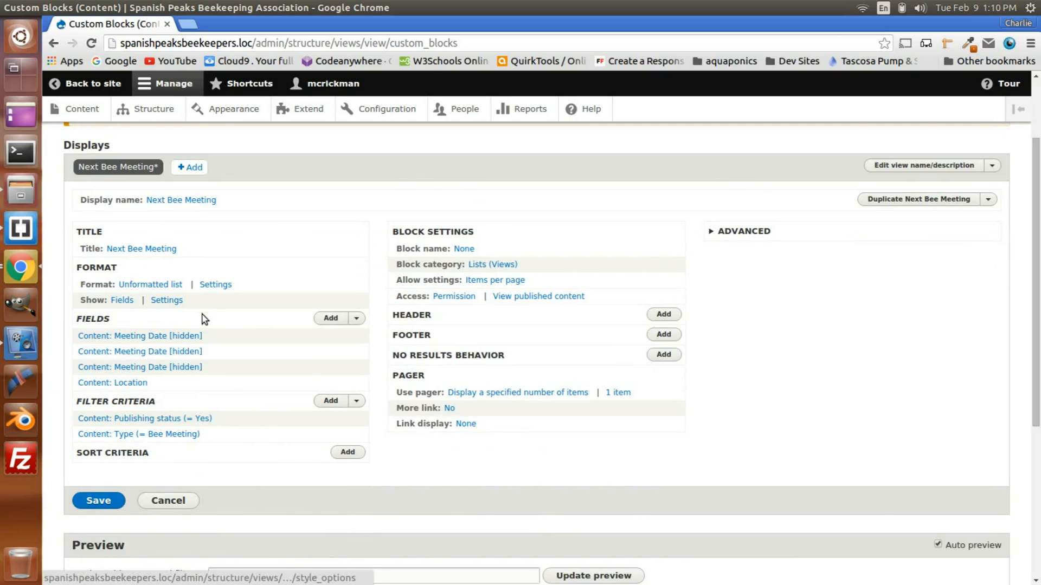
scroll(204, 319, down, 3)
click(105, 398)
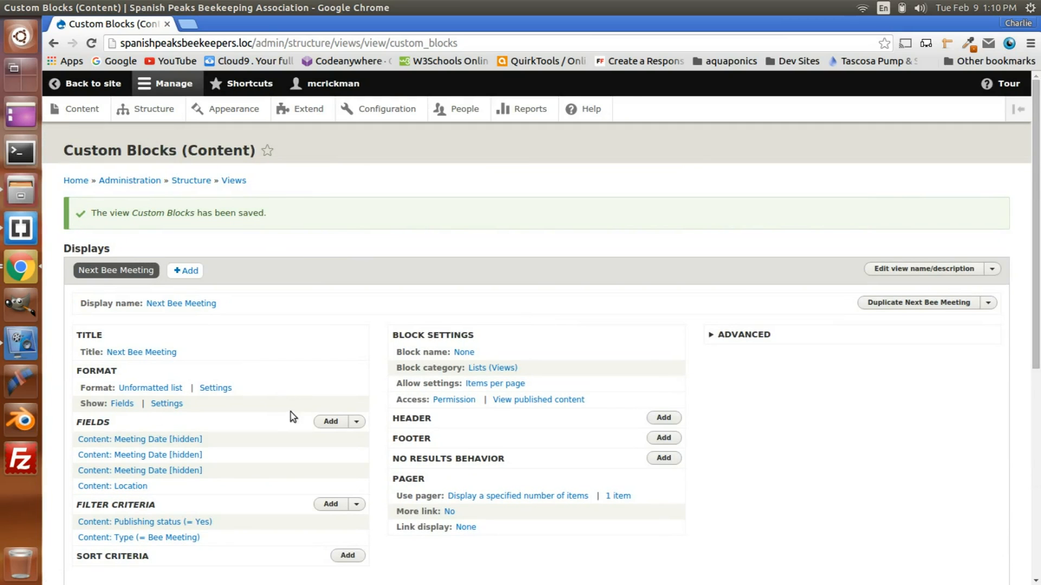
scroll(269, 420, down, 4)
scroll(270, 420, up, 4)
Step: Go to the Block layout page, check the Next Bee Meeting block's placement in the Primary region, and save the blocks
click(161, 112)
click(106, 207)
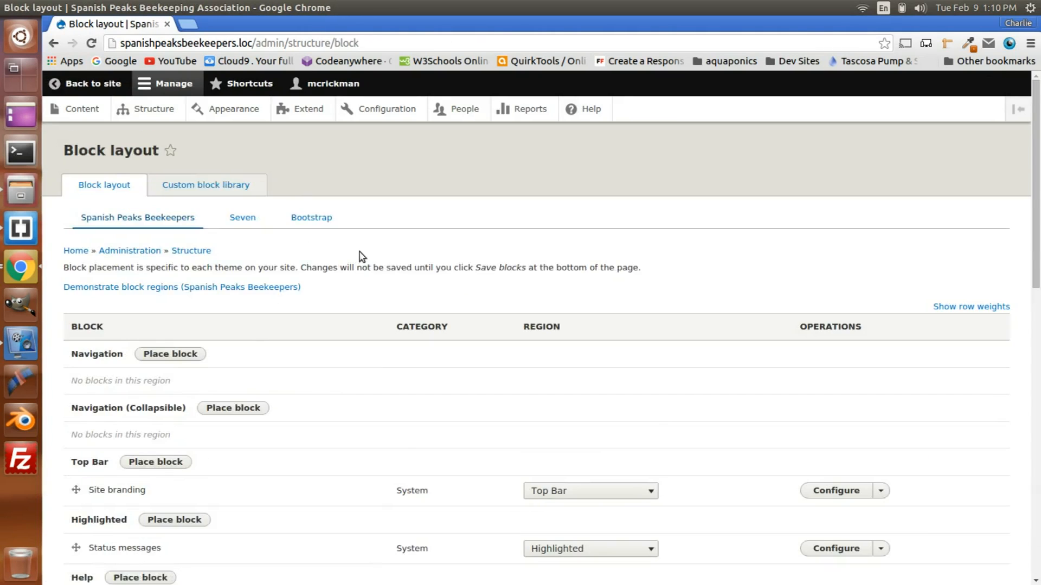
scroll(359, 252, down, 7)
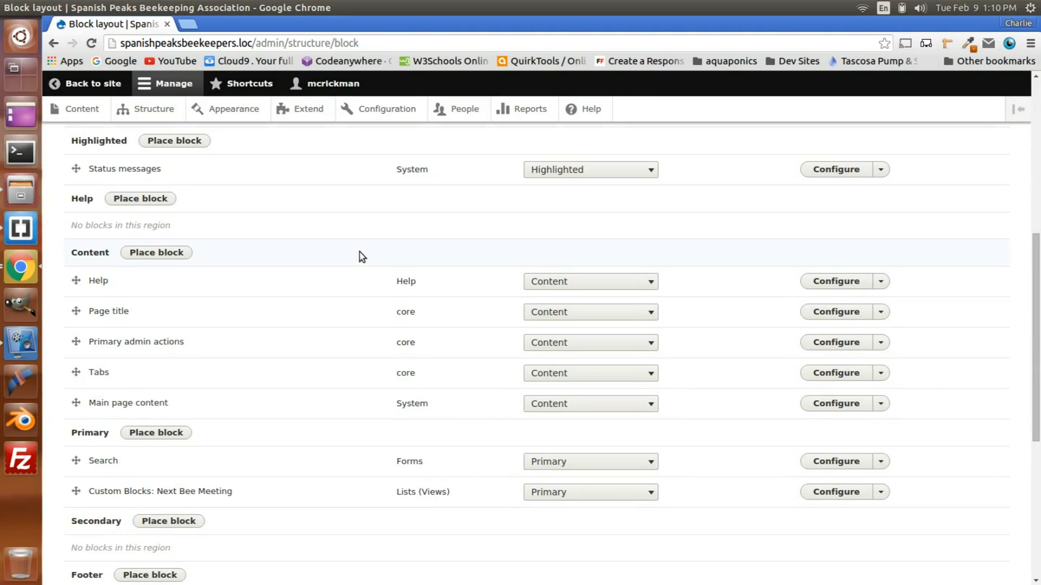
scroll(359, 252, down, 4)
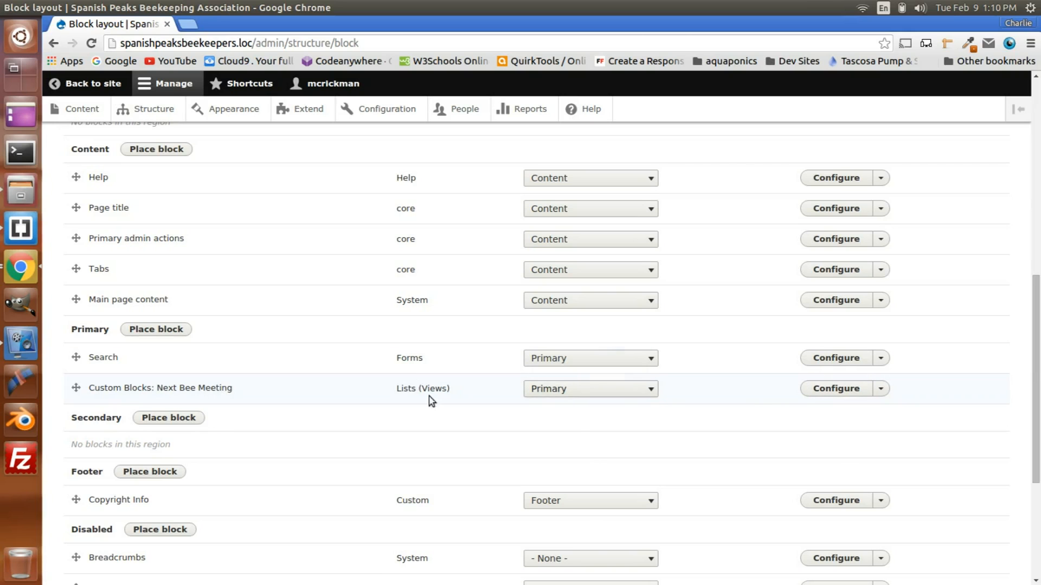
scroll(320, 386, down, 5)
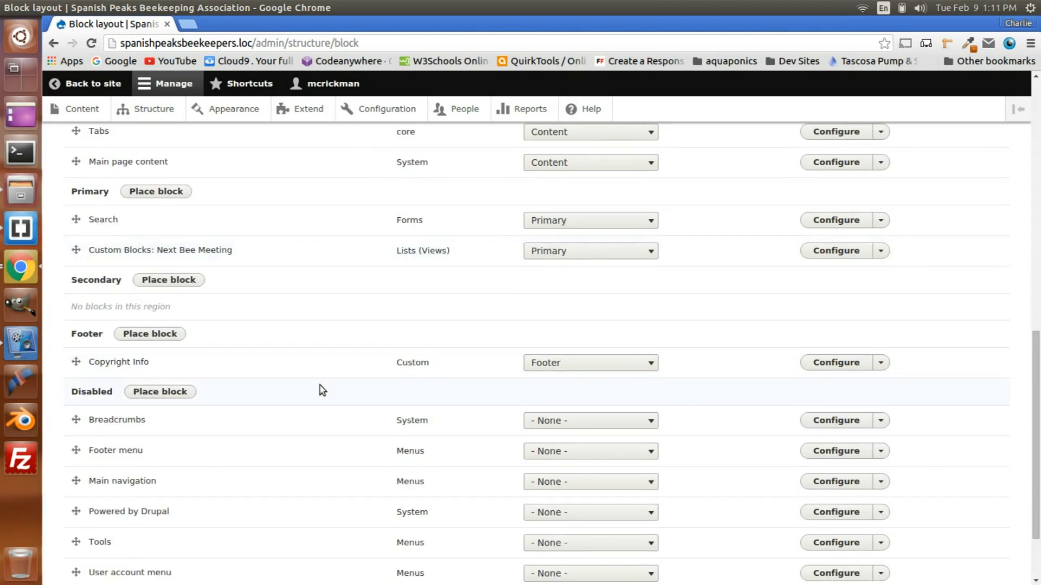
scroll(322, 390, down, 3)
click(90, 515)
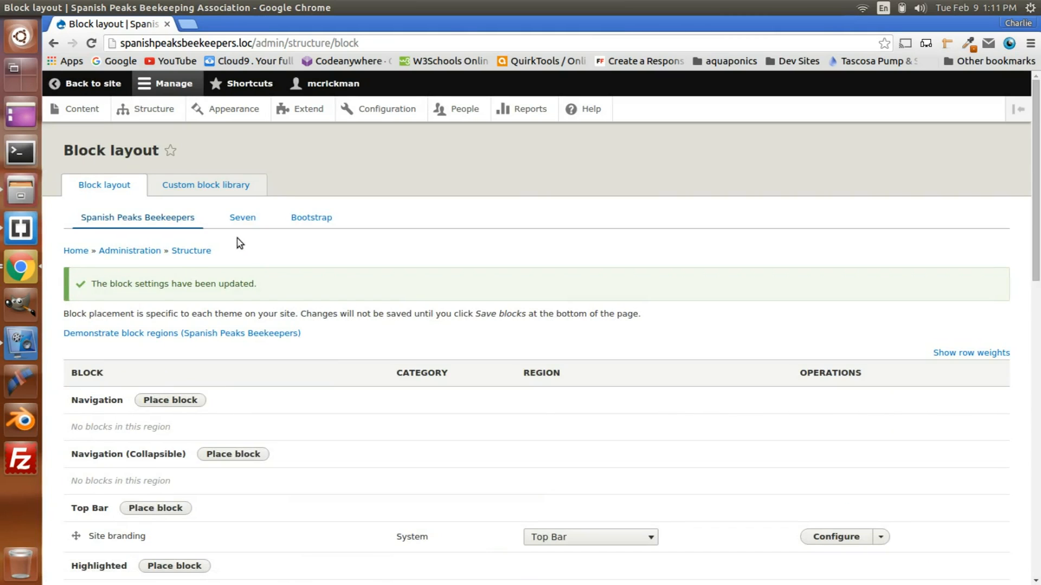
Step: Return to the site to view the Next Bee Meeting block, and open spanishpeaksbeekeepers.loc in an incognito window
click(86, 84)
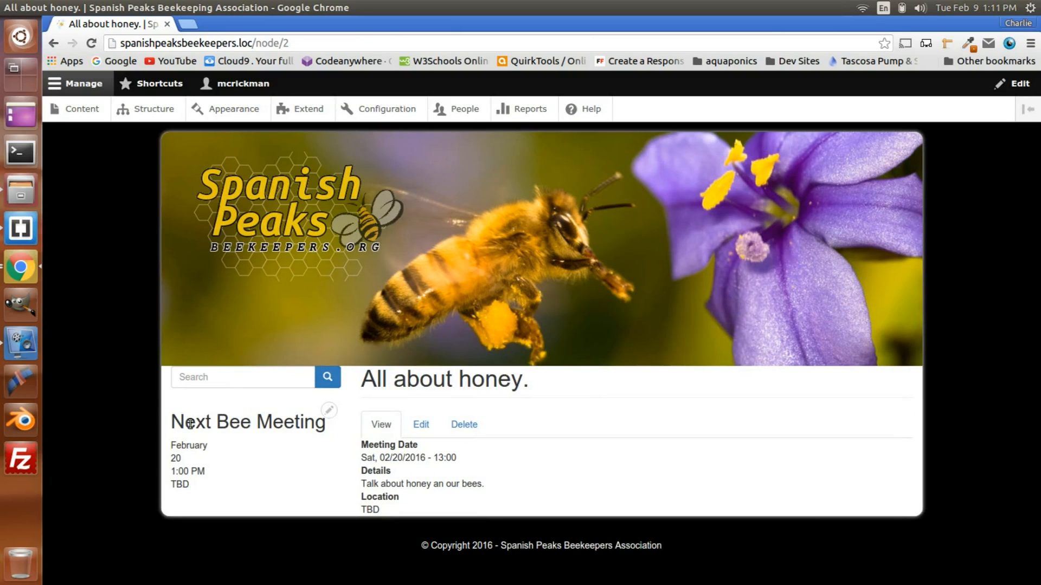
drag(179, 423, 323, 422)
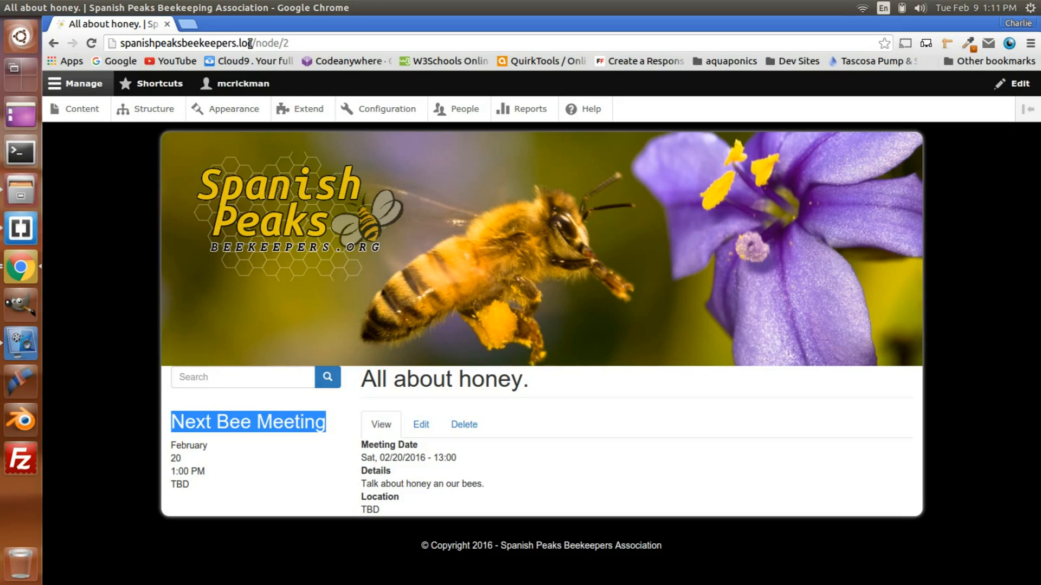
drag(252, 43, 120, 43)
key(ctrl+c)
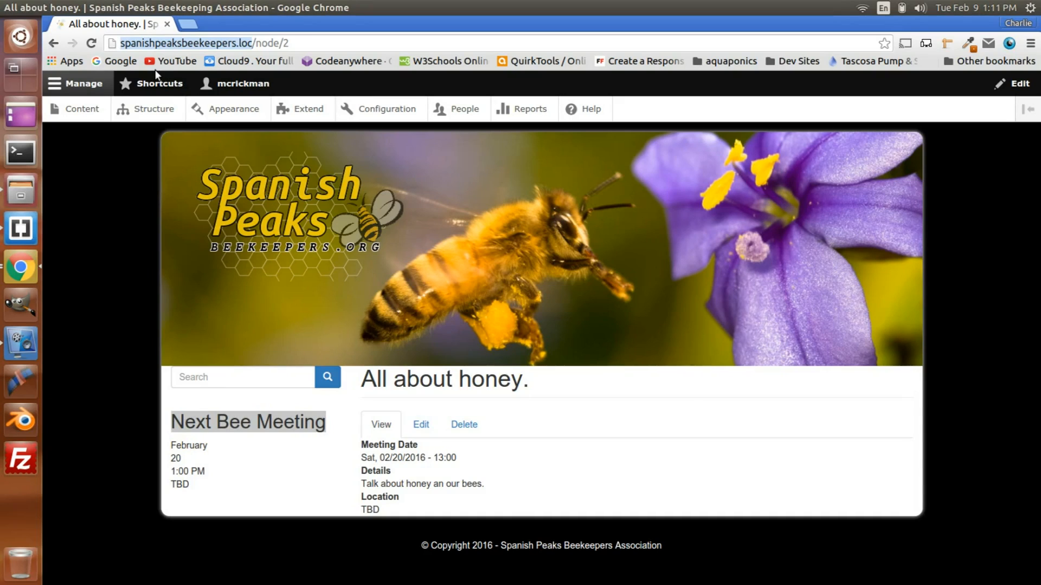
key(ctrl+shift+n)
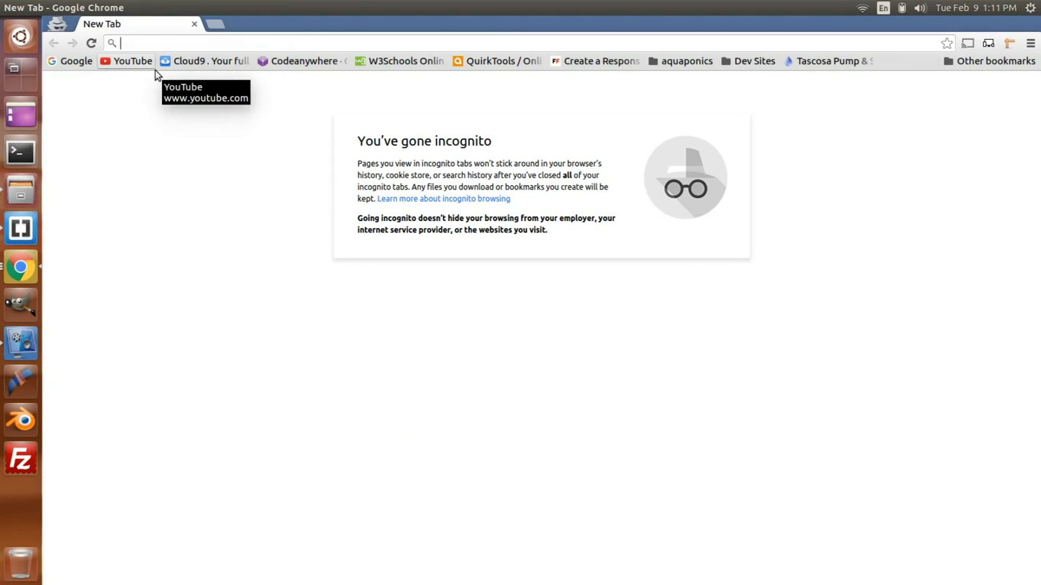
key(ctrl+v)
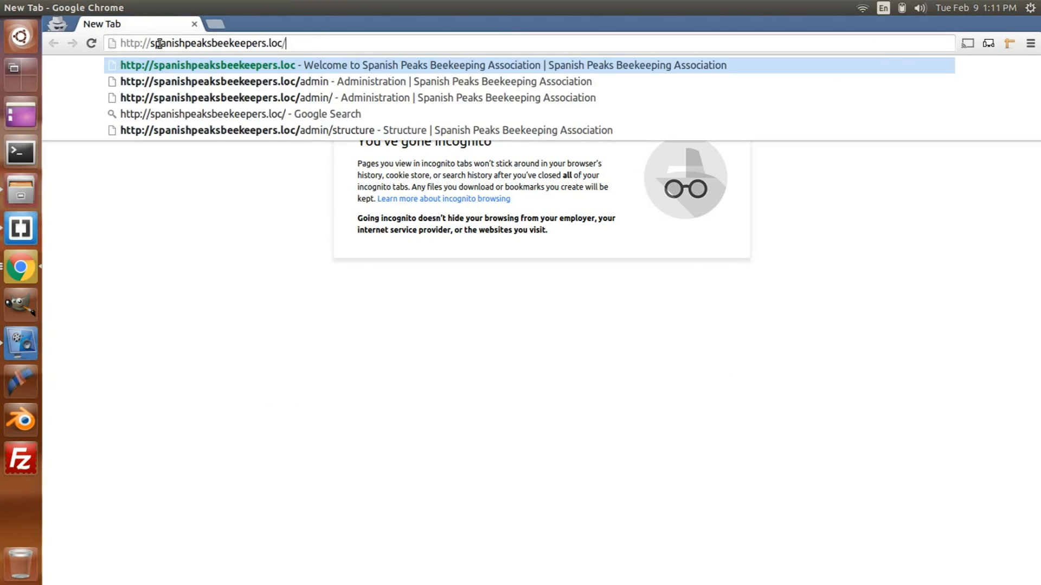
key(Return)
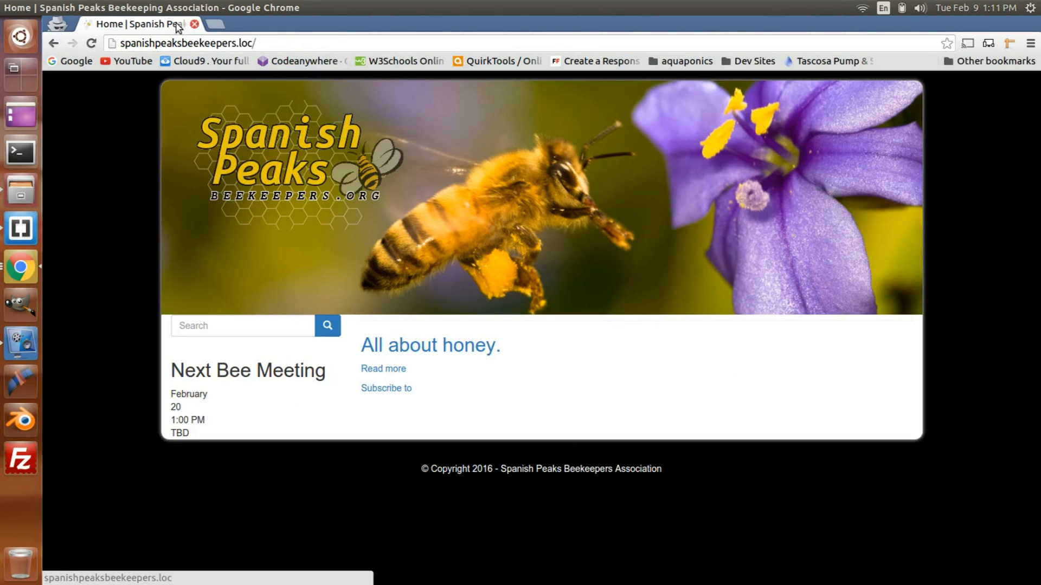
Step: Inspect the Next Bee Meeting block's HTML, examining the next-bee-meeting container and its month, day, time and location divs, and close the inspector
right_click(202, 394)
click(272, 382)
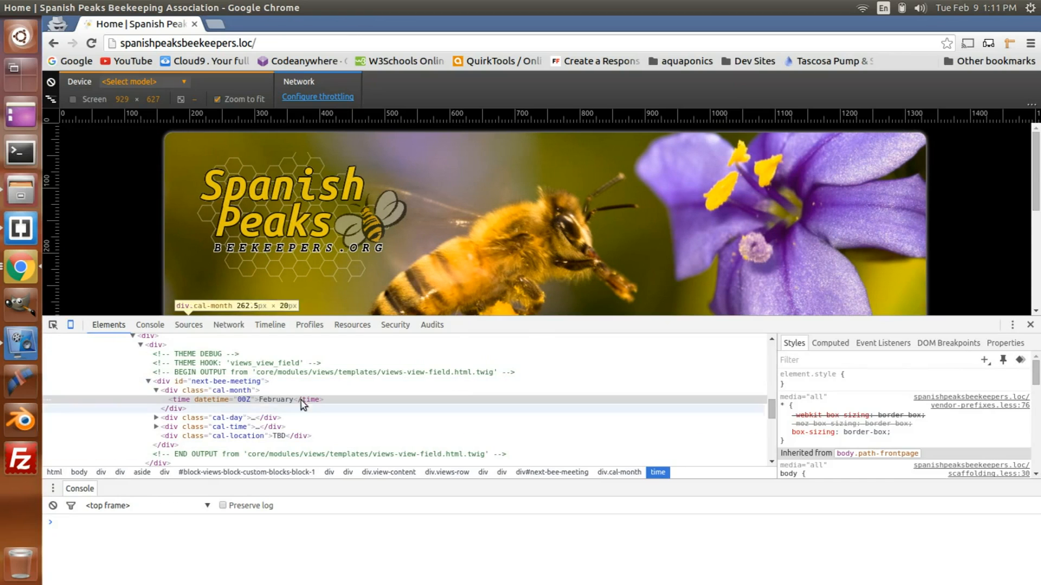
click(164, 382)
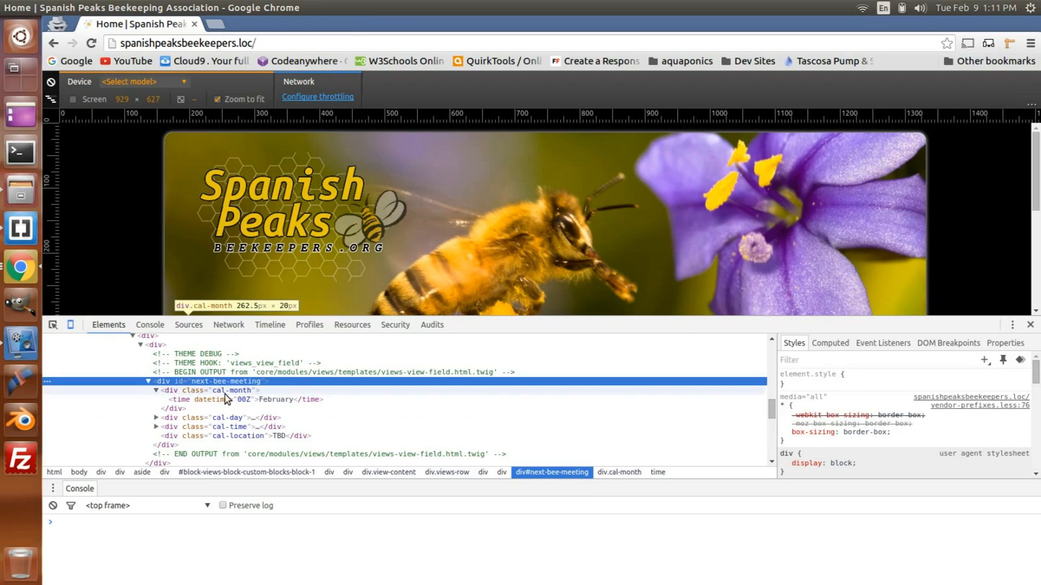
click(177, 392)
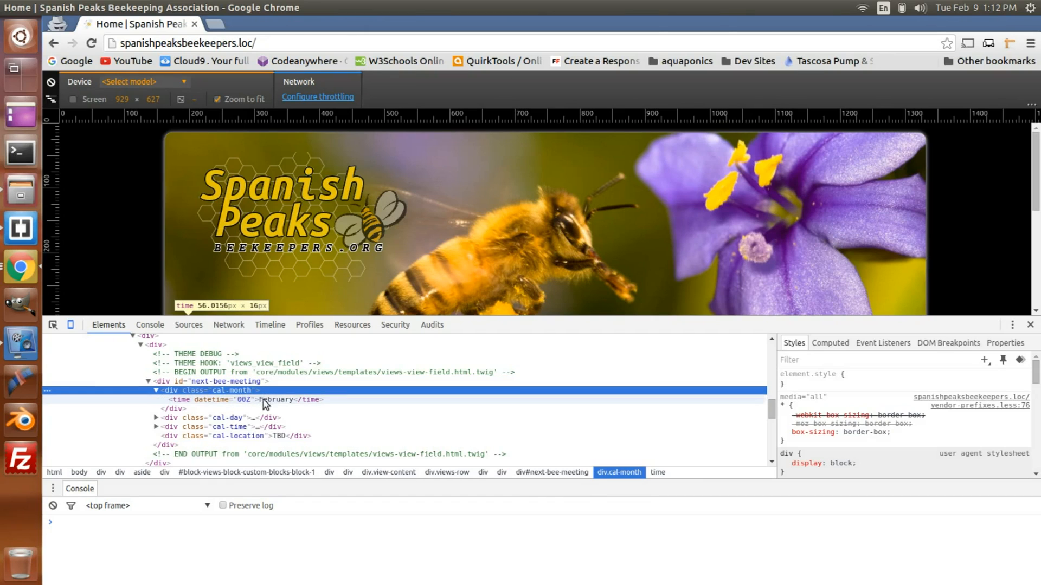
click(205, 418)
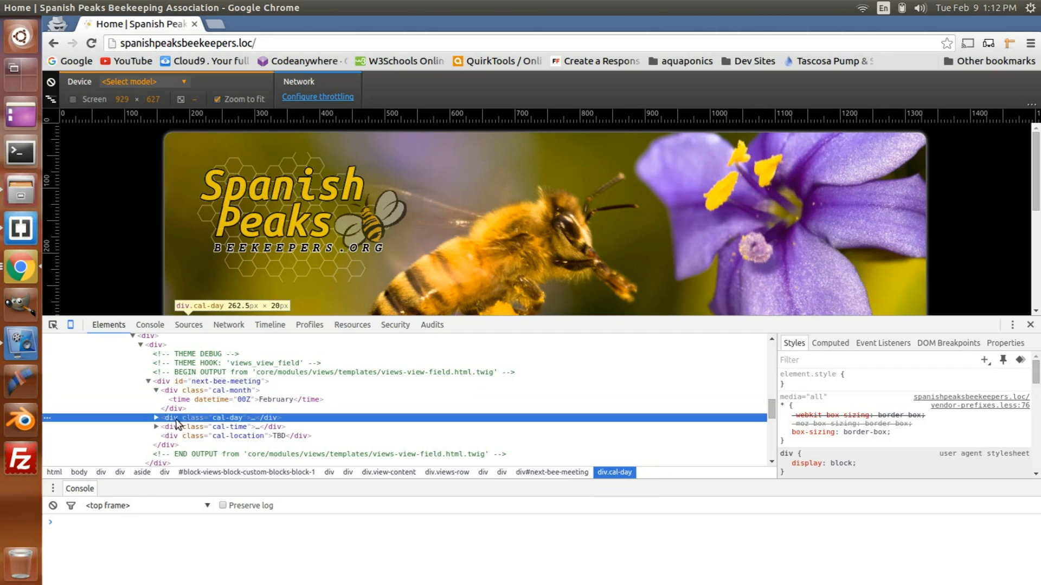
click(156, 419)
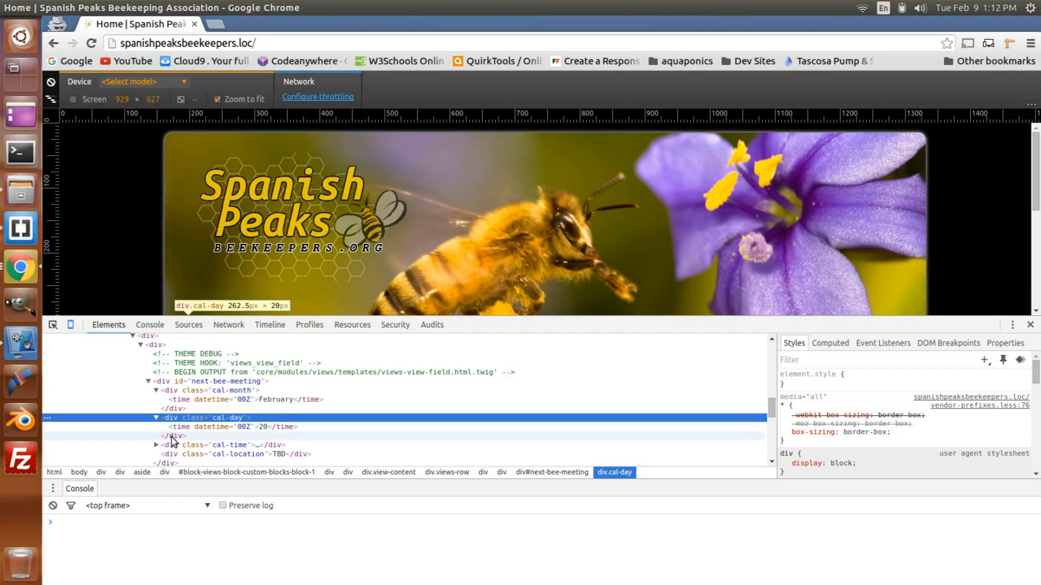
click(232, 445)
click(235, 455)
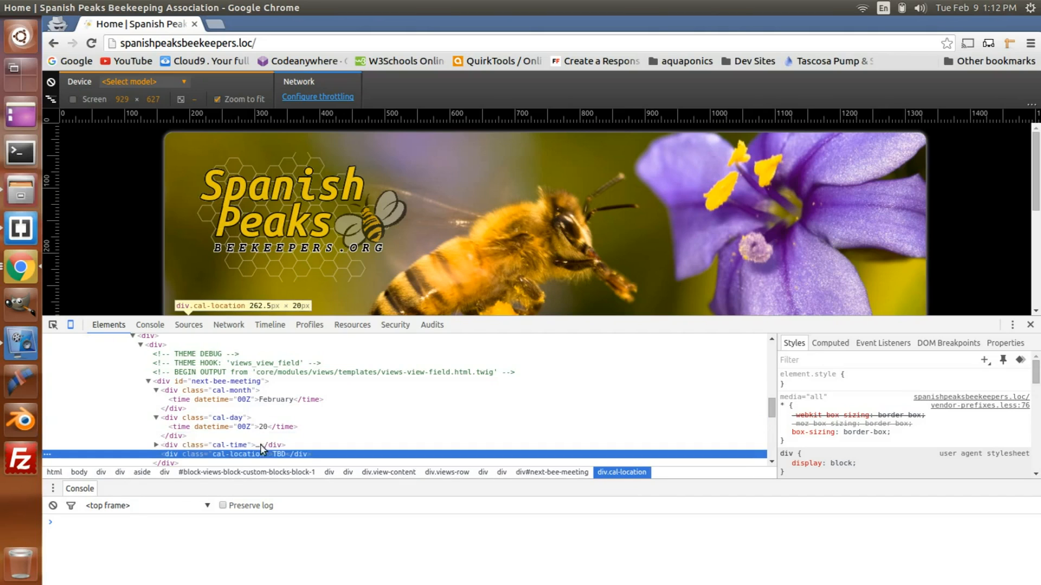
scroll(463, 362, up, 5)
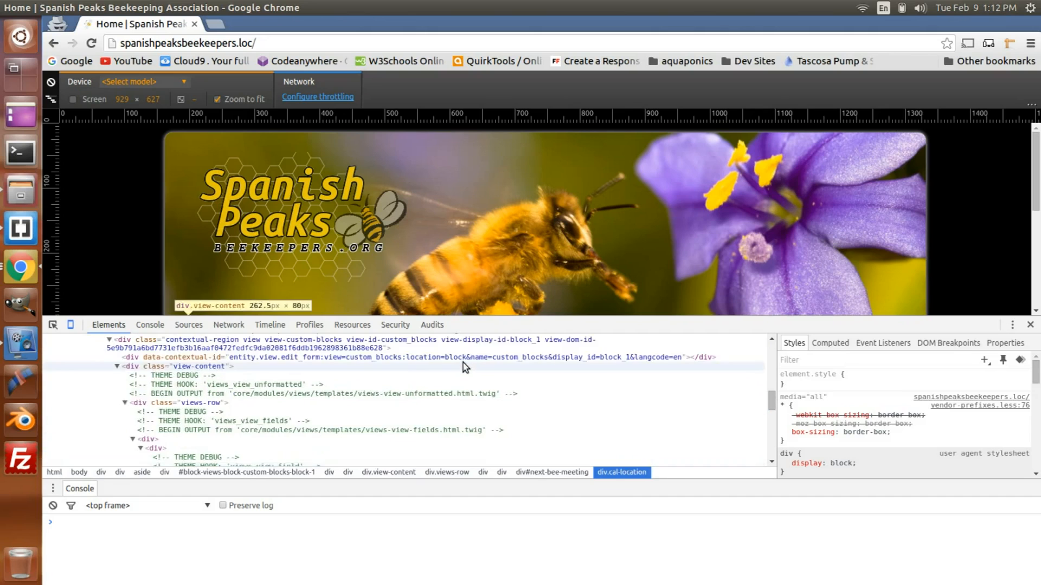
click(1031, 325)
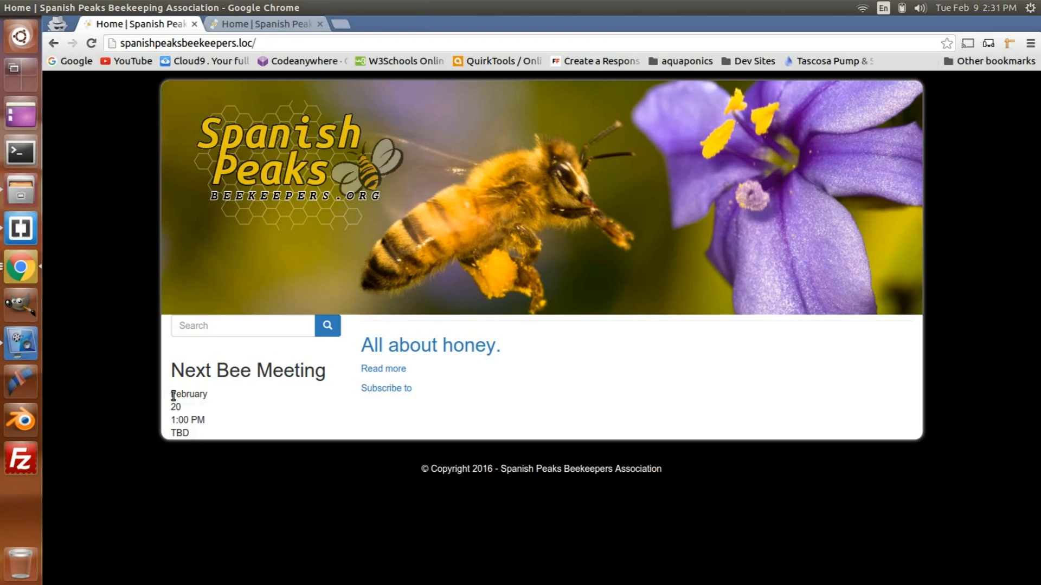
Step: Compare the unstyled Next Bee Meeting block with the styled calendar version open in the other home page tab
drag(171, 395, 230, 441)
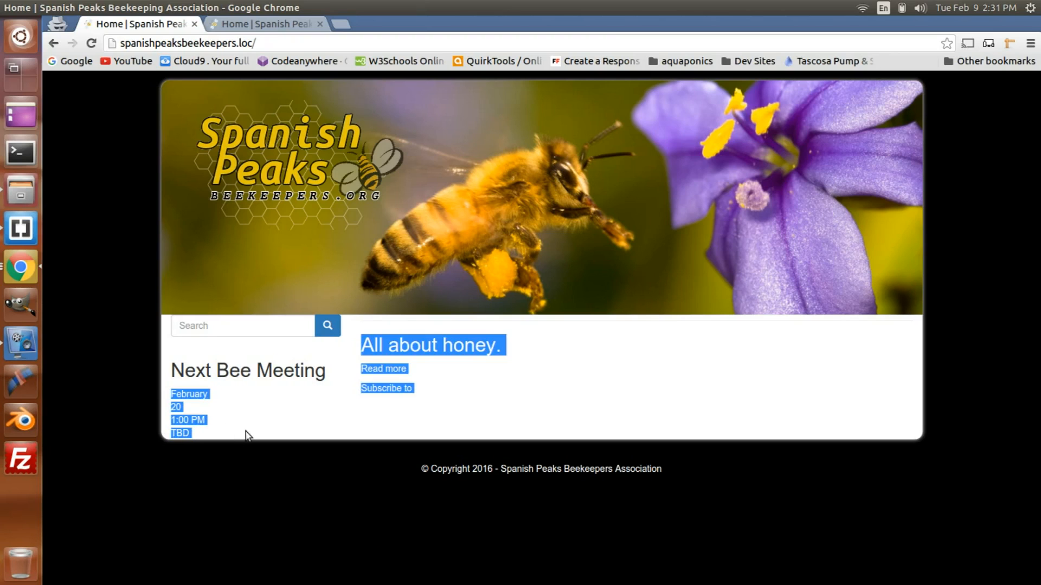
click(244, 431)
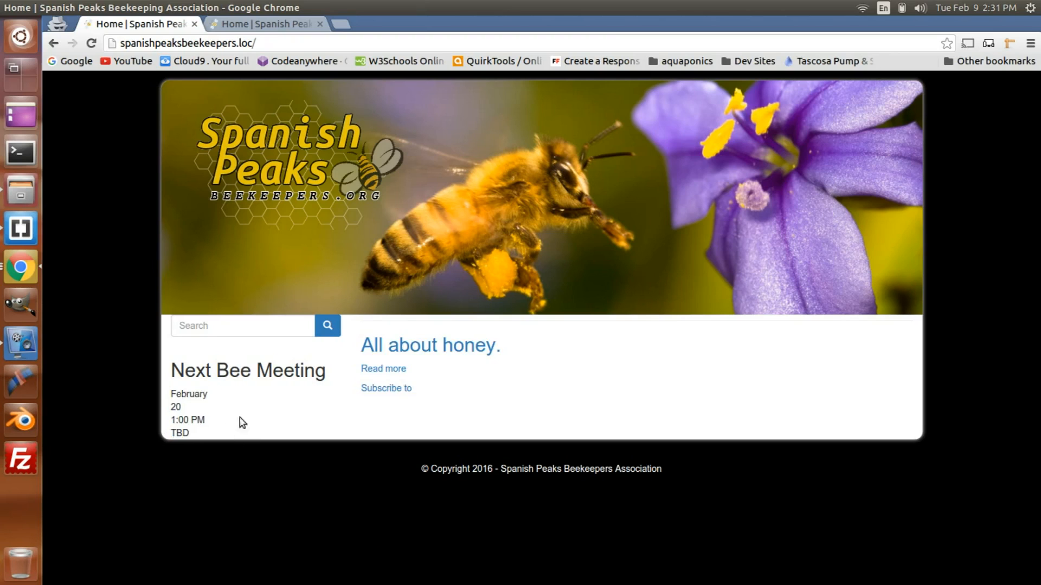
click(281, 25)
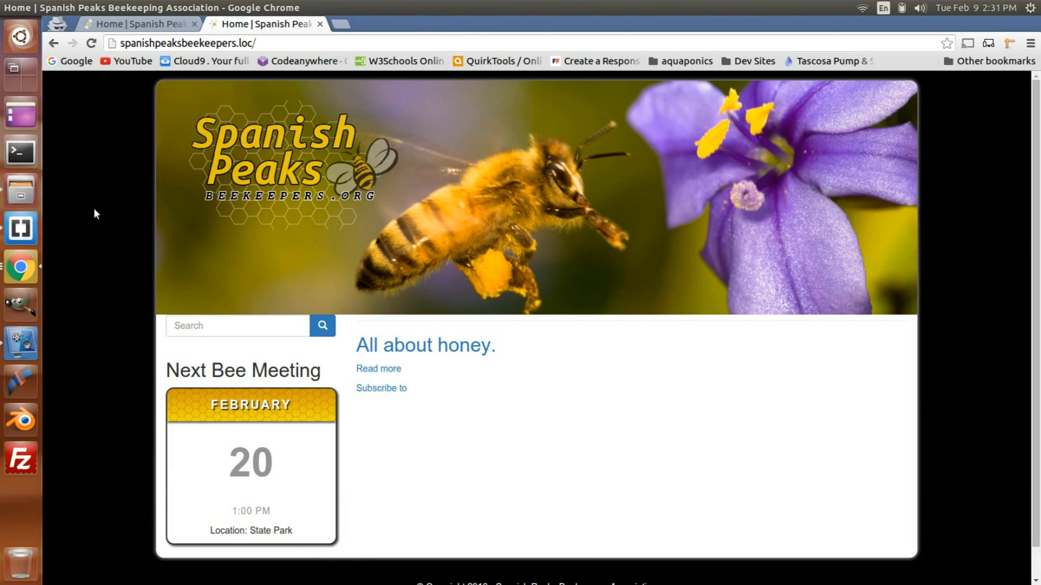
Step: Switch to Brackets and review the style.css rules for #next-bee-meeting and the cal-month, cal-day, cal-time and cal-location divs
click(22, 230)
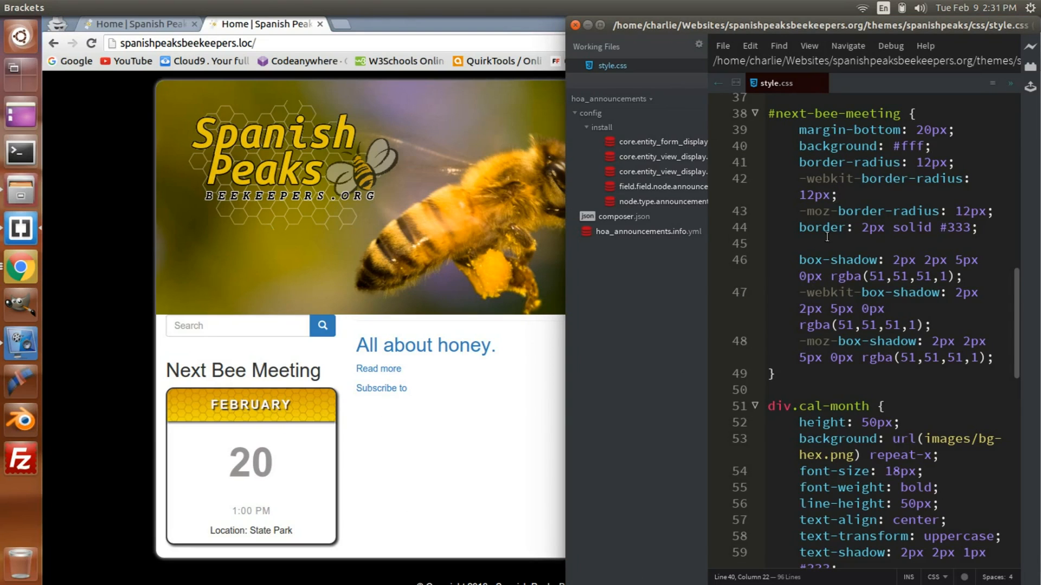
scroll(848, 167, up, 1)
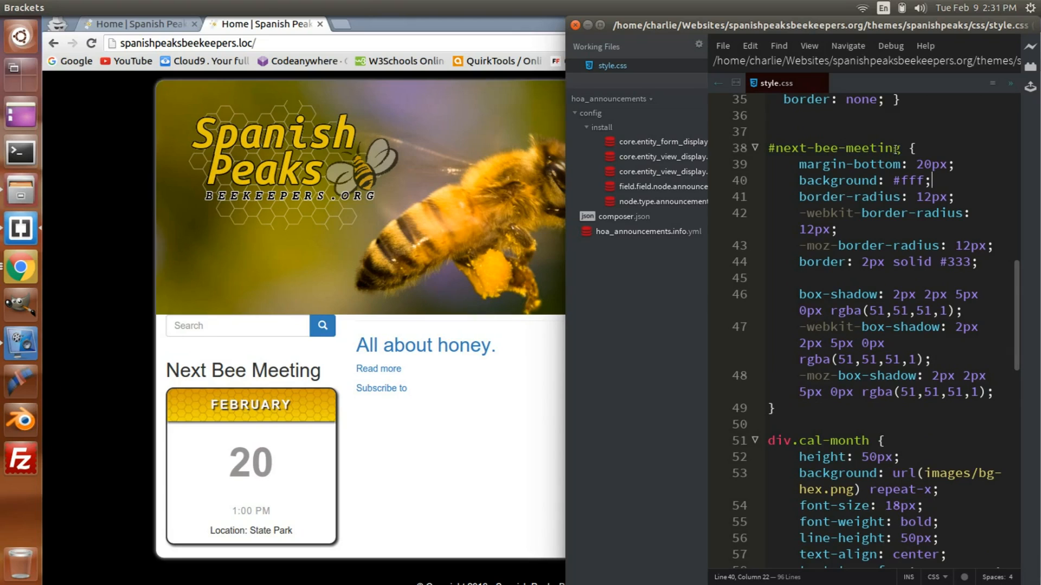
scroll(759, 309, down, 3)
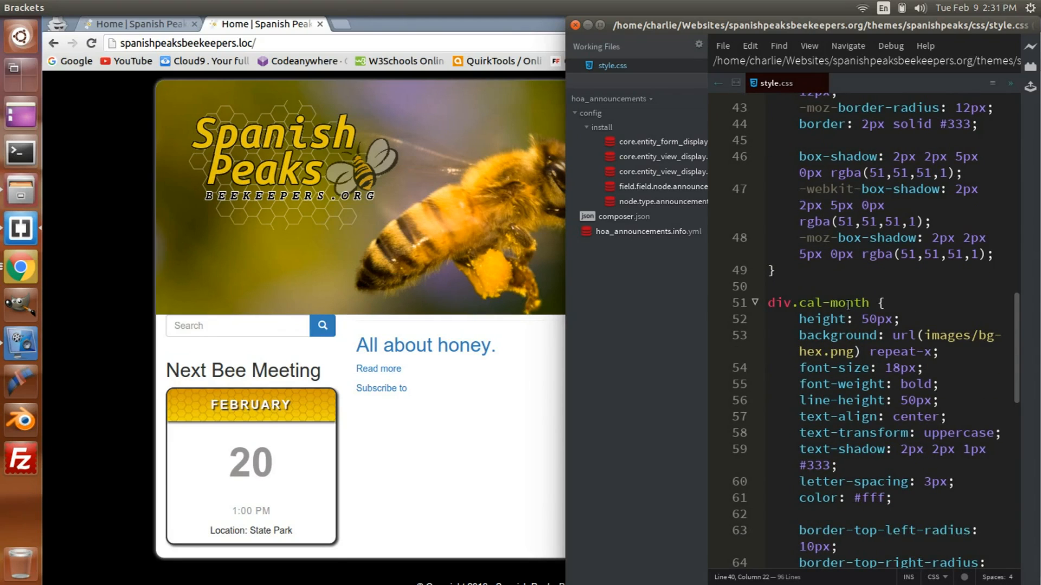
scroll(847, 307, down, 10)
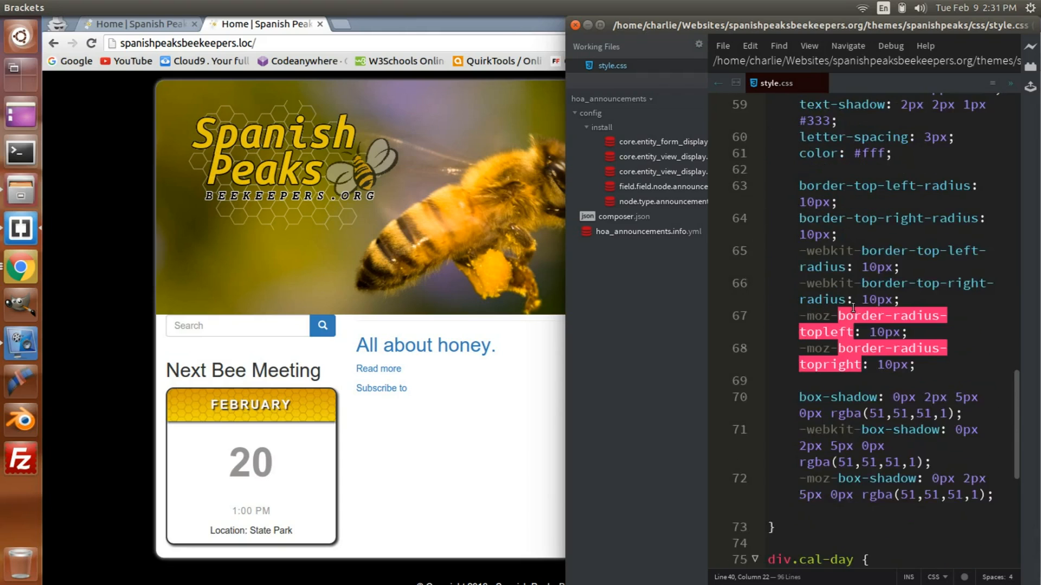
scroll(850, 304, down, 2)
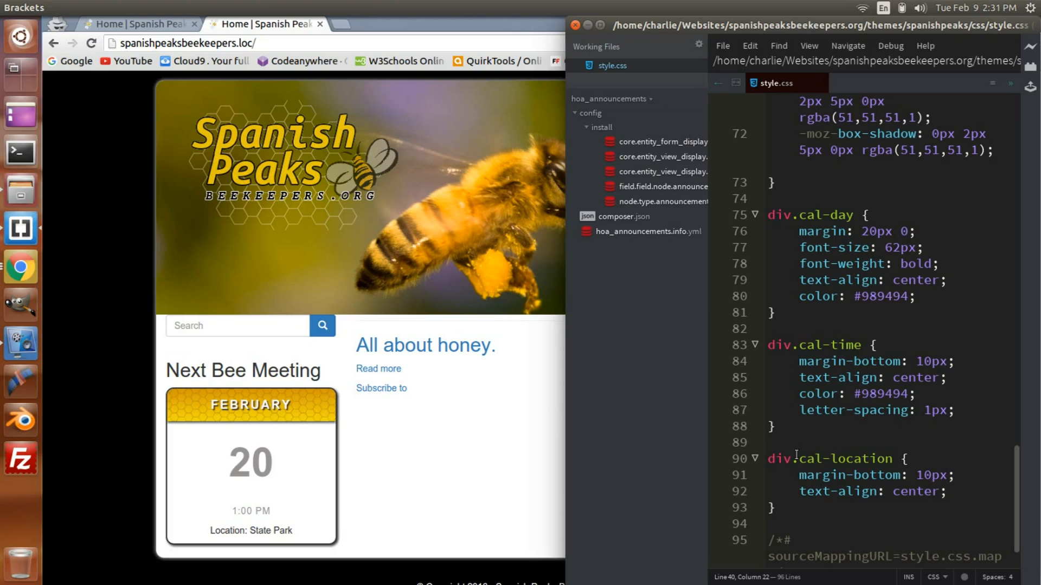
scroll(817, 361, up, 15)
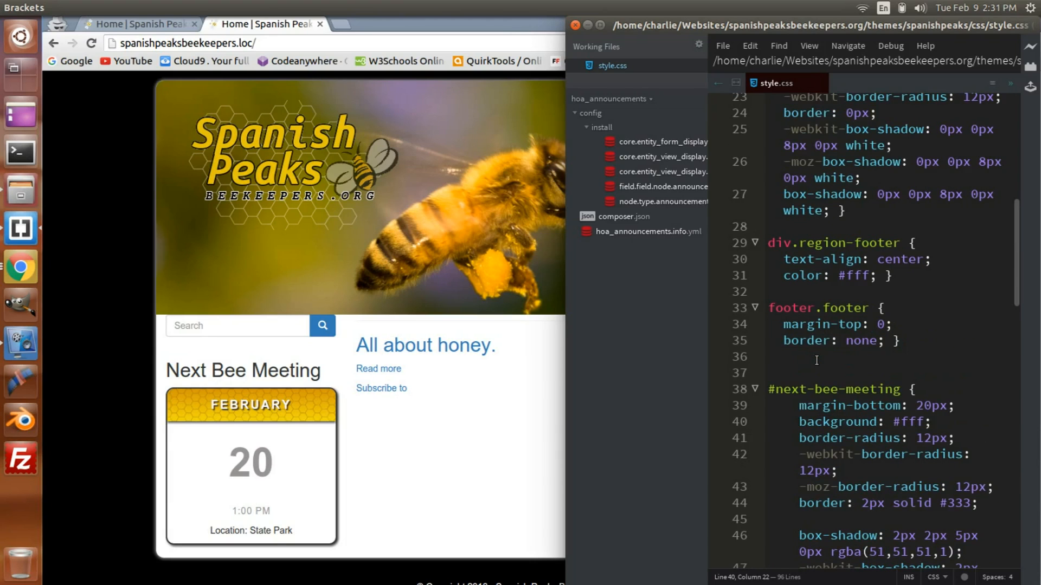
scroll(817, 361, down, 3)
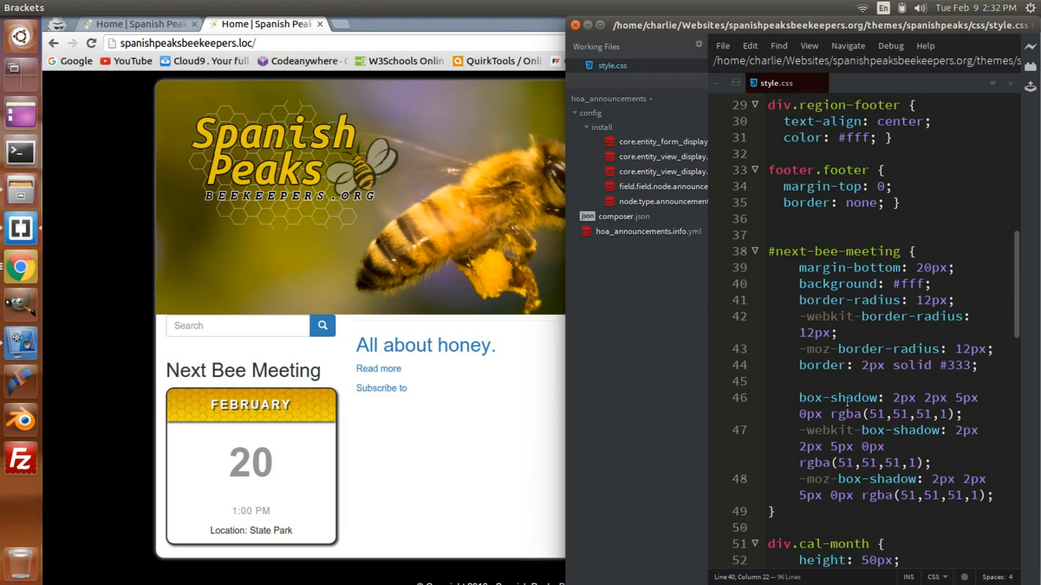
scroll(847, 402, down, 1)
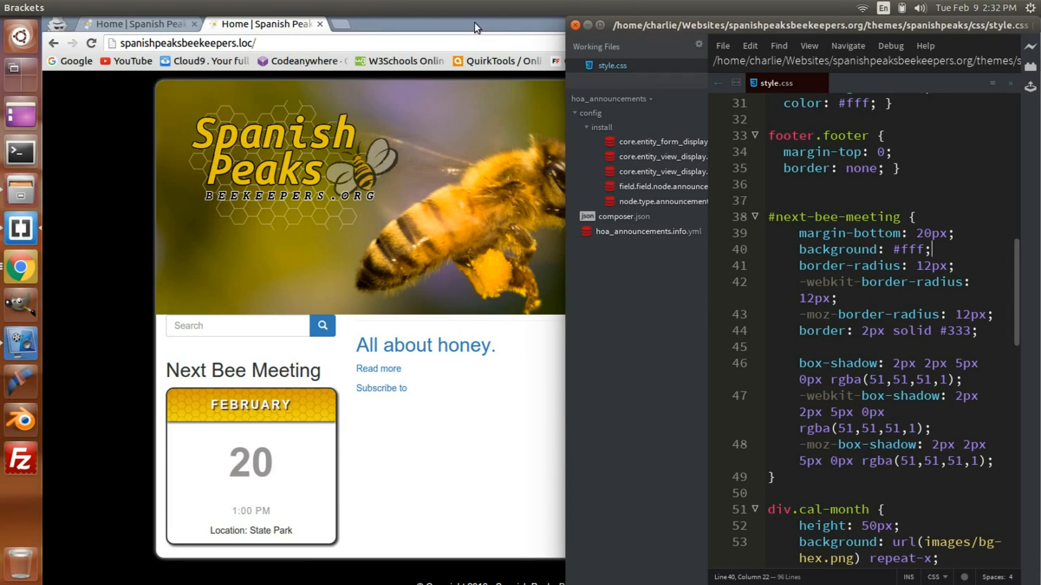
Step: Switch to Chrome, search Google for "css box shadow" in a new tab, and open the CSSmatic Box Shadow CSS Generator
click(21, 271)
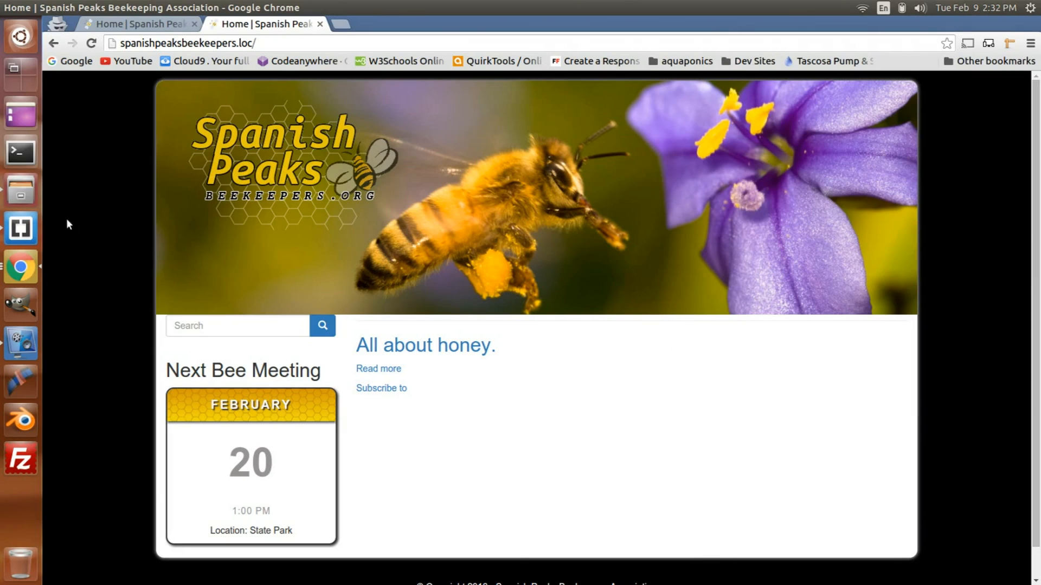
click(338, 22)
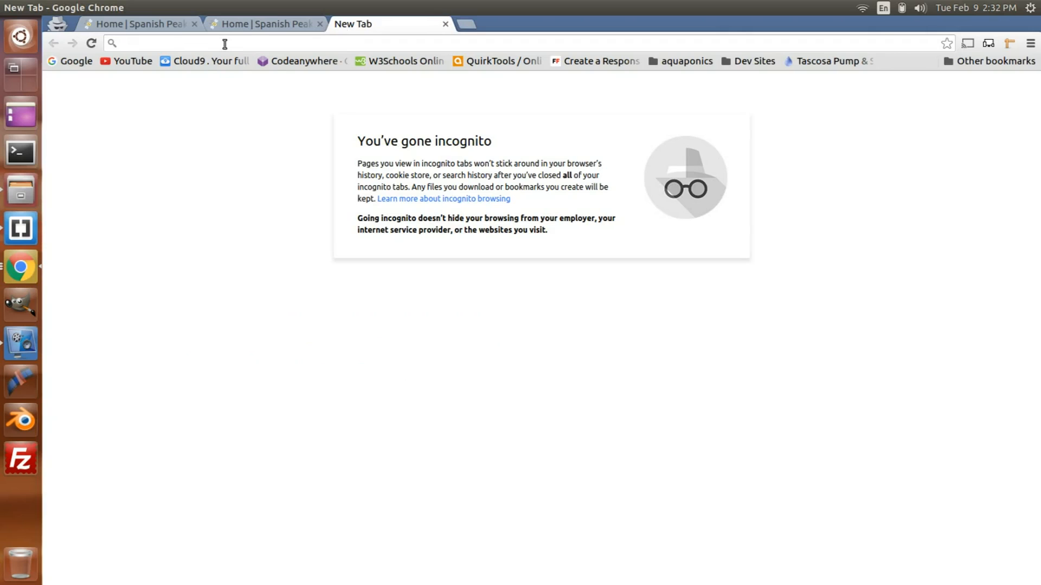
text(google.com)
key(Return)
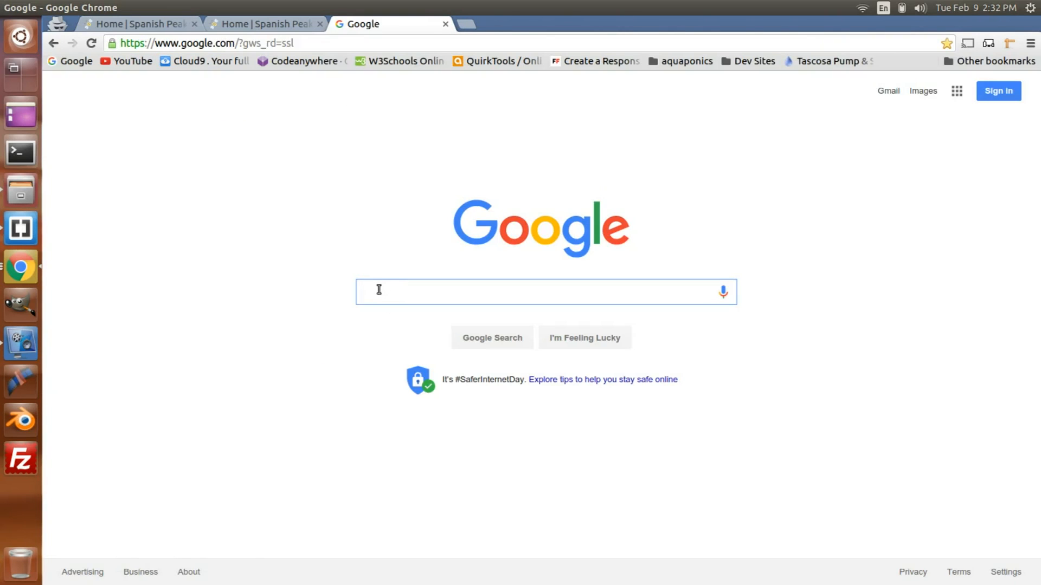
text(css bo)
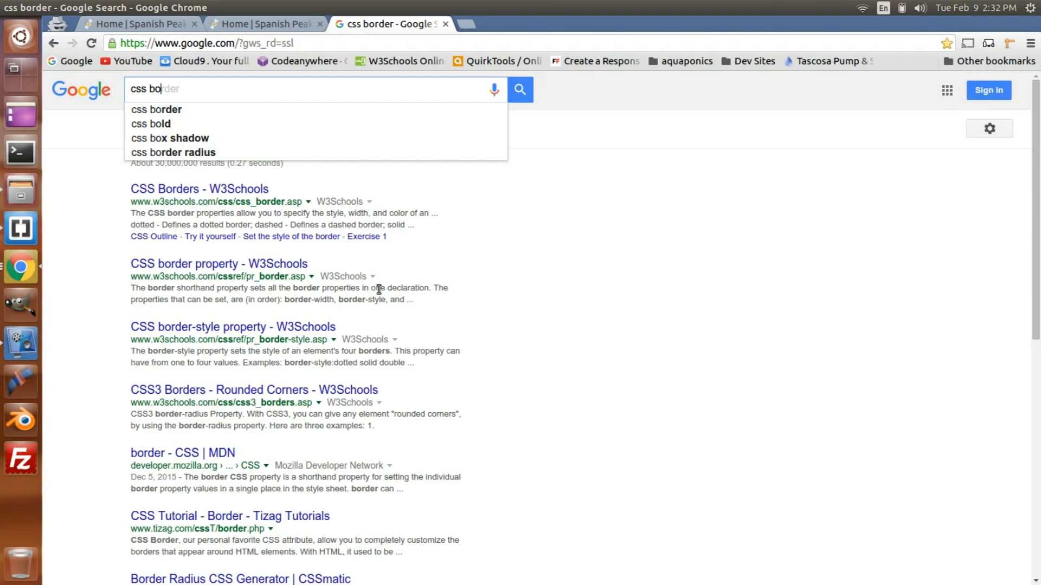
text(x)
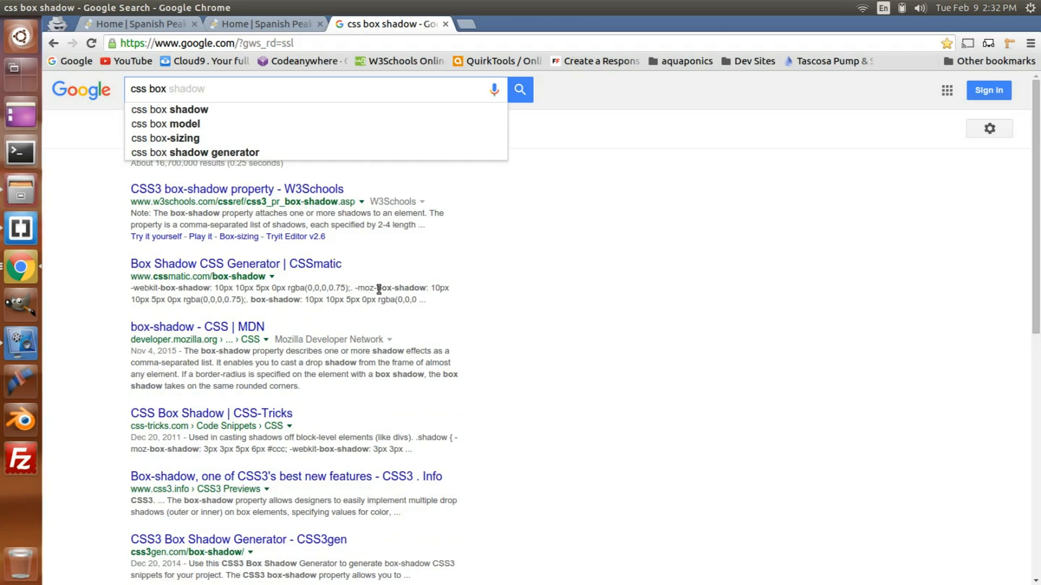
click(238, 111)
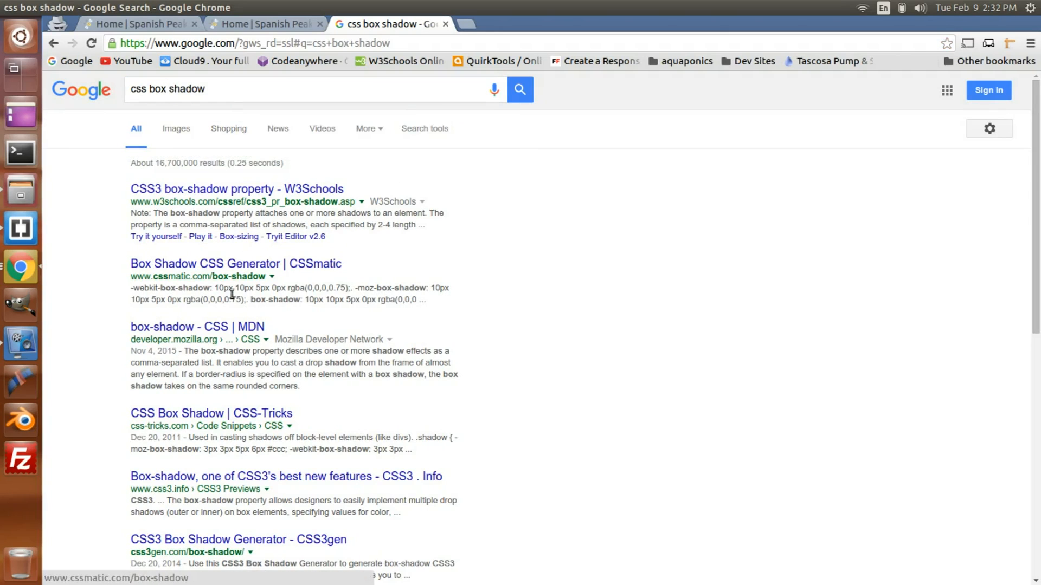
click(234, 264)
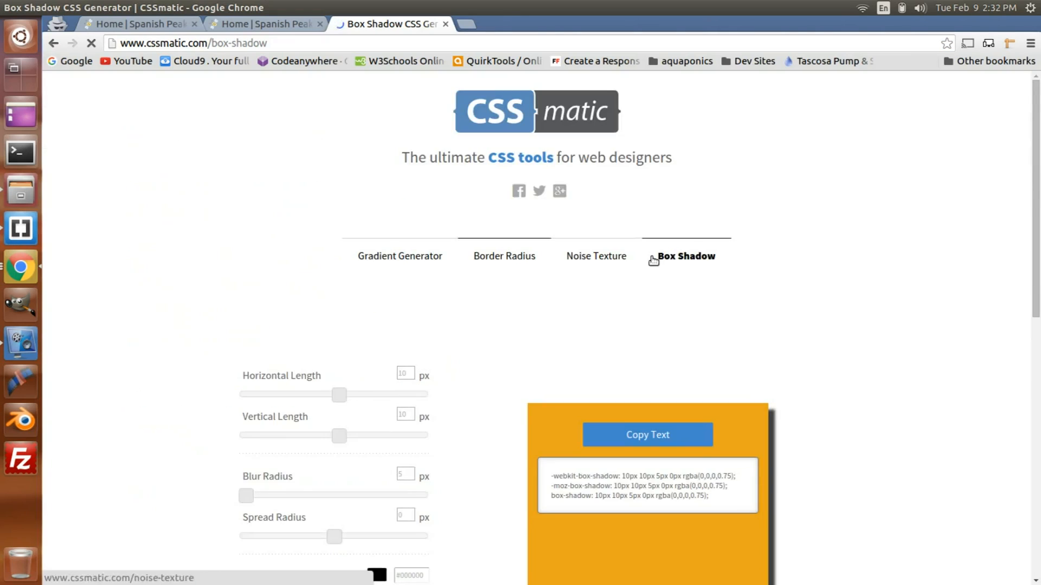
Step: Try the box shadow generator with a 17 px horizontal and -22 px vertical length, and highlight part of the generated CSS
scroll(672, 260, down, 5)
mouse_move(339, 259)
mouse_down()
mouse_move(324, 260)
mouse_move(356, 260)
mouse_move(342, 258)
mouse_up()
mouse_move(339, 298)
mouse_down()
mouse_move(326, 260)
mouse_move(325, 297)
mouse_up()
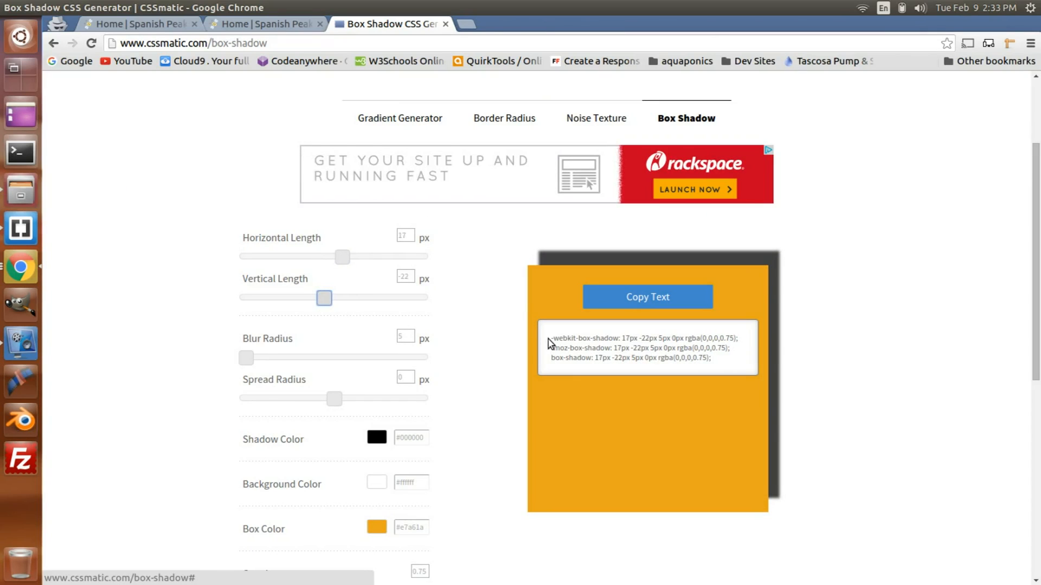
drag(551, 338, 681, 347)
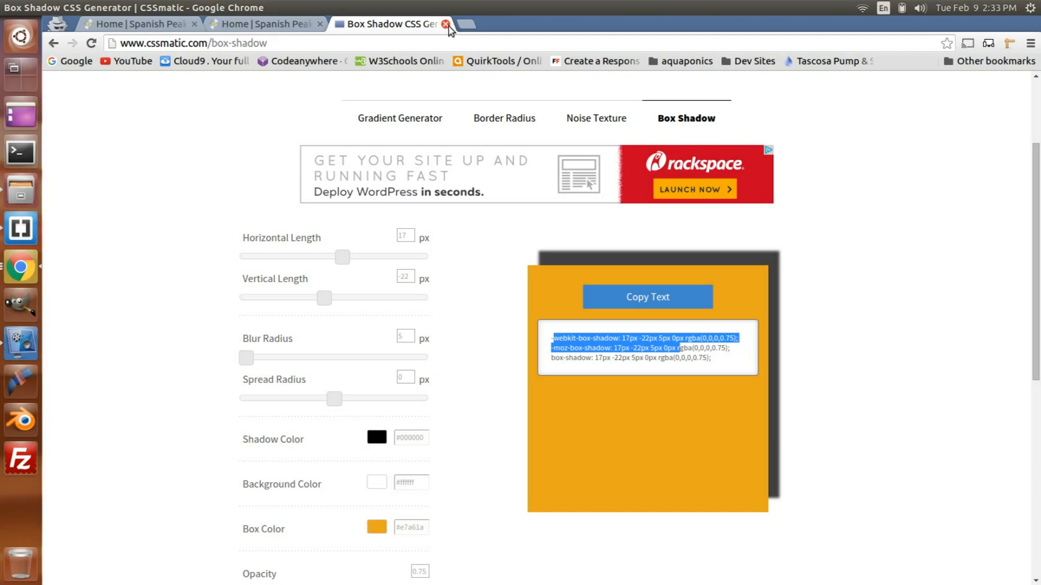
Step: Search Google for "css text shadow" and open the CSS3gen CSS3 Text Shadow Generator
drag(263, 43, 101, 43)
key(BackSpace)
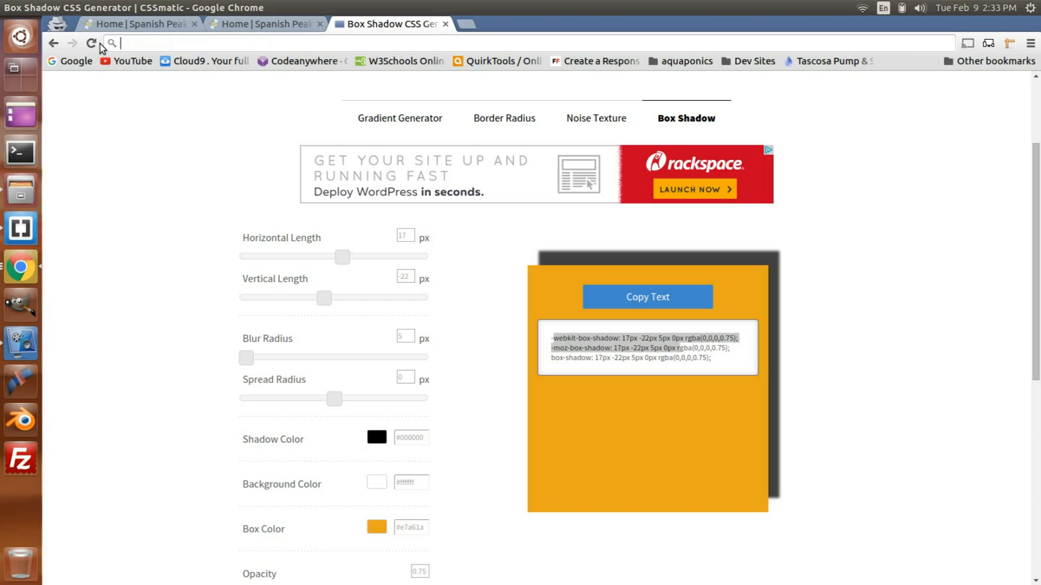
text(google.com)
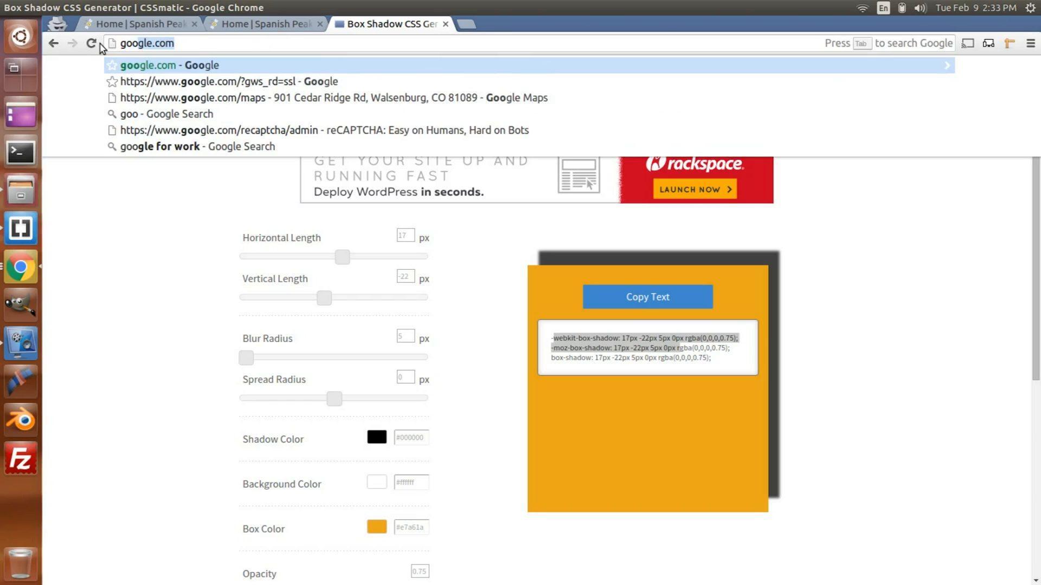
key(Return)
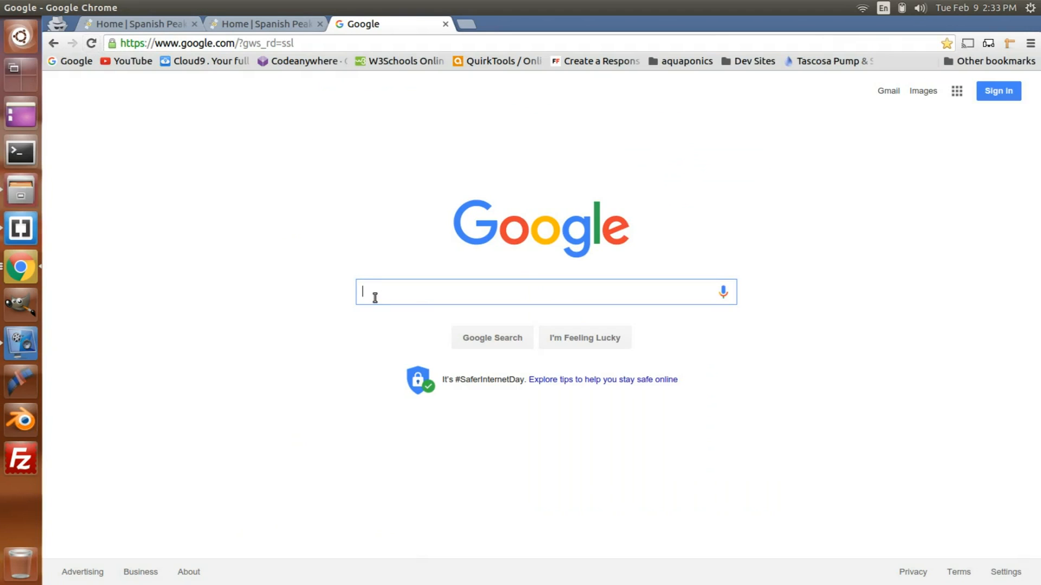
text(css)
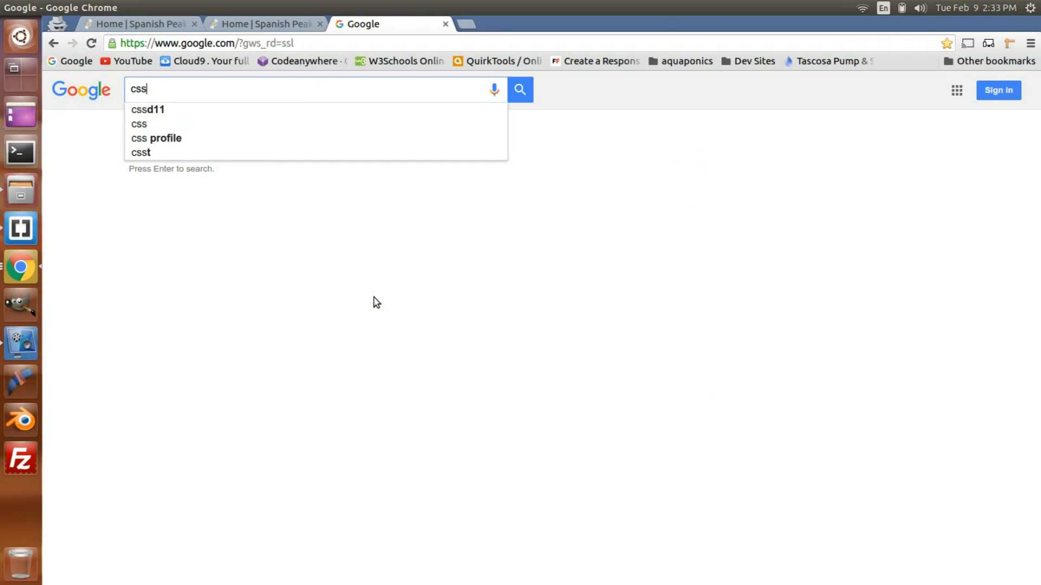
text( tex)
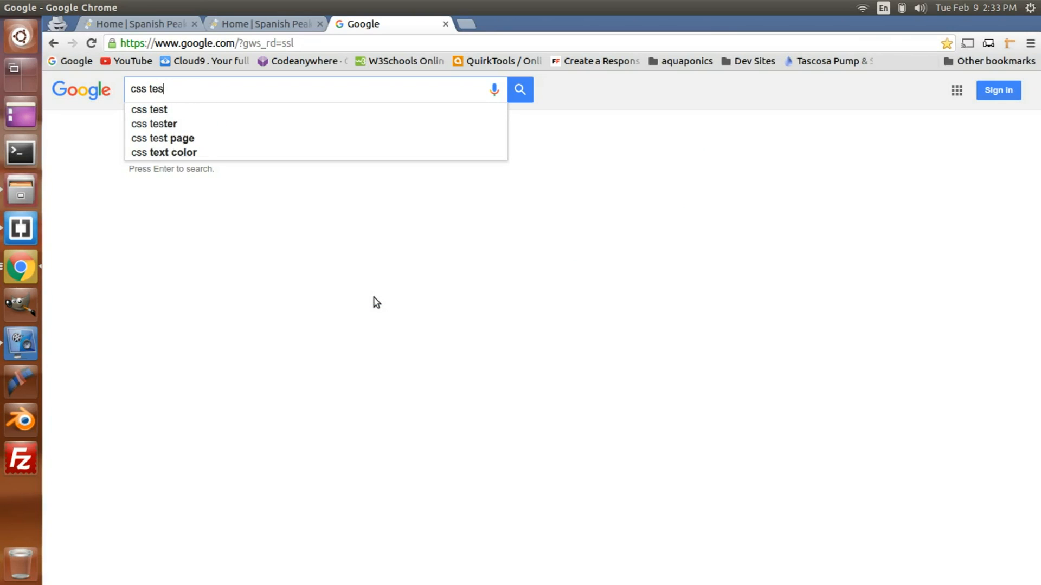
text(t)
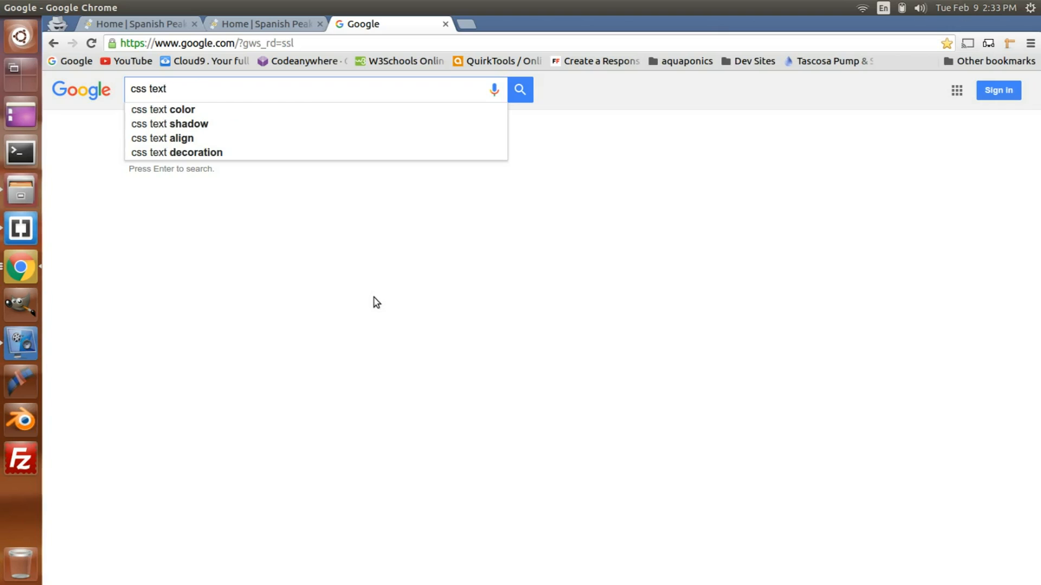
click(223, 125)
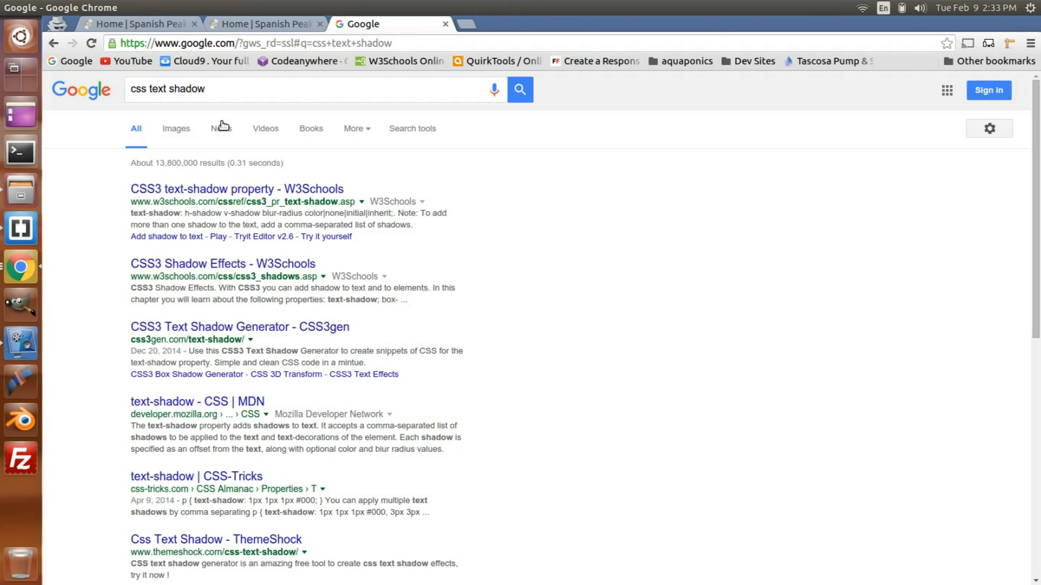
click(219, 327)
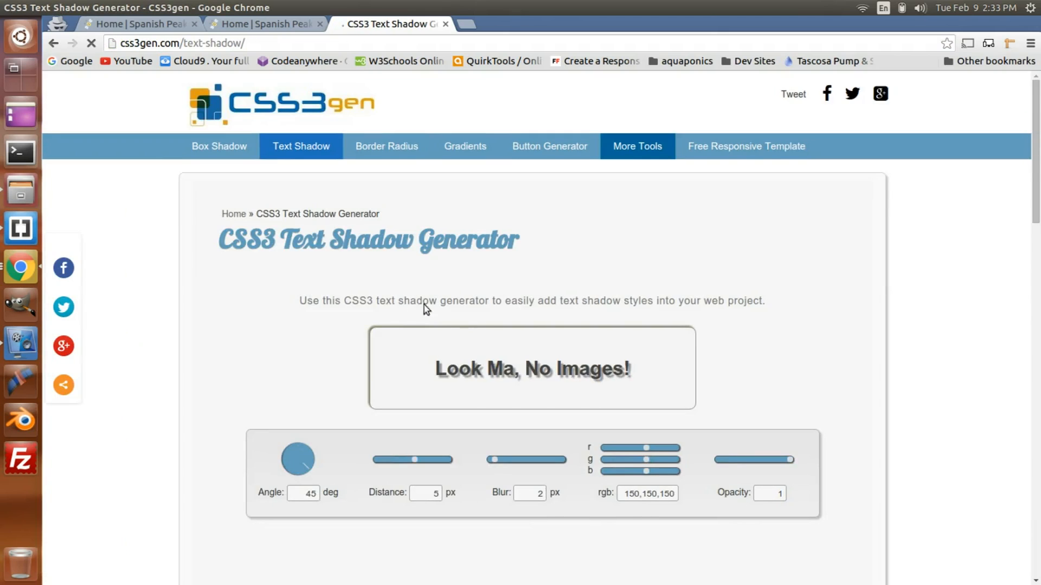
Step: Try the text shadow generator with a 9 px distance and 5 px blur, dismissing the support request, and examine the generated CSS
scroll(460, 314, down, 3)
mouse_move(418, 326)
mouse_down()
mouse_move(395, 324)
mouse_move(414, 323)
mouse_up()
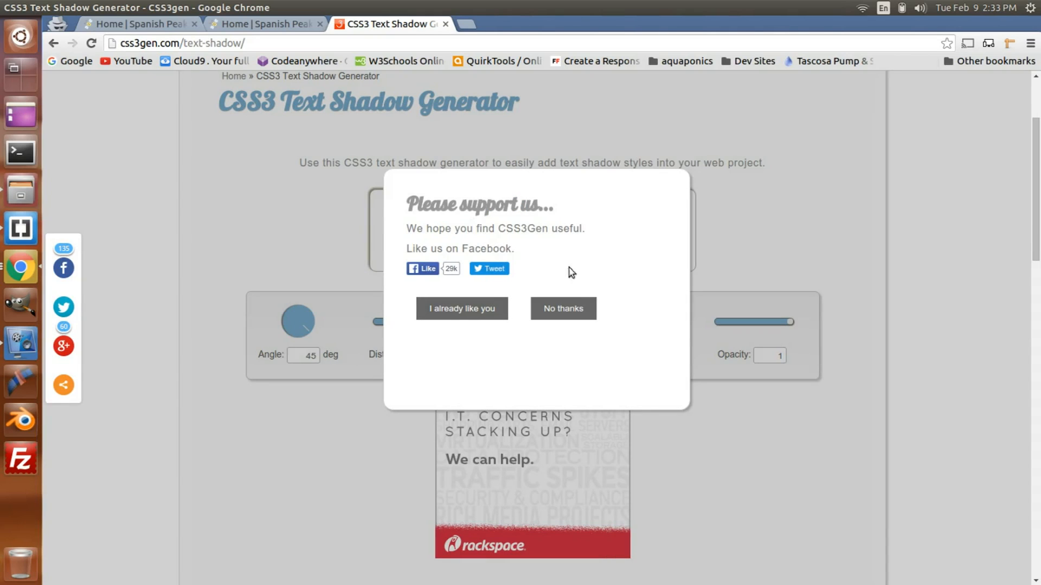
click(564, 308)
drag(495, 324, 501, 325)
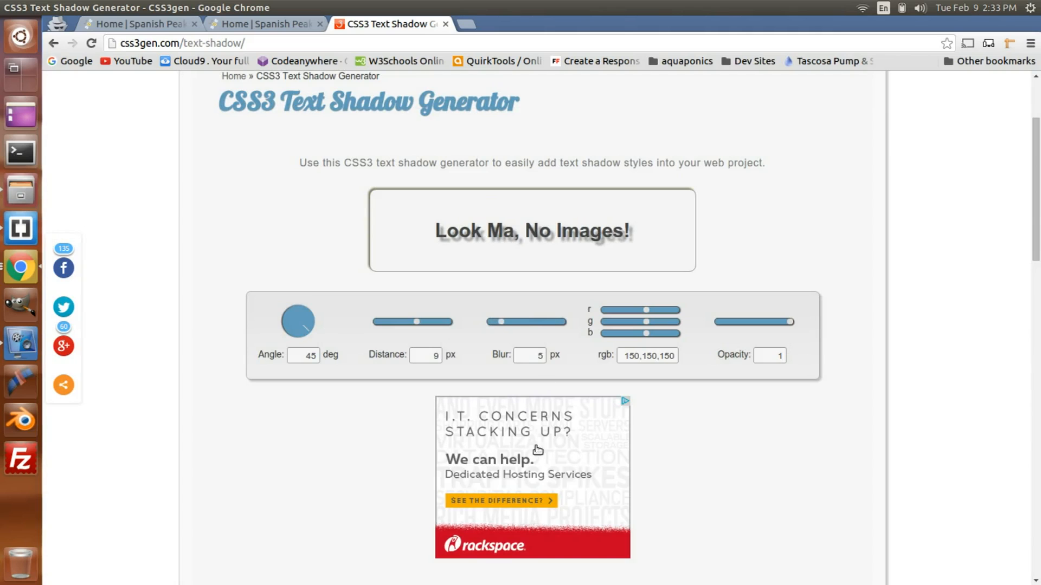
scroll(537, 450, down, 5)
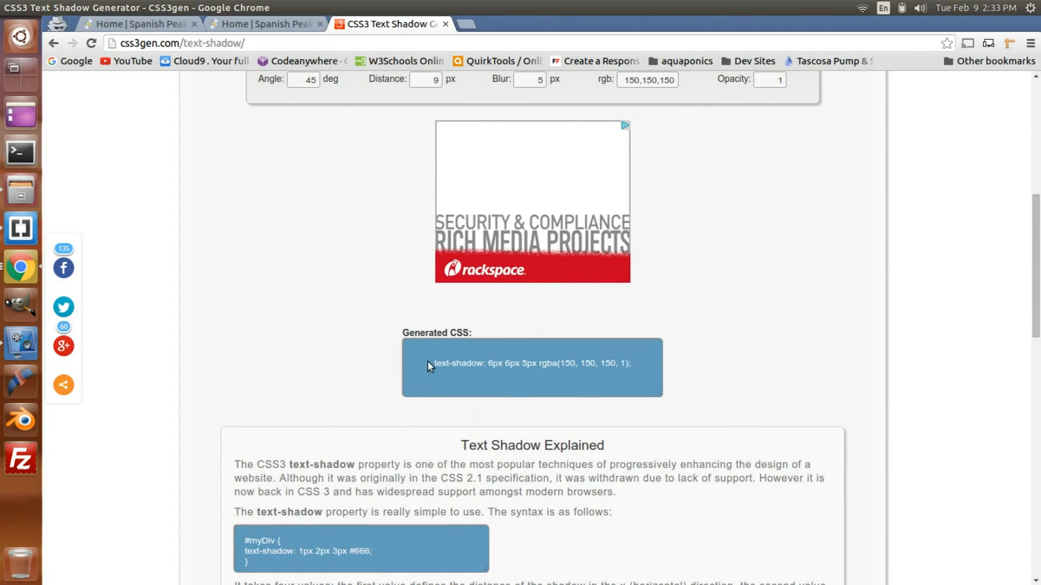
drag(428, 359, 650, 360)
click(746, 347)
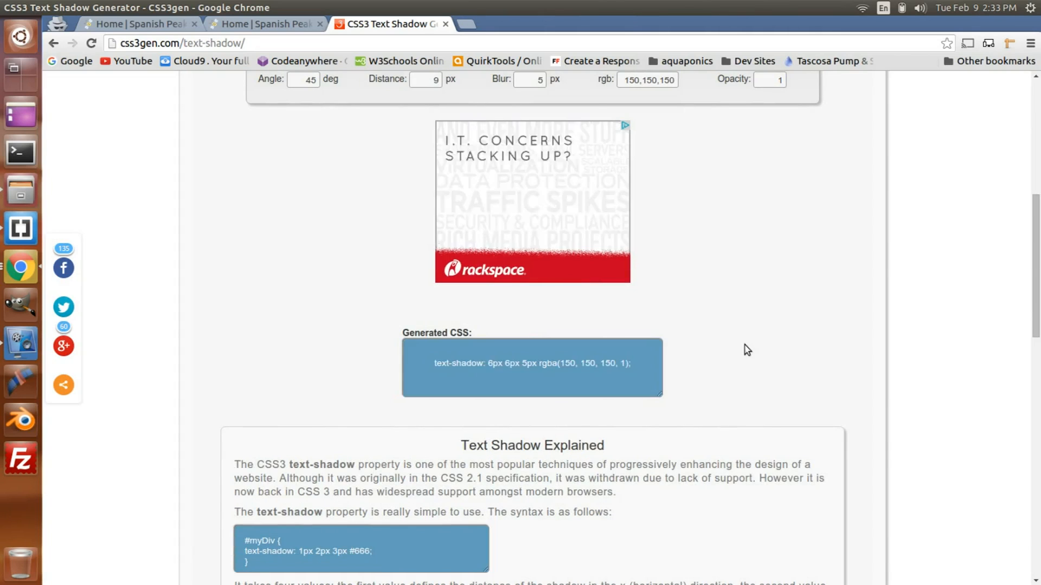
scroll(745, 346, up, 7)
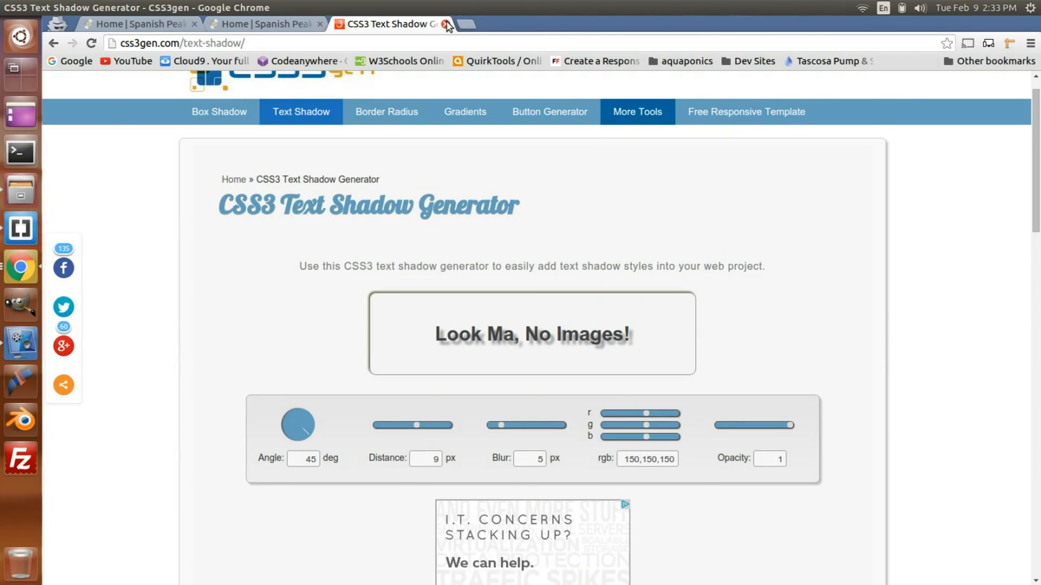
Step: Close the generator page, switch to Brackets, and review the div.cal-month rules in style.css, highlighting the text-align: center declaration
click(446, 24)
click(21, 229)
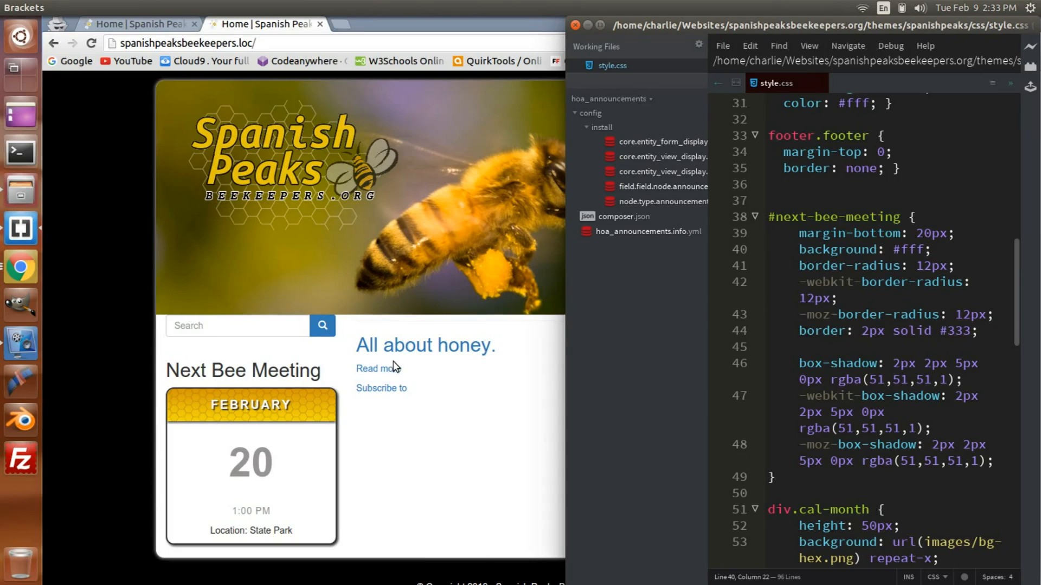
scroll(395, 366, down, 1)
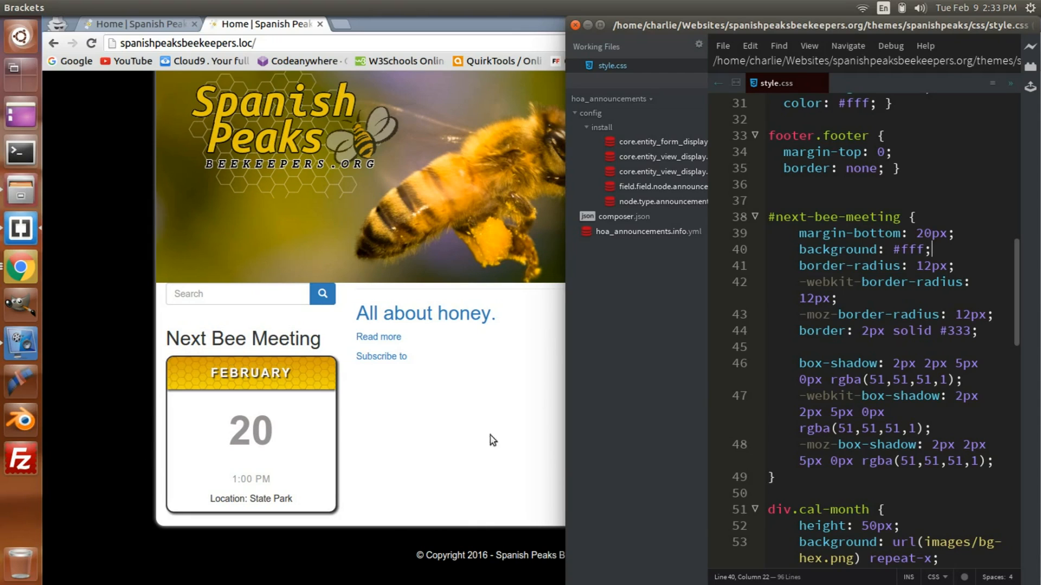
scroll(824, 378, down, 4)
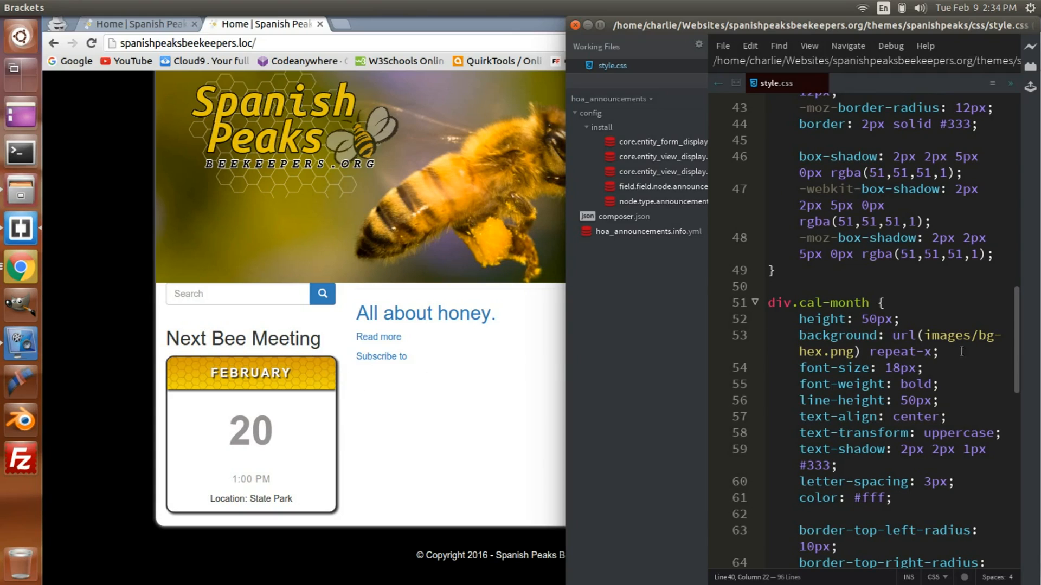
mouse_move(967, 334)
click(800, 416)
shift+click(947, 415)
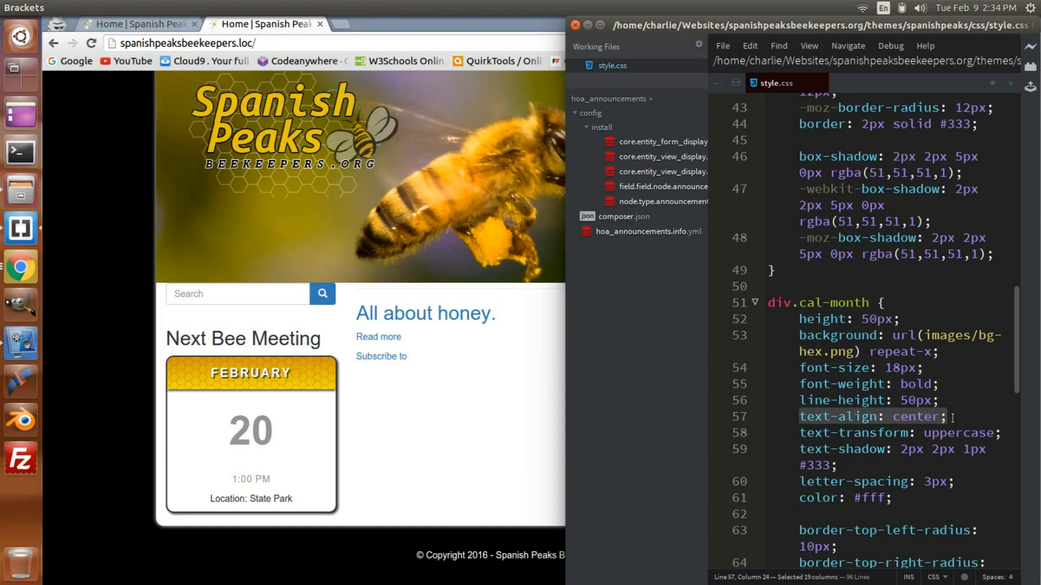
scroll(950, 416, down, 2)
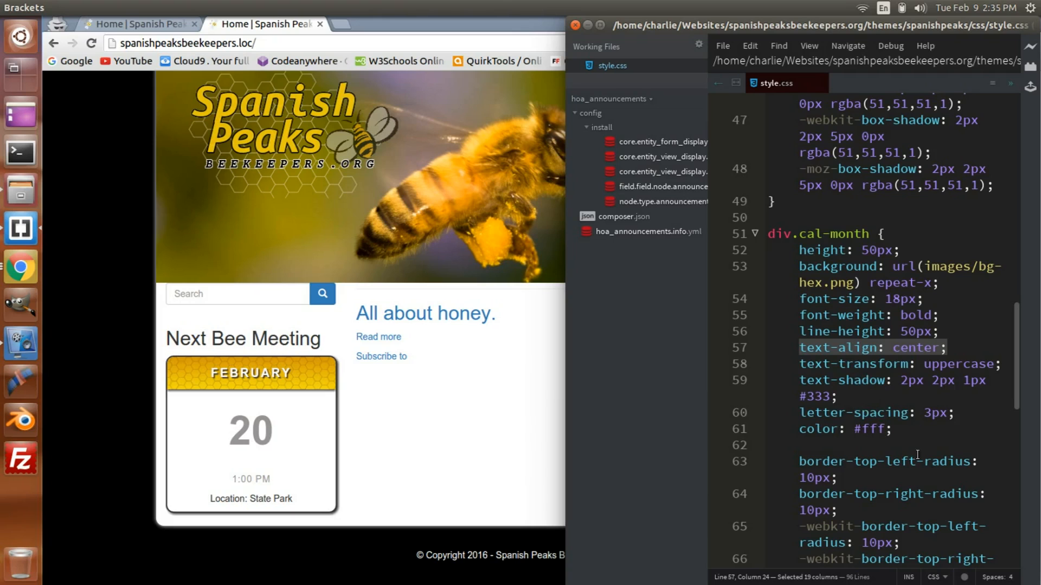
scroll(916, 451, down, 4)
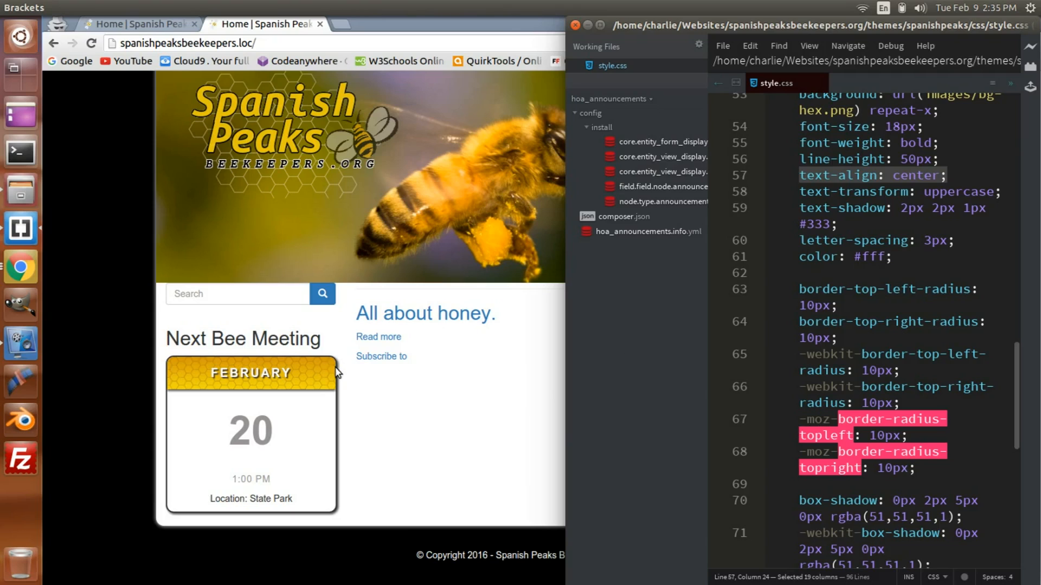
Step: Compare the top corner radius declarations in div.cal-month with the border-radius declarations in #next-bee-meeting
click(808, 340)
scroll(835, 335, up, 5)
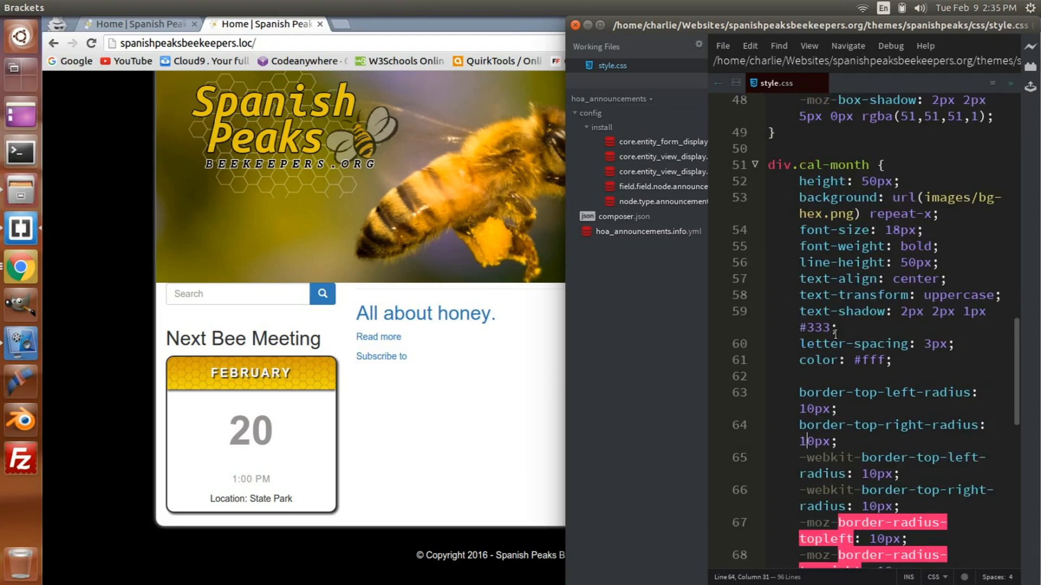
scroll(836, 334, up, 2)
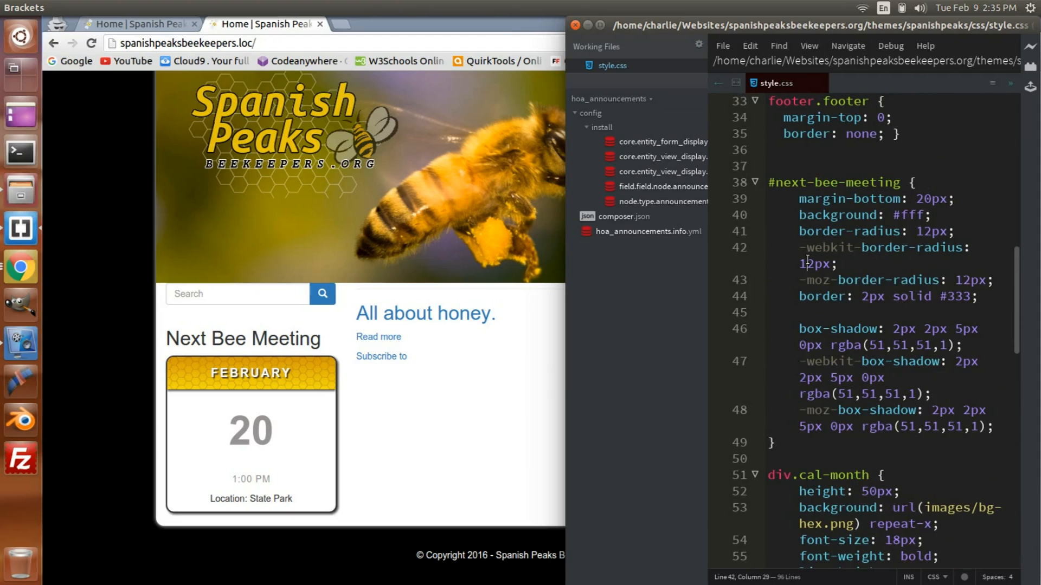
scroll(807, 261, down, 6)
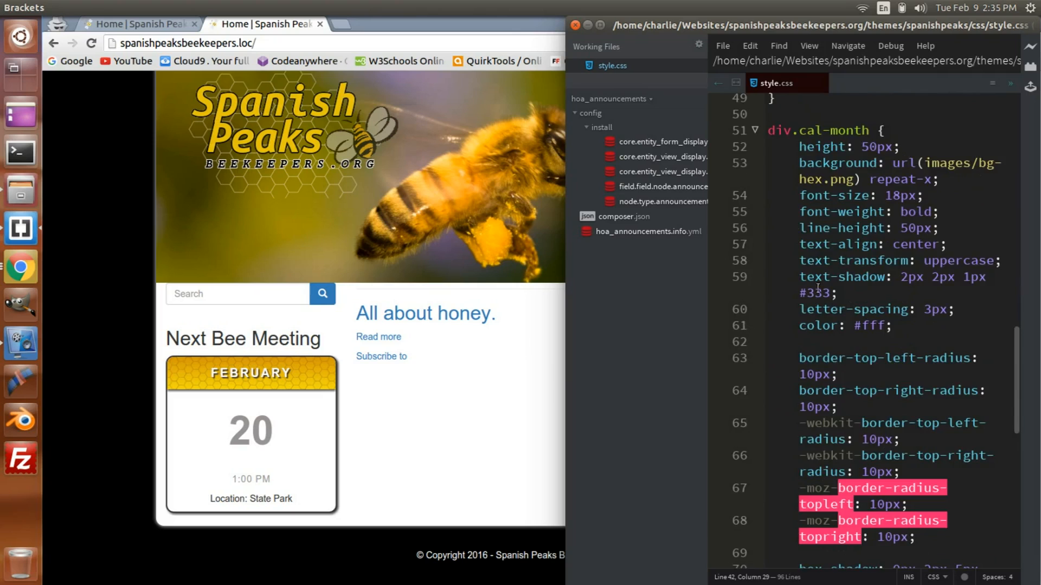
scroll(817, 288, up, 5)
scroll(879, 277, down, 3)
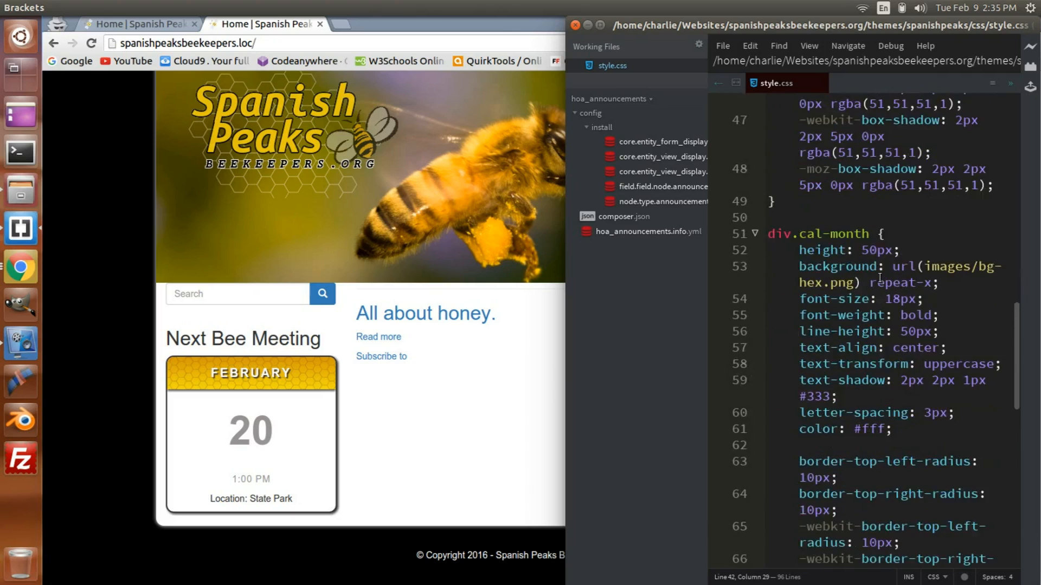
scroll(880, 277, down, 3)
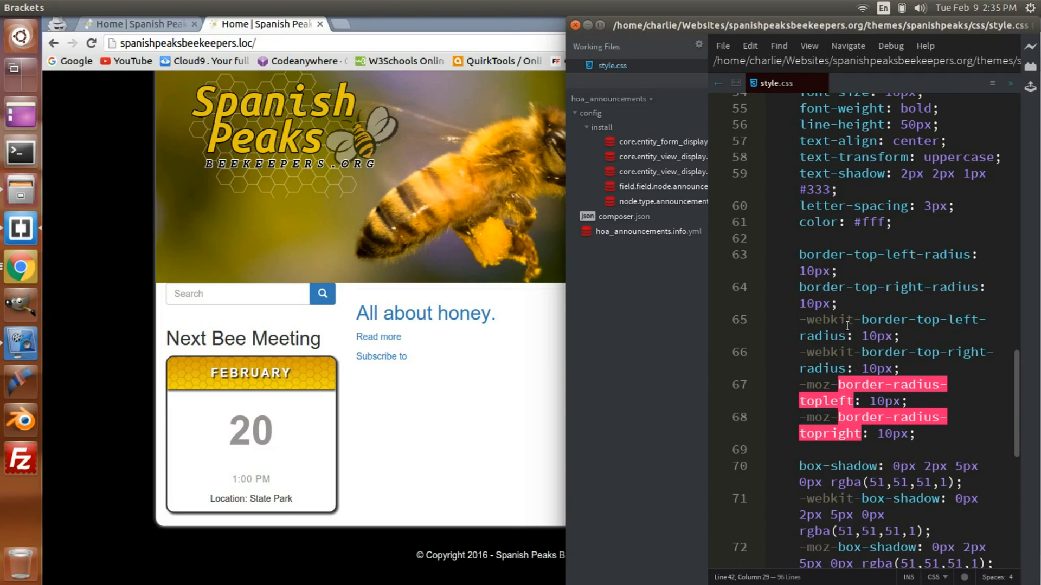
scroll(849, 326, up, 6)
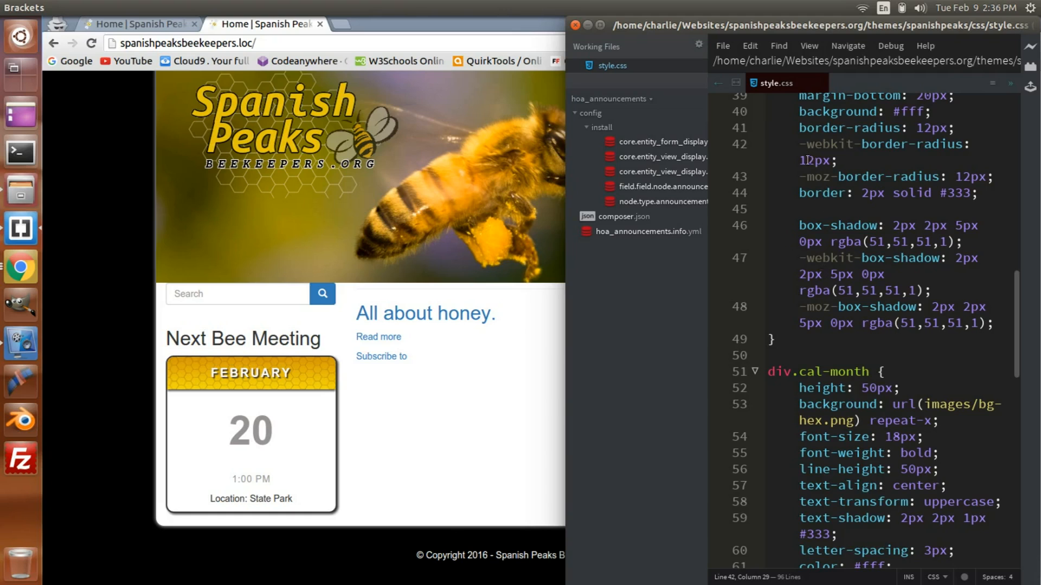
scroll(851, 290, down, 3)
scroll(855, 296, down, 2)
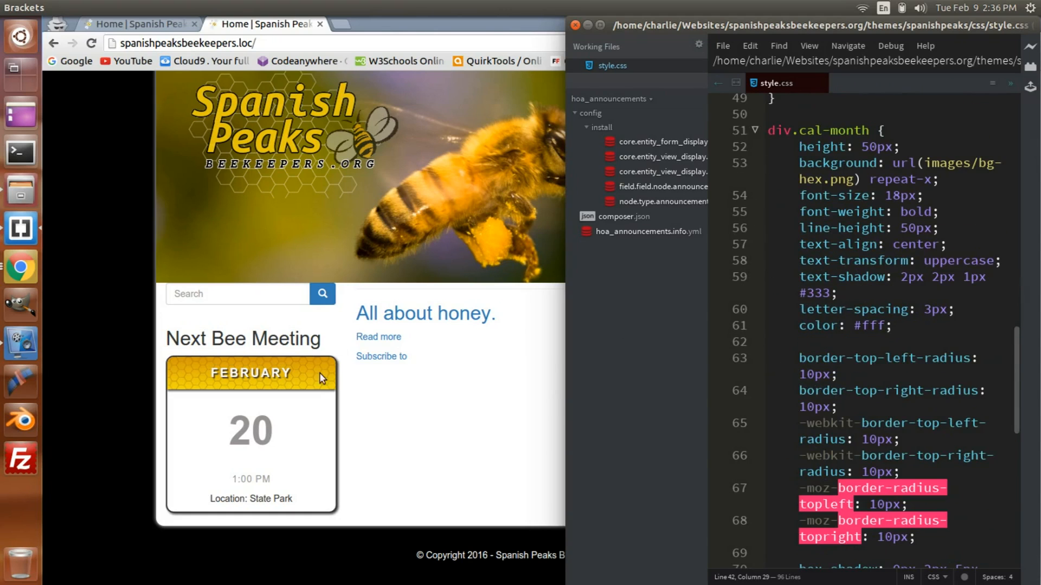
Step: Review the top corner radius and box-shadow declarations in div.cal-month, continuing down to the div.cal-day rule
scroll(802, 298, down, 2)
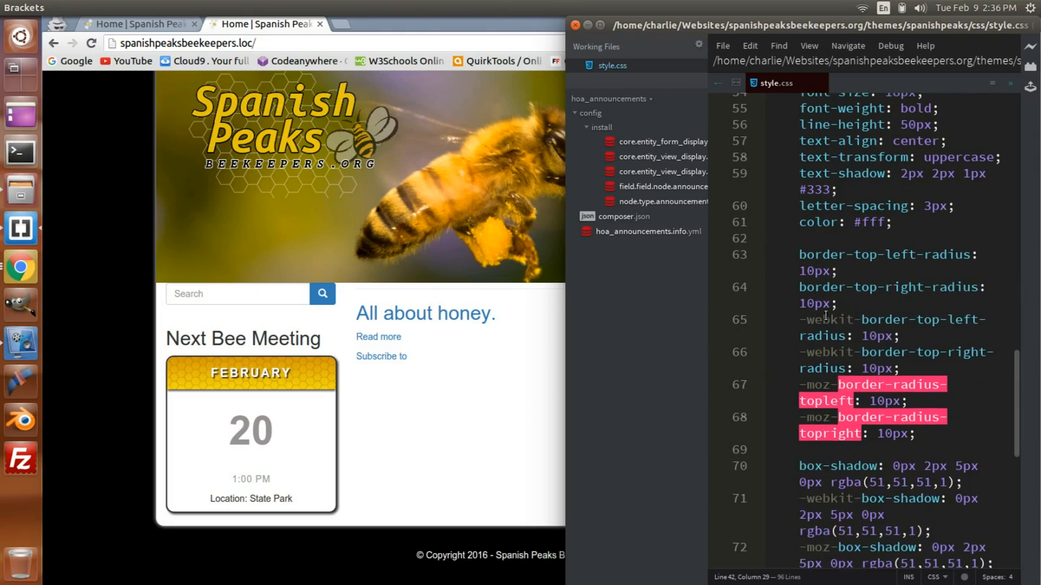
scroll(825, 317, up, 1)
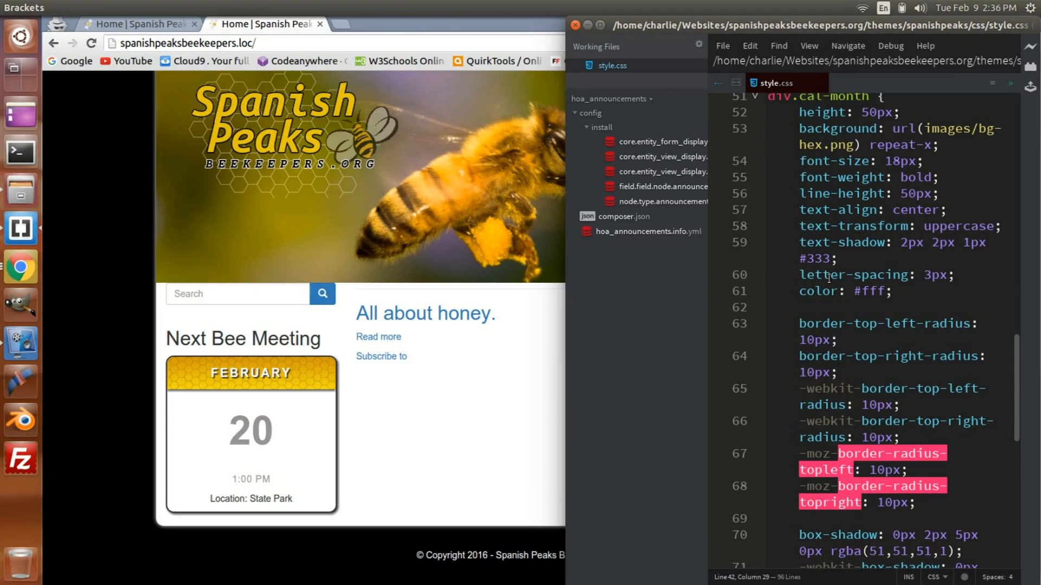
scroll(842, 374, down, 2)
scroll(842, 374, down, 2)
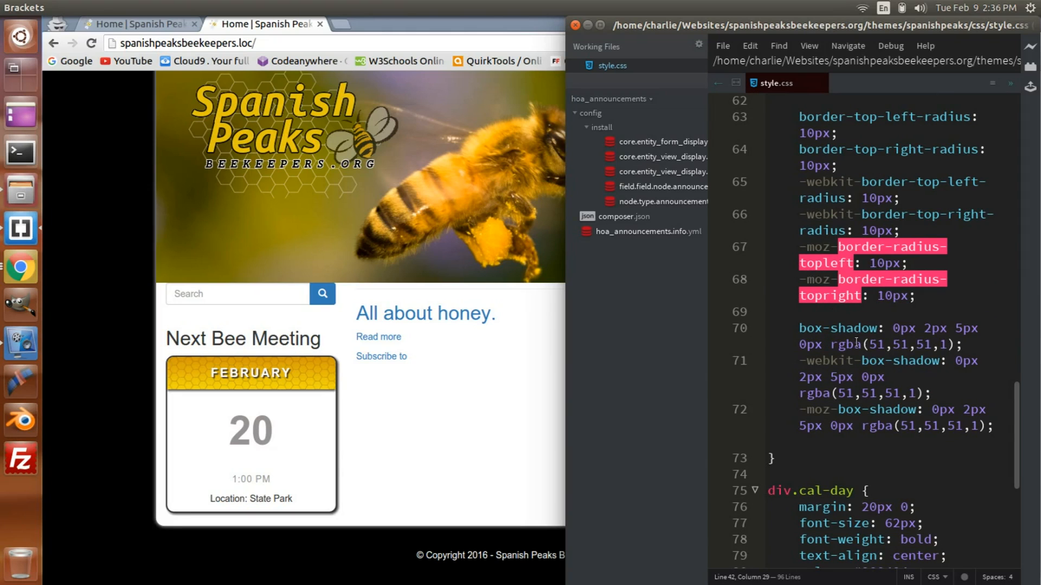
mouse_move(857, 346)
scroll(857, 346, up, 5)
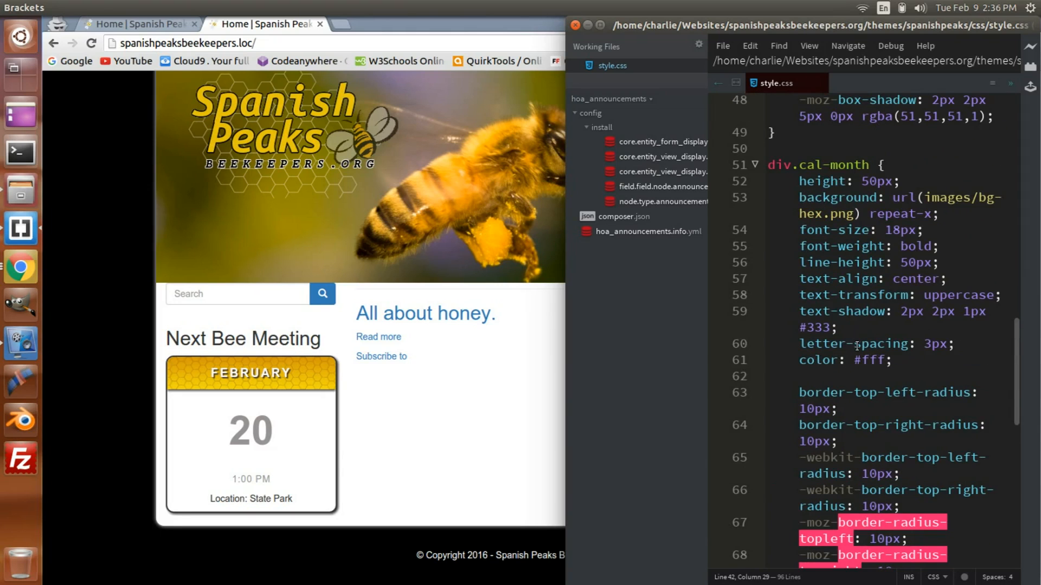
scroll(861, 402, down, 3)
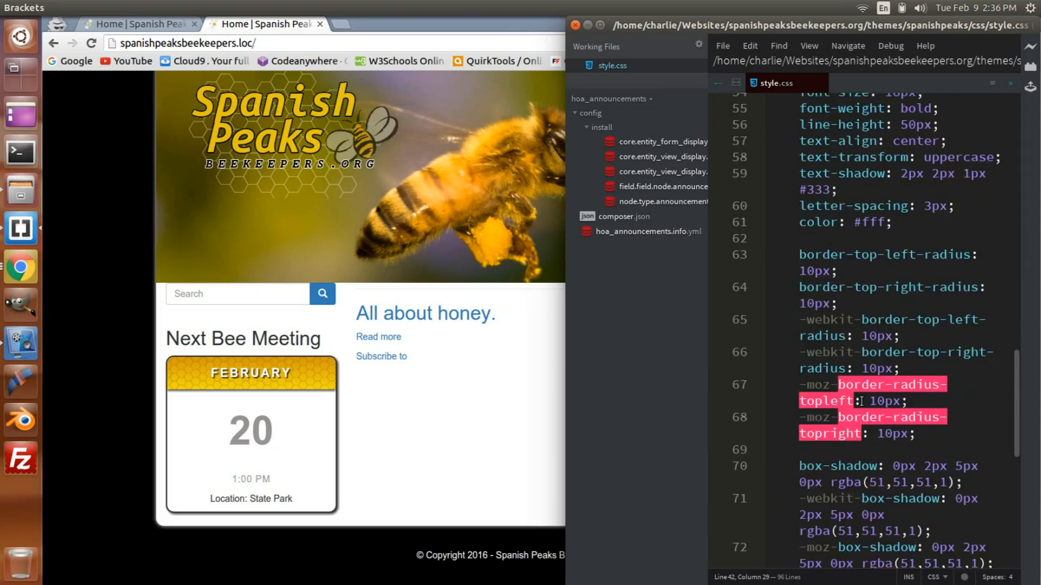
scroll(861, 401, down, 3)
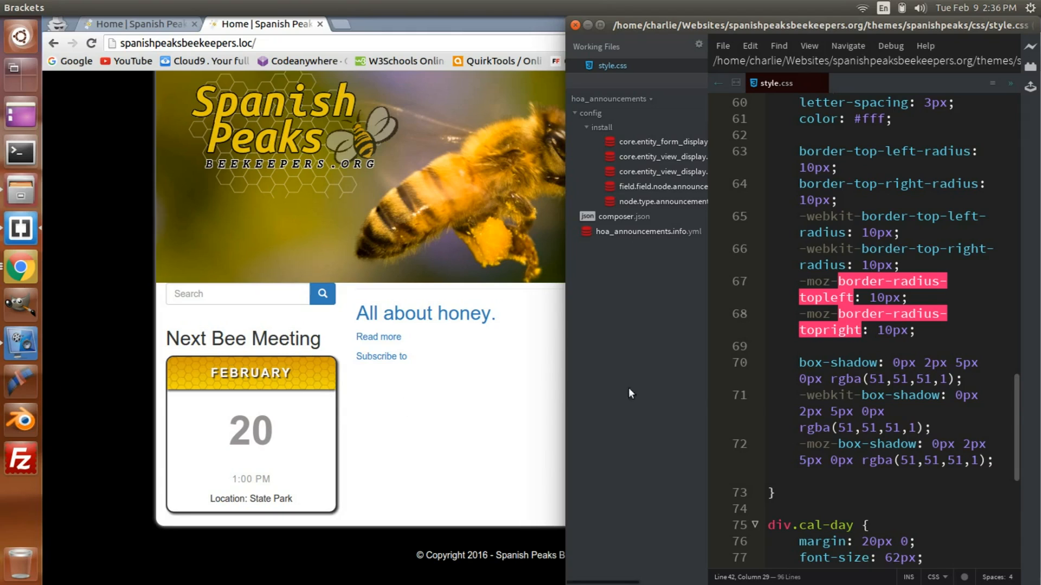
mouse_move(848, 372)
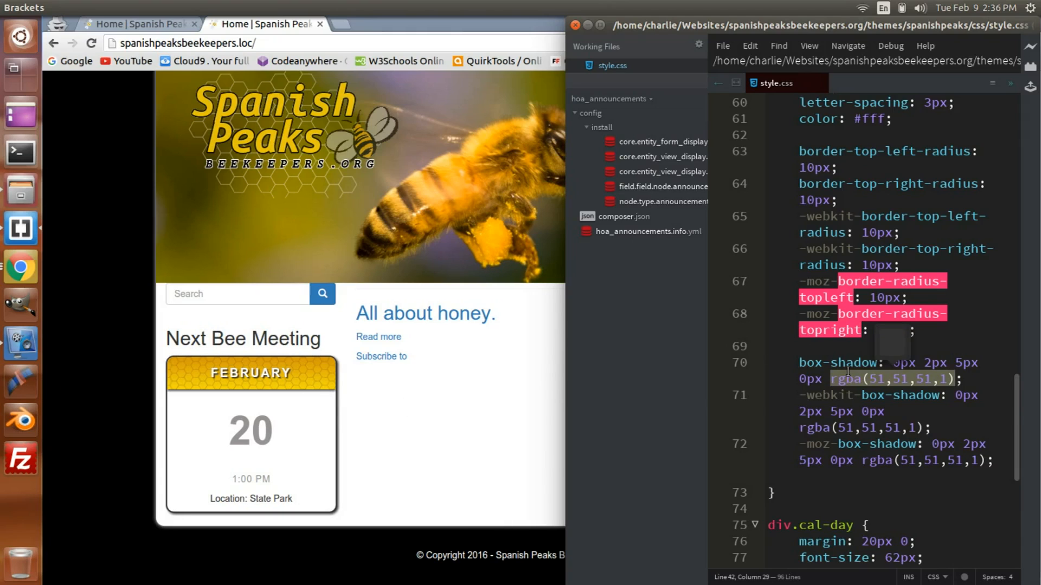
scroll(848, 371, down, 5)
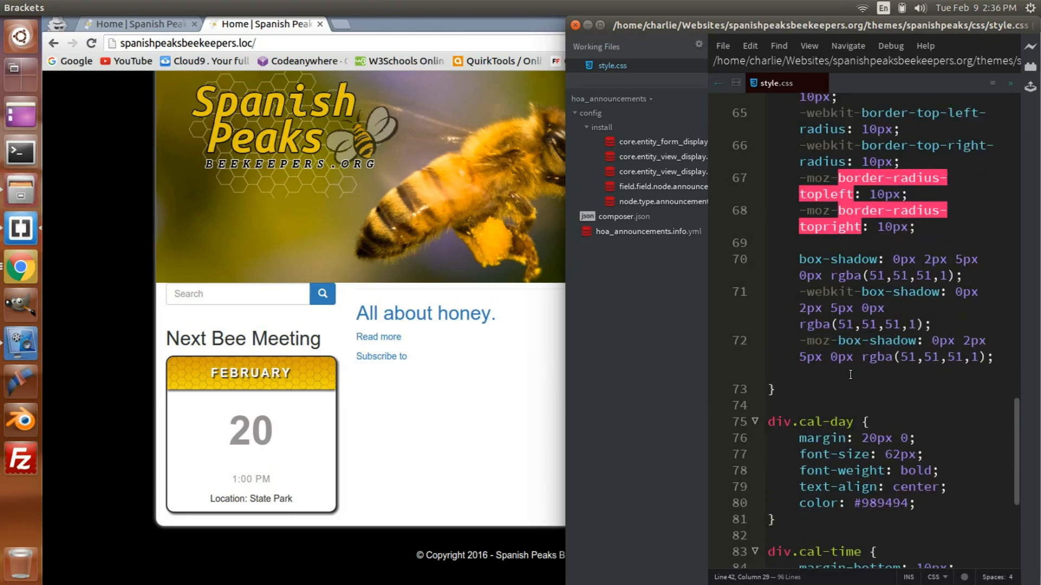
scroll(850, 374, down, 1)
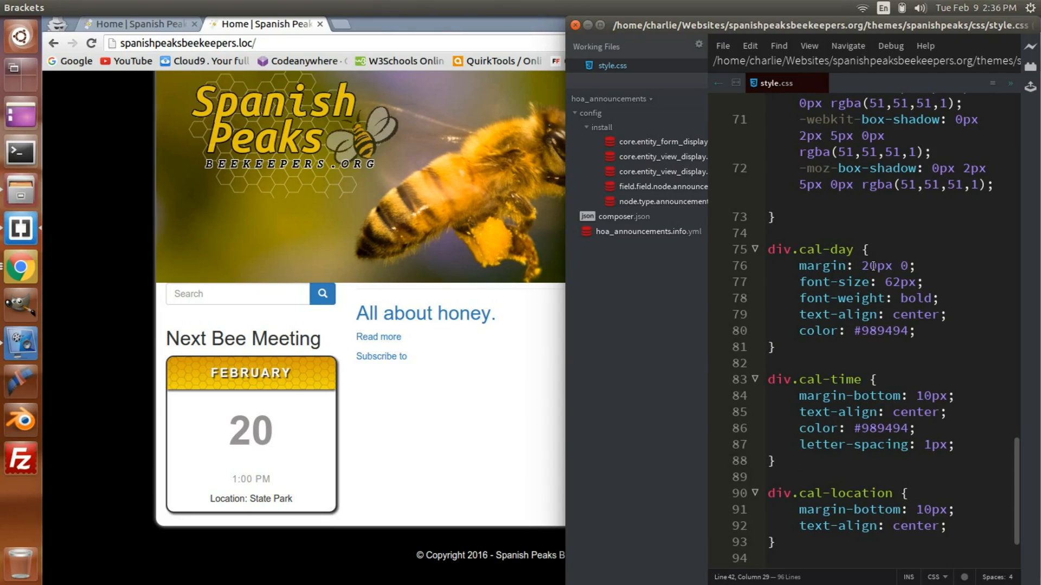
Step: Try adding the px unit to the zero in div.cal-day's margin declaration, and remove it again
click(901, 265)
double_click(901, 265)
click(919, 265)
drag(901, 266, 909, 266)
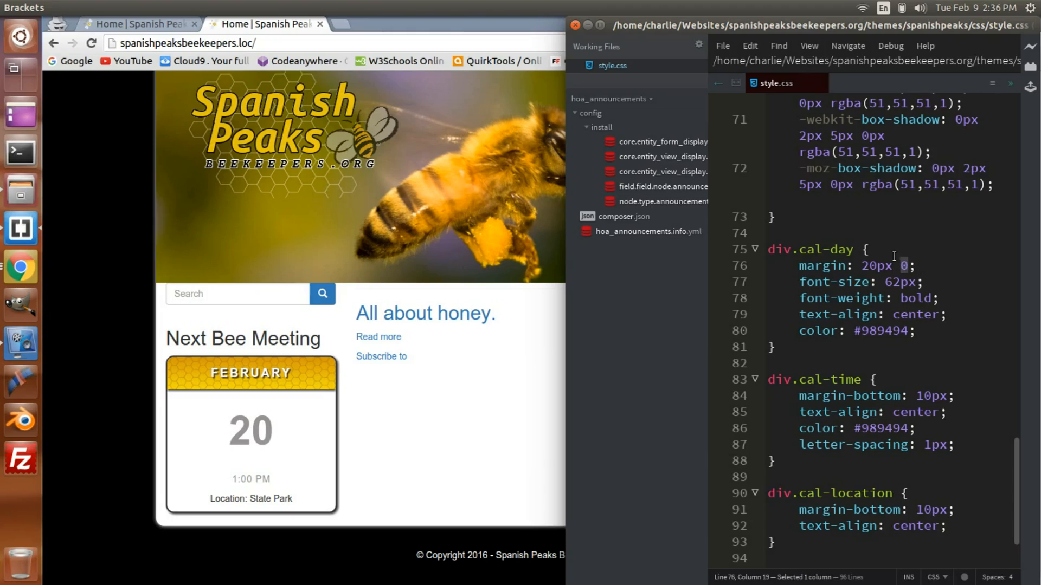
key(Right)
text(px)
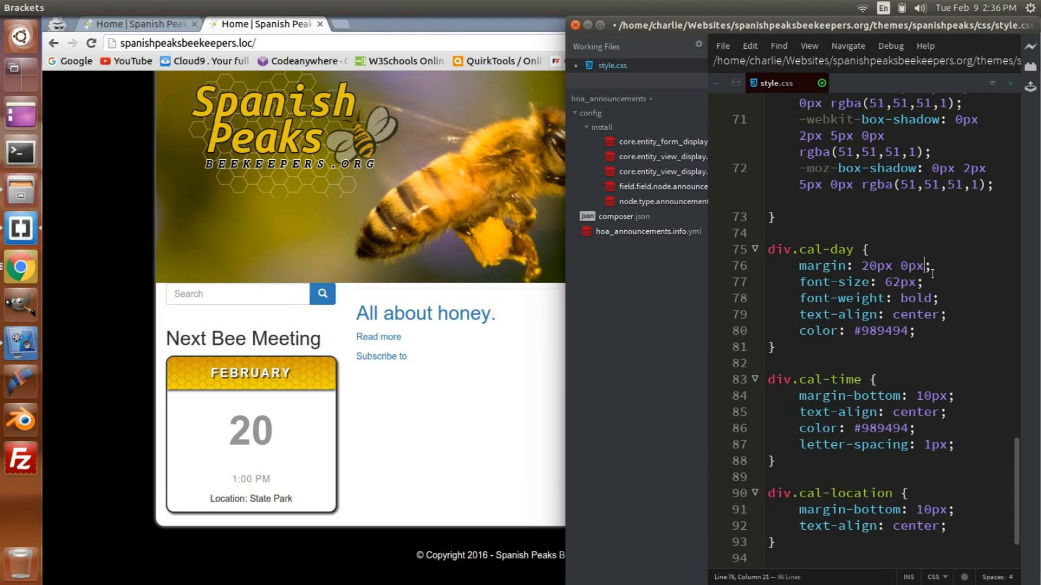
key(BackSpace)
key(BackSpace)
Step: Review the div.cal-day, div.cal-time and div.cal-location rules against the site's card, highlighting its Location line, and return to #next-bee-meeting in style.css
scroll(884, 331, down, 2)
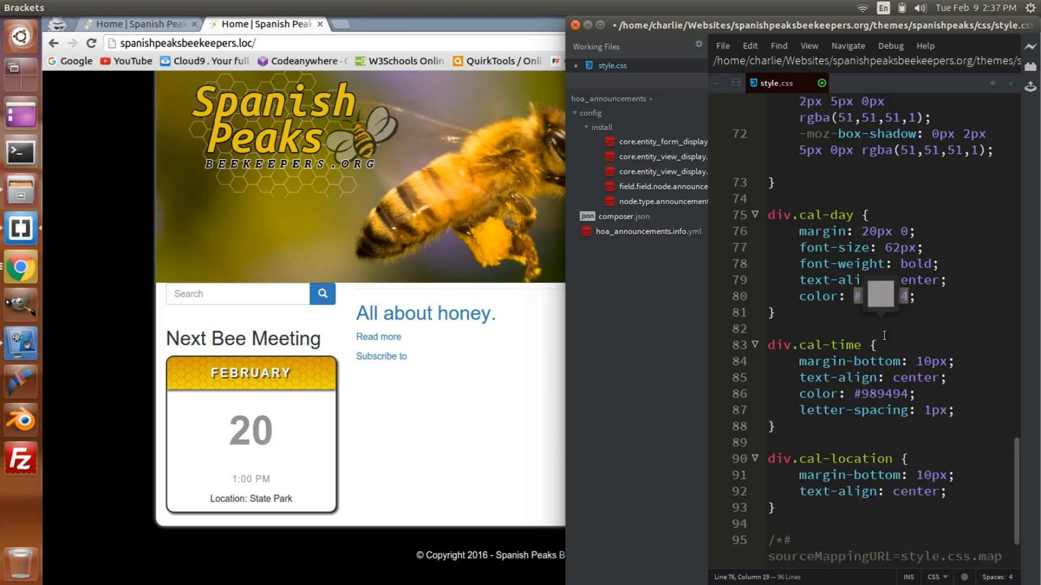
scroll(884, 335, down, 2)
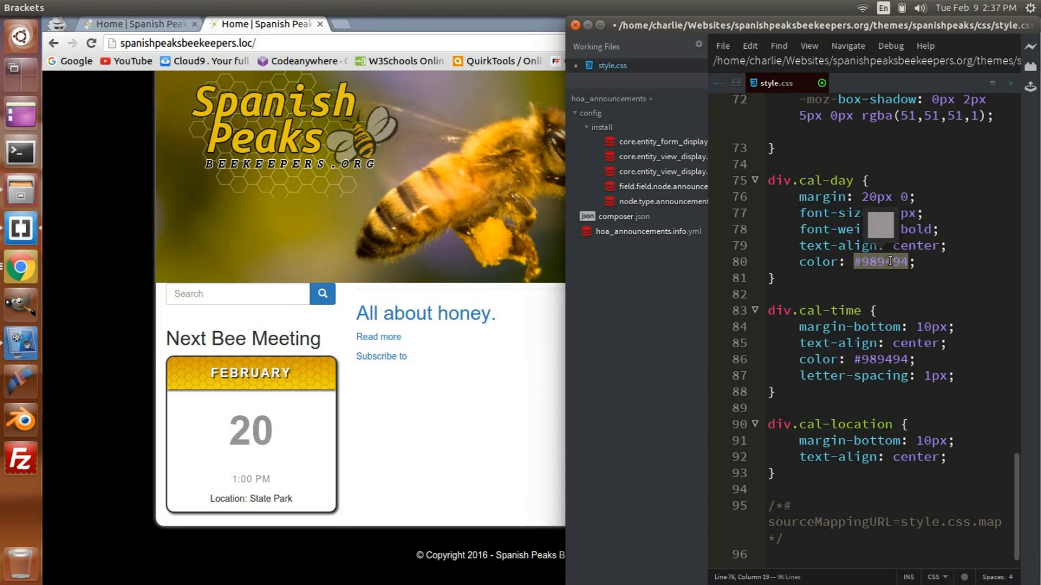
scroll(891, 261, down, 1)
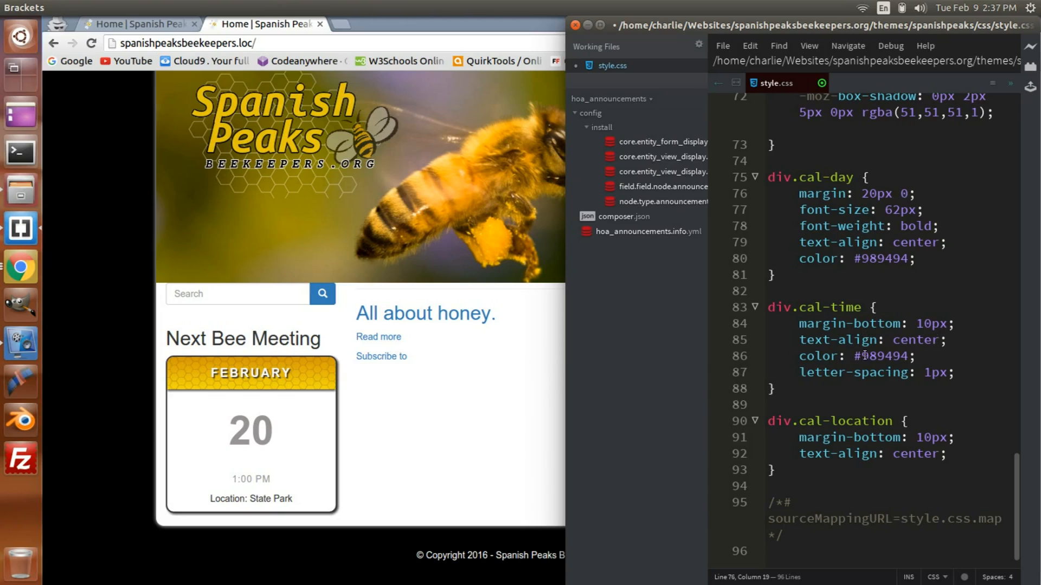
mouse_move(866, 356)
mouse_move(881, 257)
drag(209, 499, 288, 500)
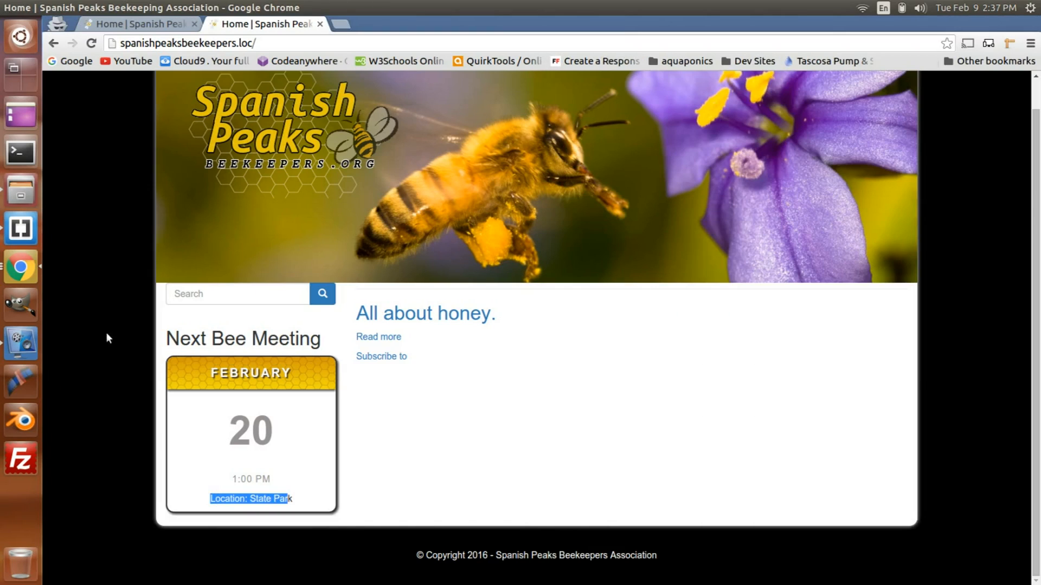
click(27, 234)
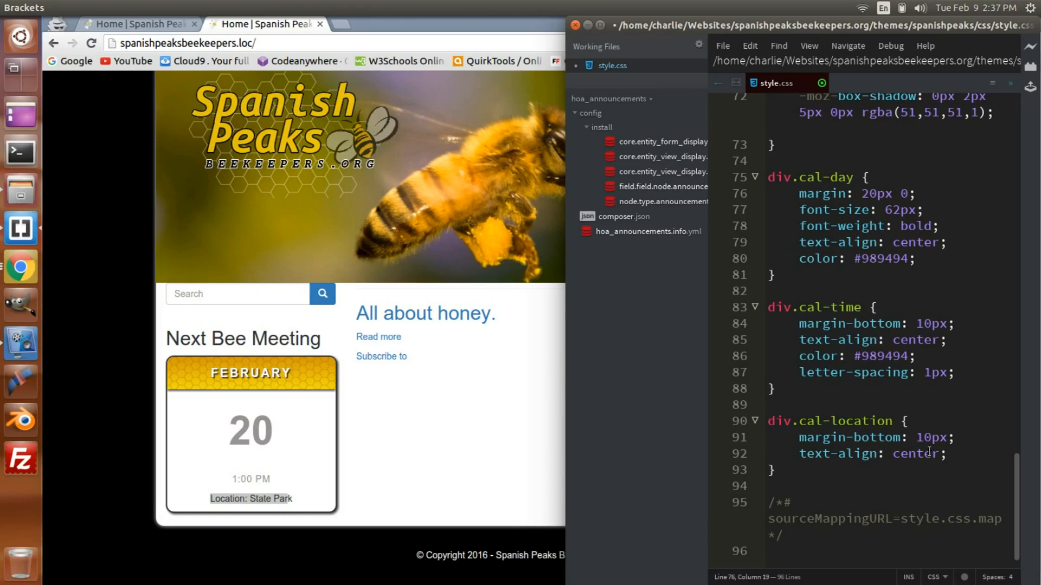
scroll(927, 460, up, 10)
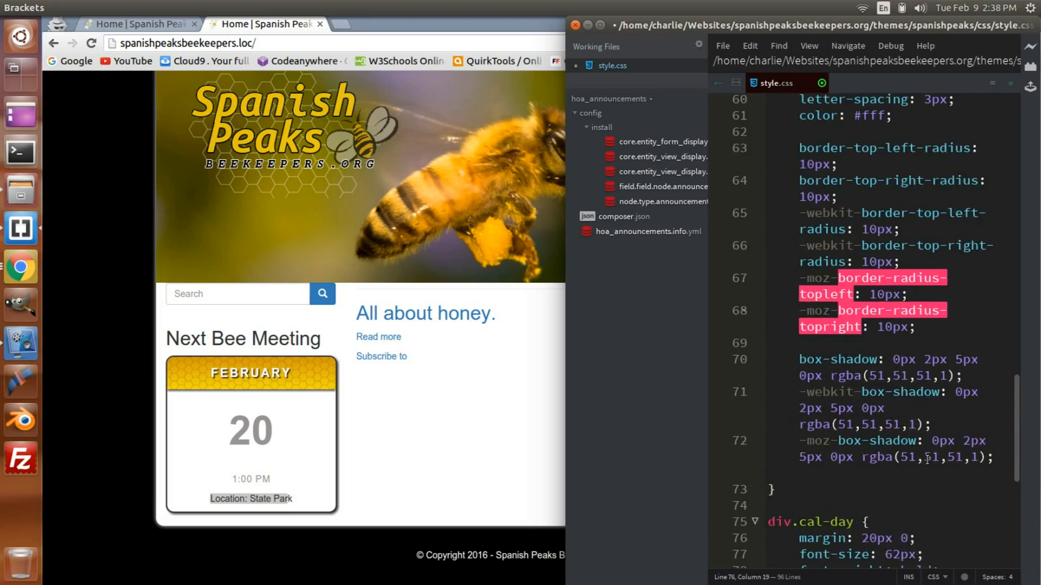
scroll(926, 459, up, 7)
scroll(927, 460, down, 4)
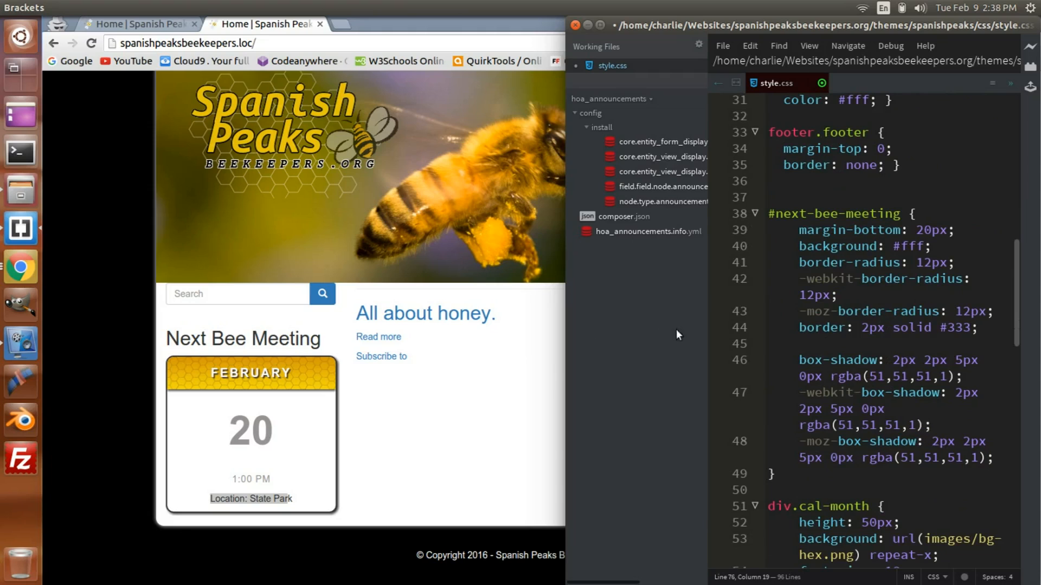
Step: Switch to the logged-in Chrome window and open the Next Bee Meeting block's view for editing
click(21, 269)
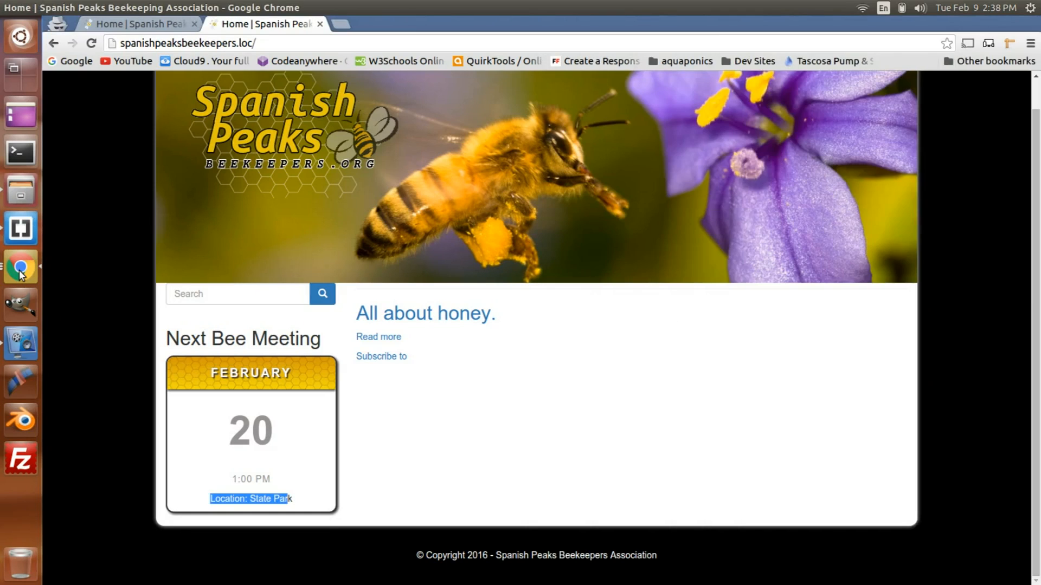
click(20, 272)
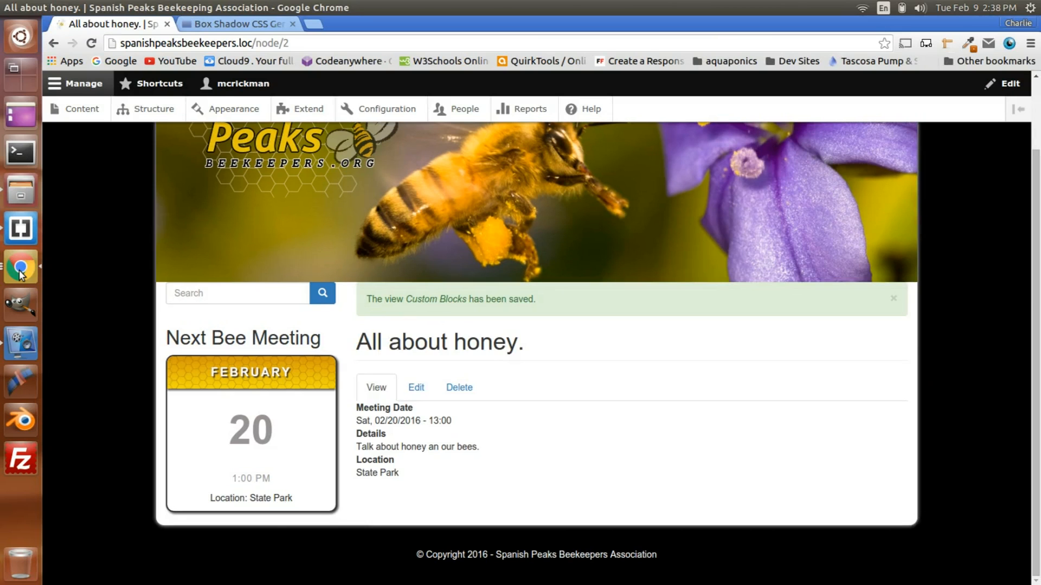
scroll(351, 204, up, 1)
scroll(350, 197, down, 1)
scroll(350, 197, up, 1)
scroll(341, 349, down, 1)
mouse_move(301, 362)
click(324, 371)
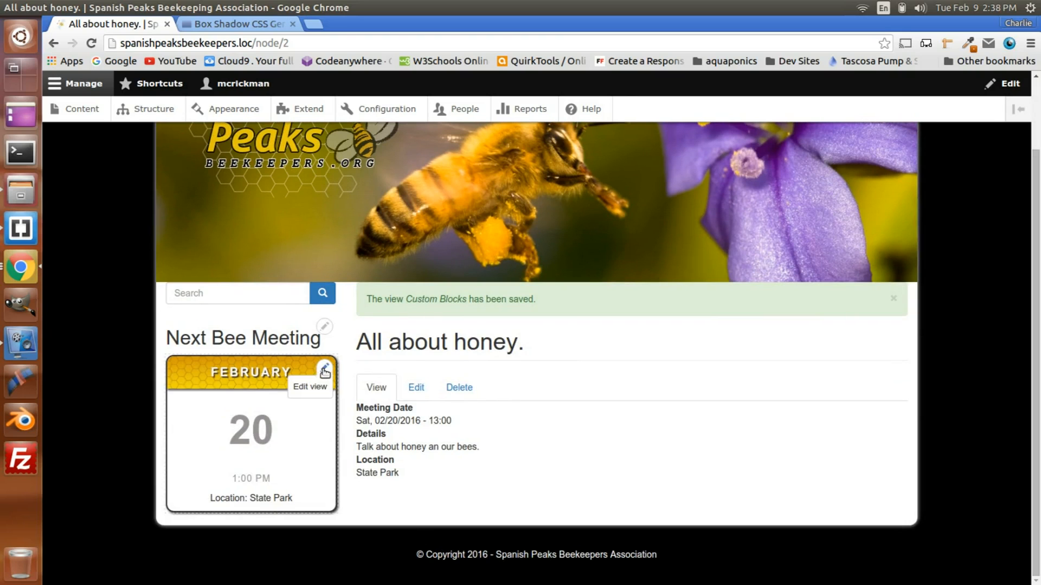
click(321, 388)
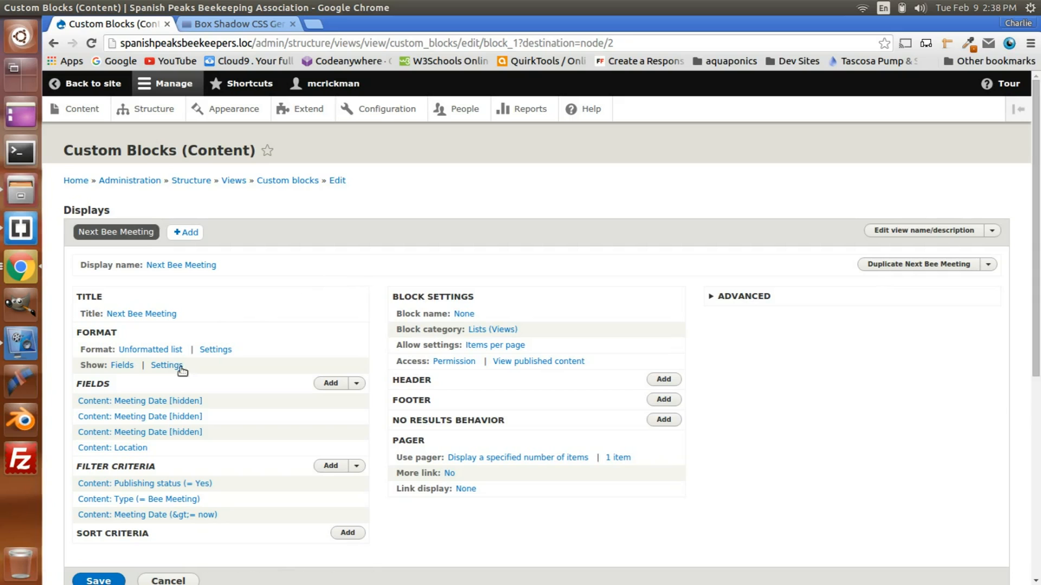
Step: Examine the custom output text in the Location field's Rewrite Results settings, and close the configuration without applying changes
click(121, 453)
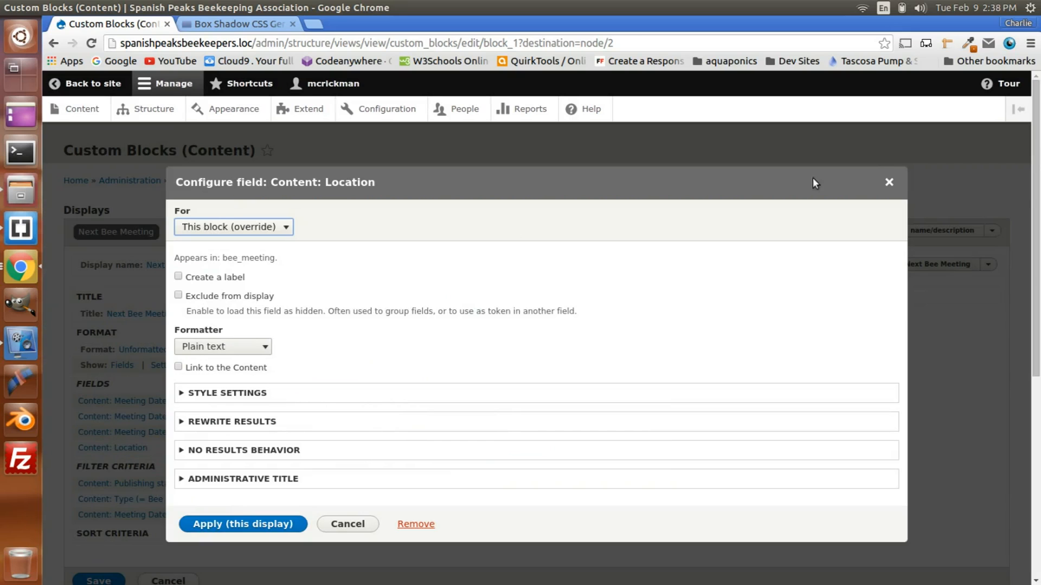
click(892, 182)
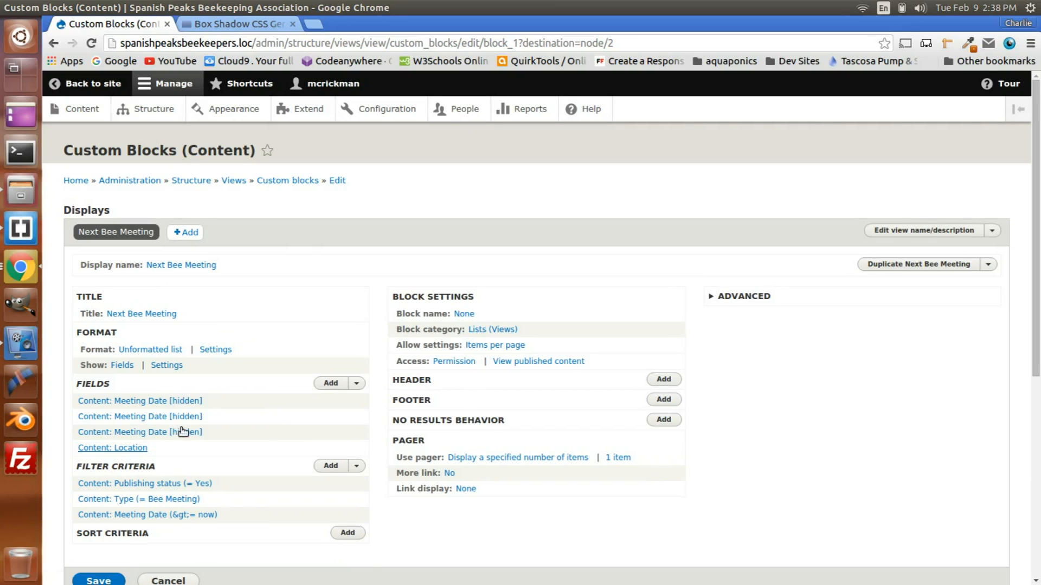
click(121, 449)
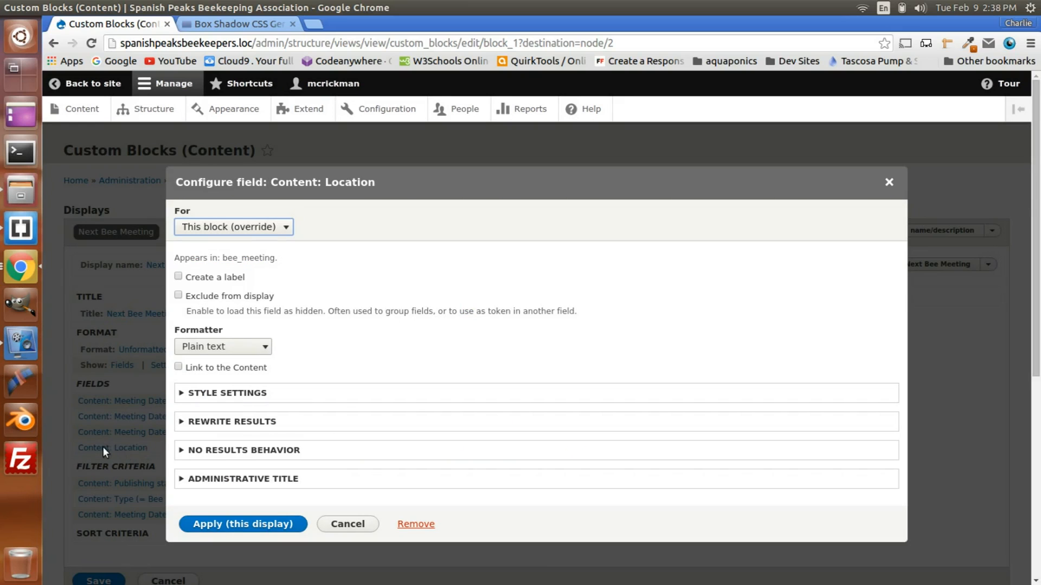
click(236, 423)
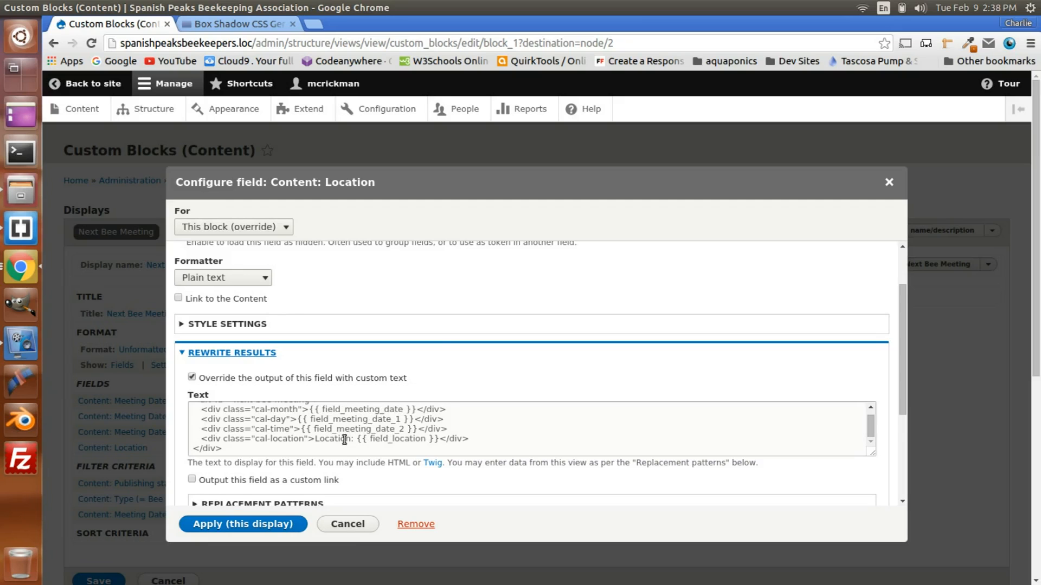
scroll(345, 440, down, 1)
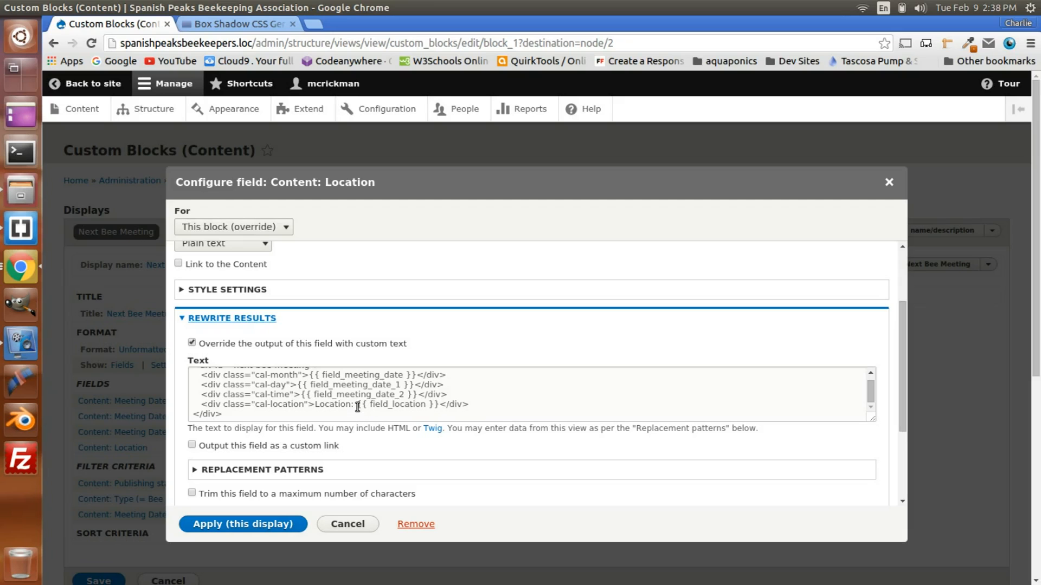
scroll(429, 453, down, 2)
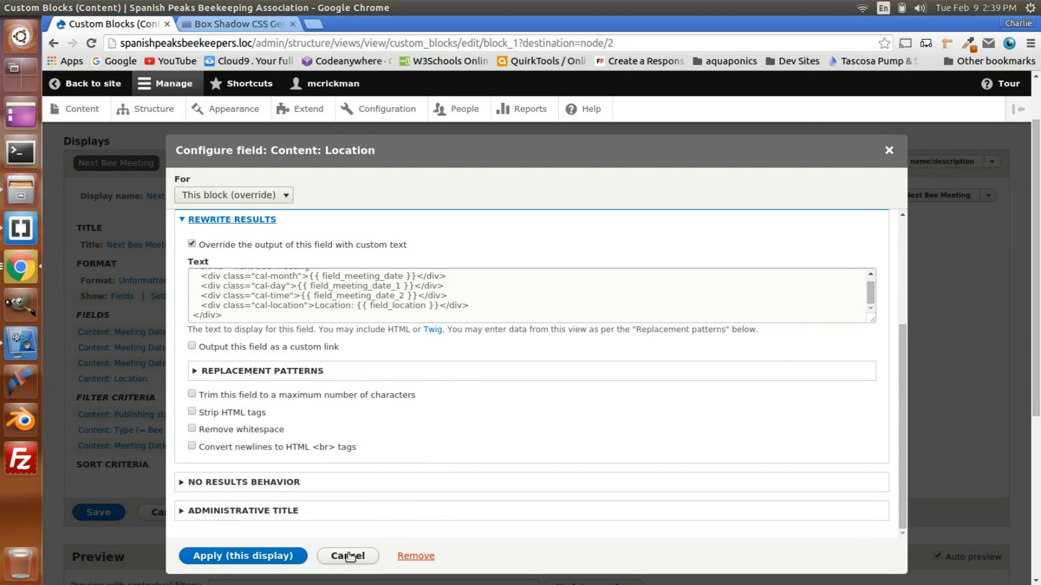
scroll(411, 416, up, 8)
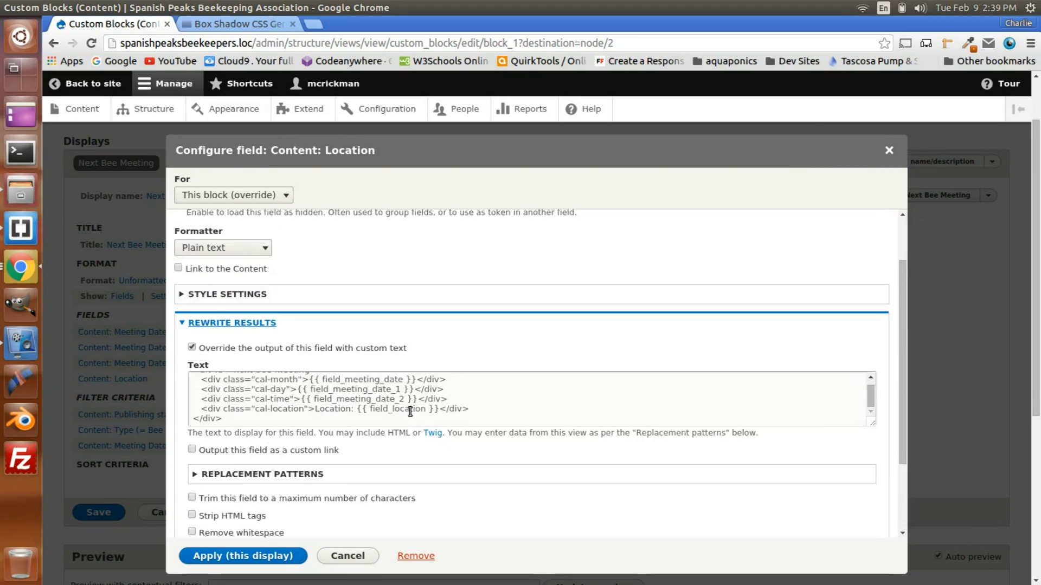
scroll(412, 416, down, 8)
click(347, 556)
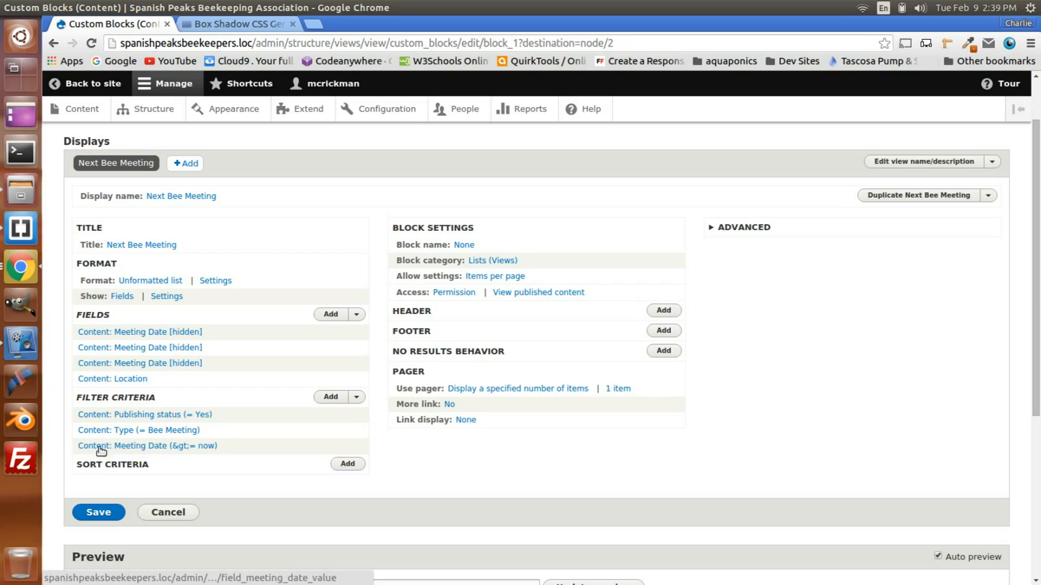
Step: Examine the Meeting Date filter criterion and the view's preview, and return to the meeting page on the site
click(152, 450)
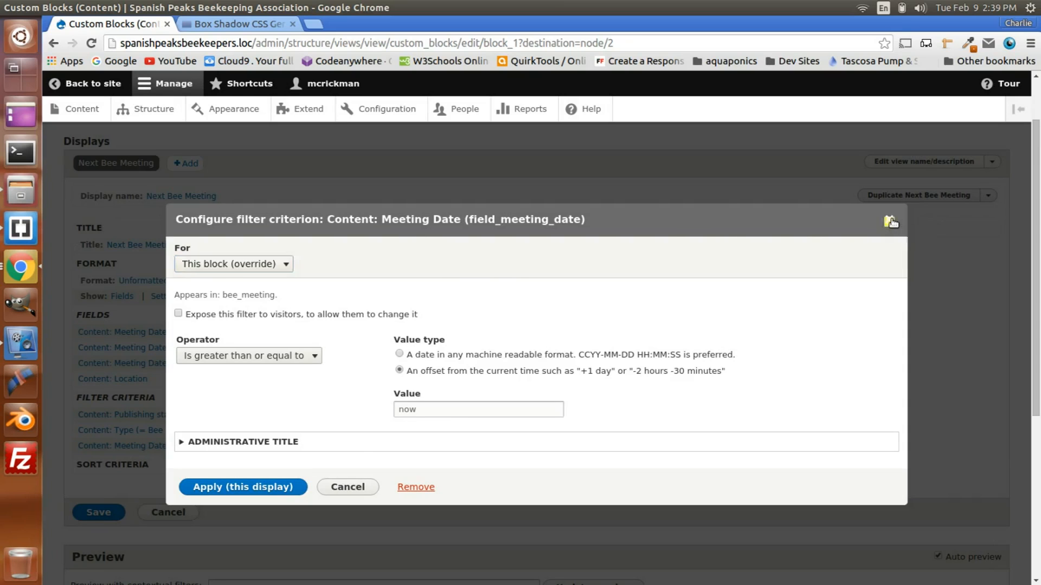
click(890, 218)
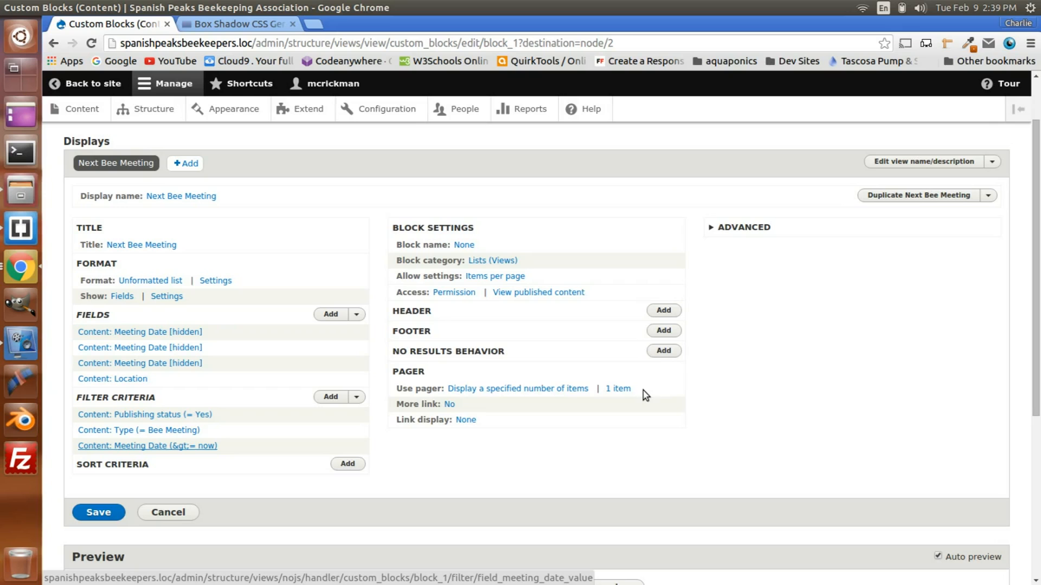
scroll(646, 396, down, 5)
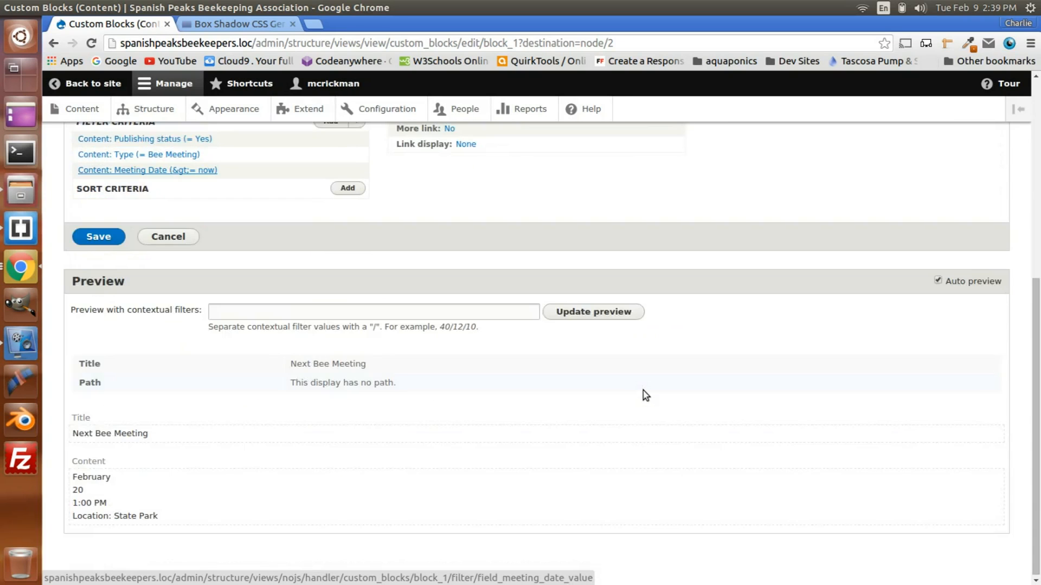
scroll(645, 396, up, 6)
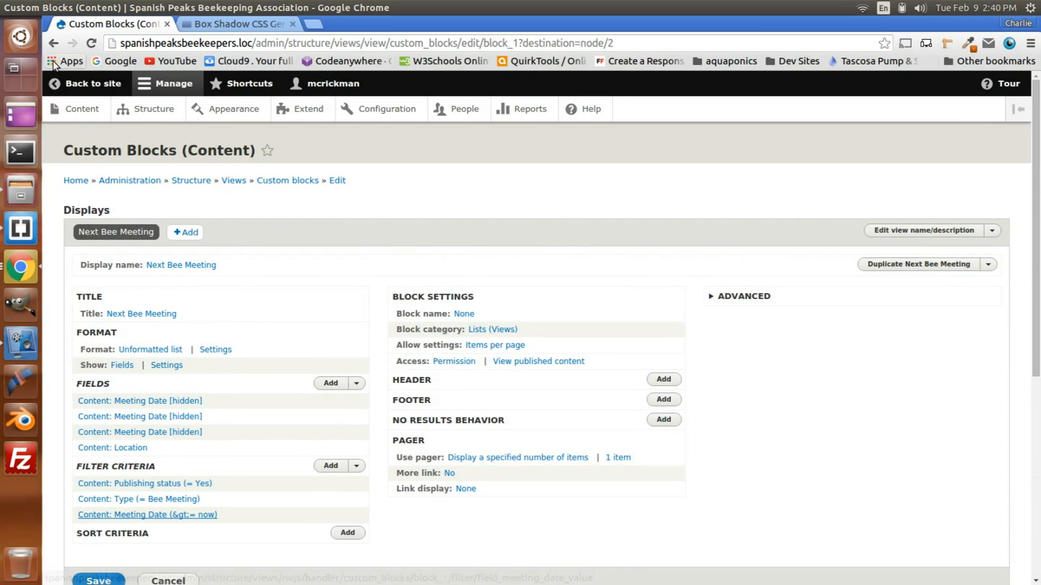
click(83, 85)
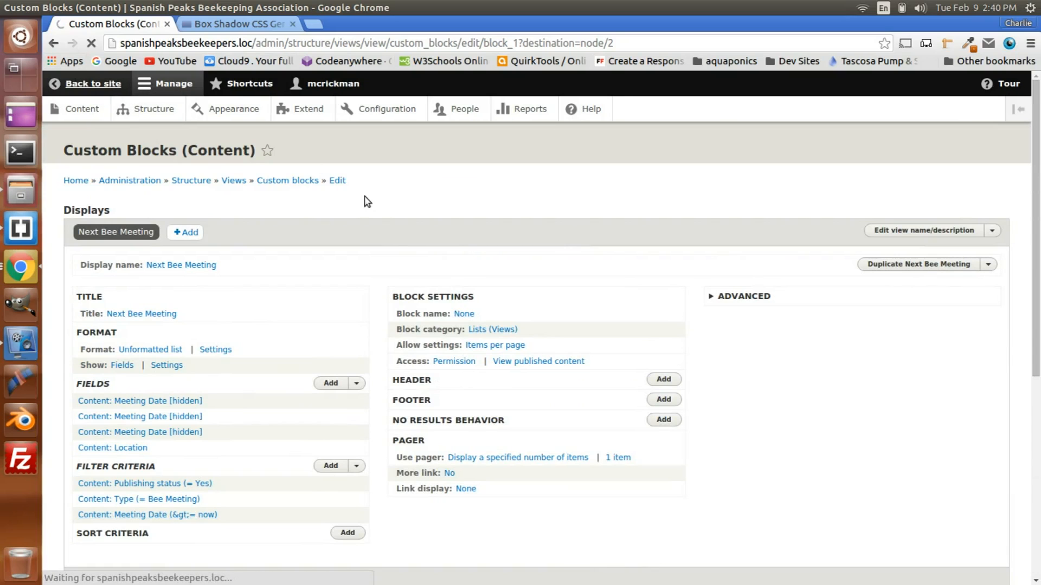
scroll(391, 271, down, 3)
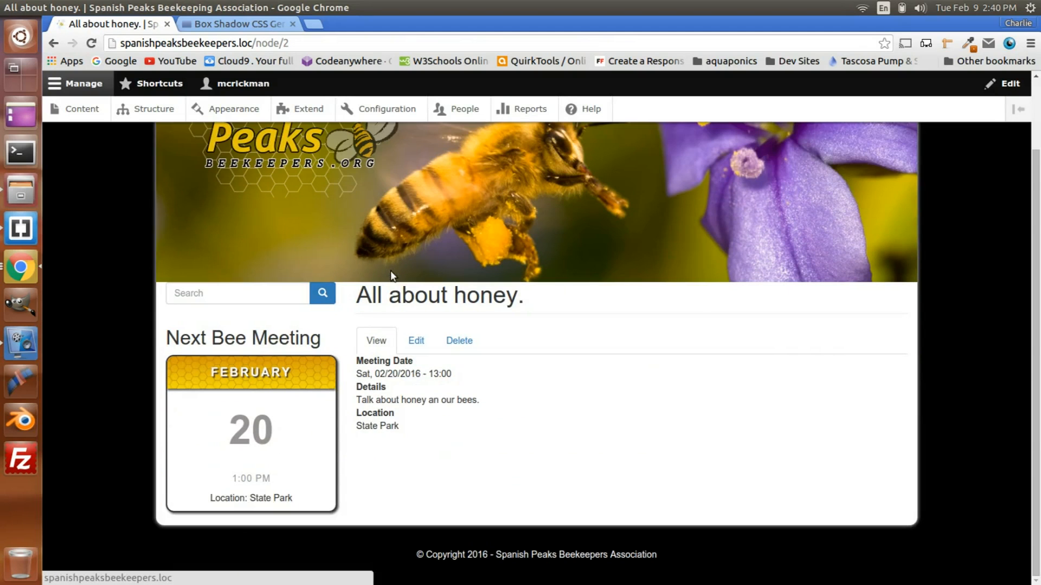